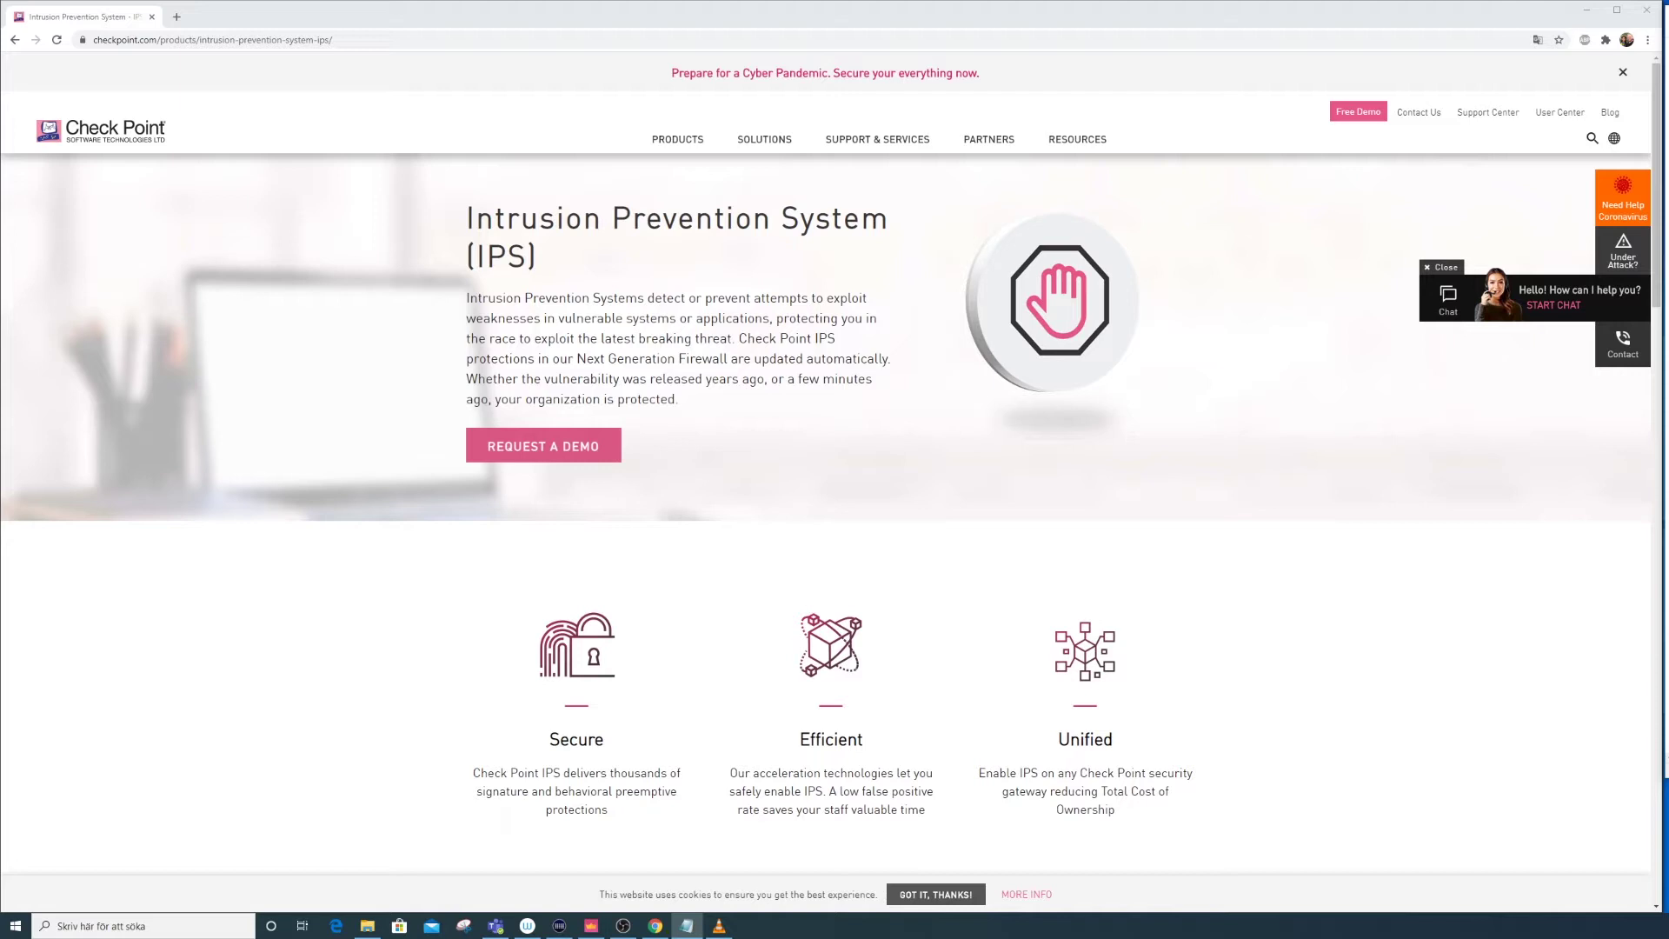
Read through the Intrusion Prevention System product page, including its product specifications.
{"action": "scroll", "coordinate": [826, 522], "scroll_direction": "down", "scroll_amount": 10}
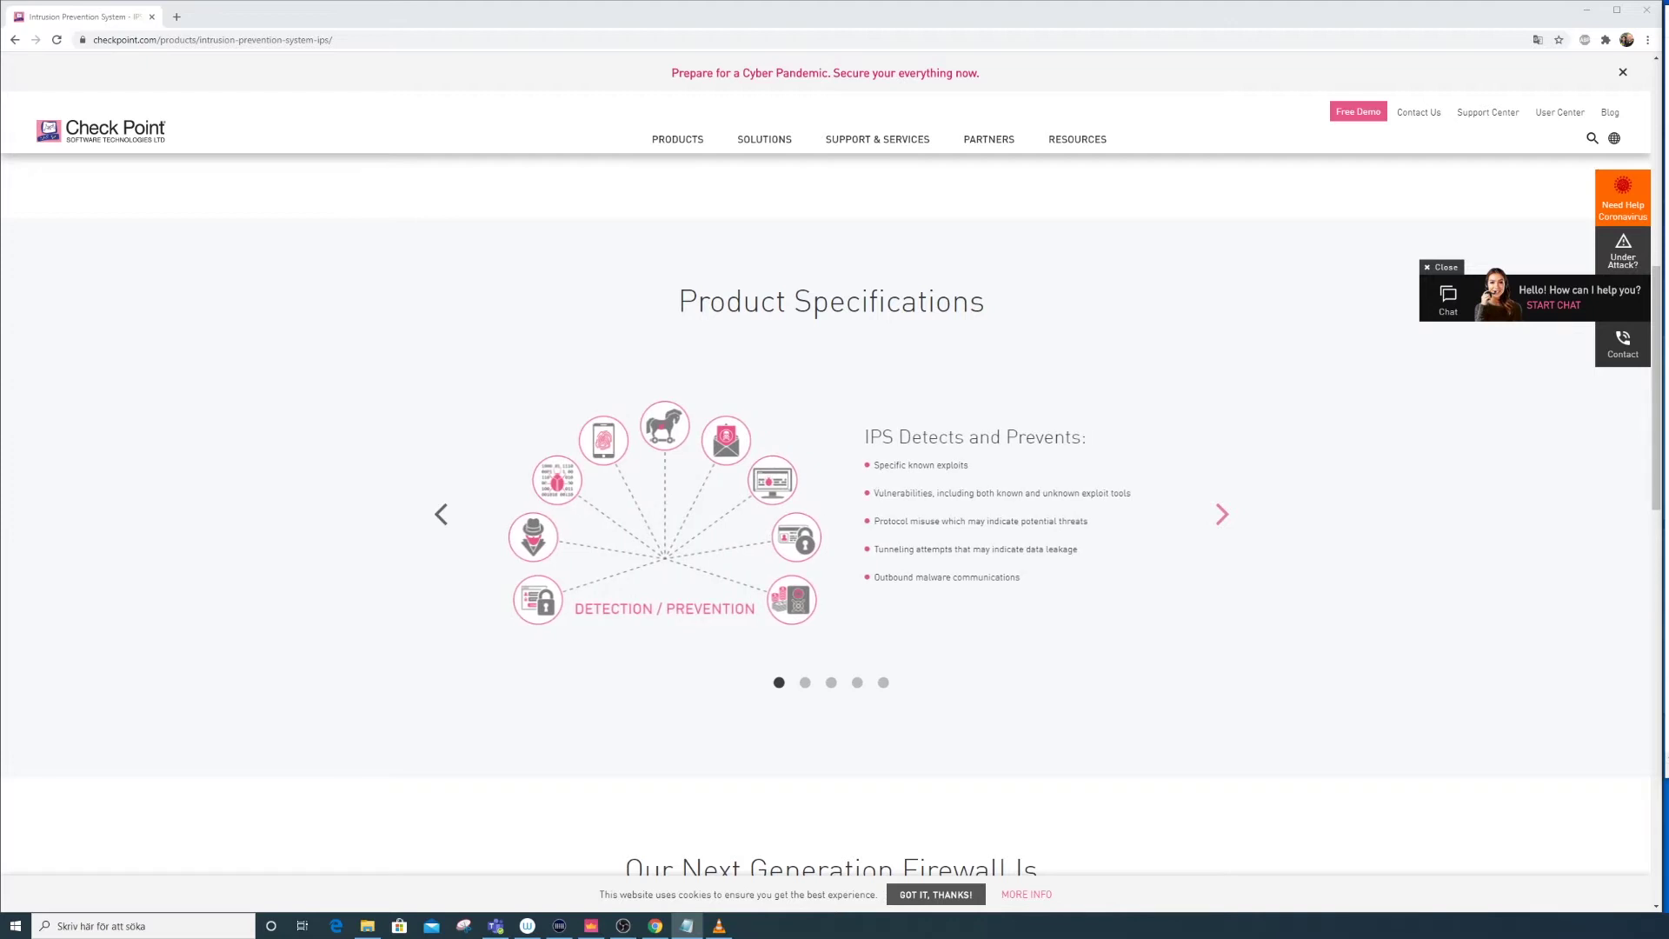
{"action": "scroll", "coordinate": [826, 522], "scroll_direction": "down", "scroll_amount": 6}
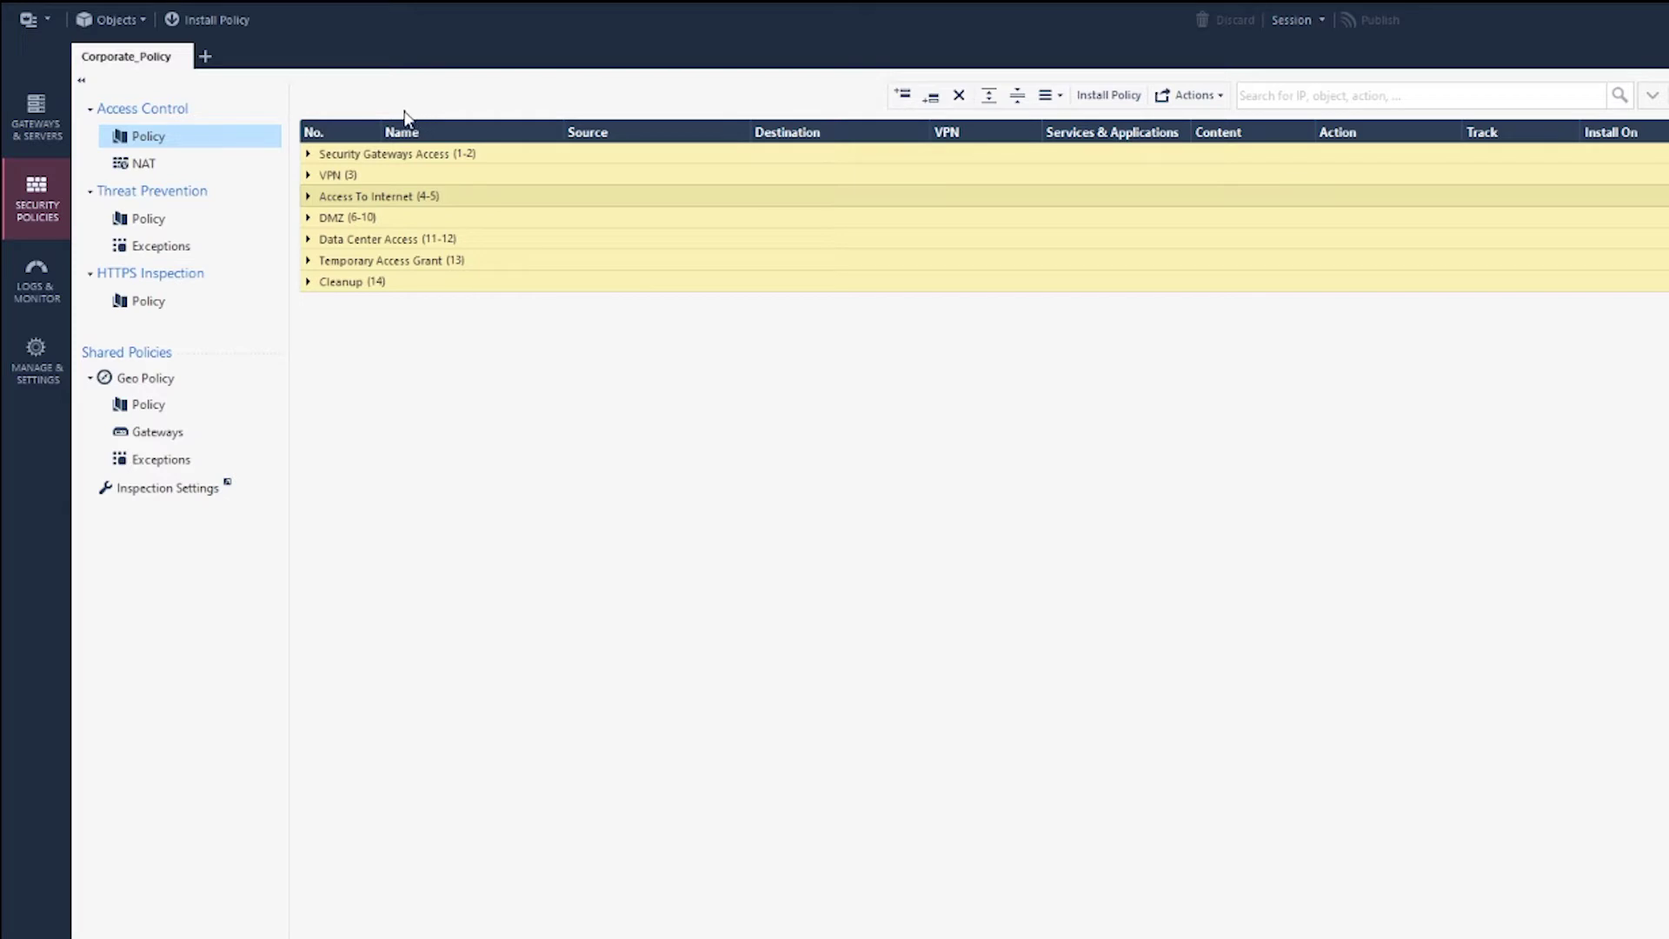
Open the Threat Prevention policy in SmartConsole and examine the protected scope and action of both rules.
{"action": "left_click", "coordinate": [149, 220]}
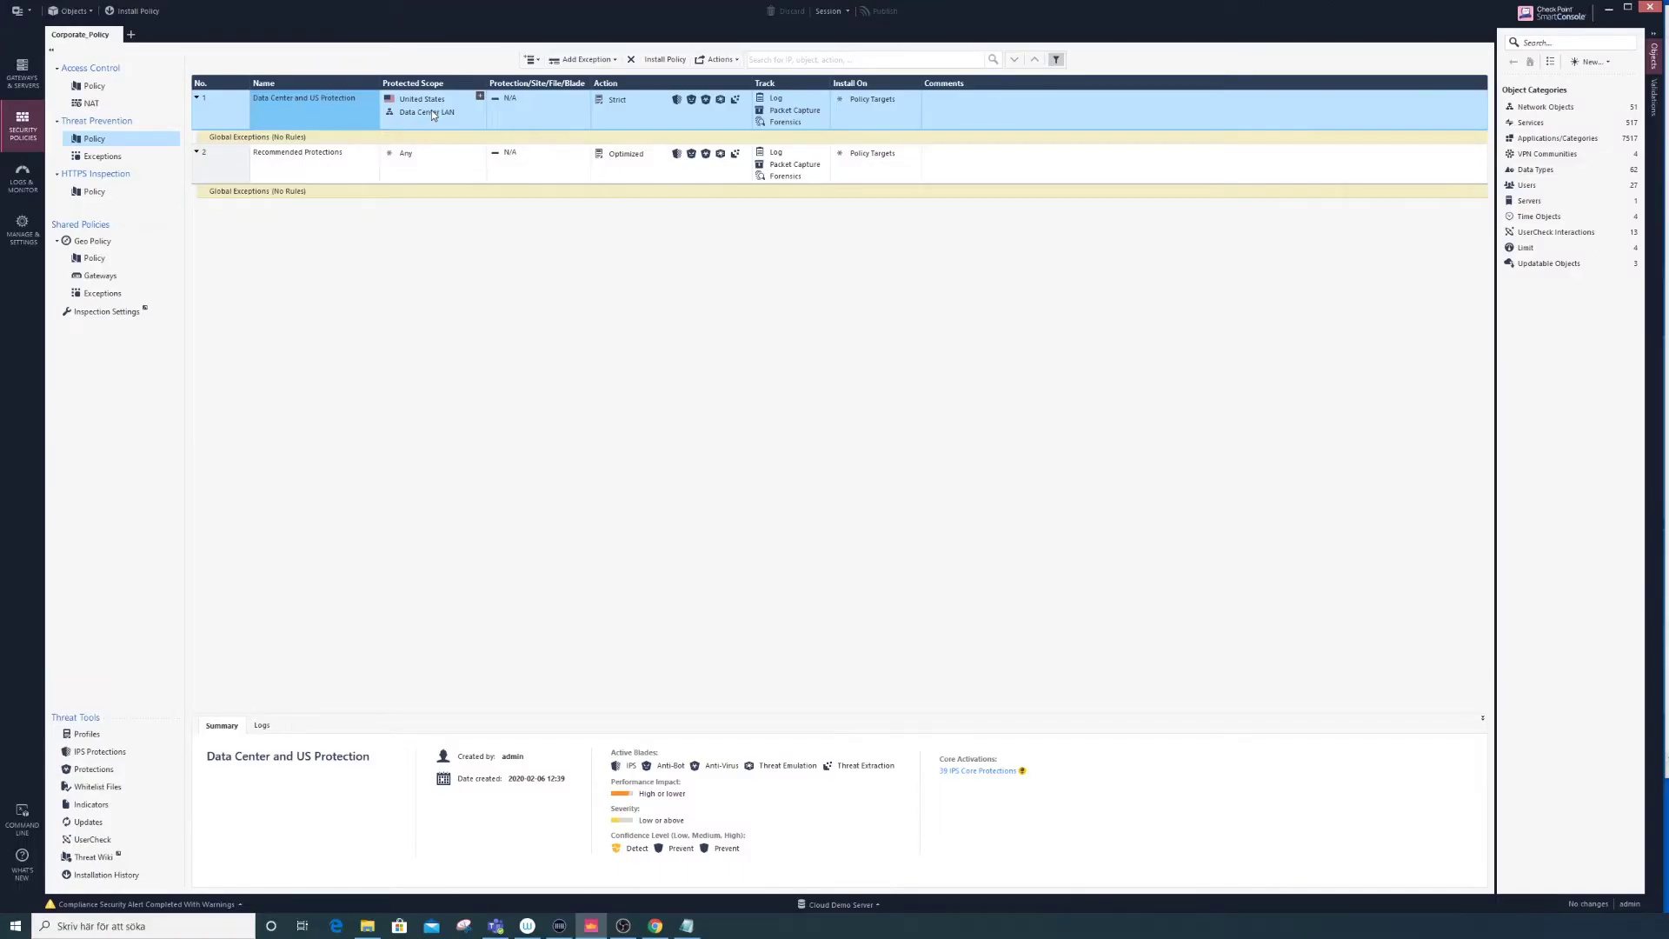
{"action": "mouse_move", "coordinate": [682, 163]}
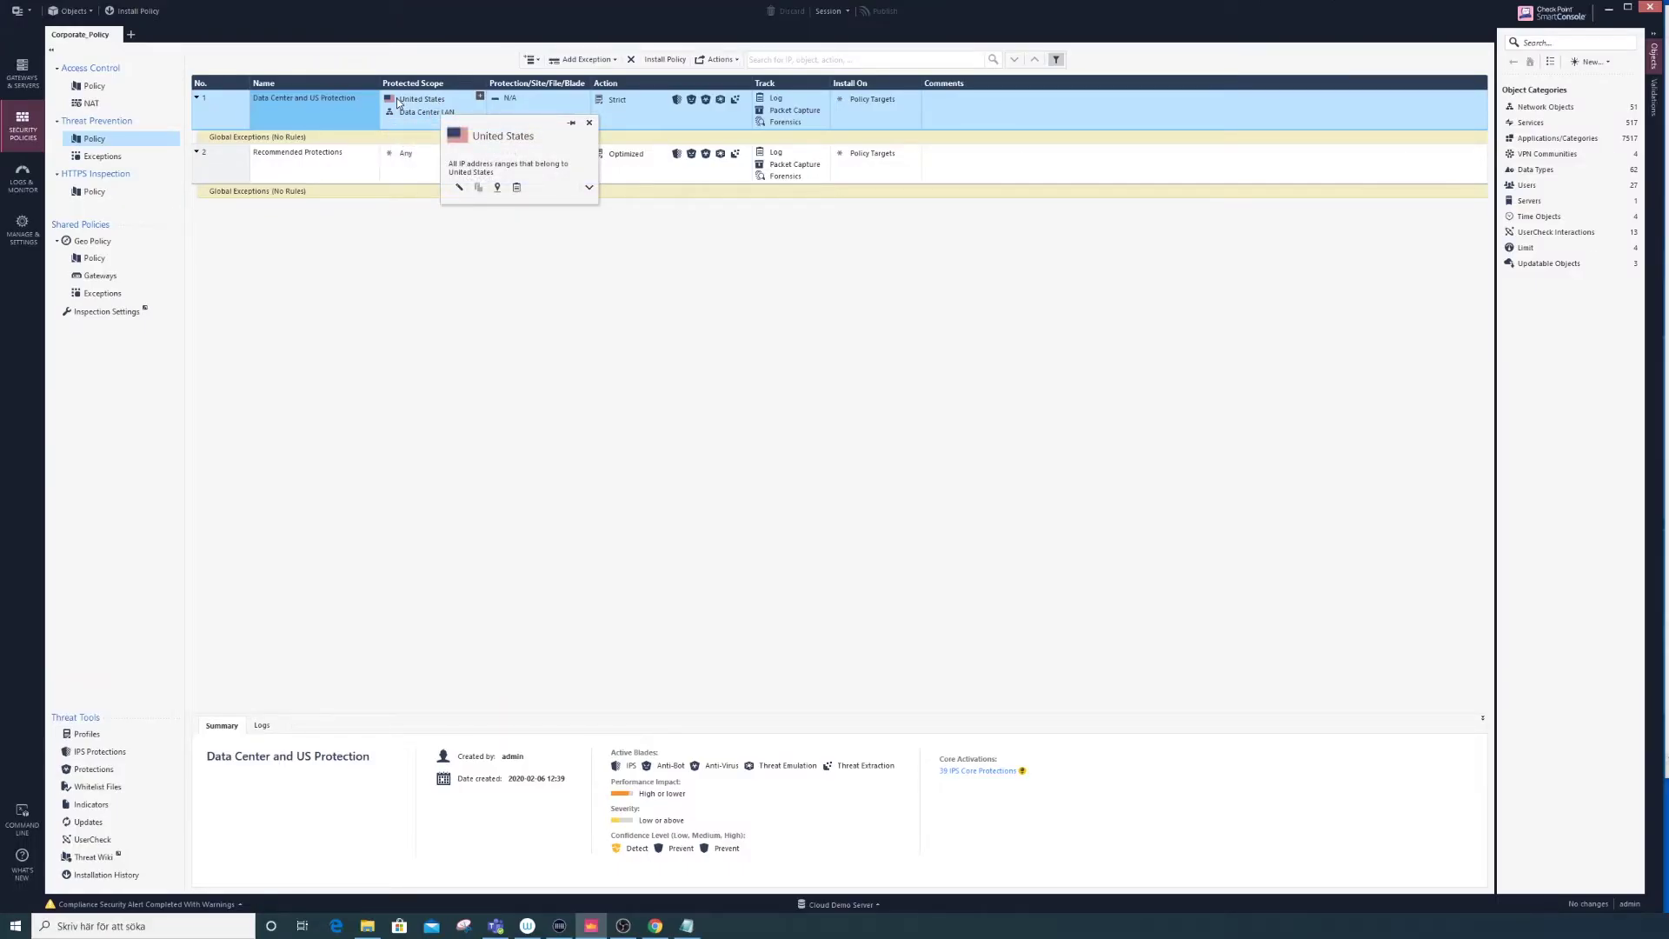
{"action": "mouse_move", "coordinate": [414, 119]}
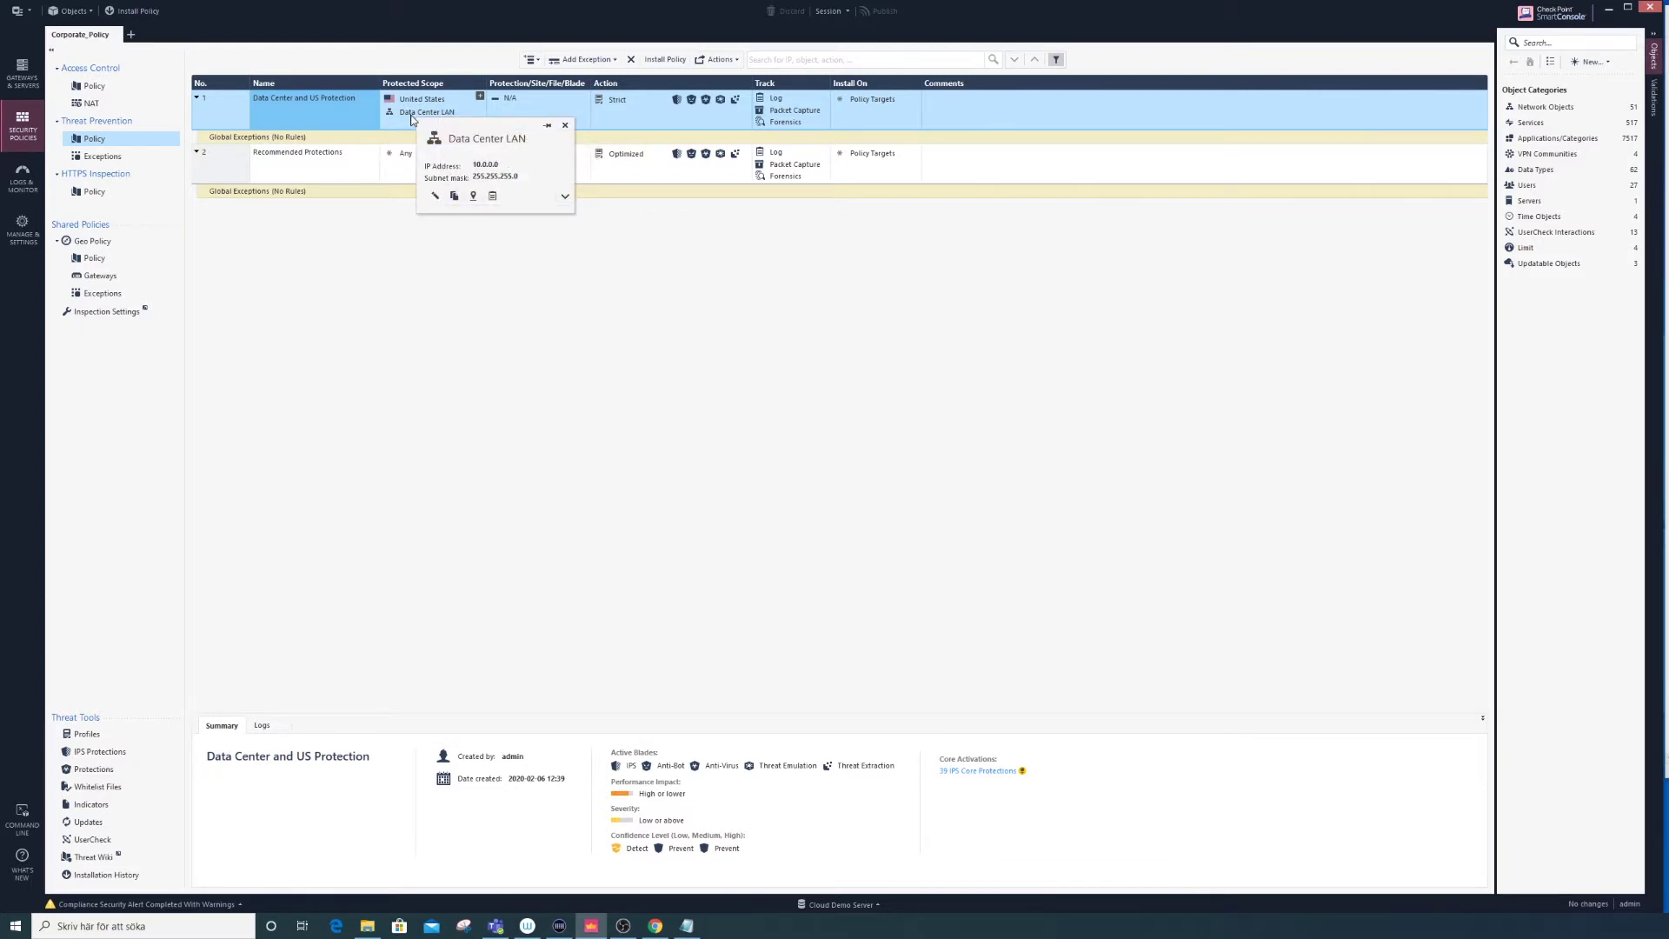
{"action": "left_click", "coordinate": [551, 110]}
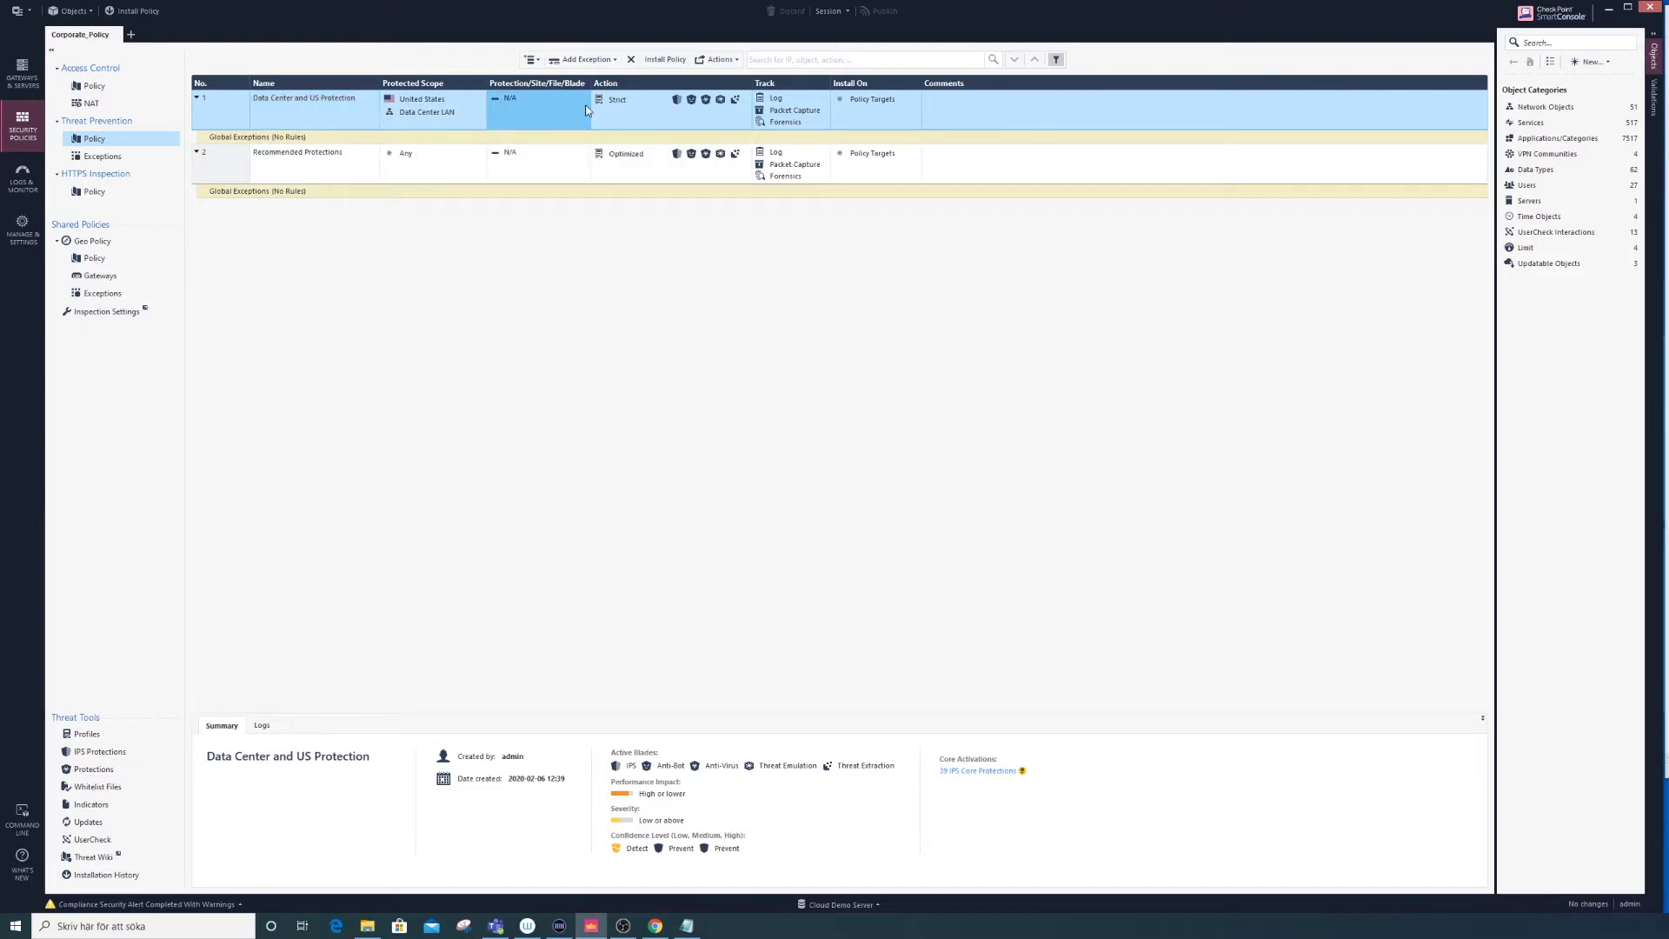
{"action": "left_click", "coordinate": [607, 106]}
{"action": "left_click", "coordinate": [607, 107]}
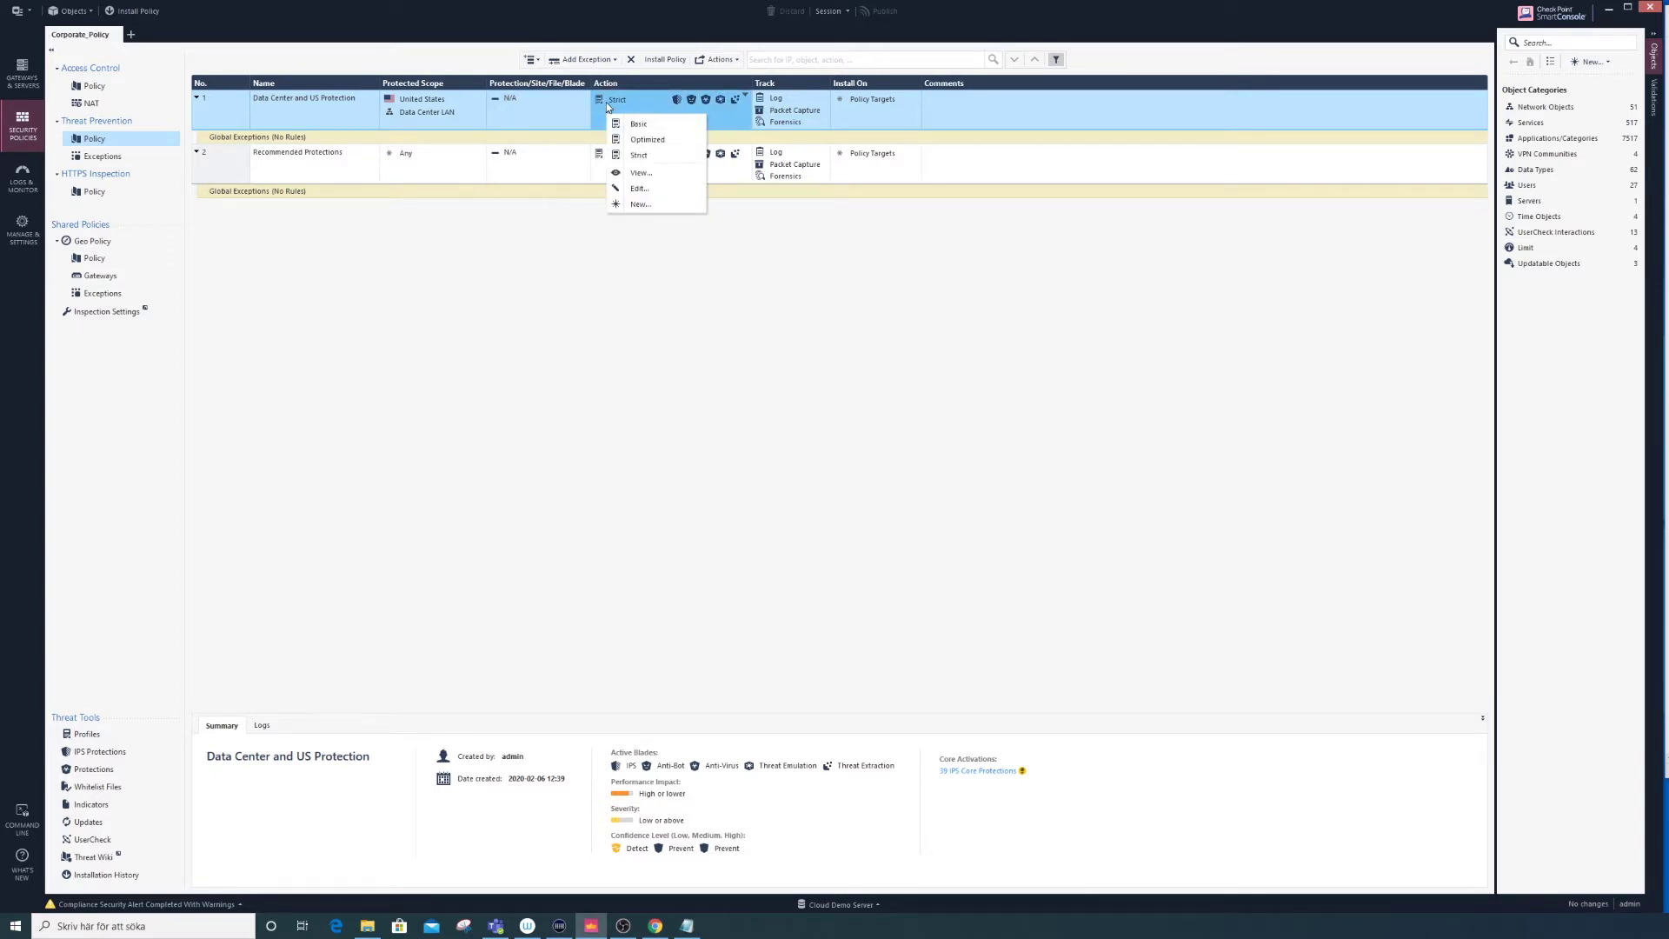
{"action": "left_click", "coordinate": [677, 102]}
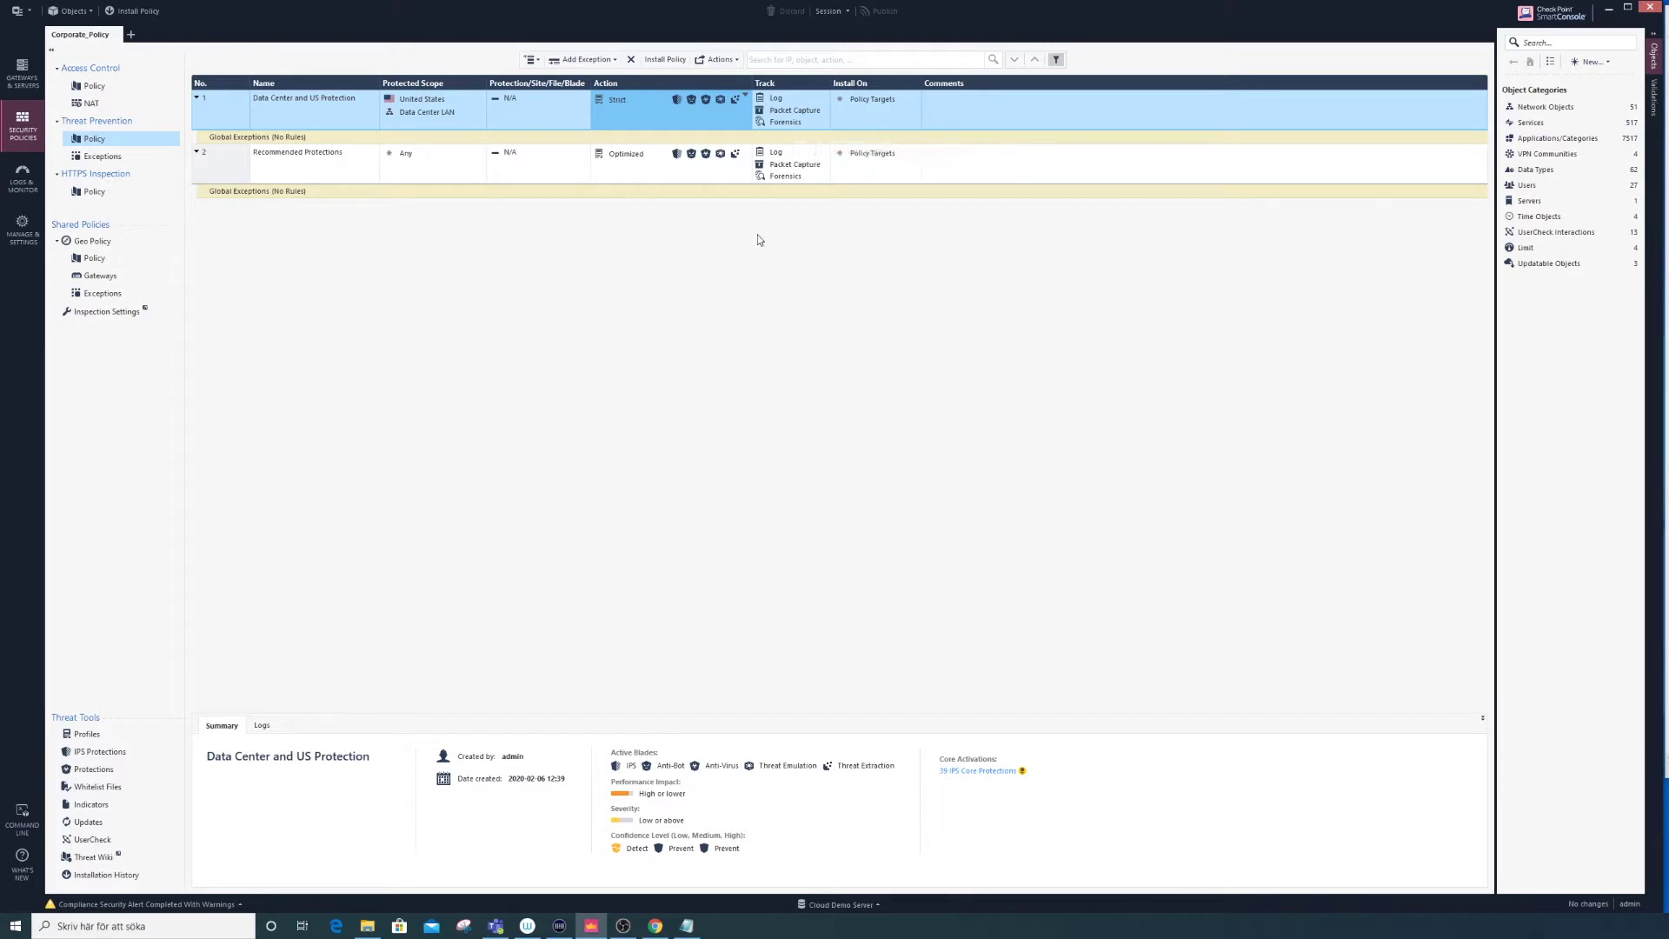
{"action": "left_click", "coordinate": [426, 174]}
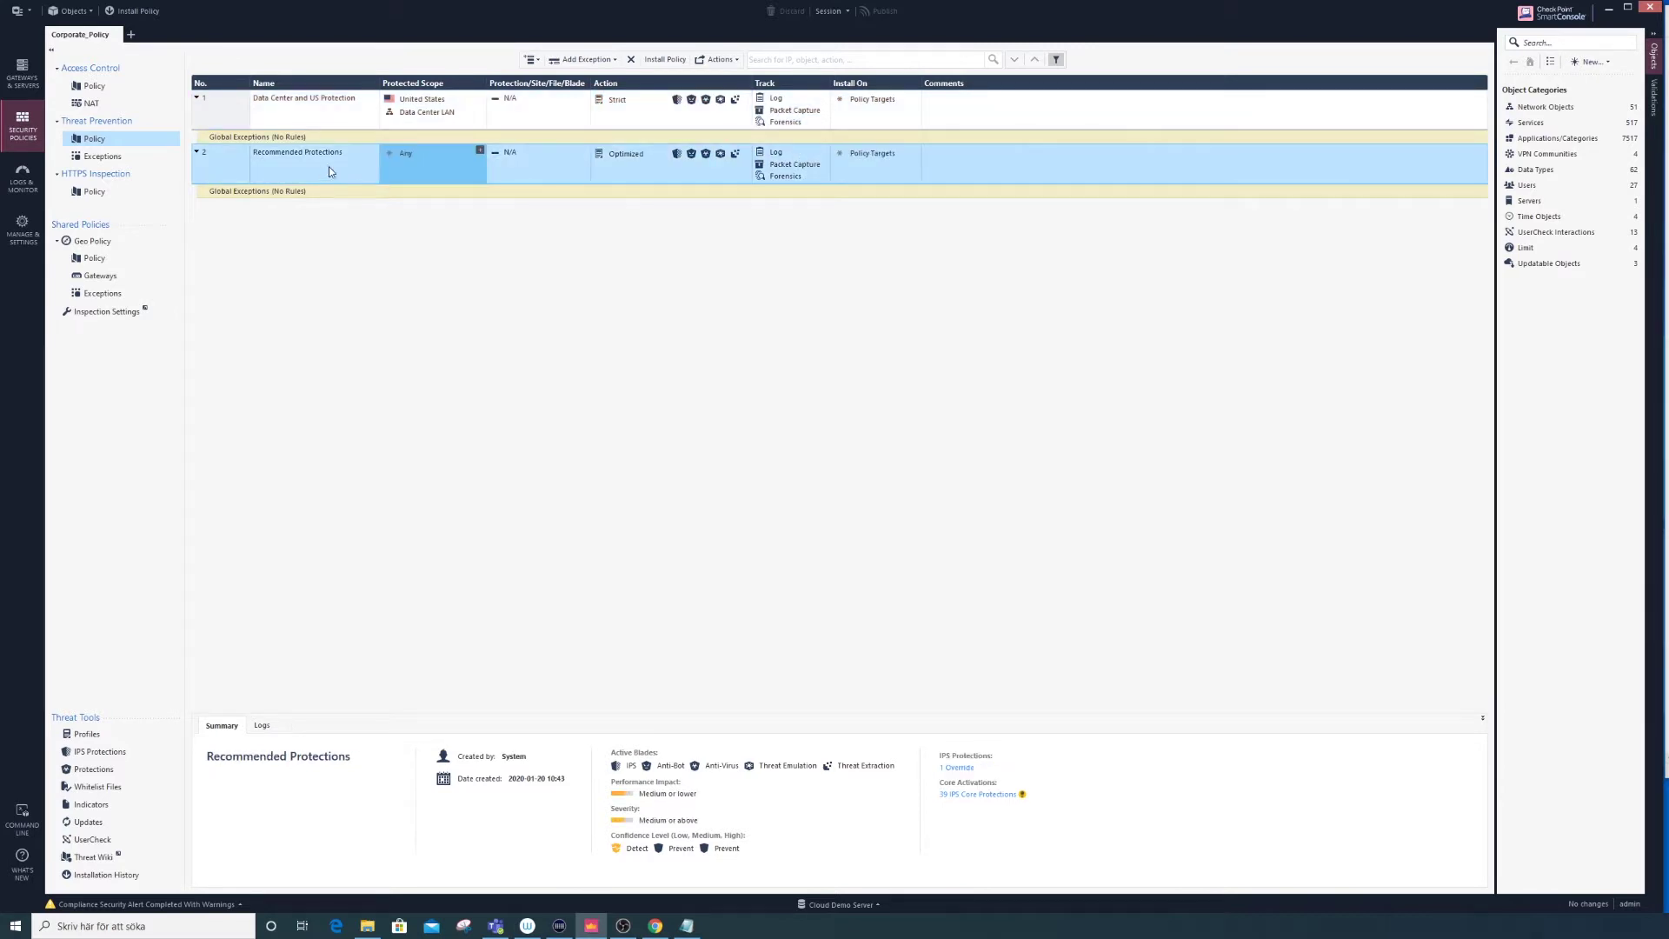
{"action": "mouse_move", "coordinate": [611, 159]}
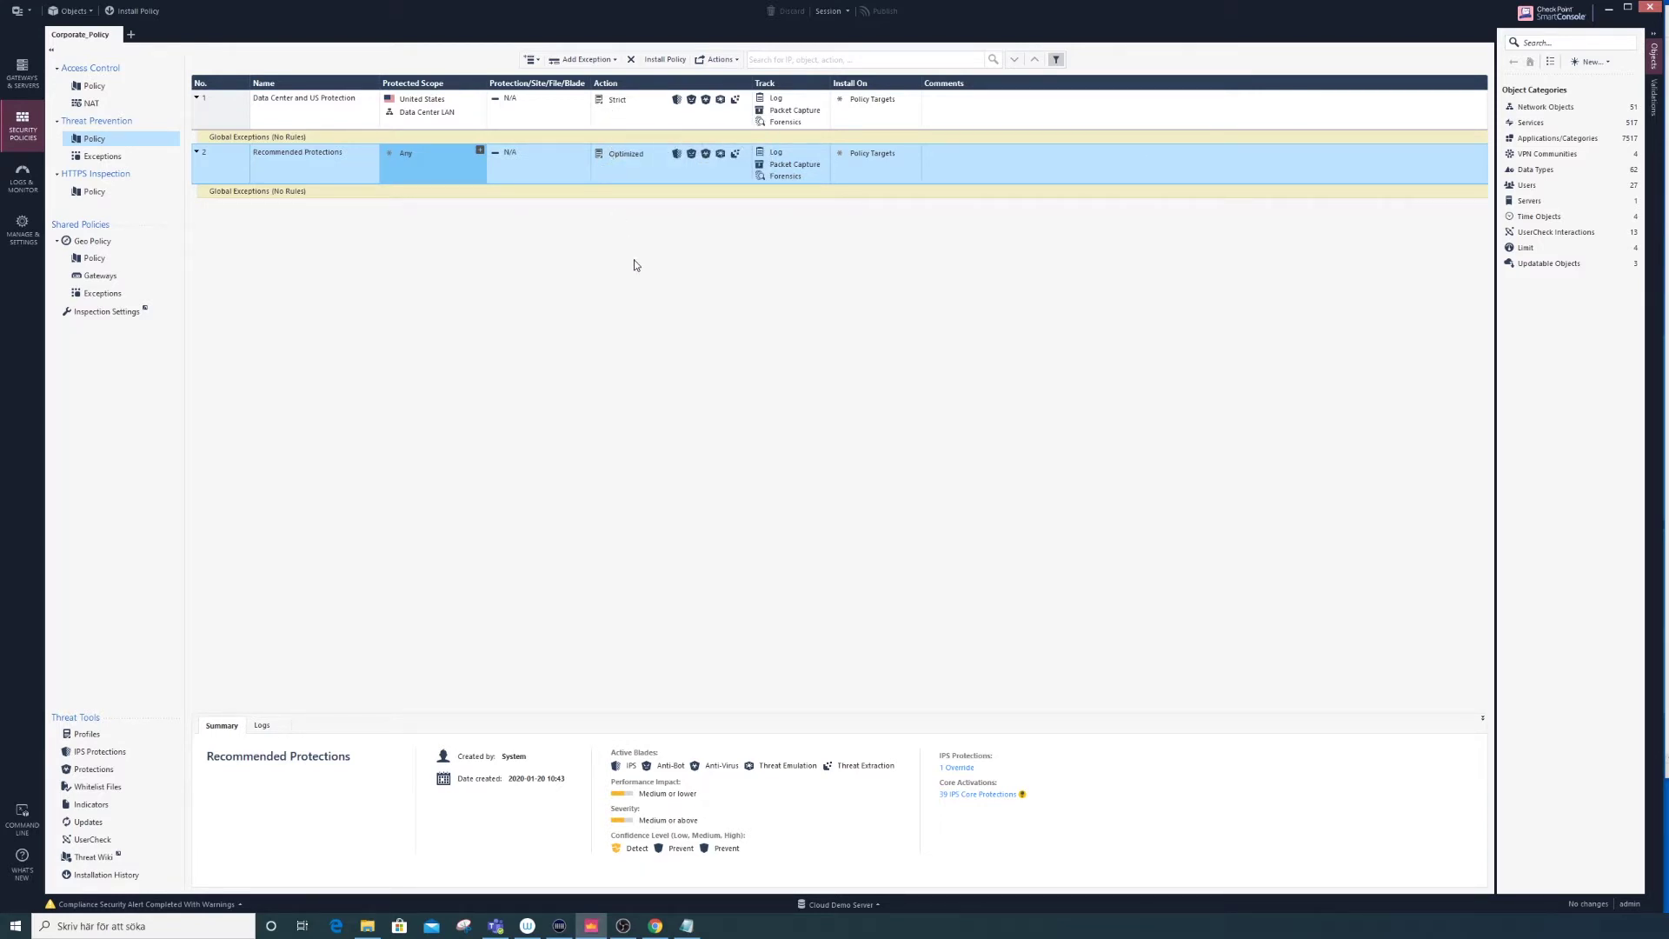
Open the Threat Prevention profiles list and compare the Basic and Strict profiles.
{"action": "left_click", "coordinate": [89, 739]}
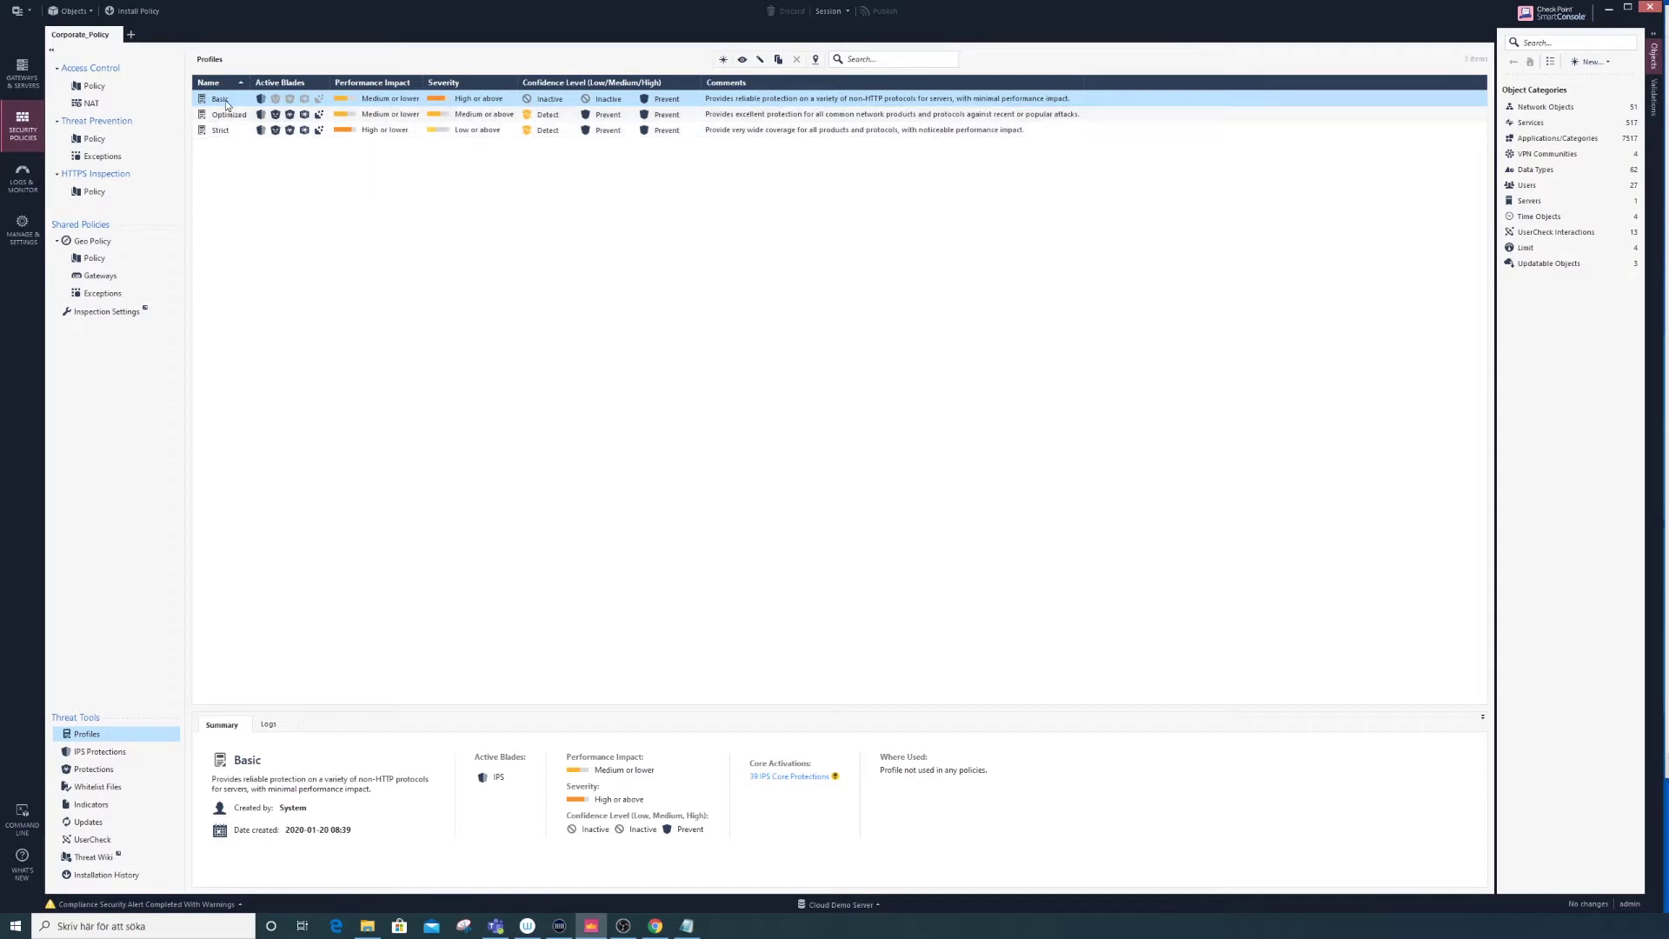
{"action": "left_click", "coordinate": [226, 131]}
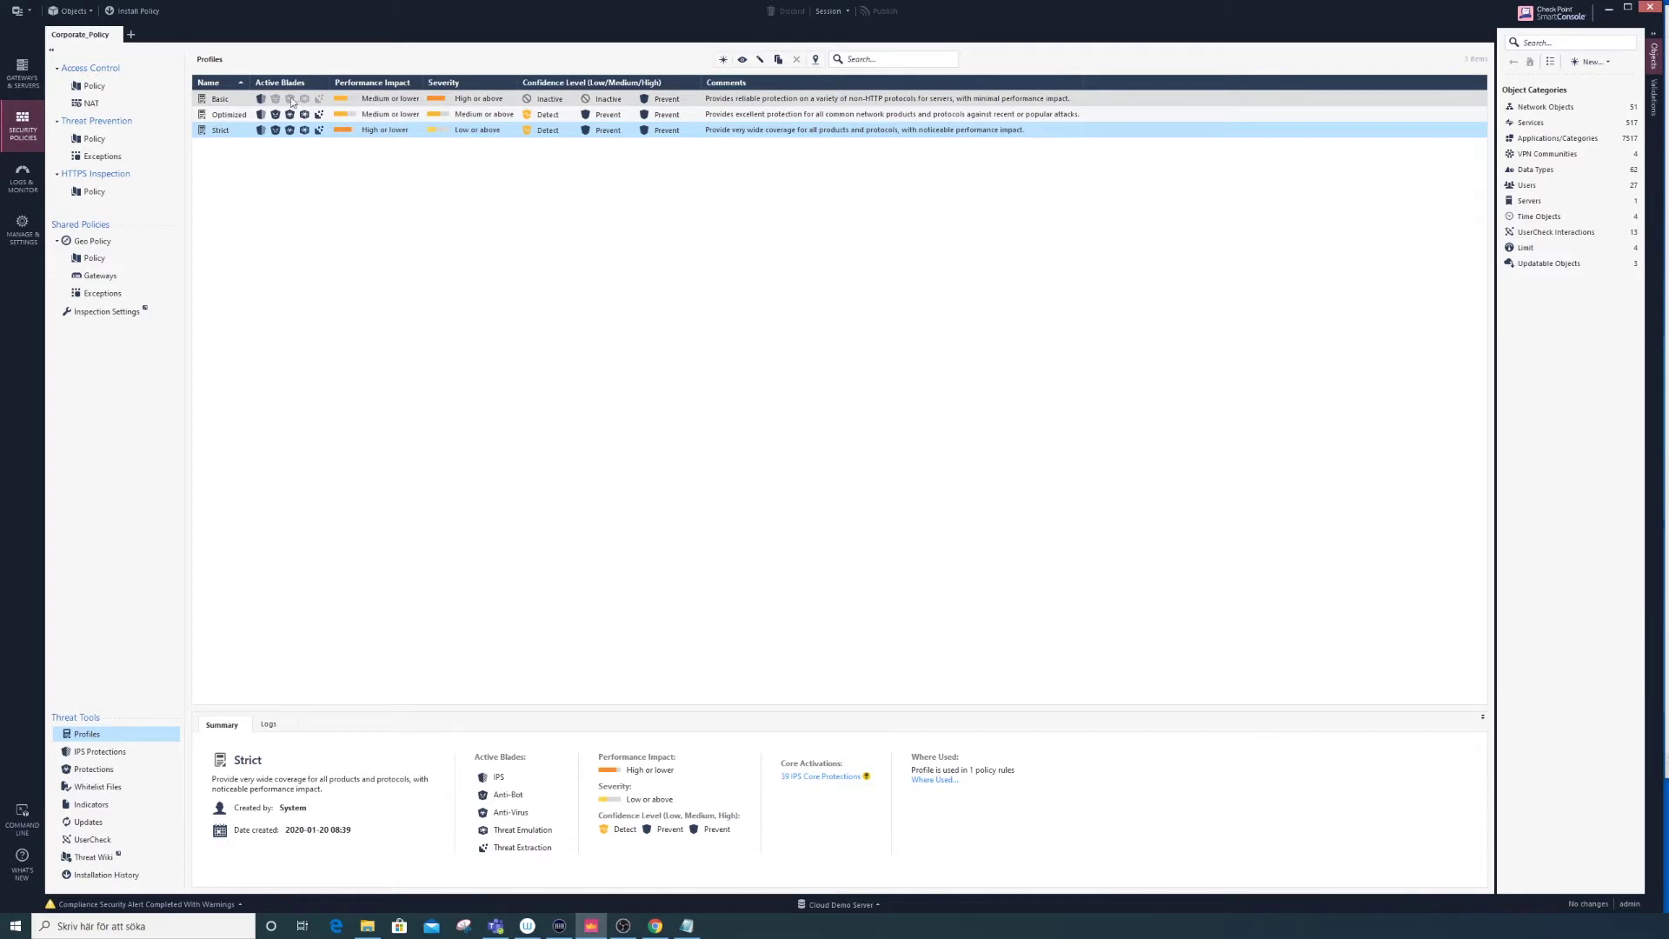
{"action": "left_click", "coordinate": [260, 101]}
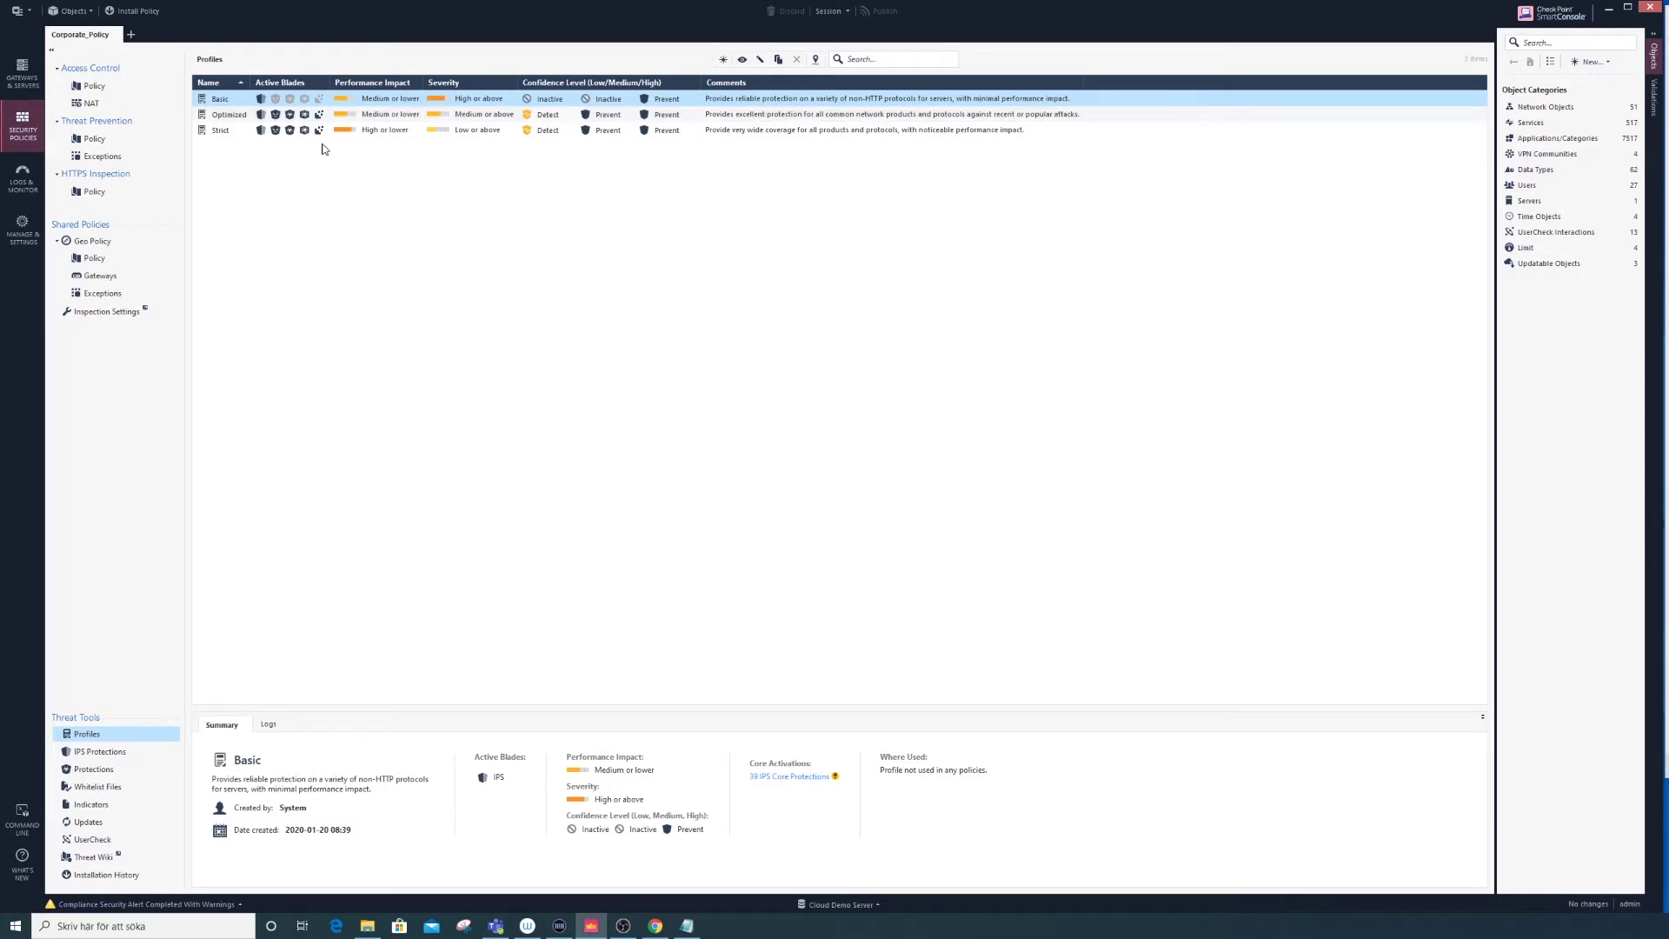
Switch to Chrome and review the performance impact, severity and confidence criteria in the Threat Prevention Profiles guide.
{"action": "key", "text": "alt+Tab"}
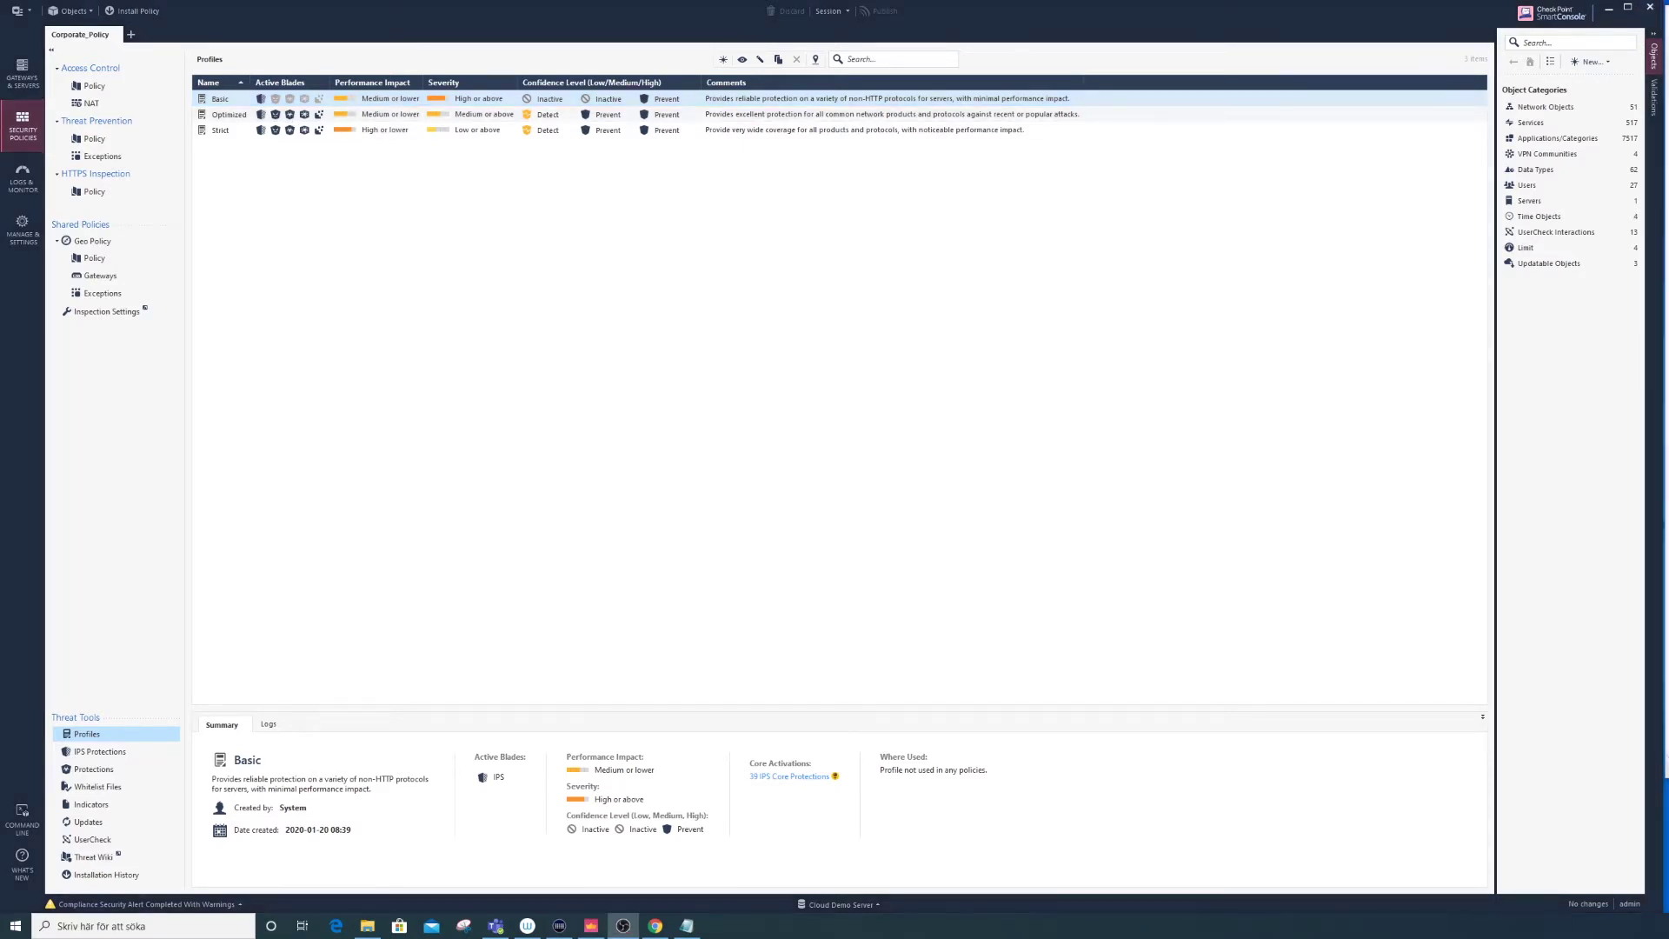
{"action": "left_click", "coordinate": [655, 926]}
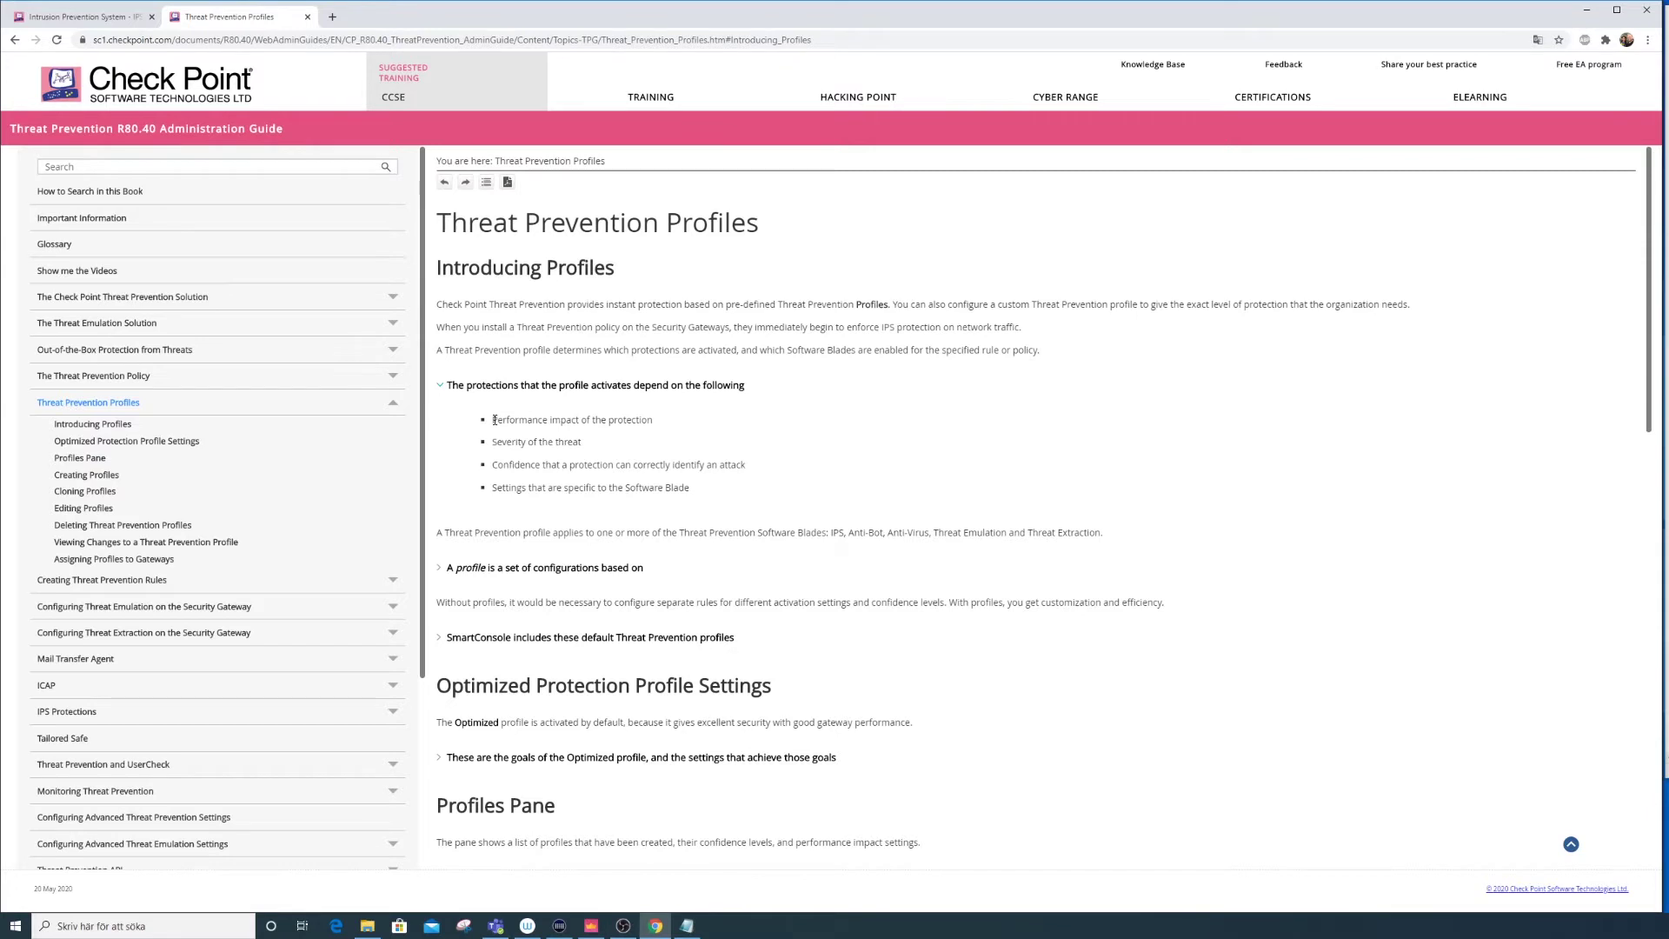
{"action": "left_click_drag", "start_coordinate": [494, 420], "coordinate": [666, 424]}
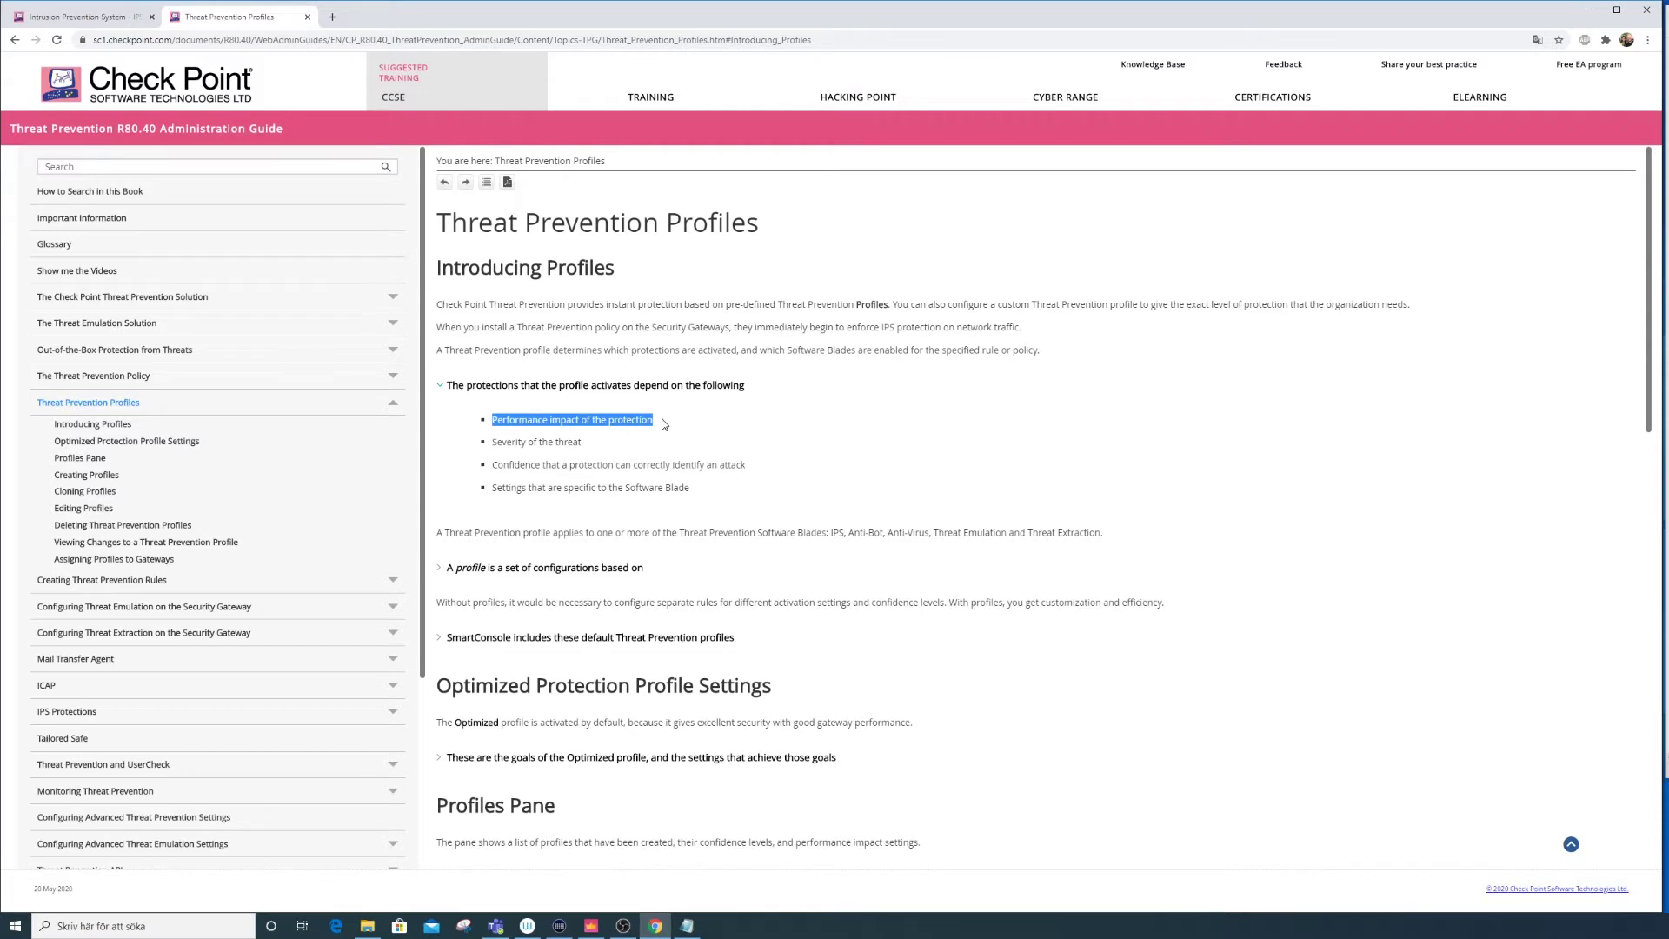
{"action": "left_click", "coordinate": [495, 444]}
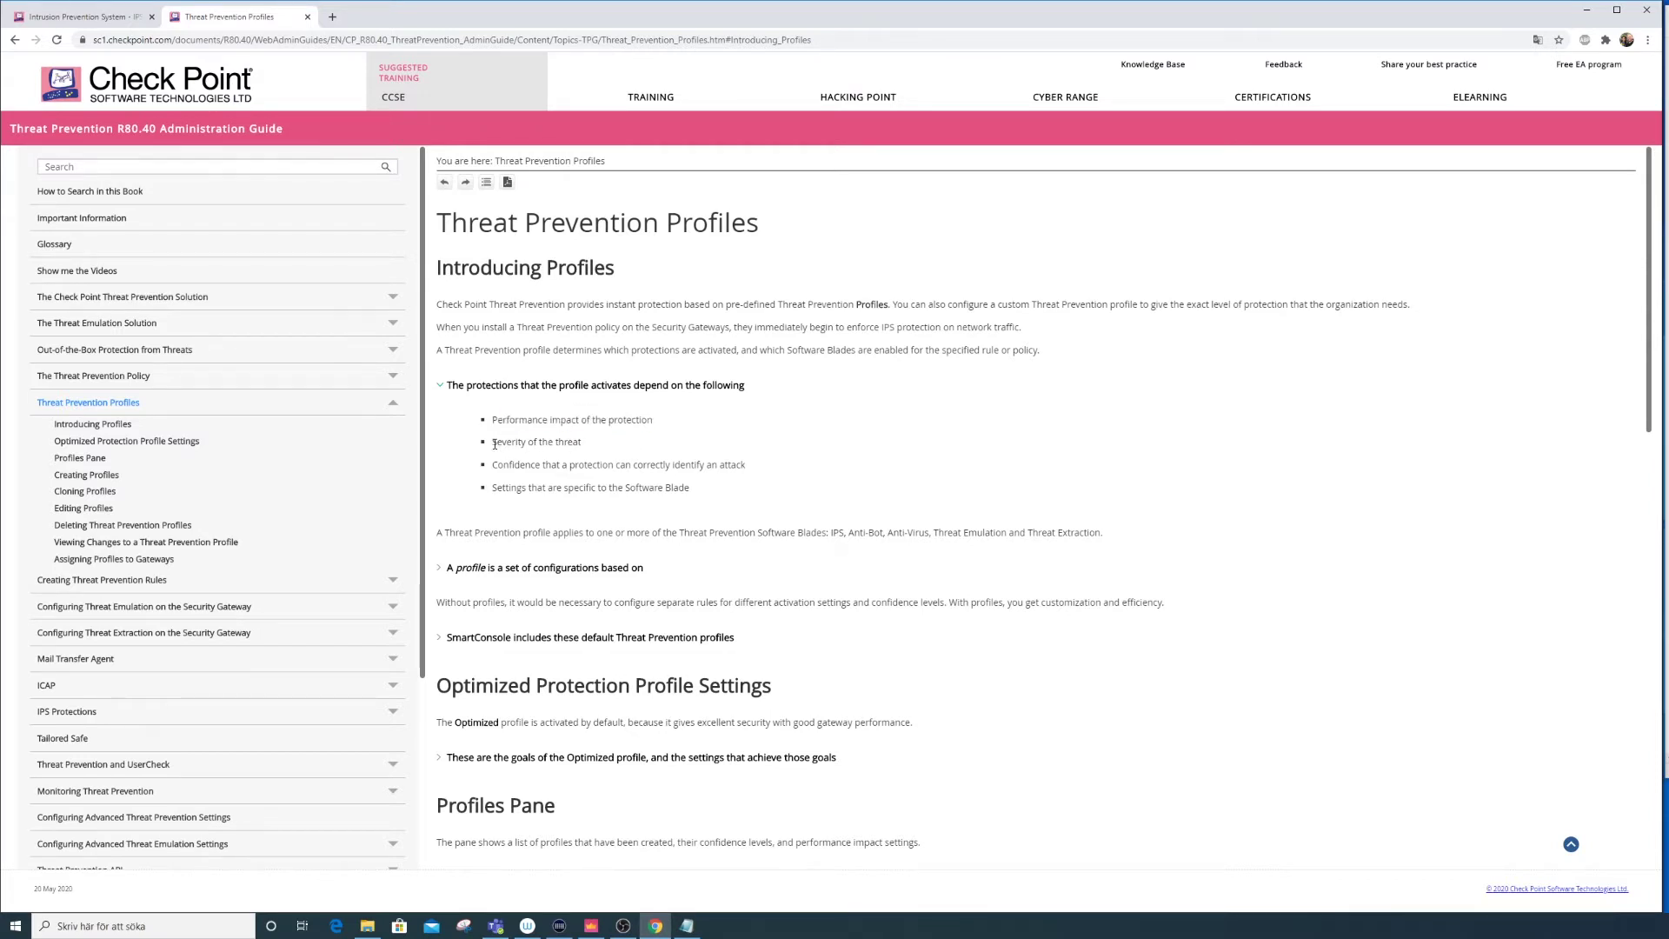
{"action": "left_click_drag", "start_coordinate": [495, 444], "coordinate": [595, 445]}
{"action": "left_click", "coordinate": [596, 446]}
{"action": "left_click_drag", "start_coordinate": [491, 472], "coordinate": [752, 472]}
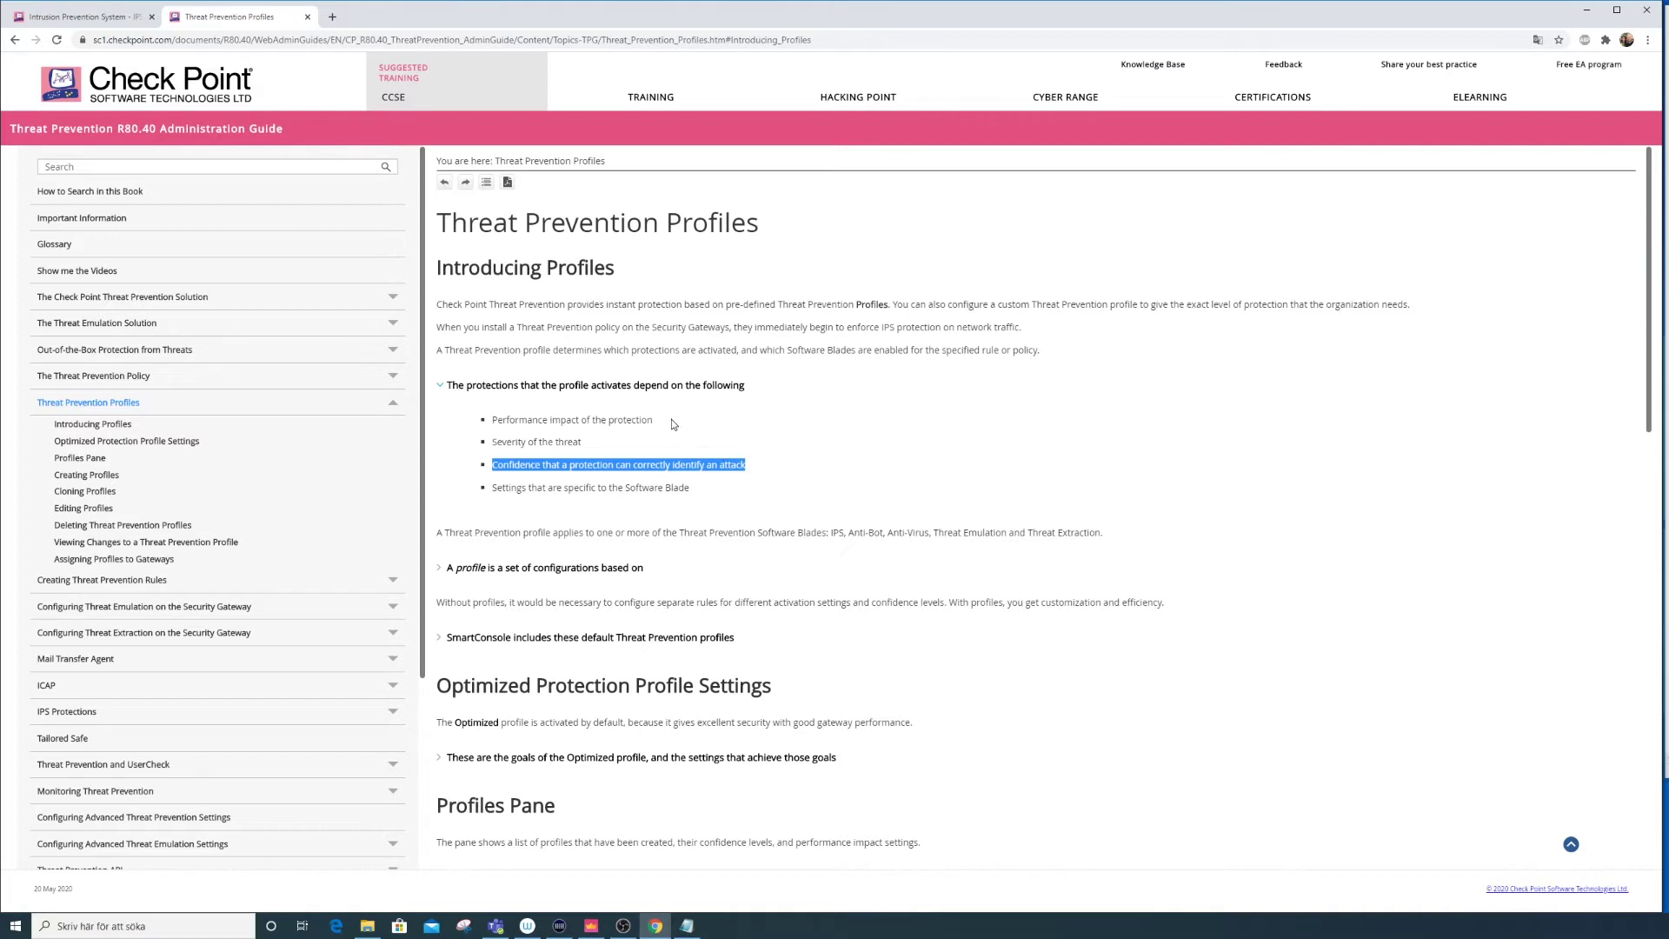
{"action": "left_click_drag", "start_coordinate": [659, 419], "coordinate": [498, 423]}
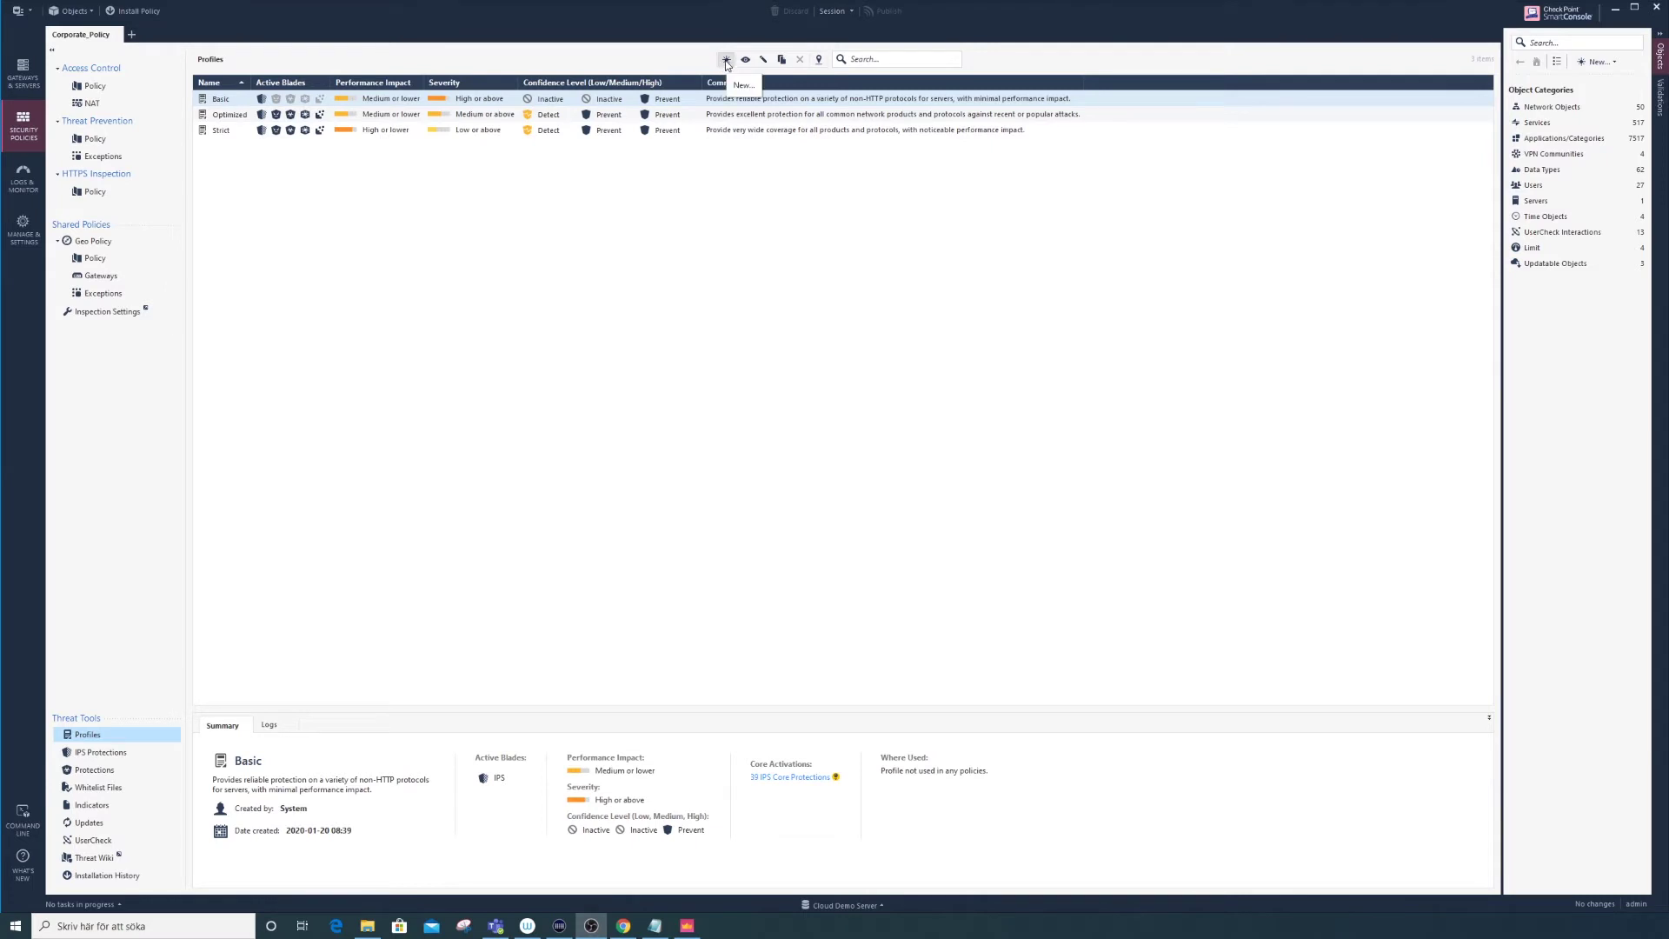
{"action": "left_click", "coordinate": [233, 116]}
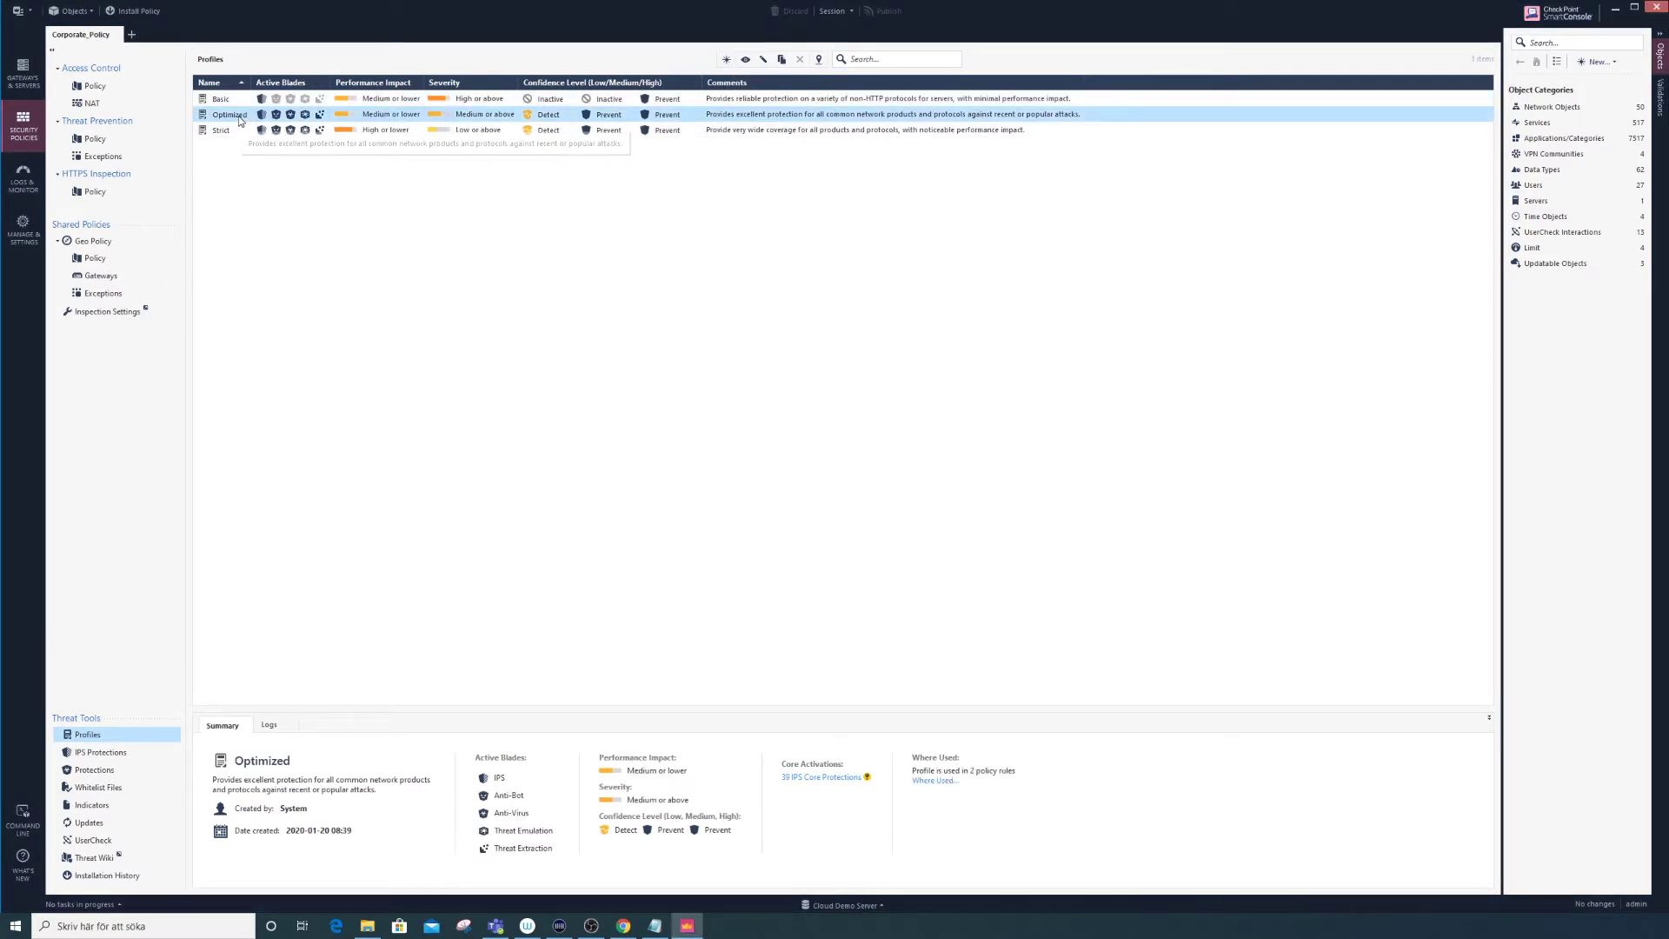
{"action": "right_click", "coordinate": [240, 119]}
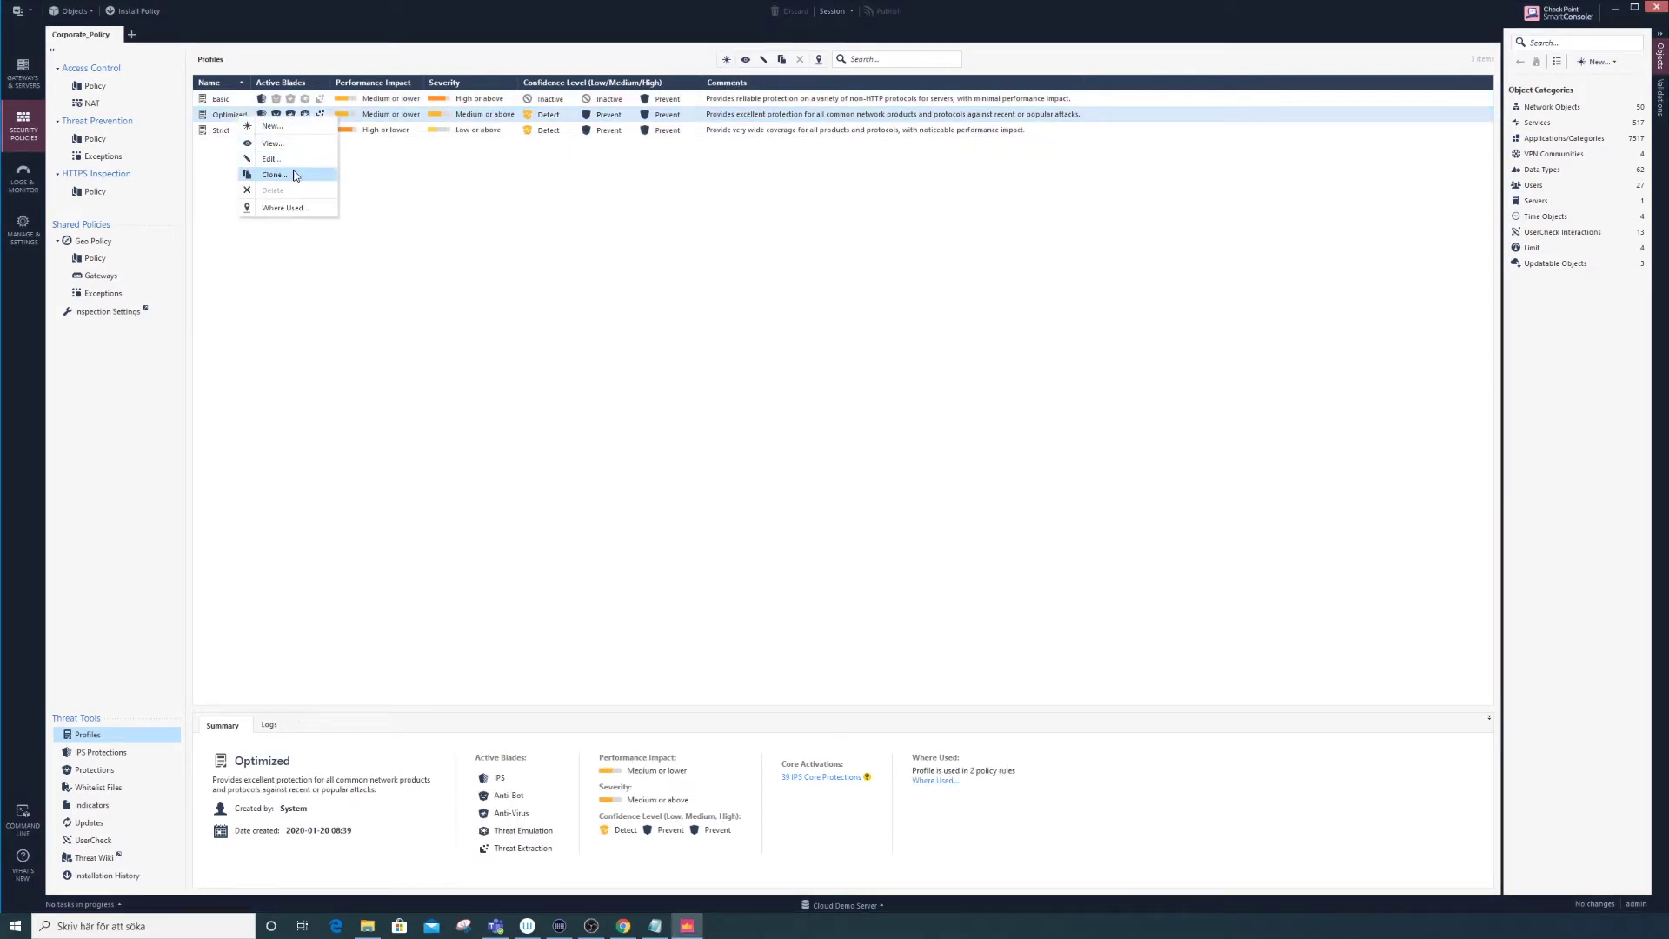
{"action": "left_click", "coordinate": [525, 202]}
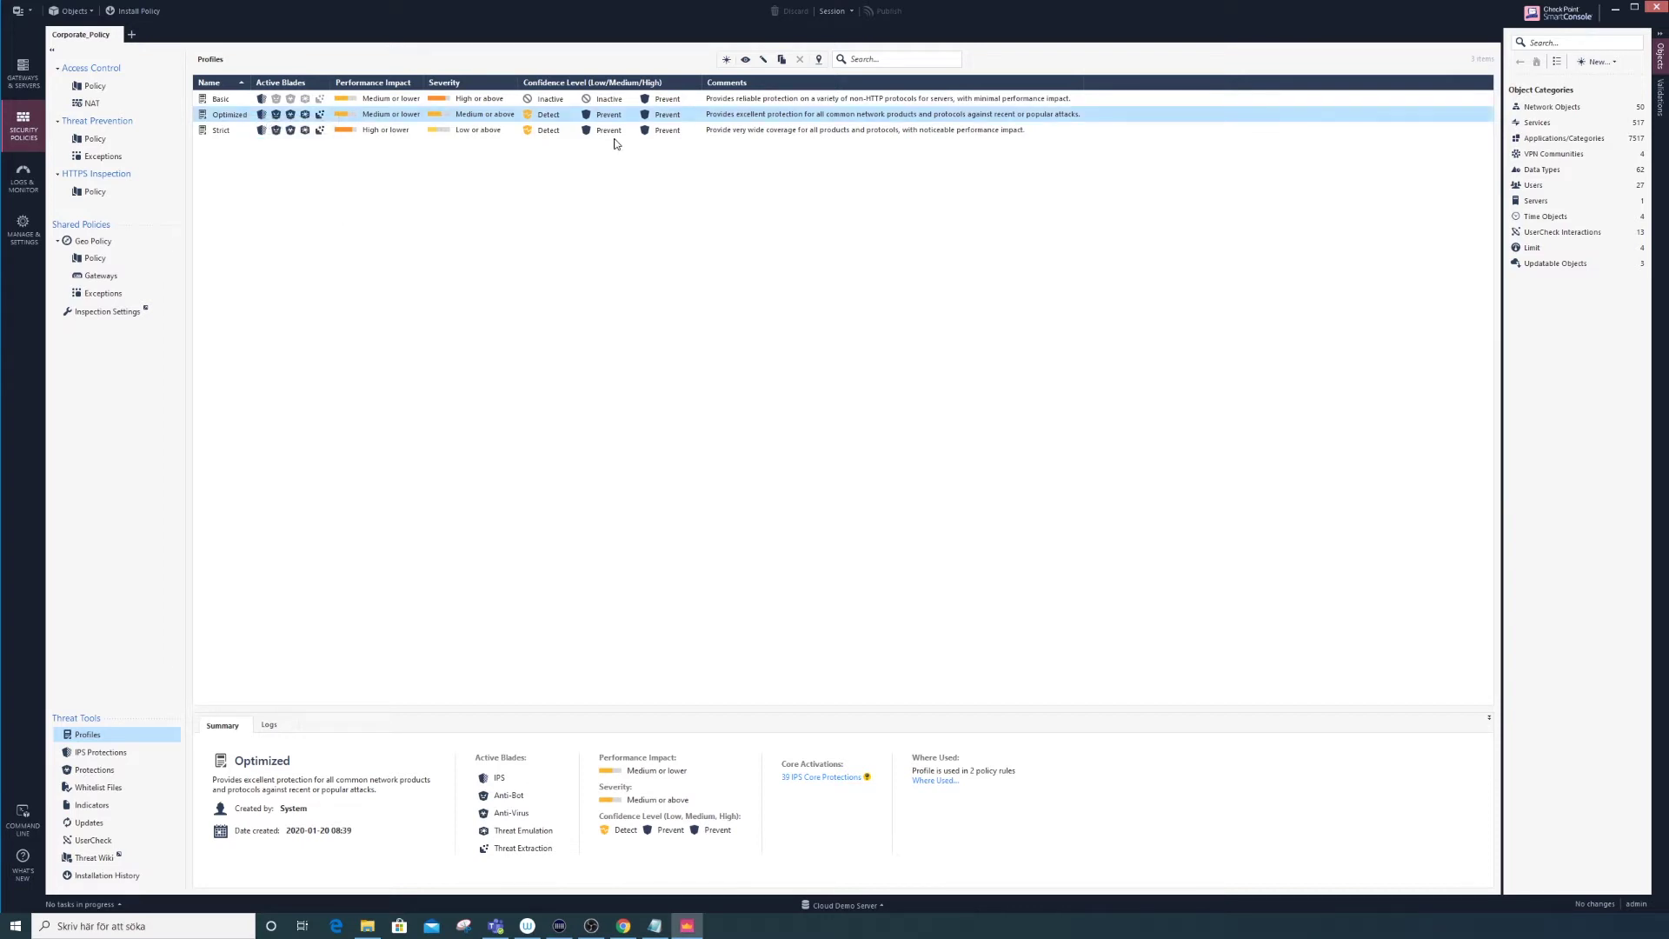
Create a new Threat Prevention profile named corp_default with only the IPS blade enabled.
{"action": "left_click", "coordinate": [726, 59]}
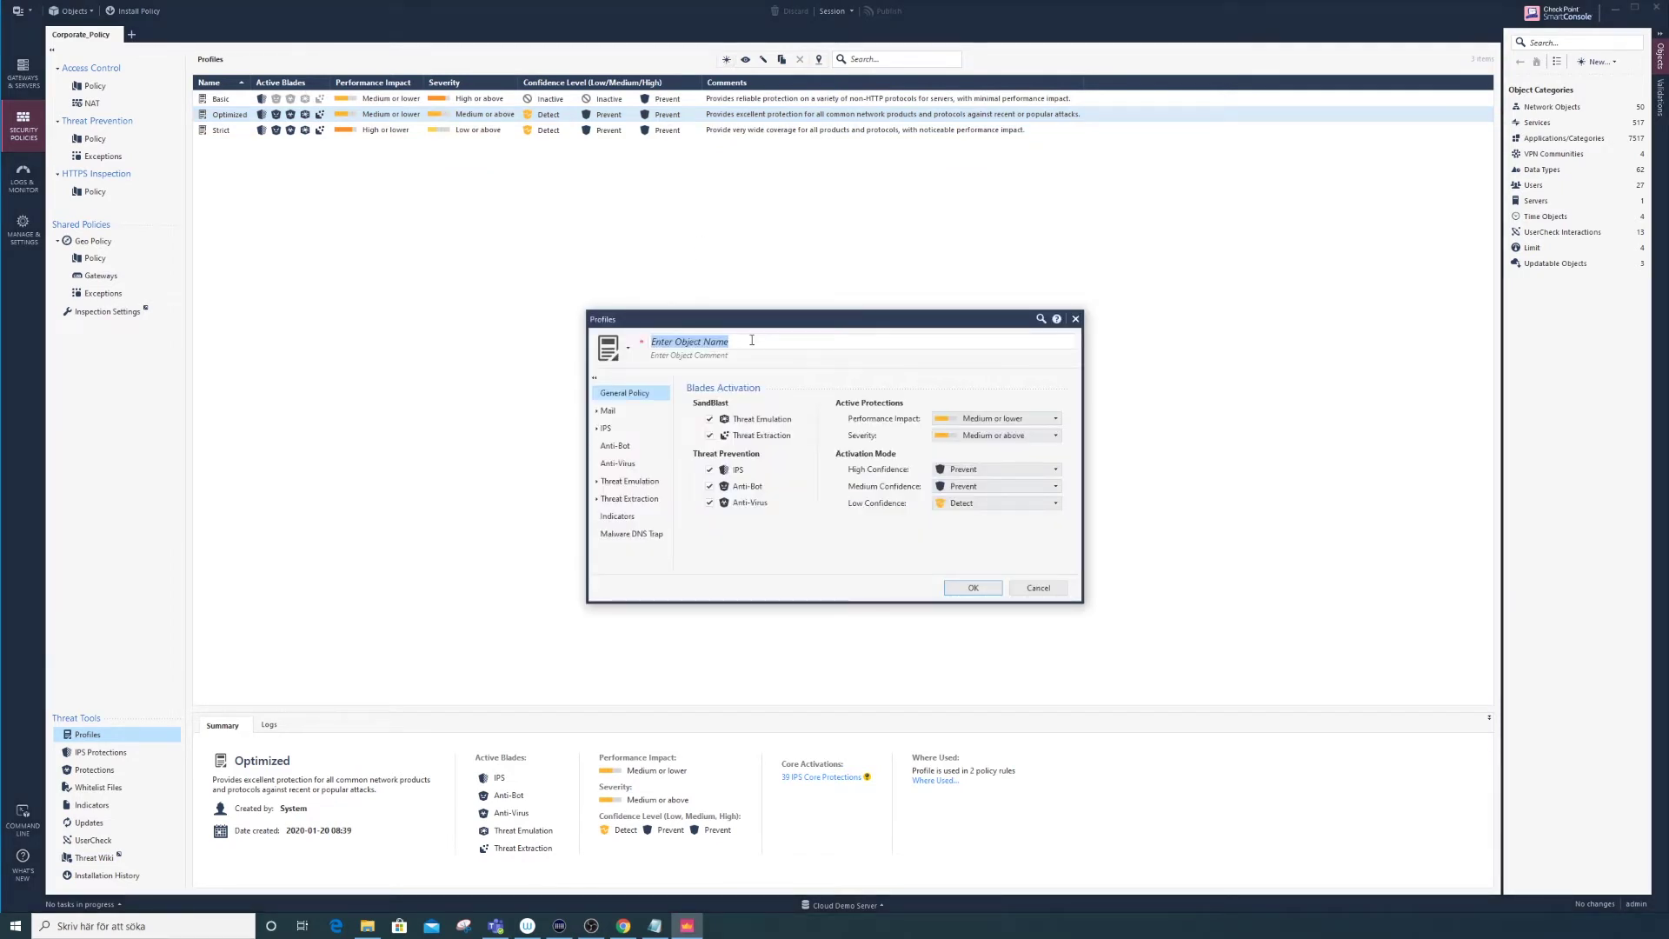
{"action": "type", "text": "corp_default"}
{"action": "left_click", "coordinate": [711, 486]}
{"action": "left_click", "coordinate": [710, 502]}
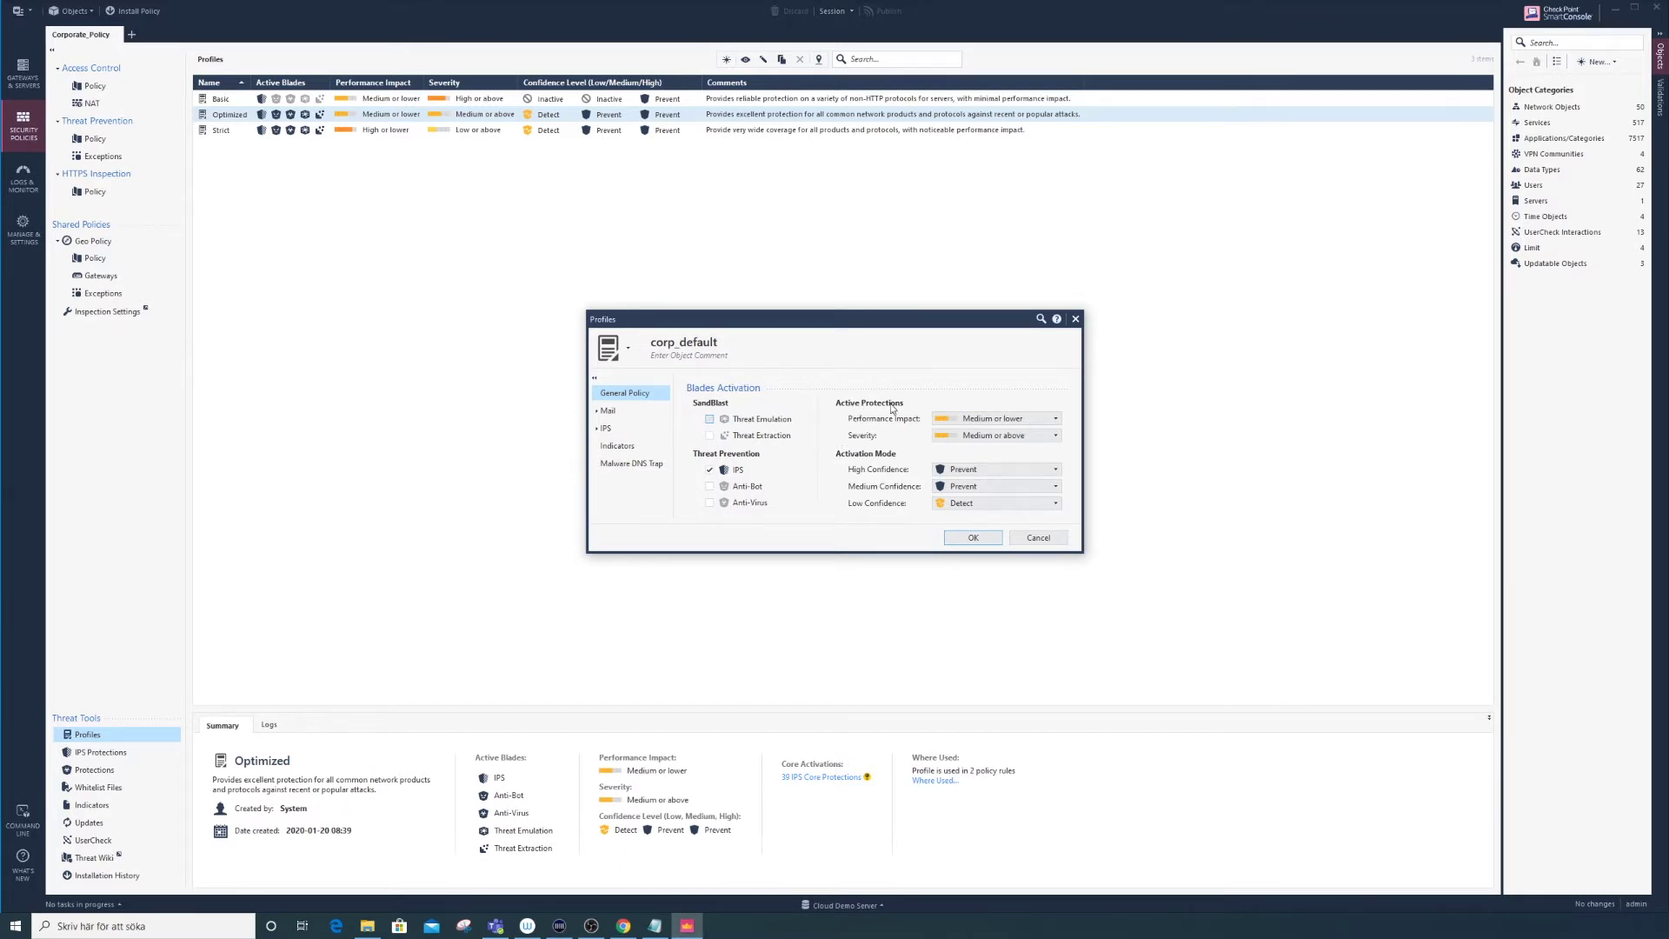
Set the profile's performance impact to High or lower, severity to Medium or above and low confidence to Inactive.
{"action": "left_click", "coordinate": [1021, 420]}
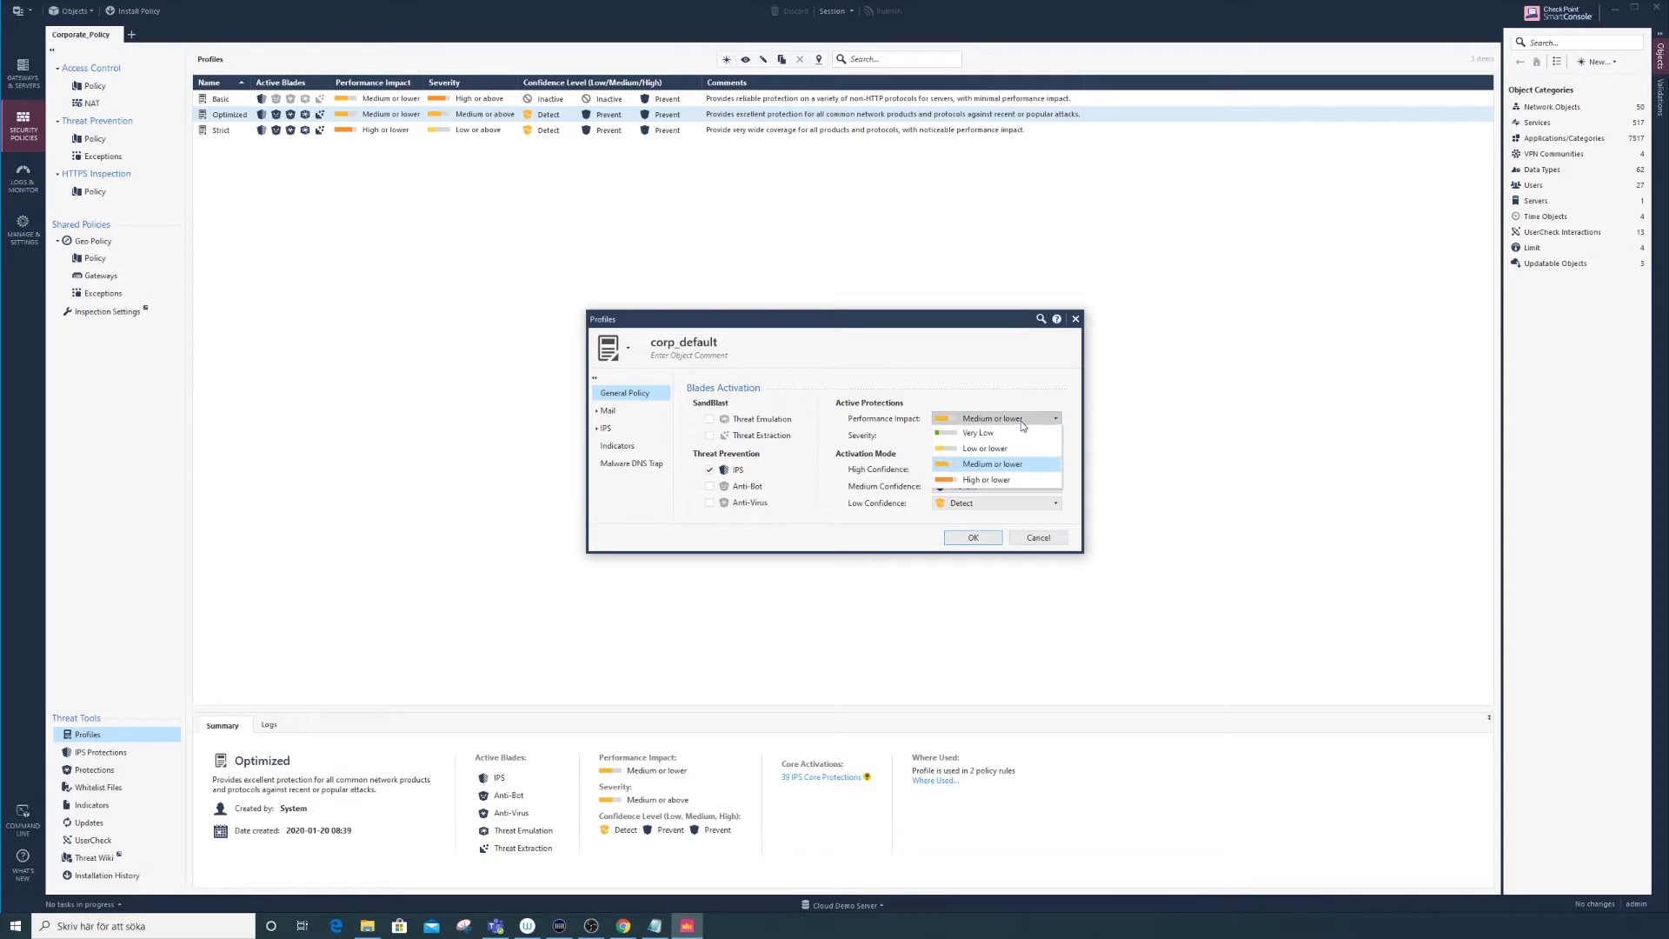
{"action": "left_click", "coordinate": [997, 484]}
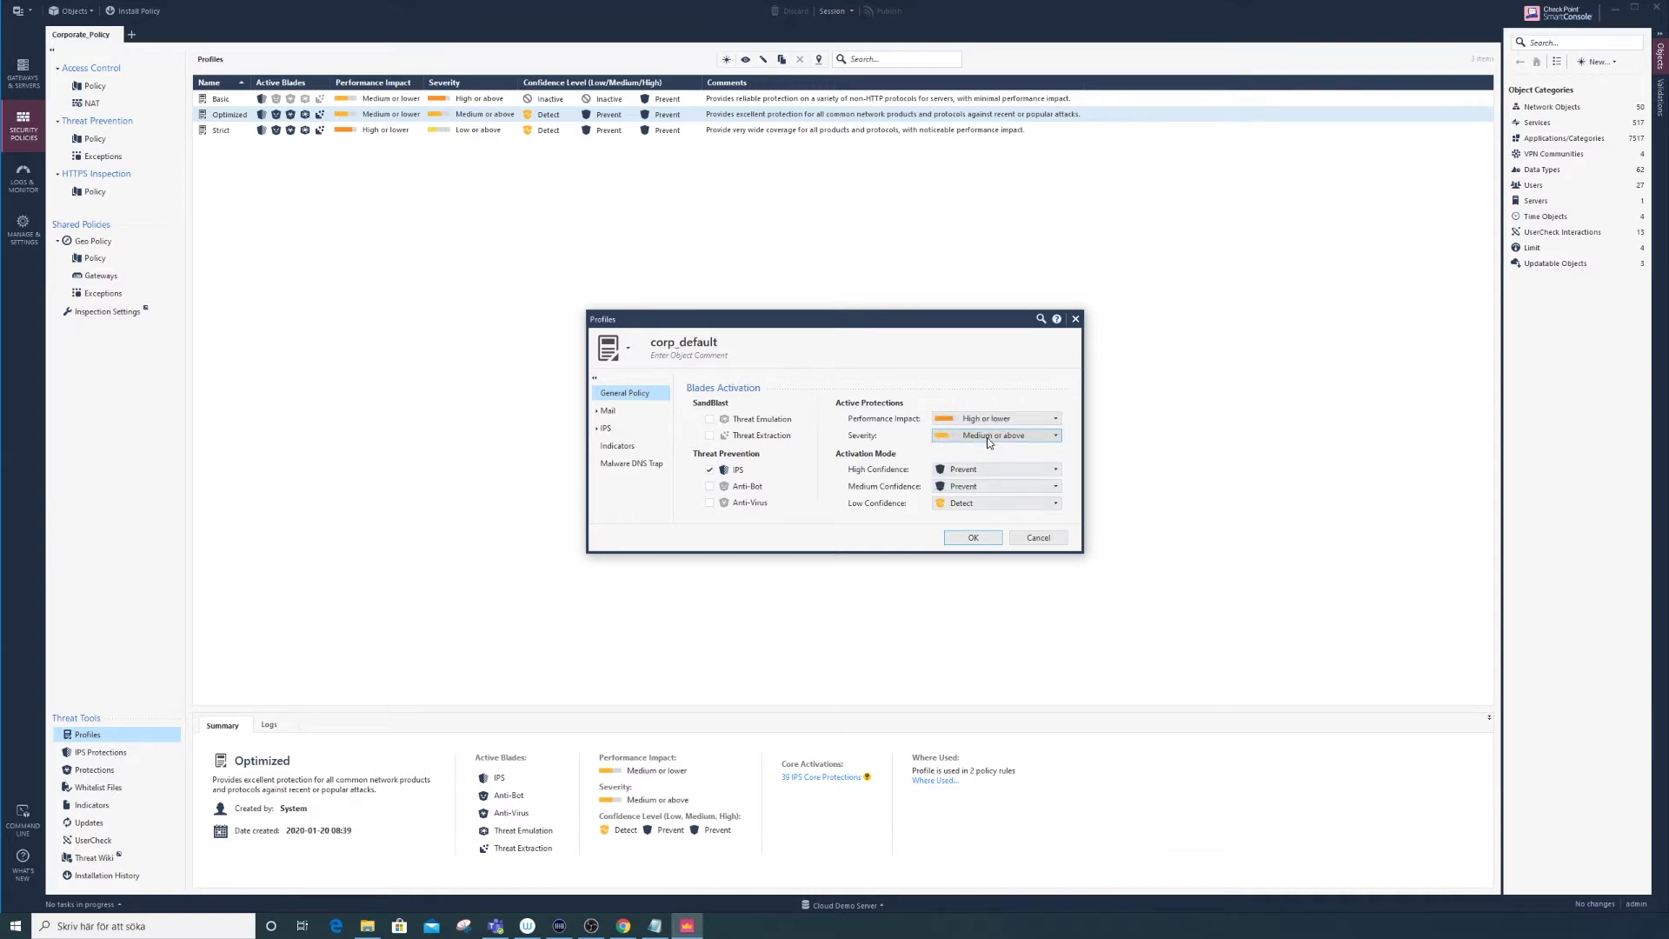
{"action": "left_click", "coordinate": [988, 439]}
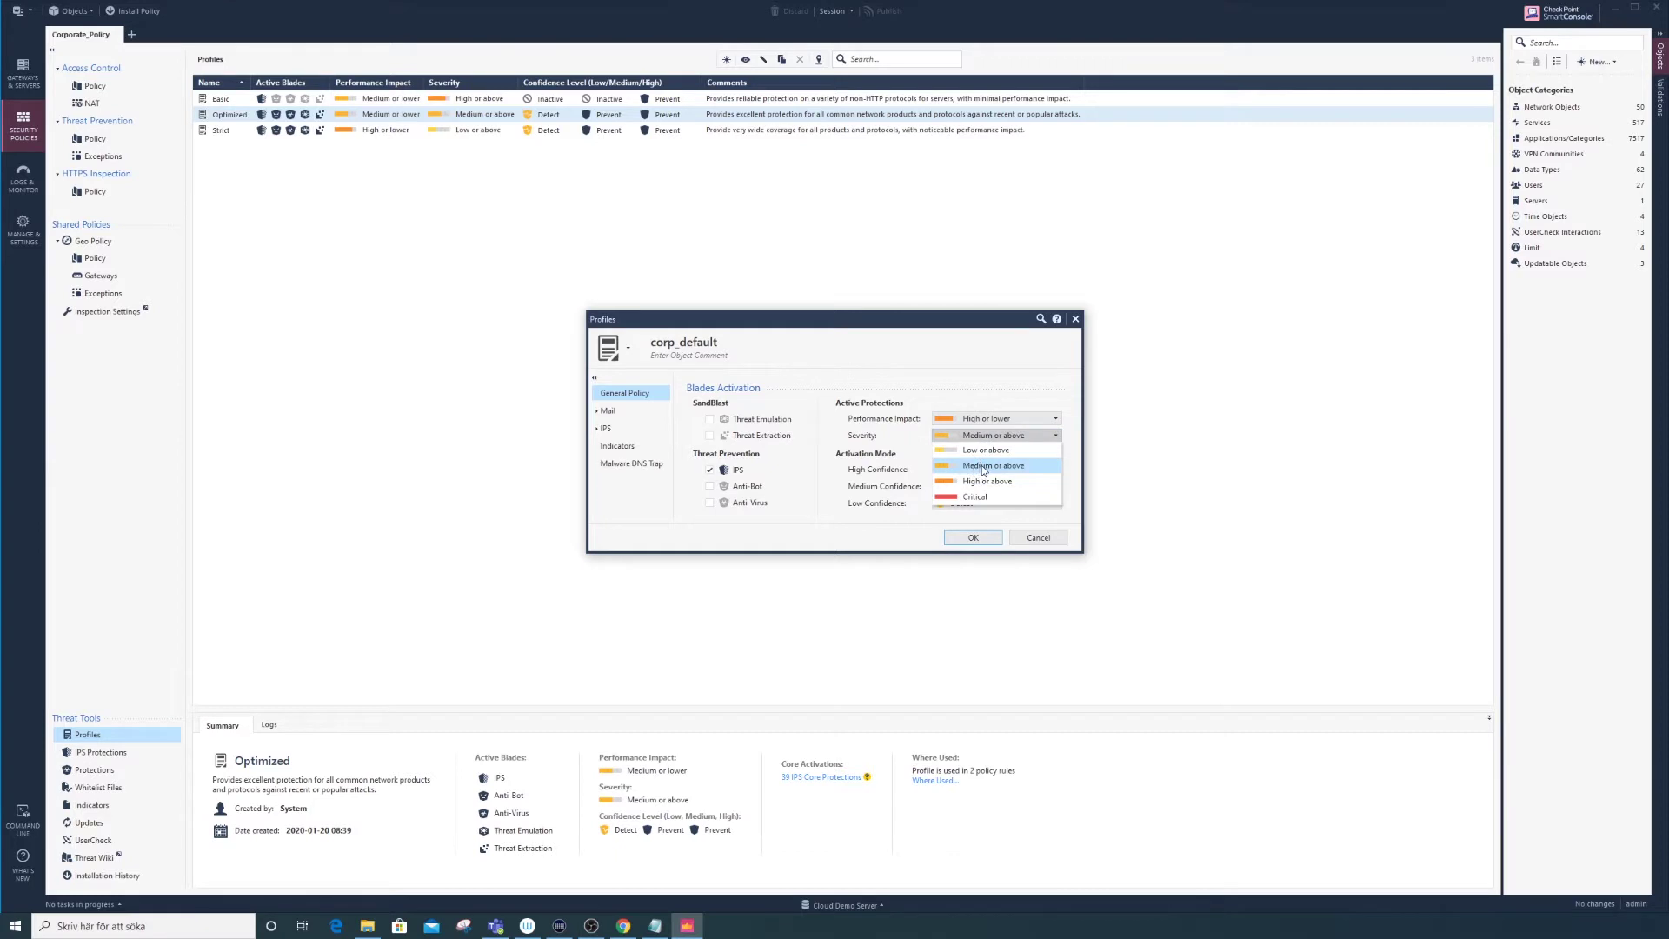
{"action": "left_click", "coordinate": [1021, 467]}
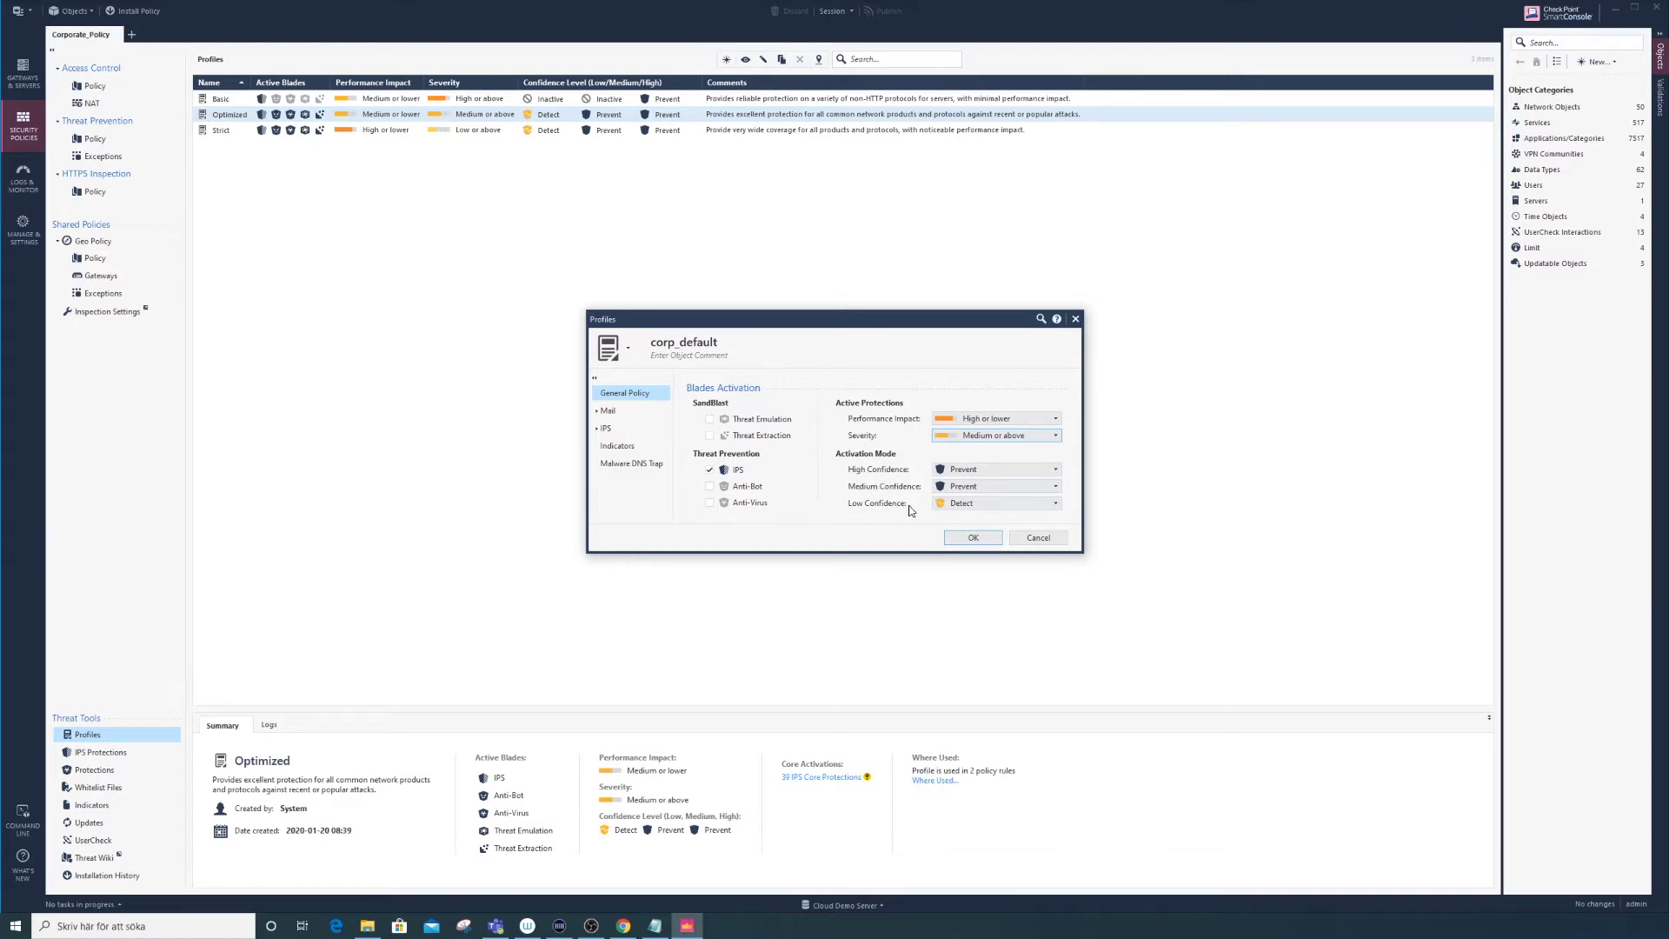
{"action": "left_click", "coordinate": [963, 508]}
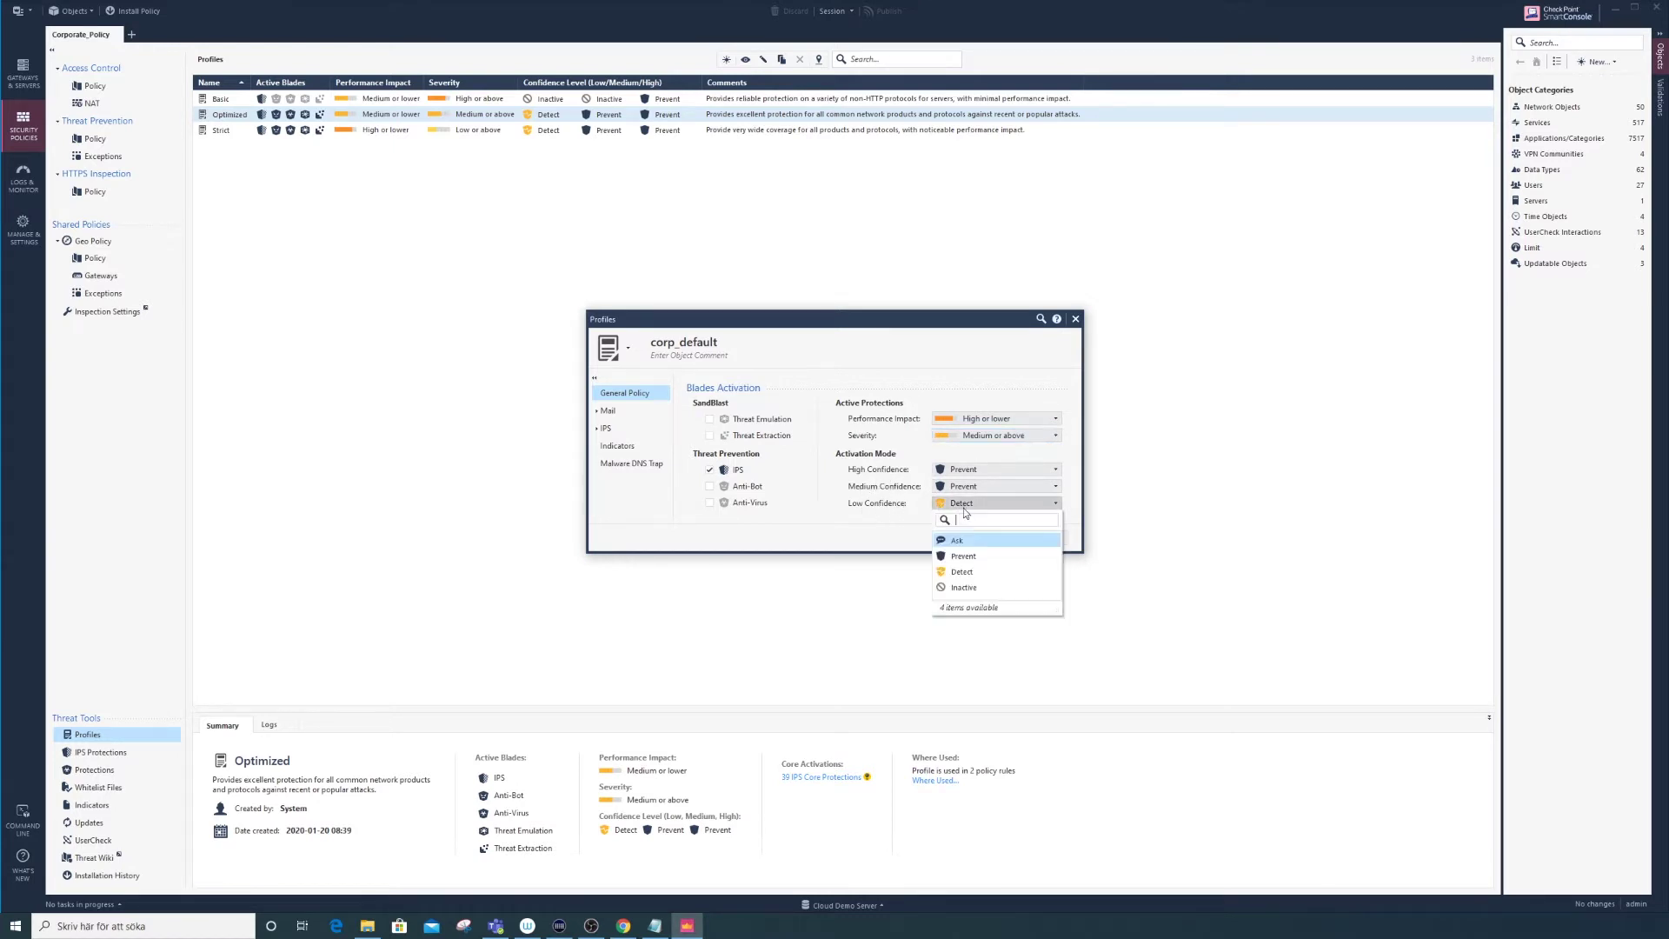
{"action": "left_click", "coordinate": [981, 591]}
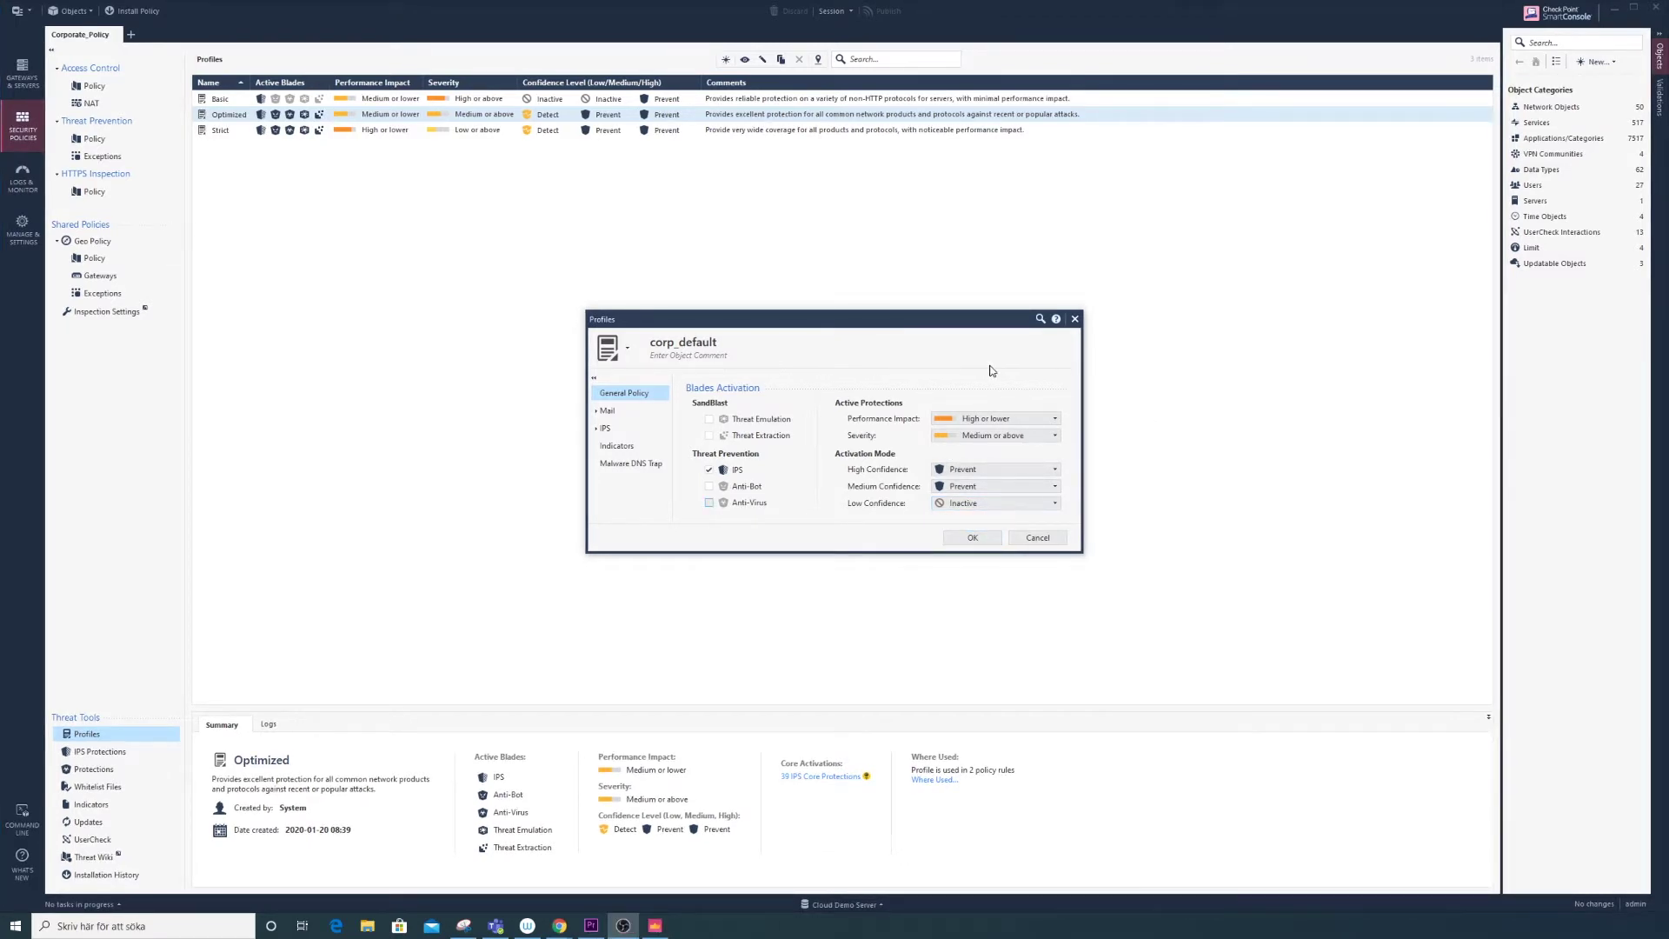
Enable activation of IPS protections according to additional properties in the profile's IPS settings.
{"action": "left_click", "coordinate": [597, 430]}
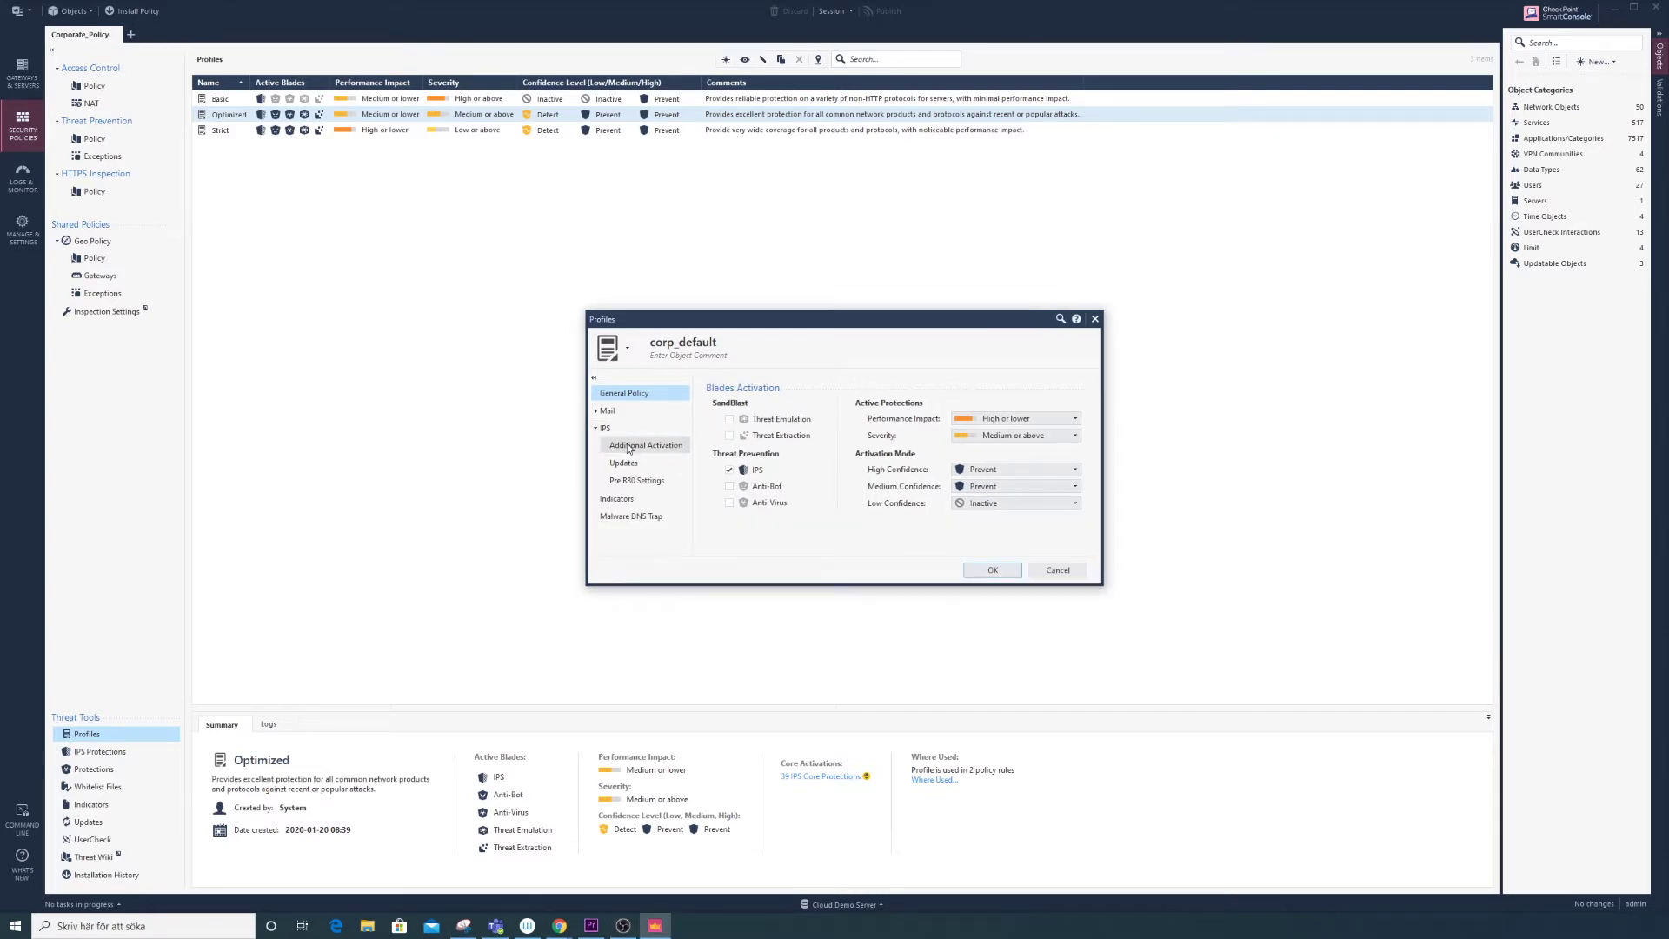
{"action": "left_click", "coordinate": [629, 447]}
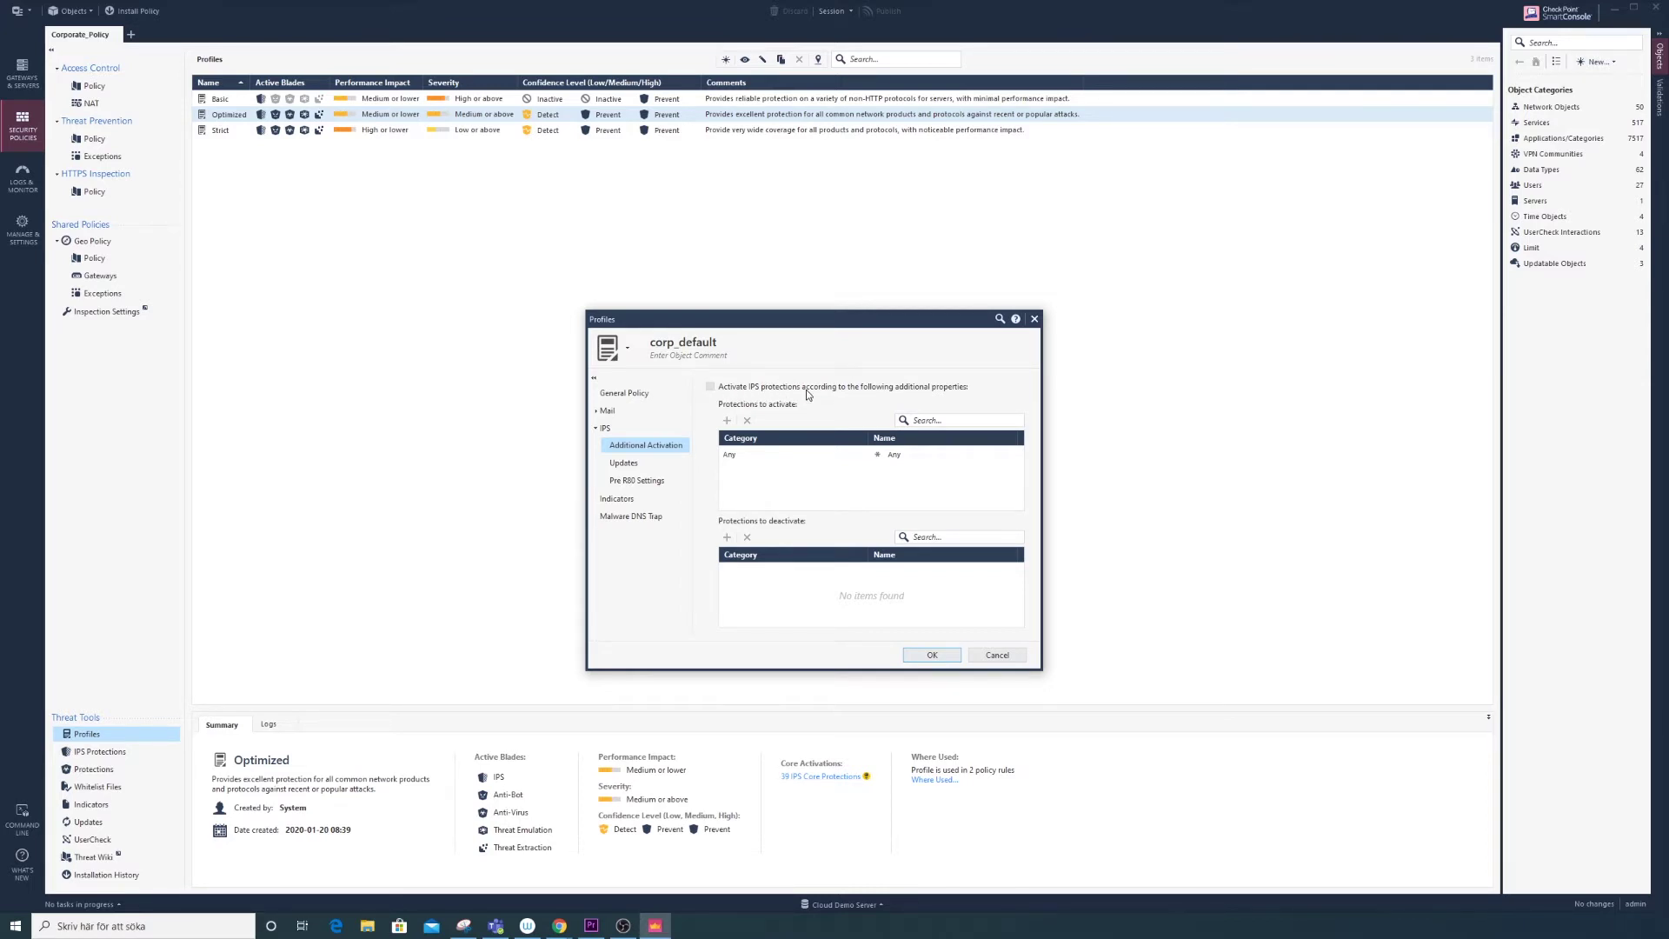
{"action": "left_click", "coordinate": [877, 391]}
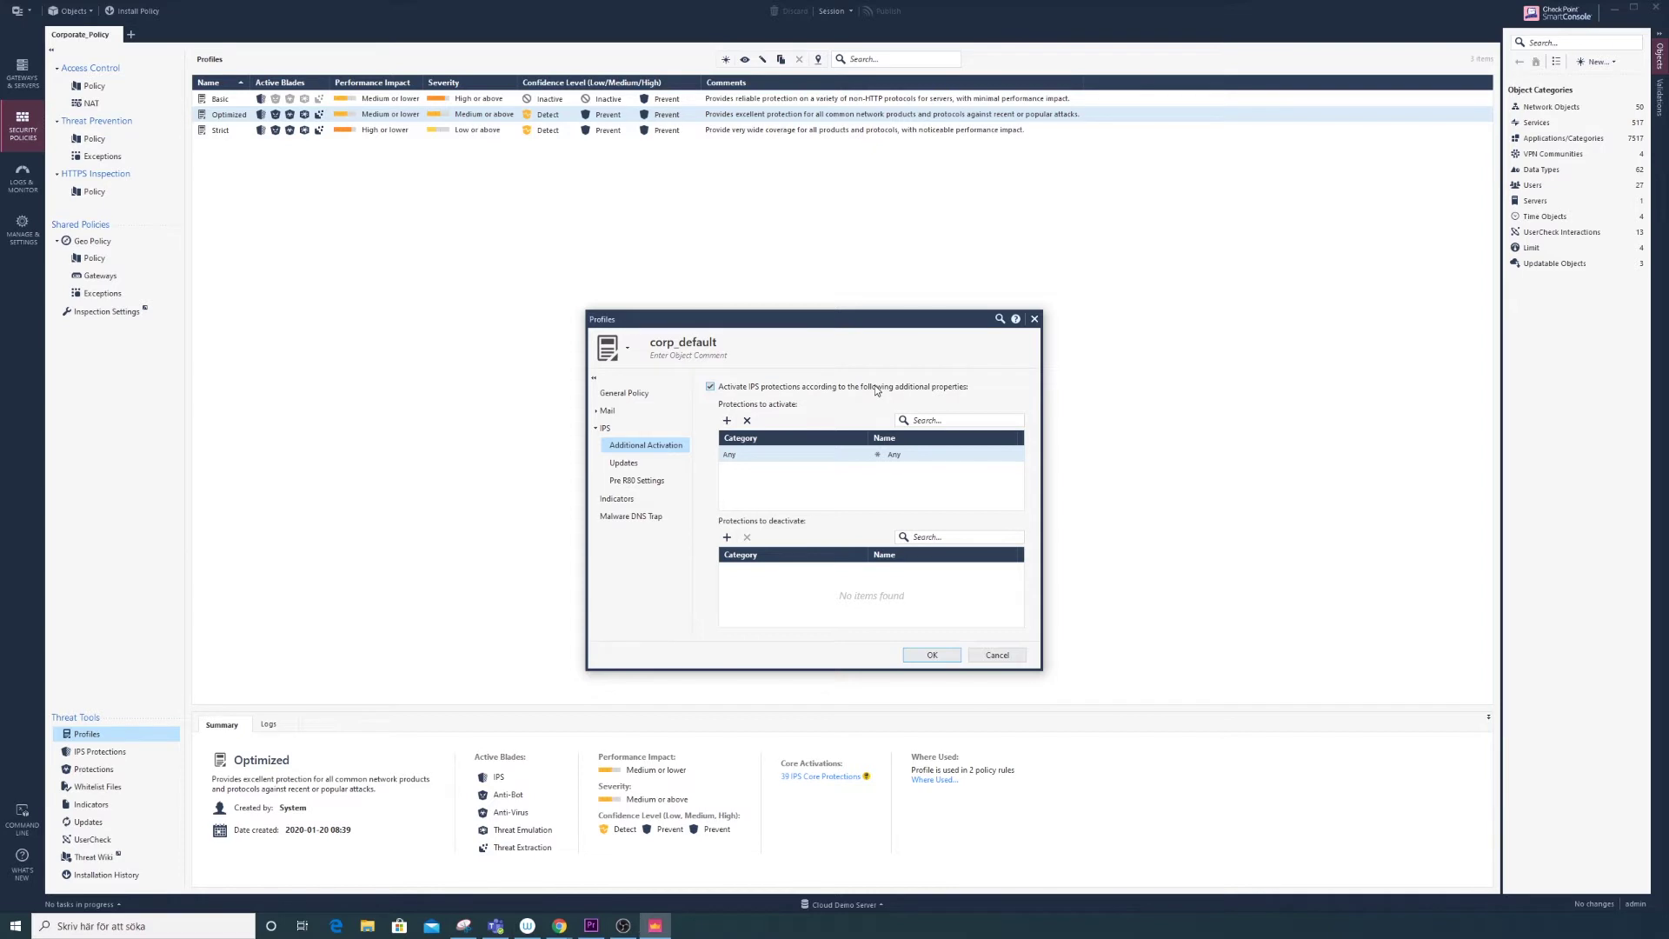
{"action": "left_click", "coordinate": [827, 459]}
Add the vendor Youngzsoft to the IPS protections to deactivate in the corp_default profile.
{"action": "left_click", "coordinate": [727, 538]}
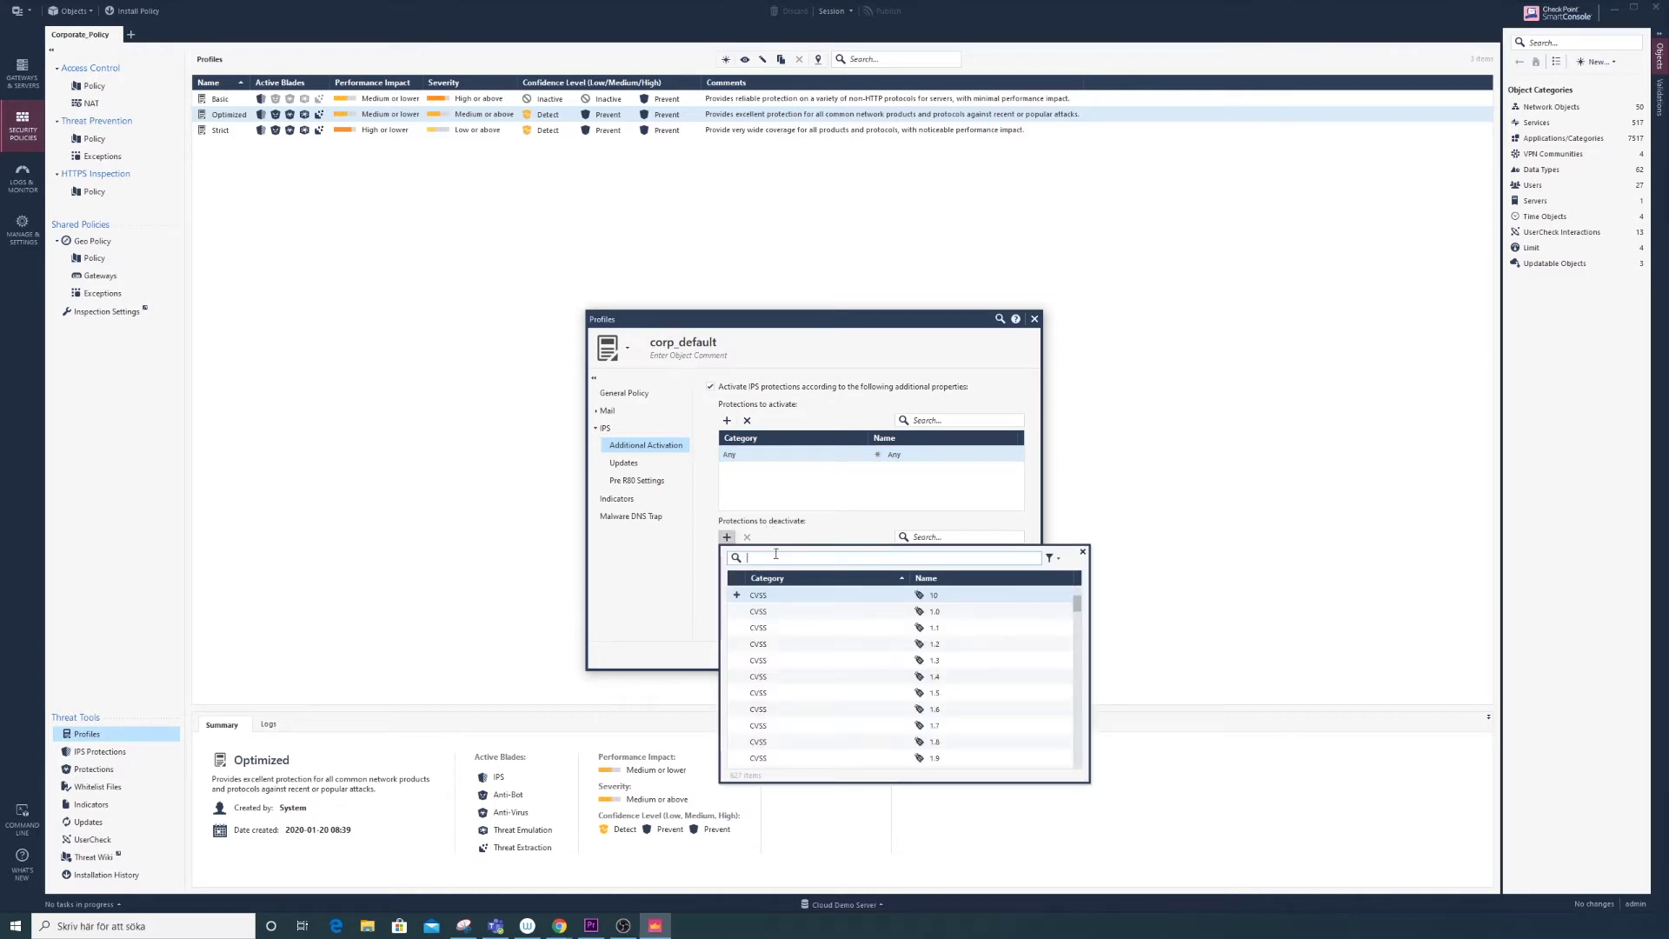
{"action": "type", "text": "venom"}
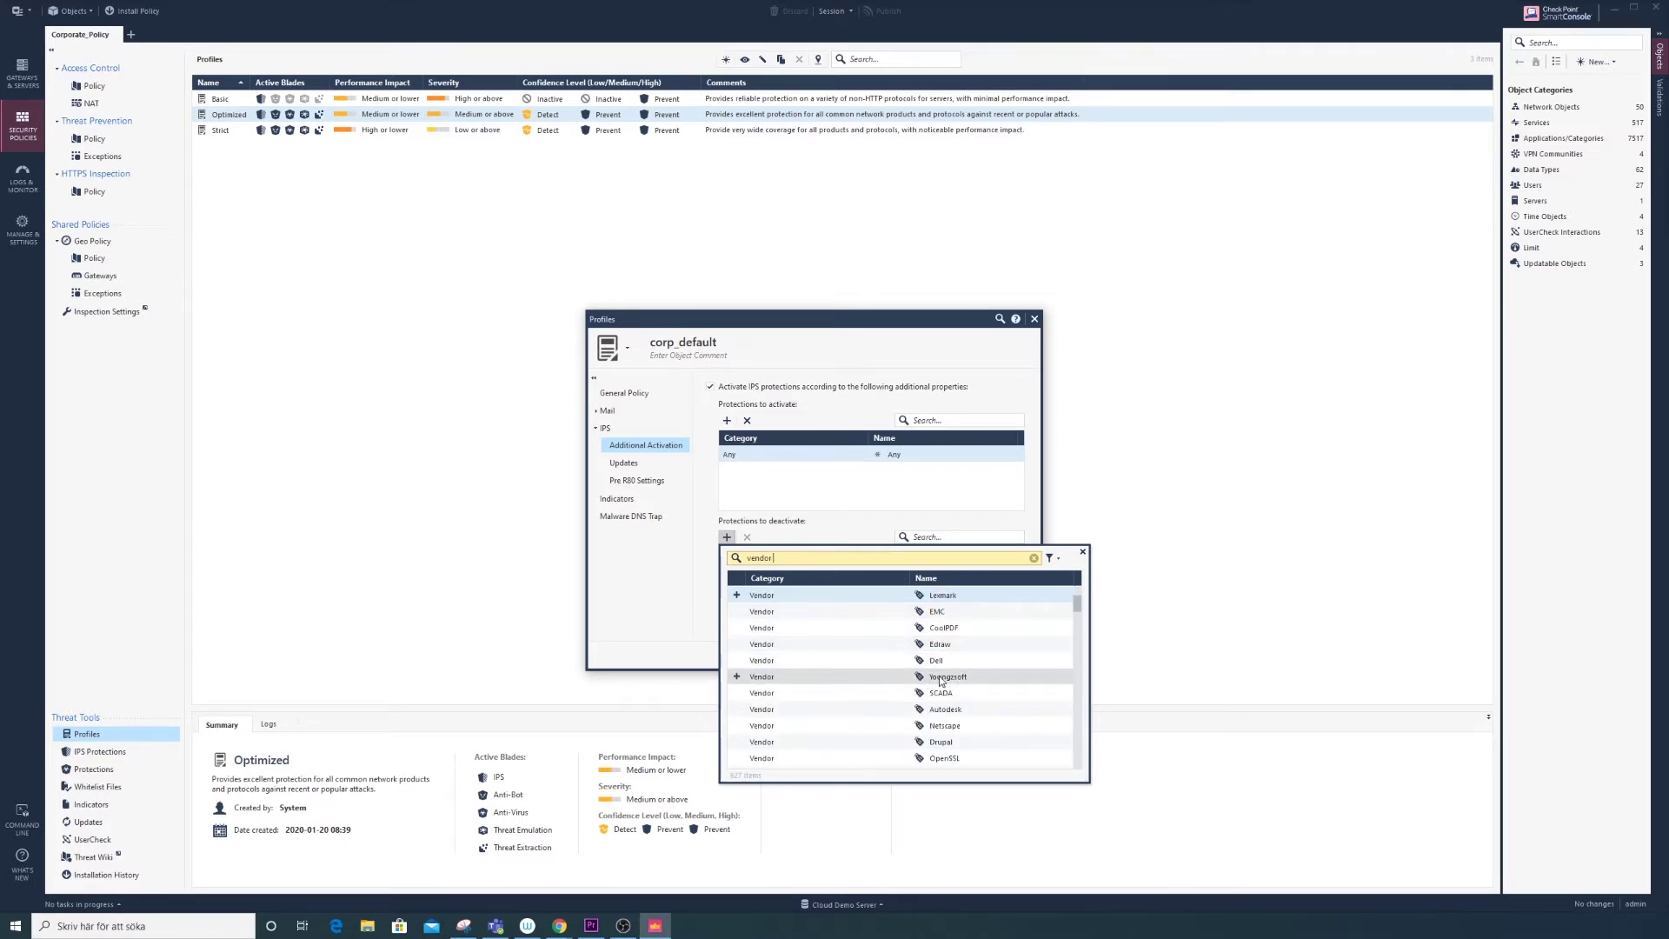
{"action": "left_click", "coordinate": [737, 677]}
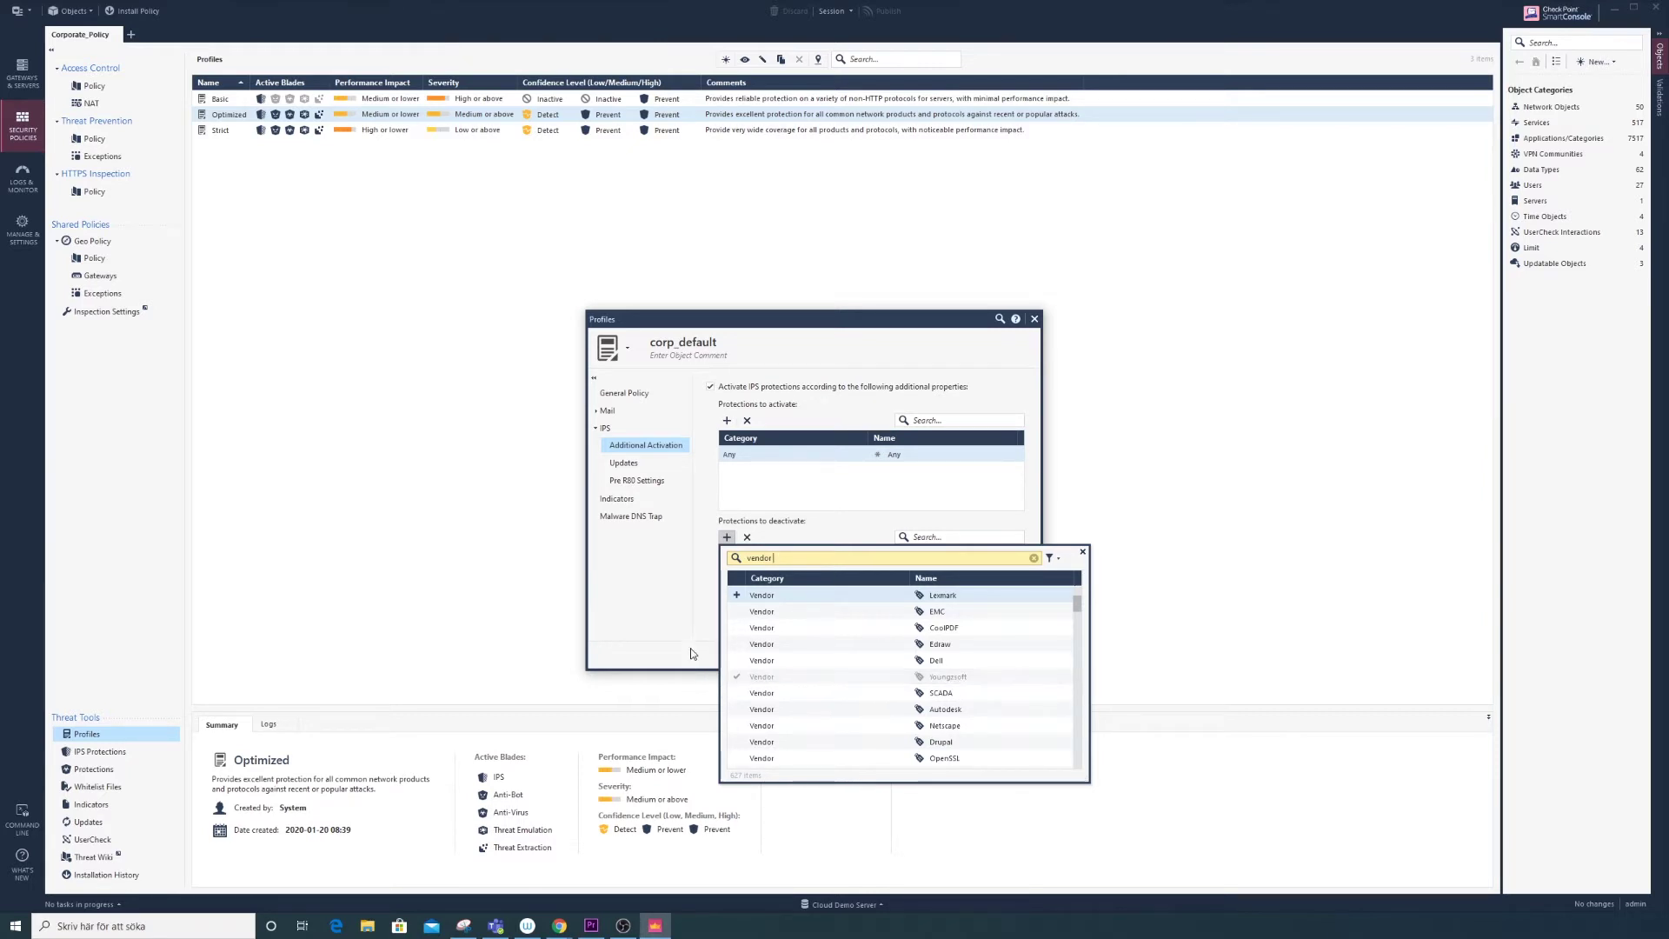
{"action": "left_click", "coordinate": [711, 581]}
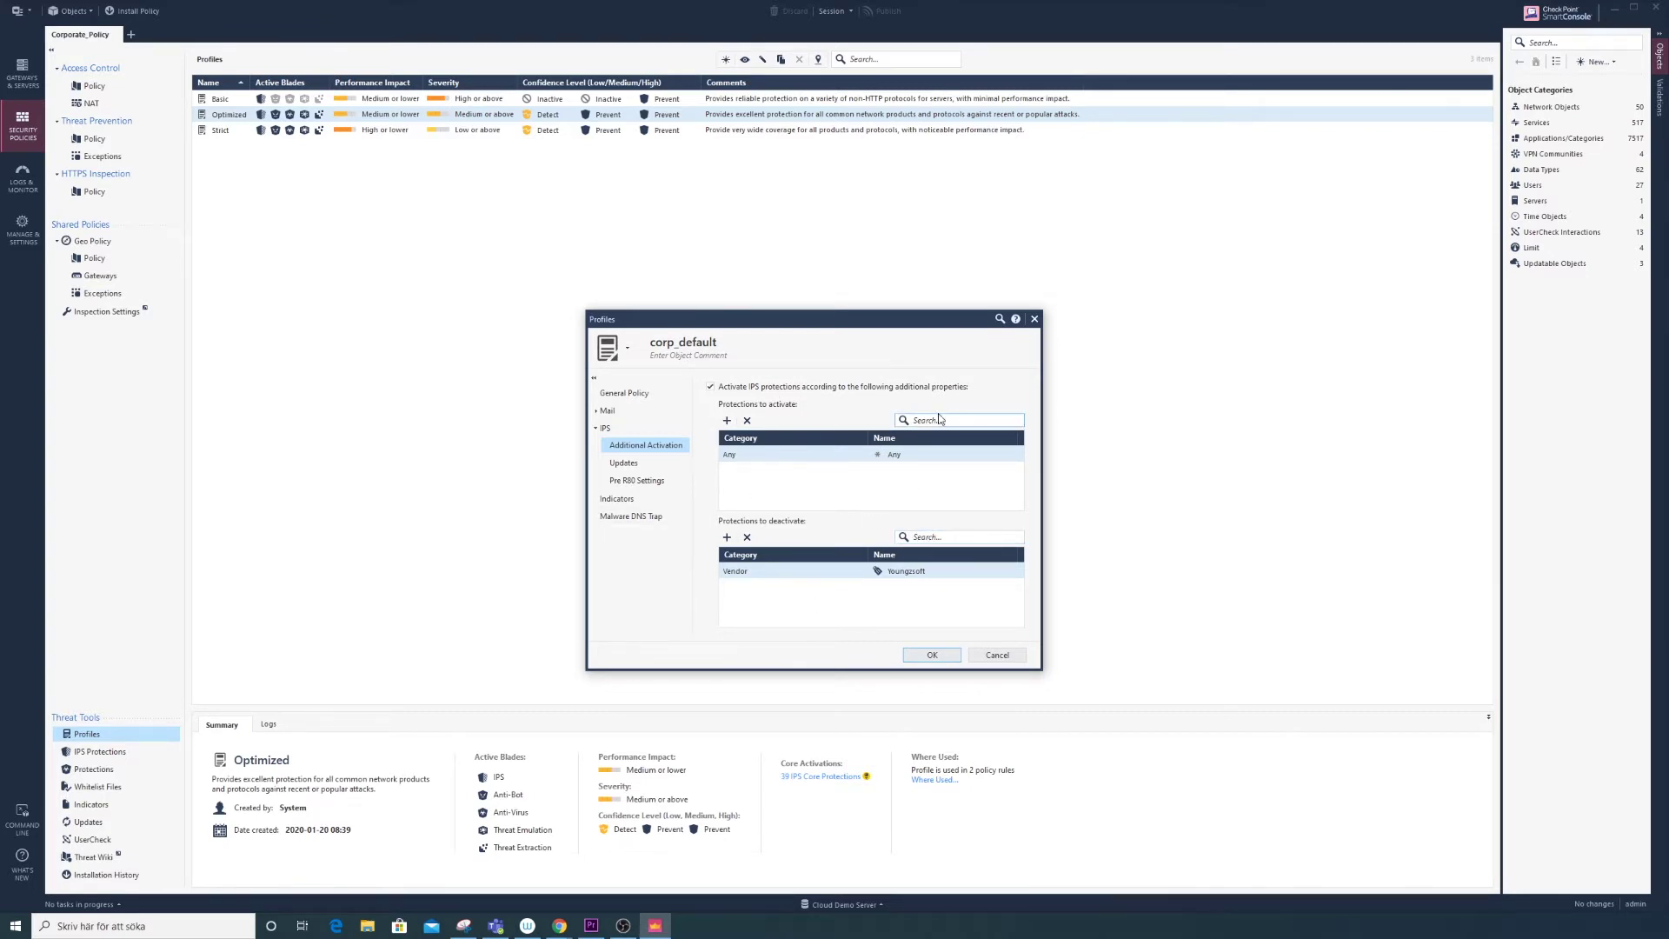
Review the profile's IPS update and Pre R80 settings, and save the corp_default profile.
{"action": "left_click", "coordinate": [654, 463]}
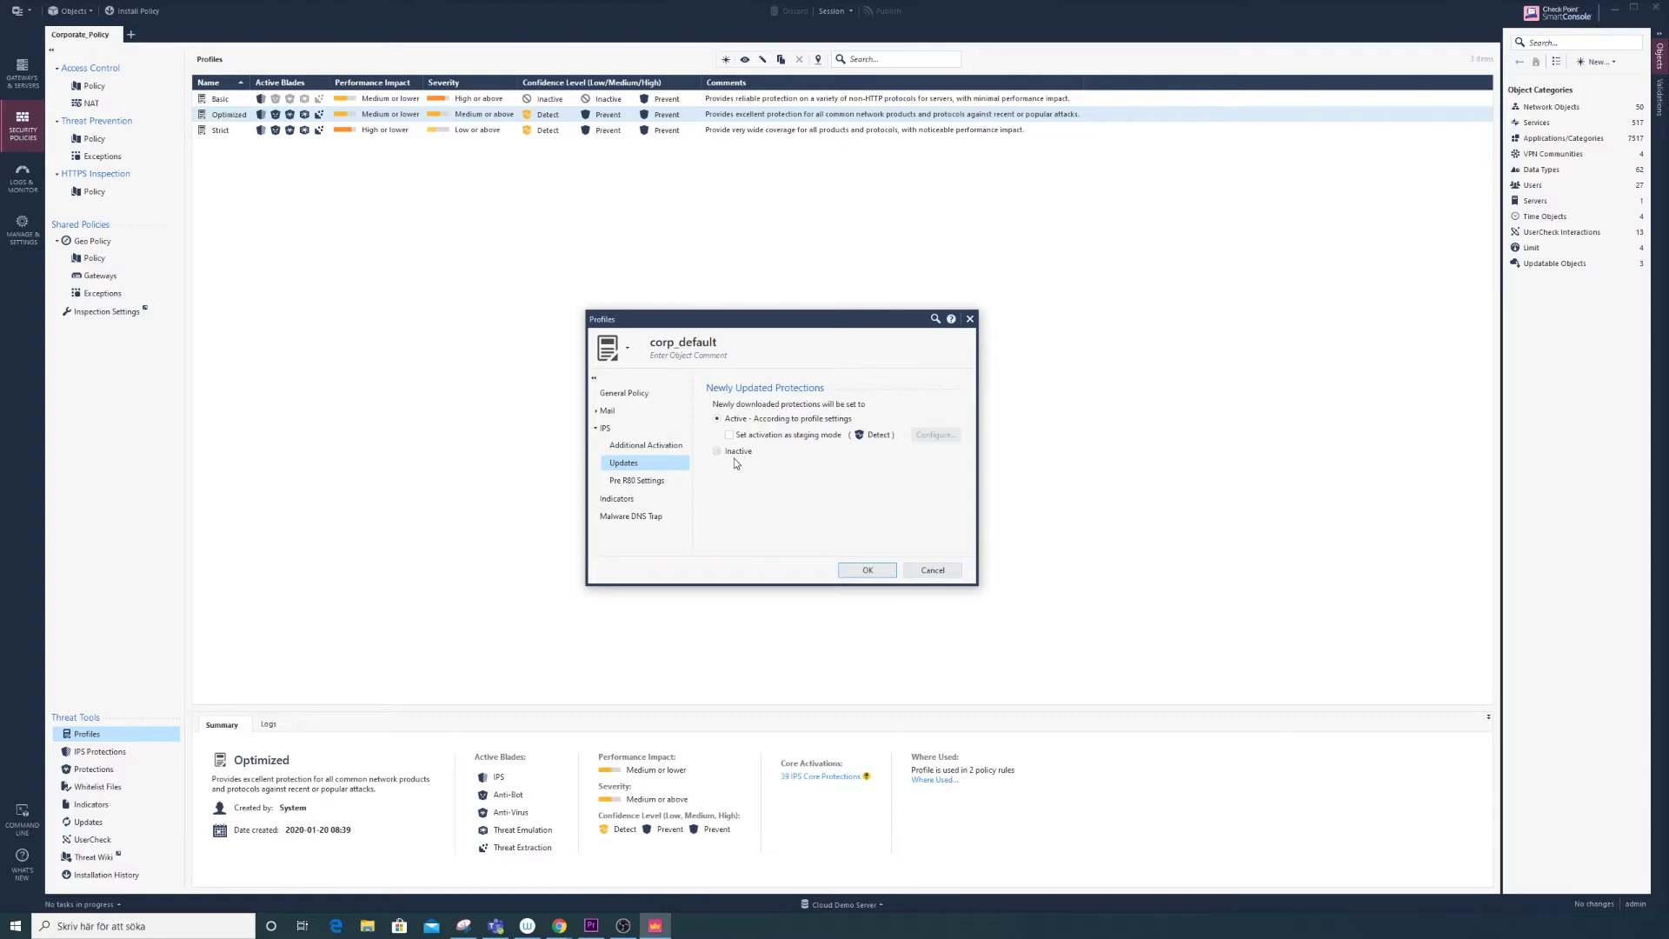
{"action": "left_click", "coordinate": [668, 484]}
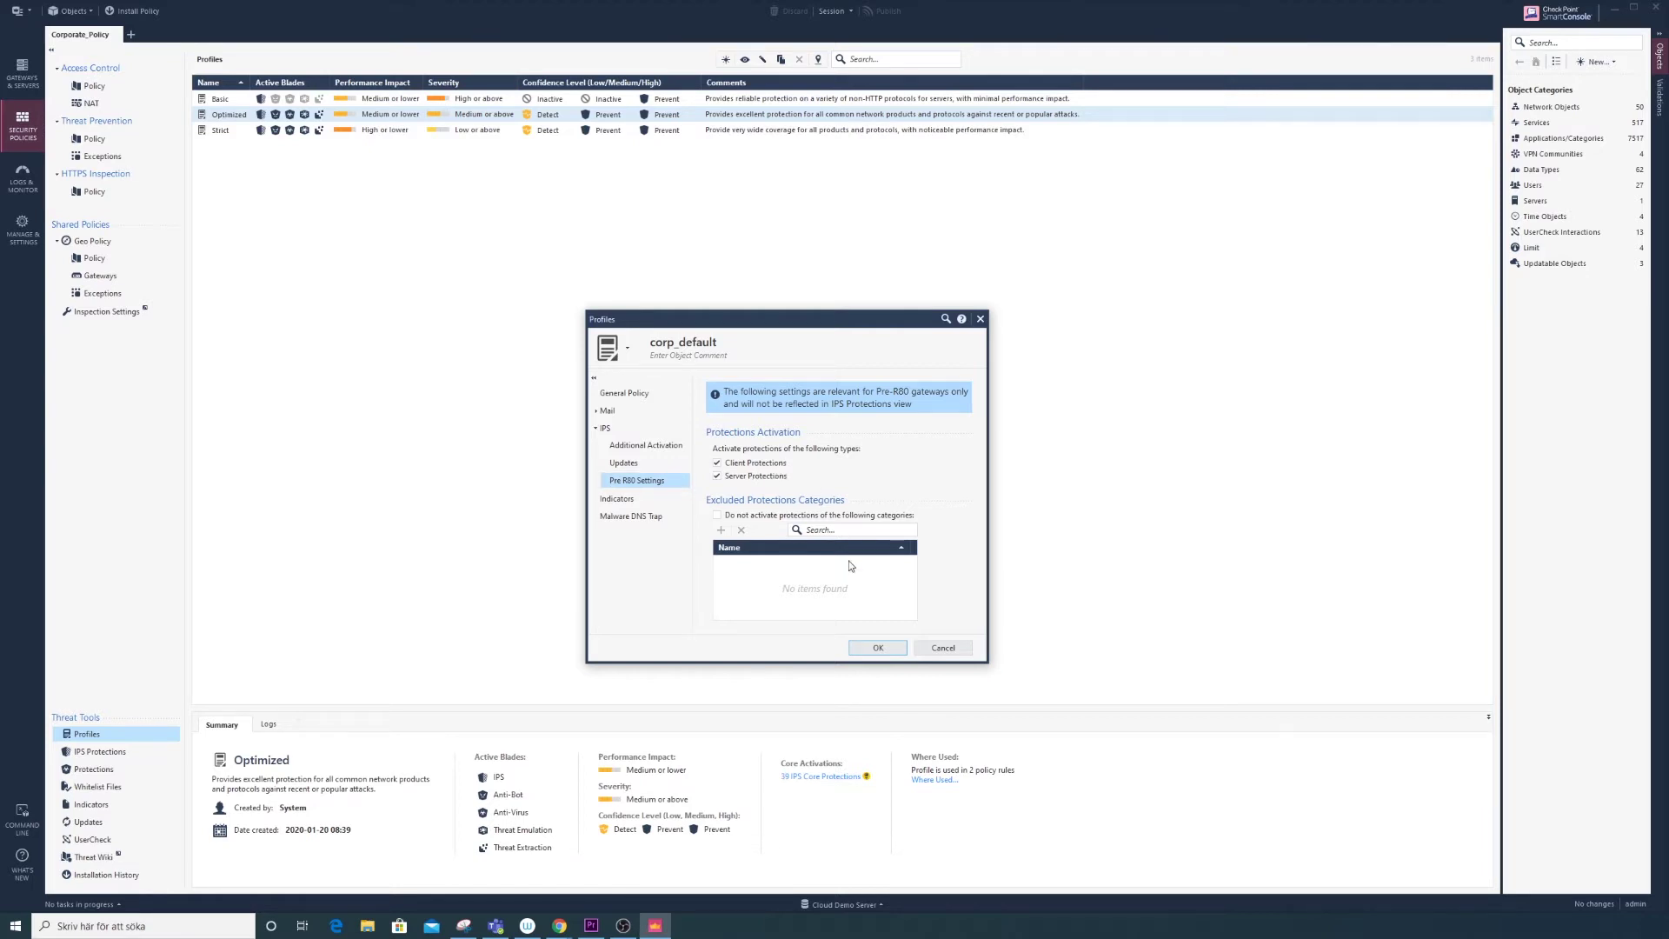
{"action": "left_click", "coordinate": [877, 649]}
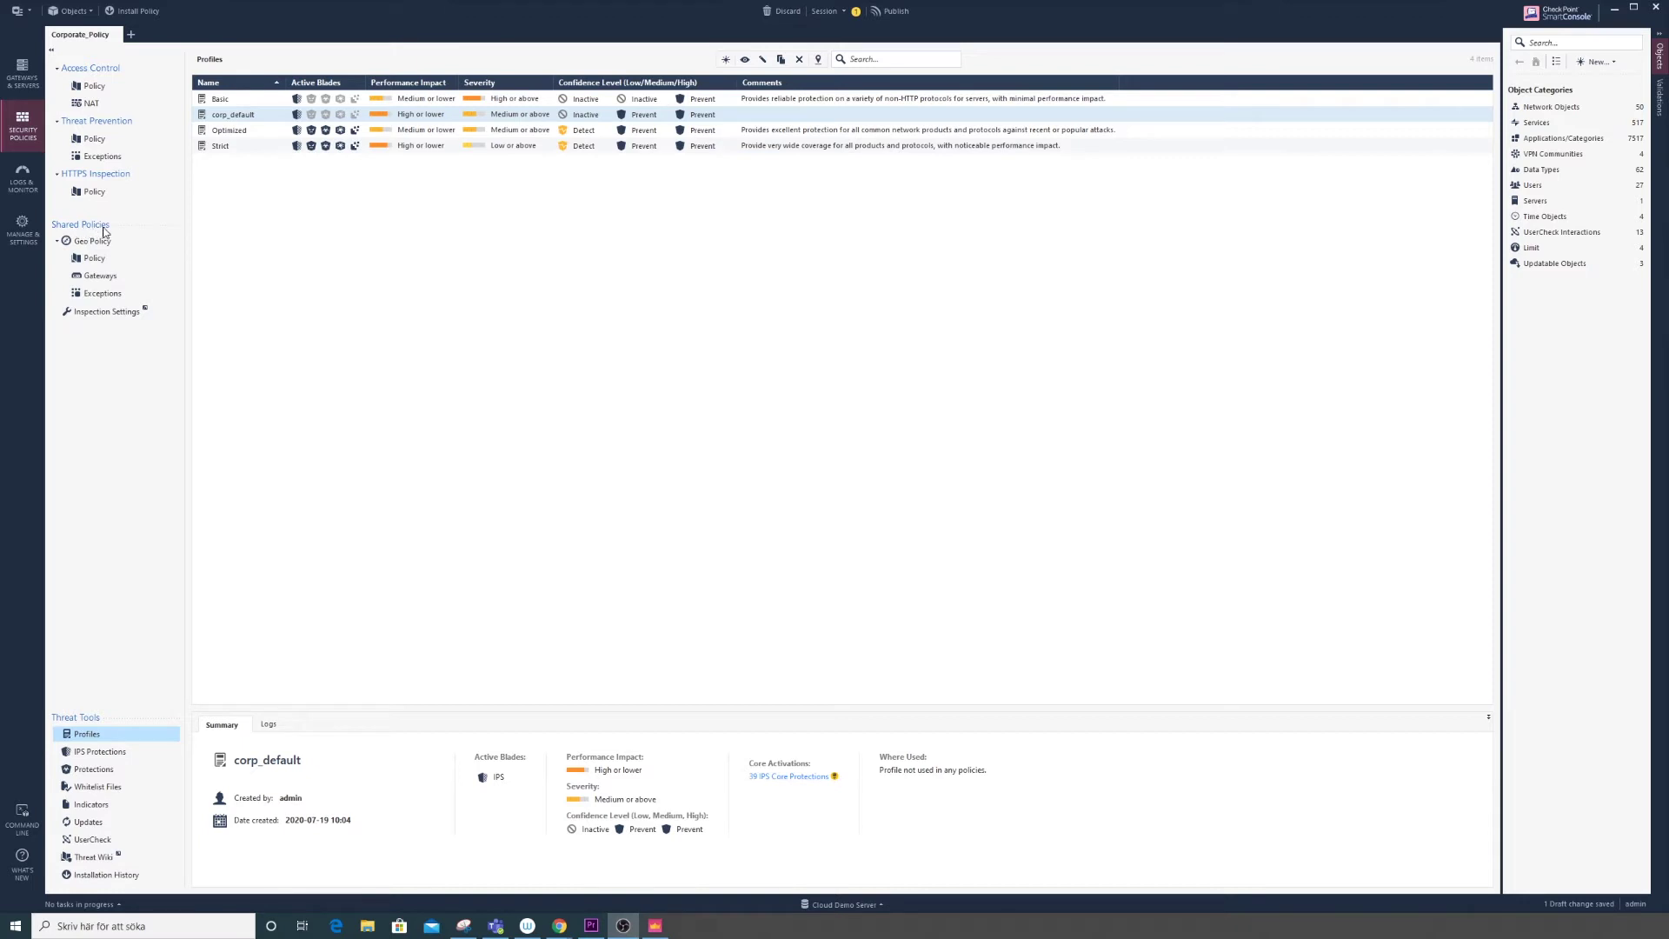
Assign corp_default as the IPS Core Protections profile of EuropeBranchGw and confirm the assigned profiles of Remote-5-gw.
{"action": "left_click", "coordinate": [114, 278]}
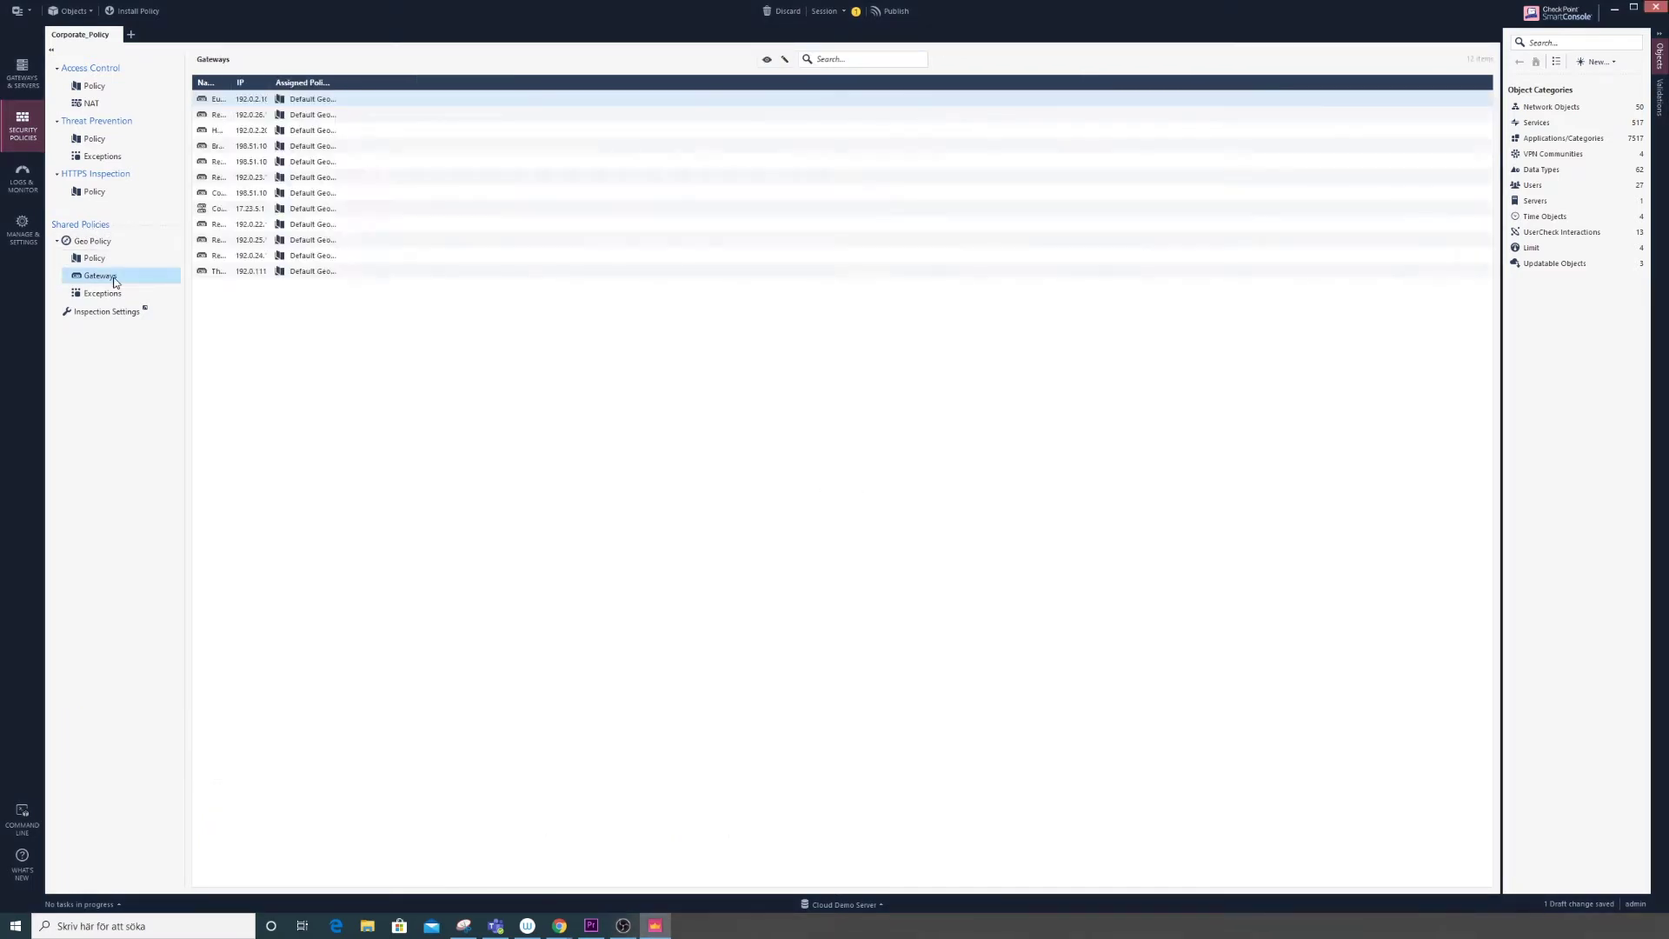
{"action": "double_click", "coordinate": [292, 104]}
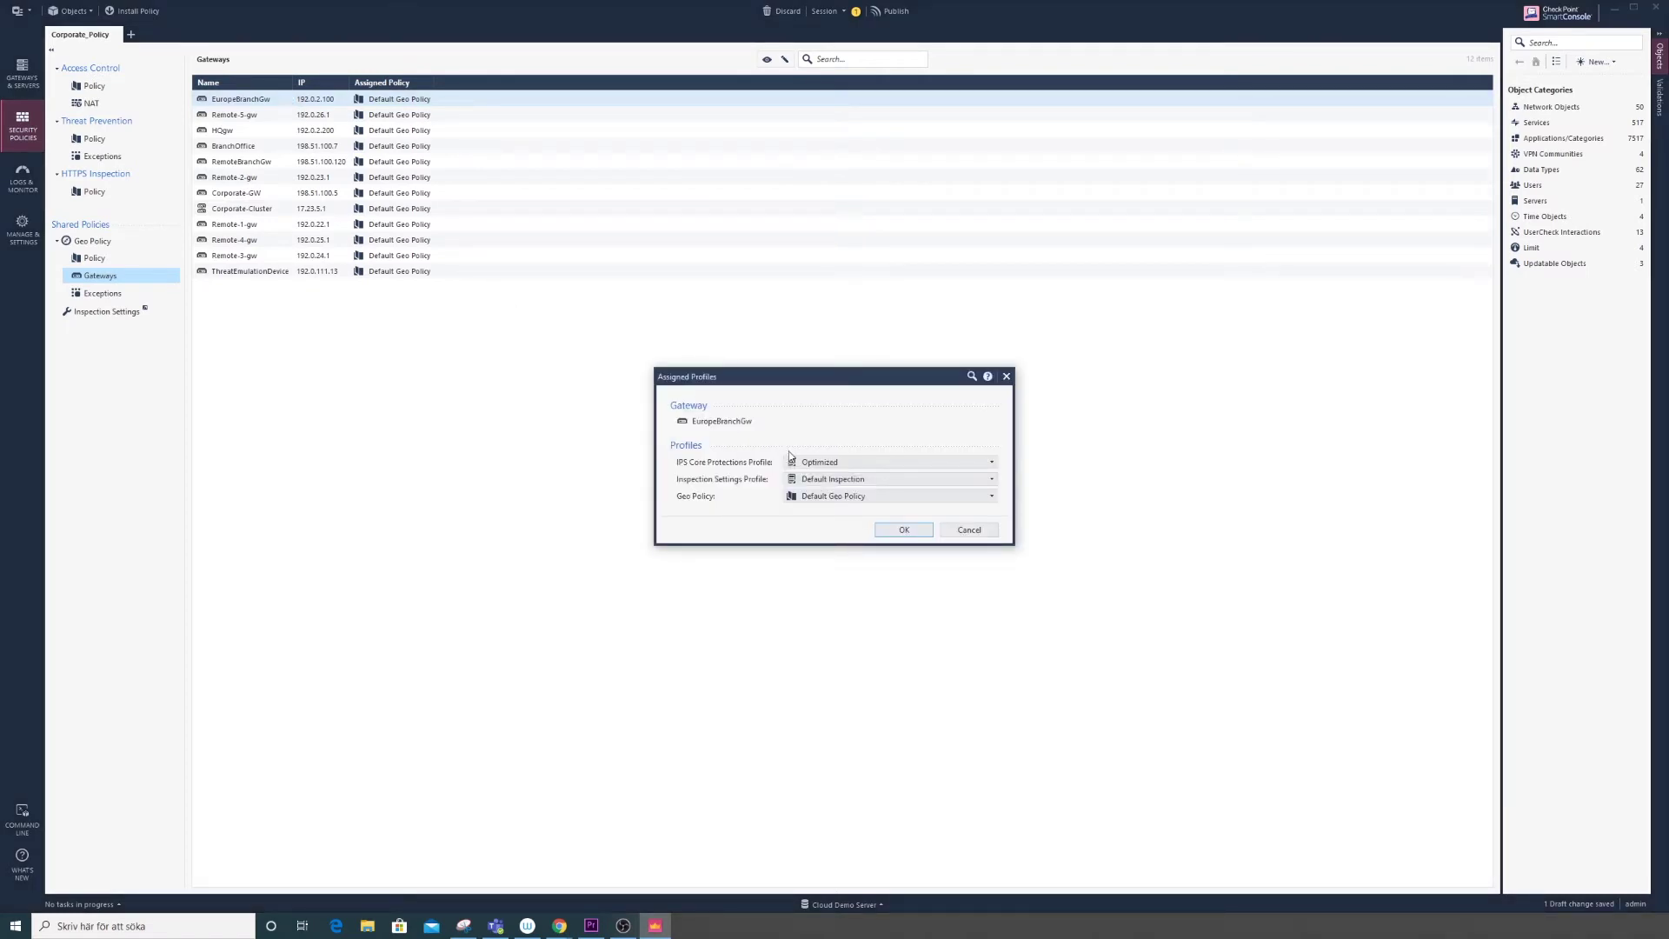
{"action": "left_click", "coordinate": [849, 464]}
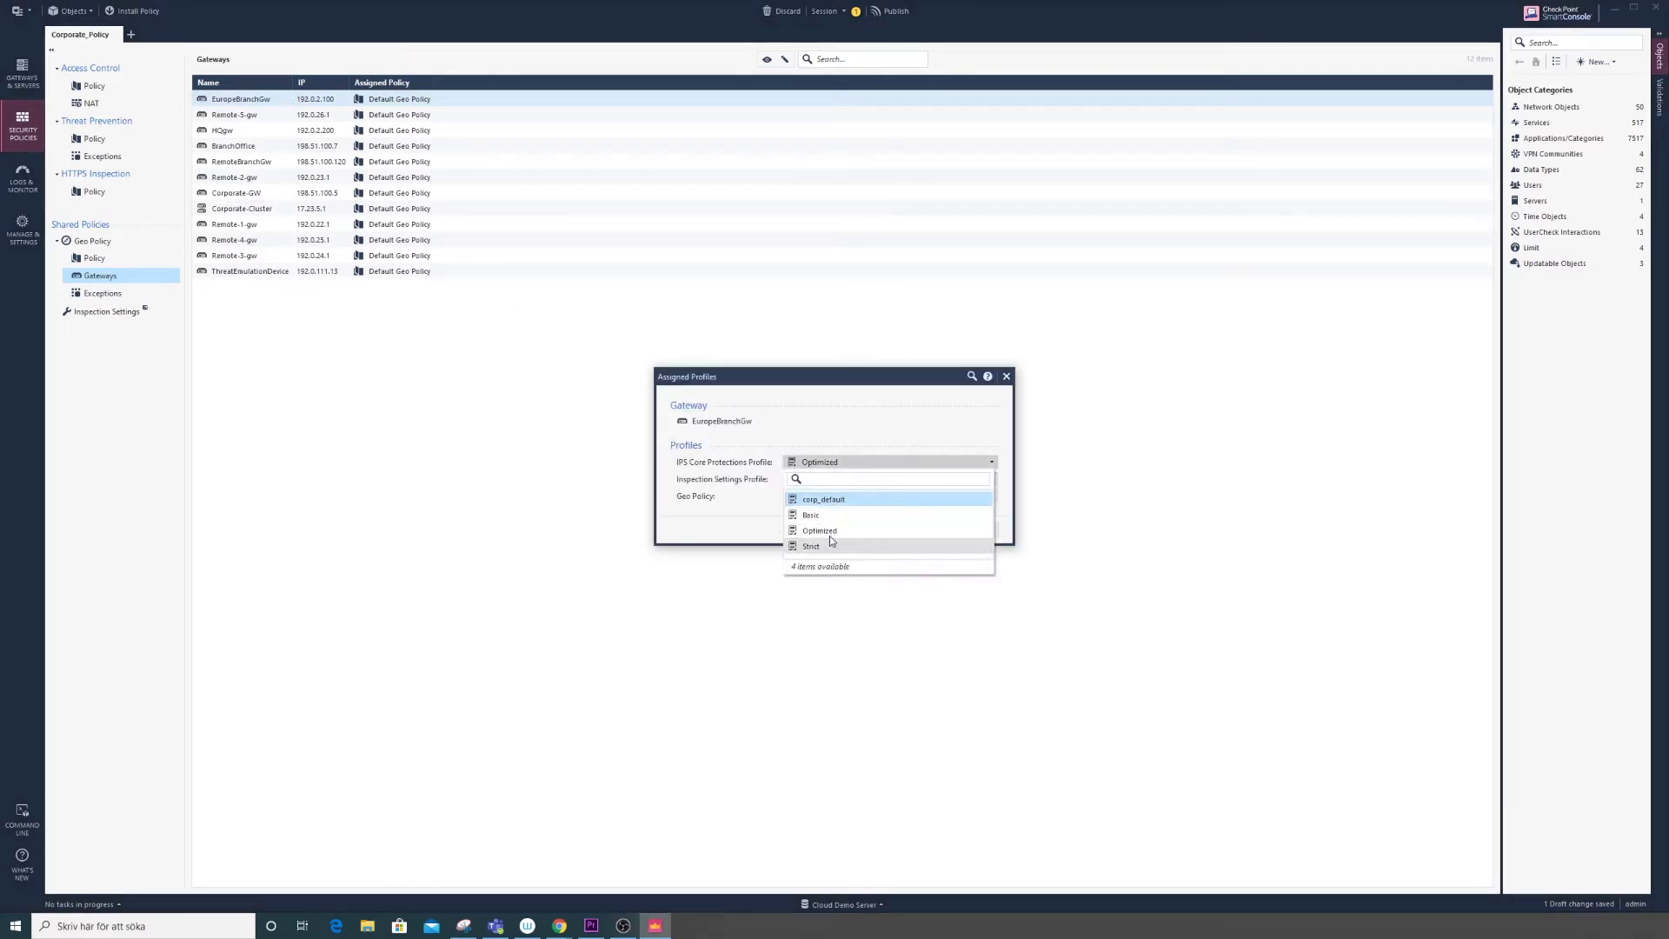
{"action": "left_click", "coordinate": [835, 500]}
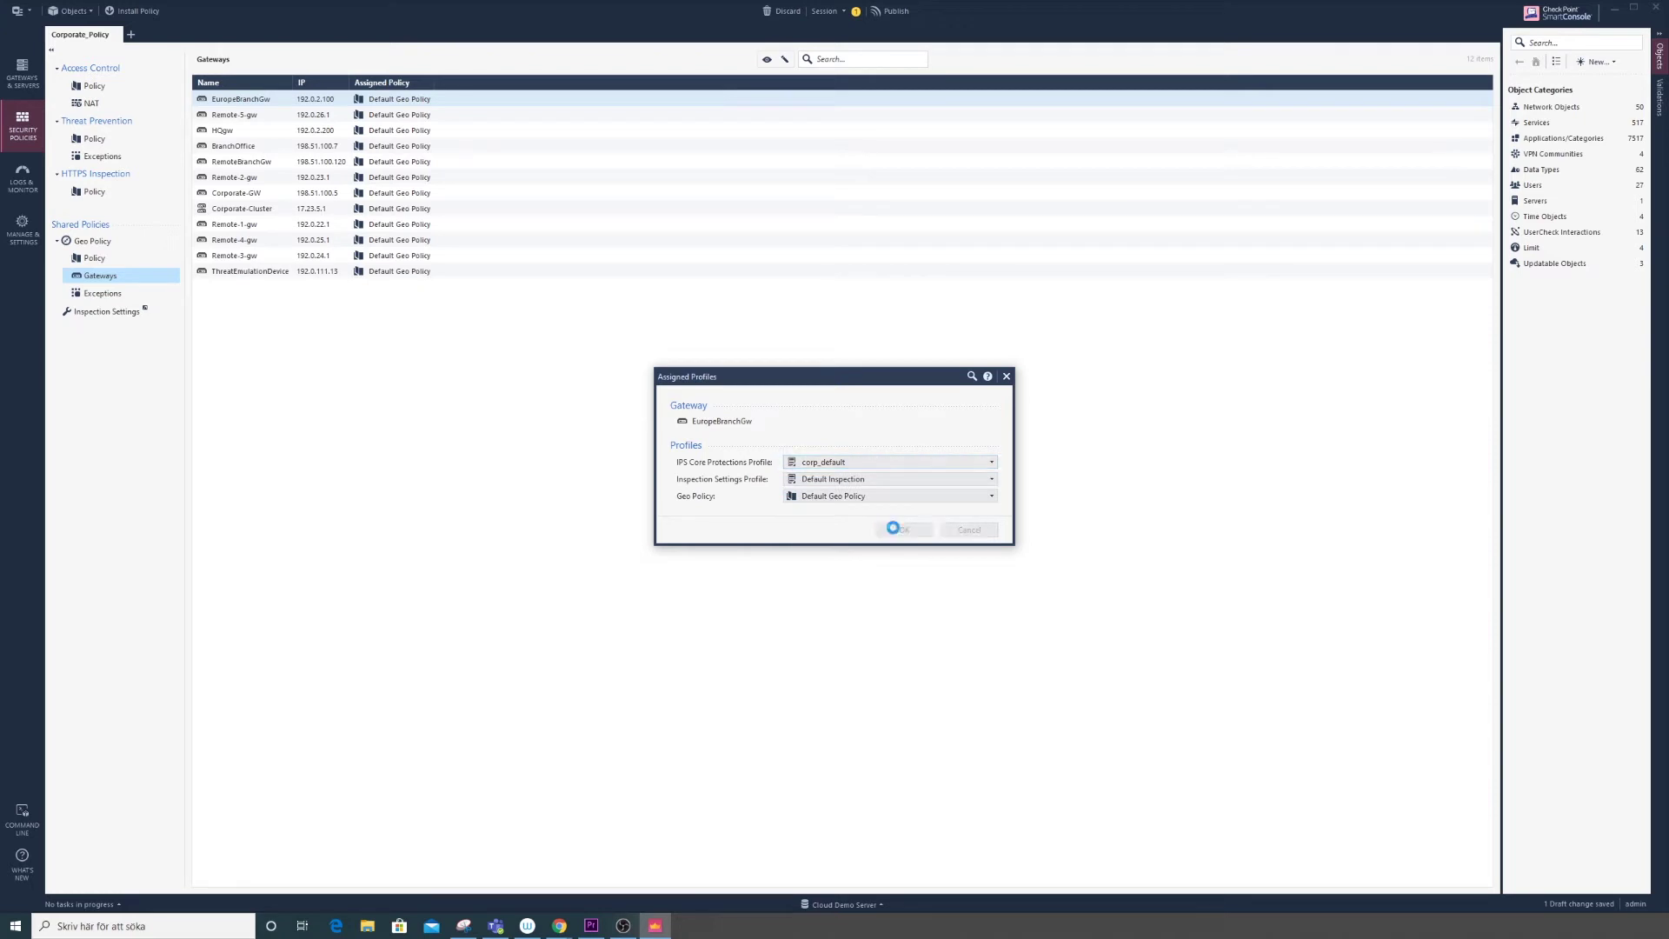
{"action": "left_click", "coordinate": [896, 530]}
{"action": "double_click", "coordinate": [317, 98]}
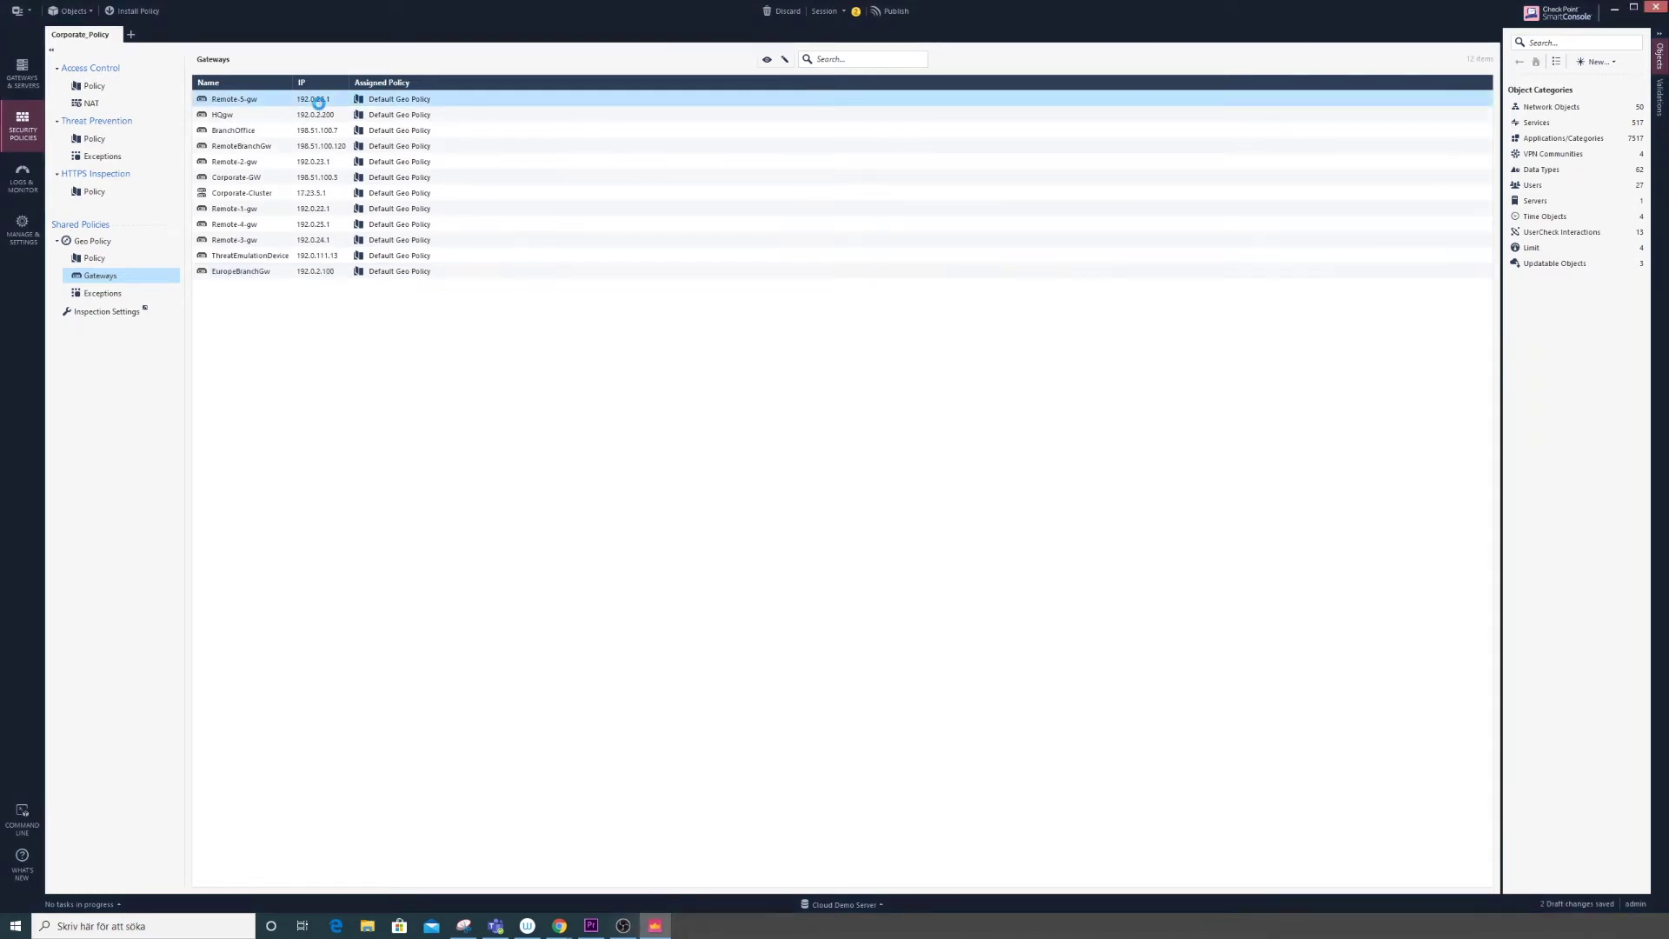
{"action": "key", "text": "Return"}
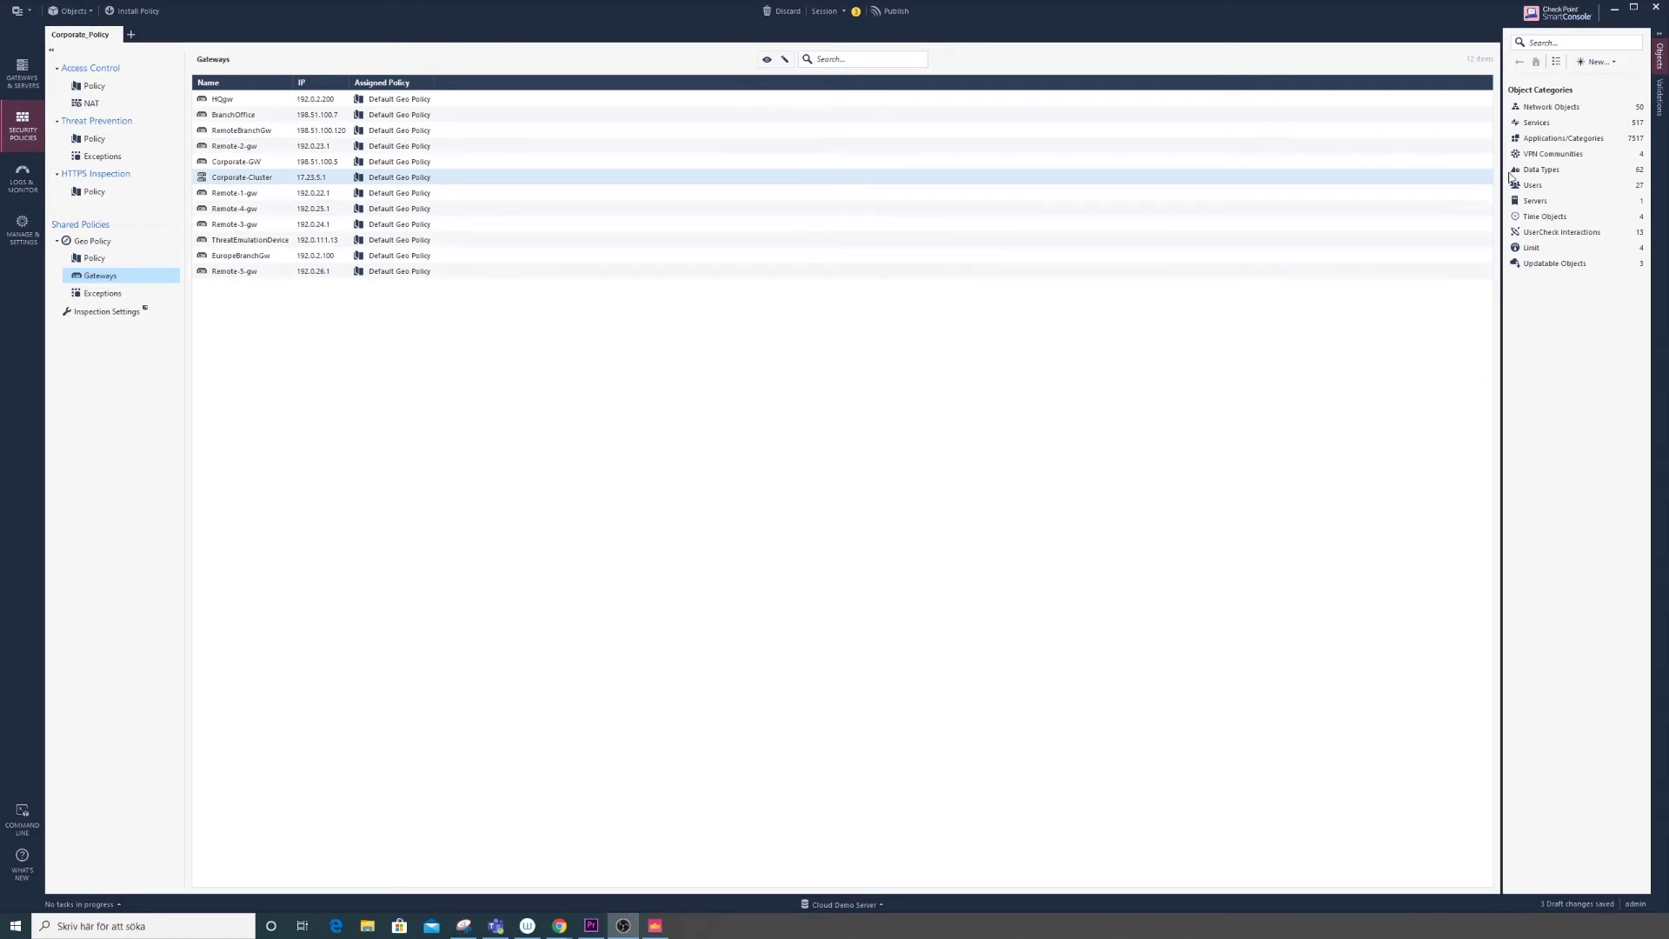
Inspect the Threat Prevention blades in the Corporate-Cluster gateway properties and close them without saving.
{"action": "left_click", "coordinate": [1559, 108]}
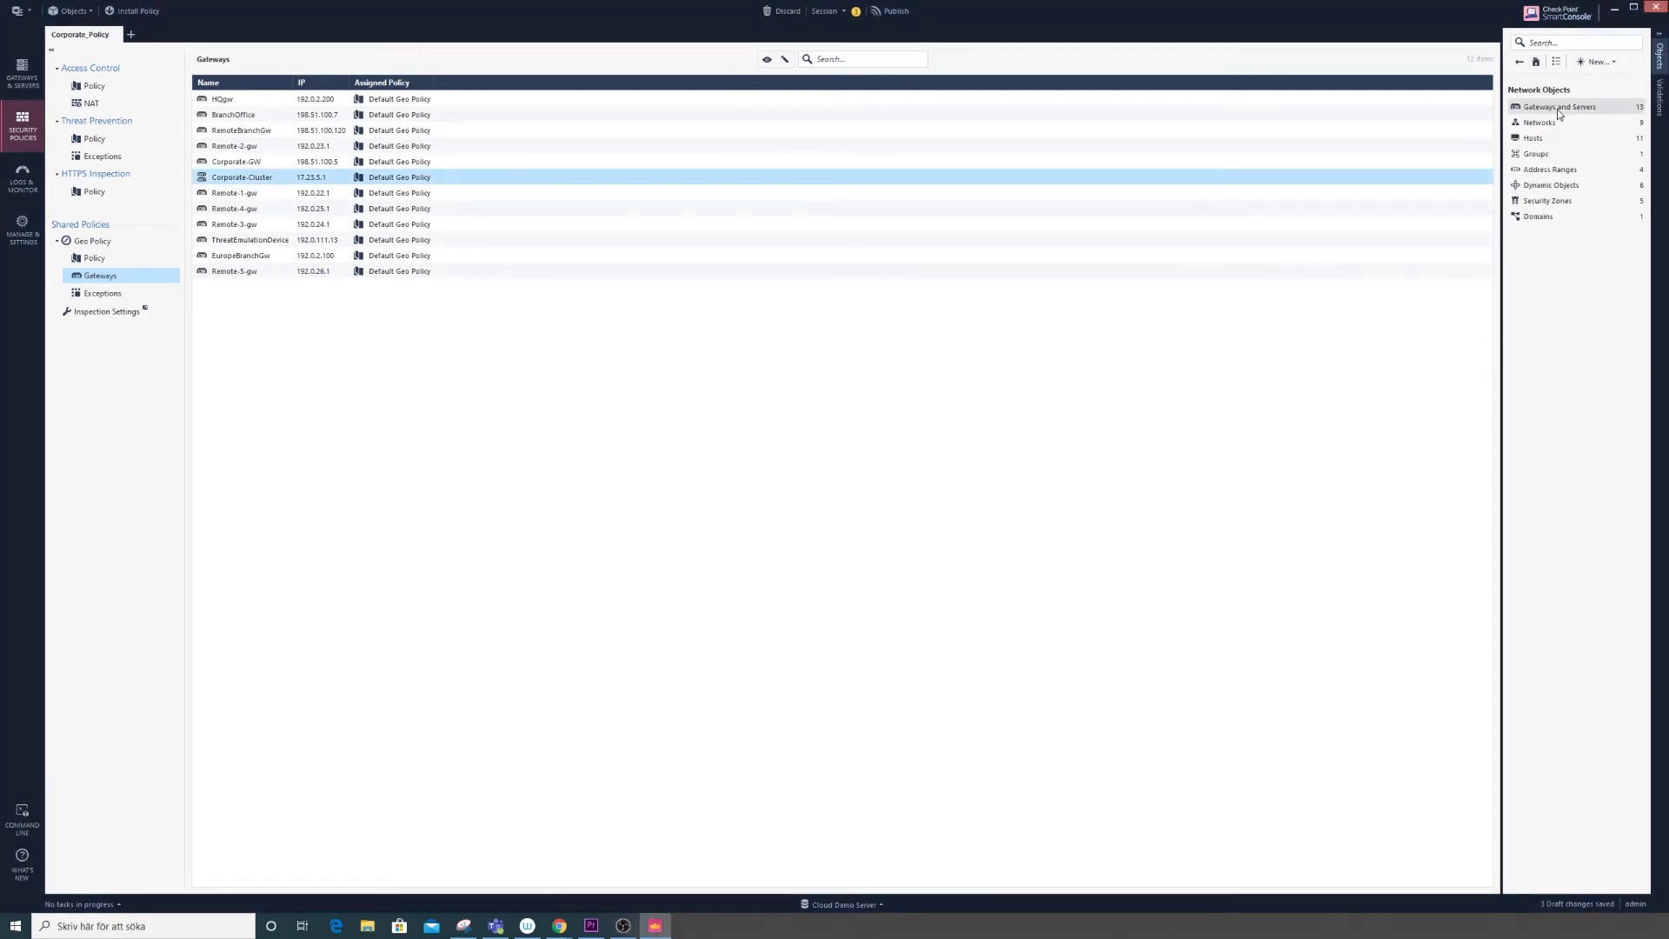
{"action": "left_click", "coordinate": [1559, 110]}
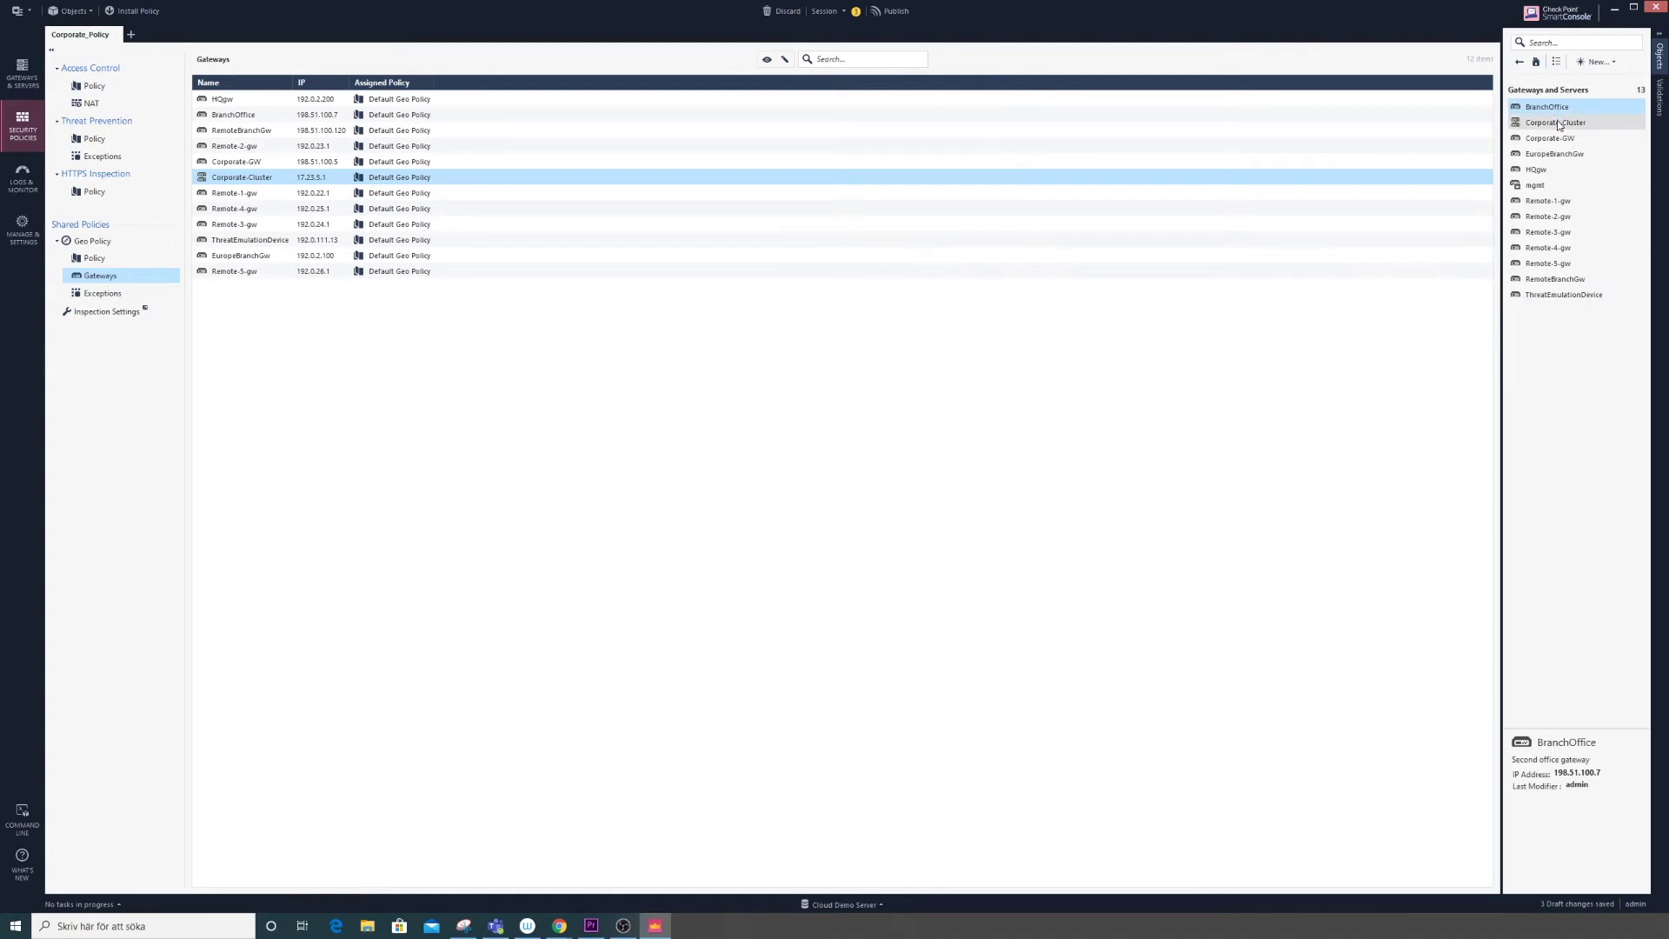
{"action": "mouse_move", "coordinate": [1553, 126]}
{"action": "left_mouse_down"}
{"action": "mouse_move", "coordinate": [1513, 179]}
{"action": "mouse_move", "coordinate": [1528, 135]}
{"action": "left_mouse_up"}
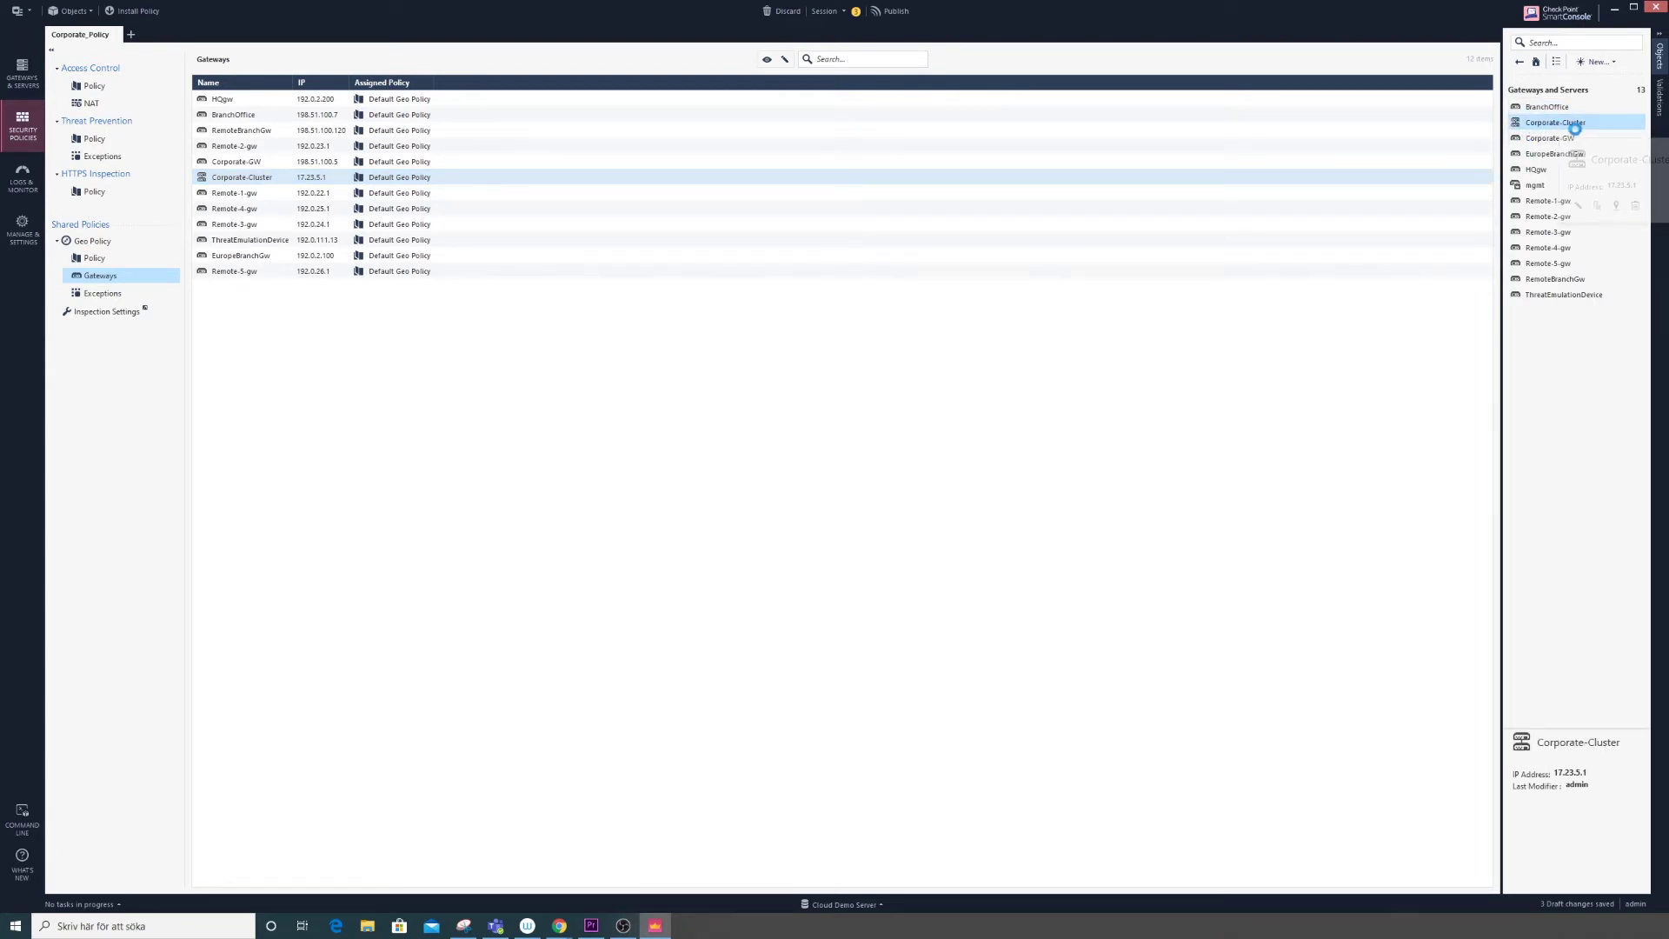
{"action": "left_click", "coordinate": [791, 414]}
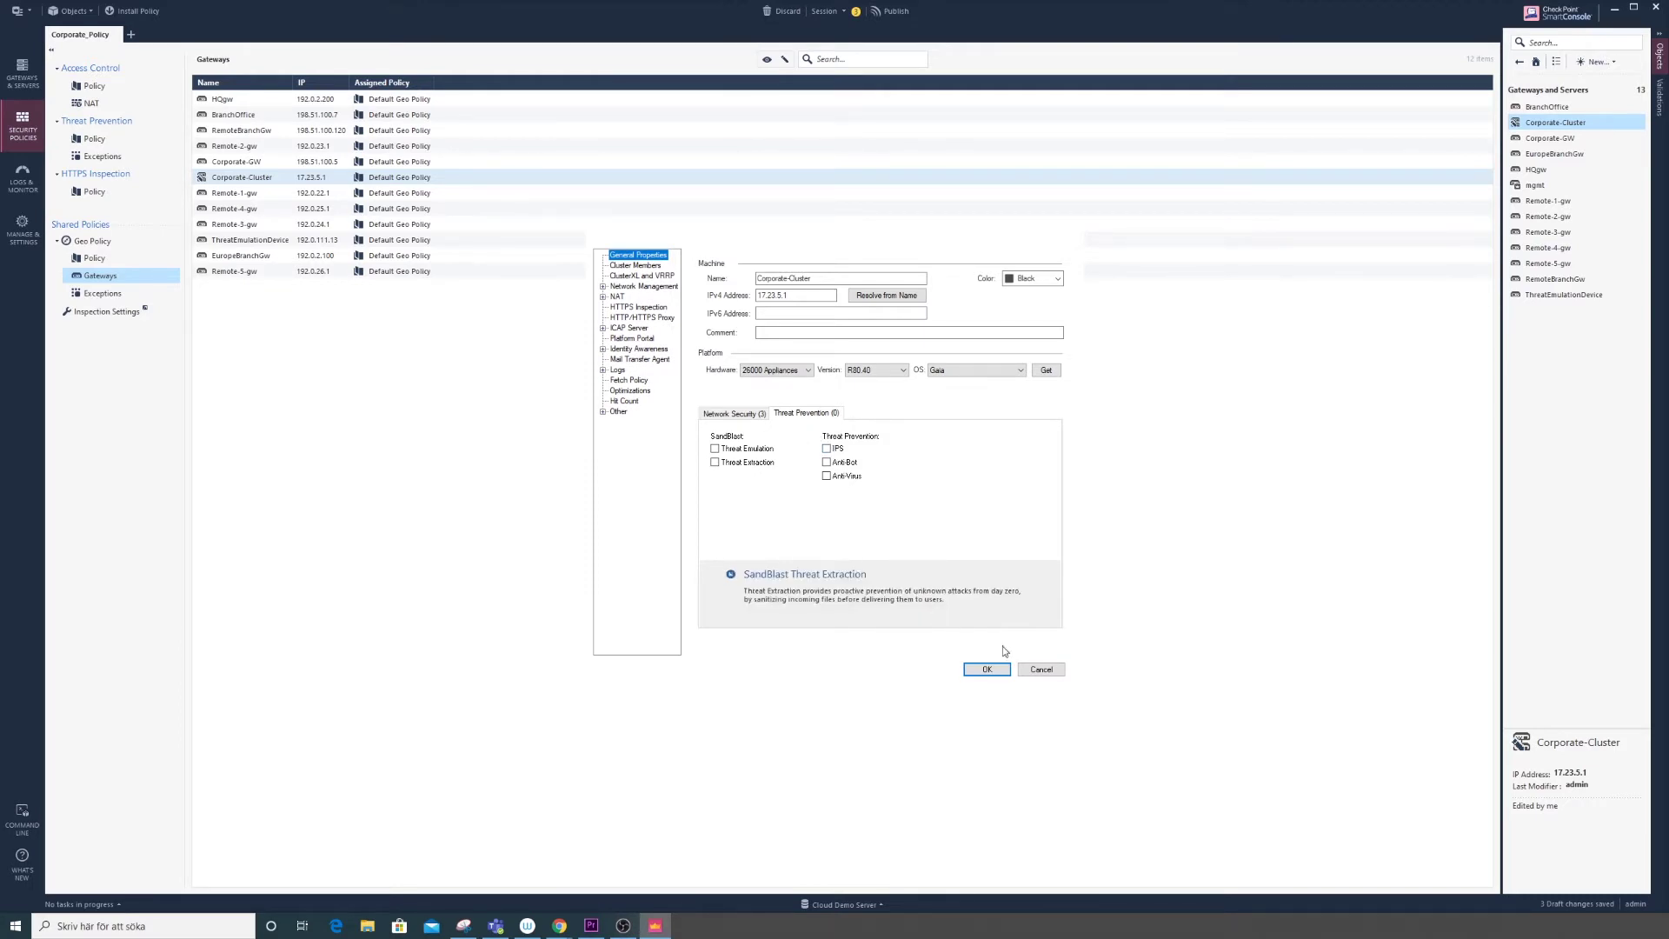
{"action": "left_click", "coordinate": [1037, 673]}
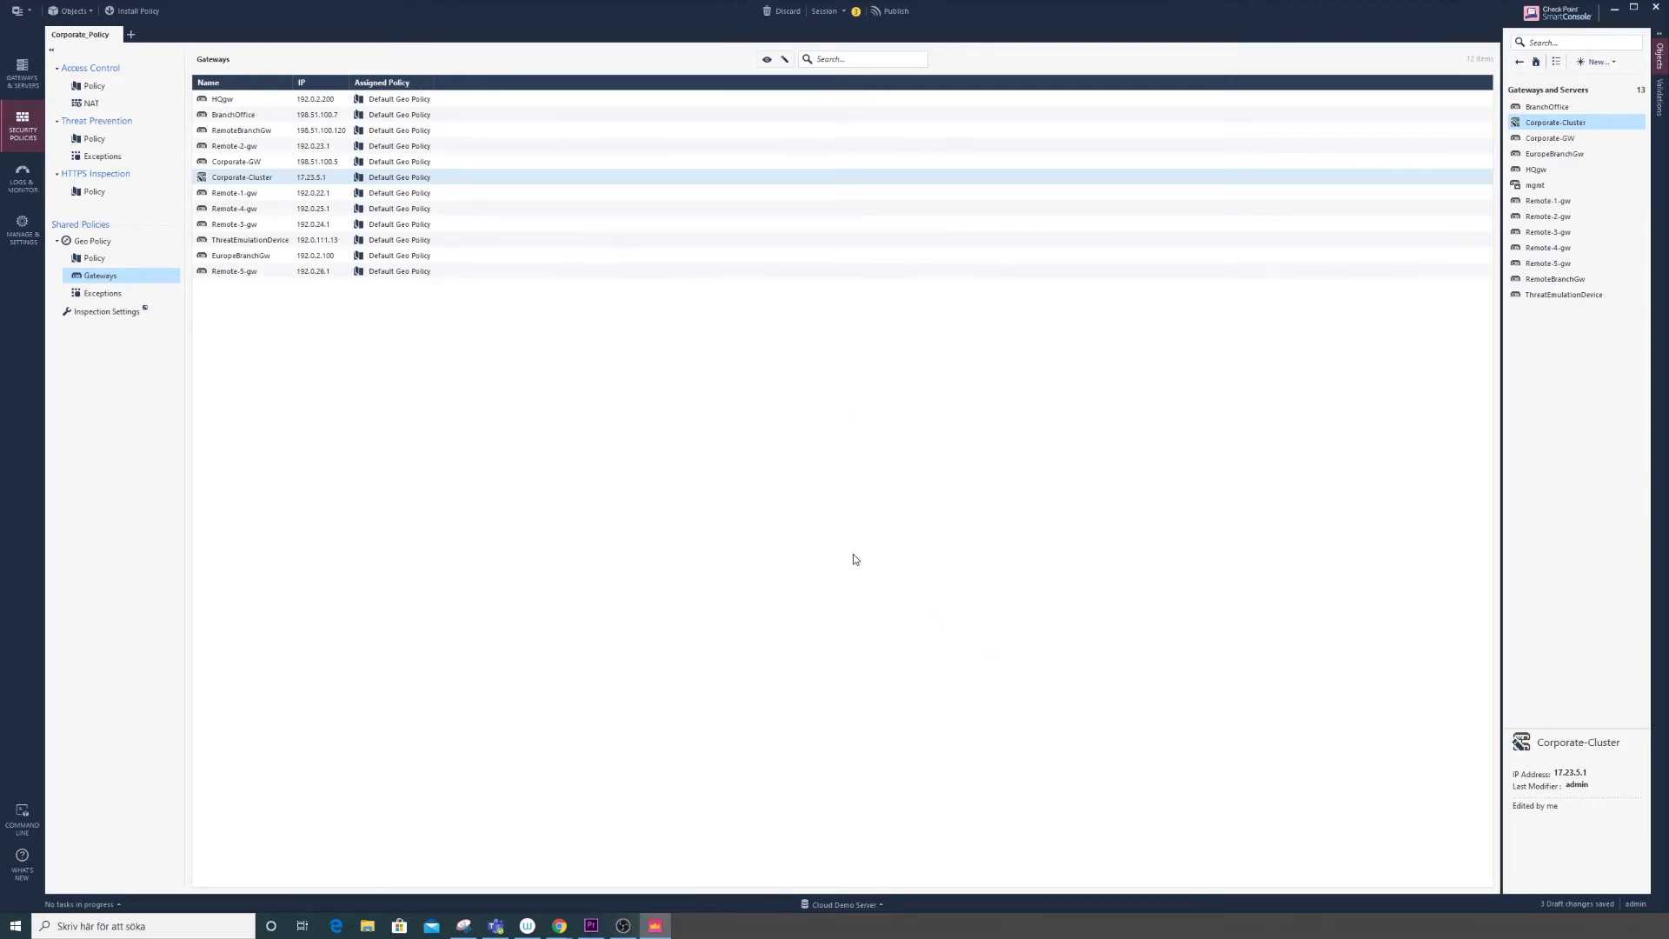
Compare the active blades of the gateways, including ThreatEmulationDevice and Corporate-Cluster, with the Active Blades column widened.
{"action": "left_click", "coordinate": [23, 79]}
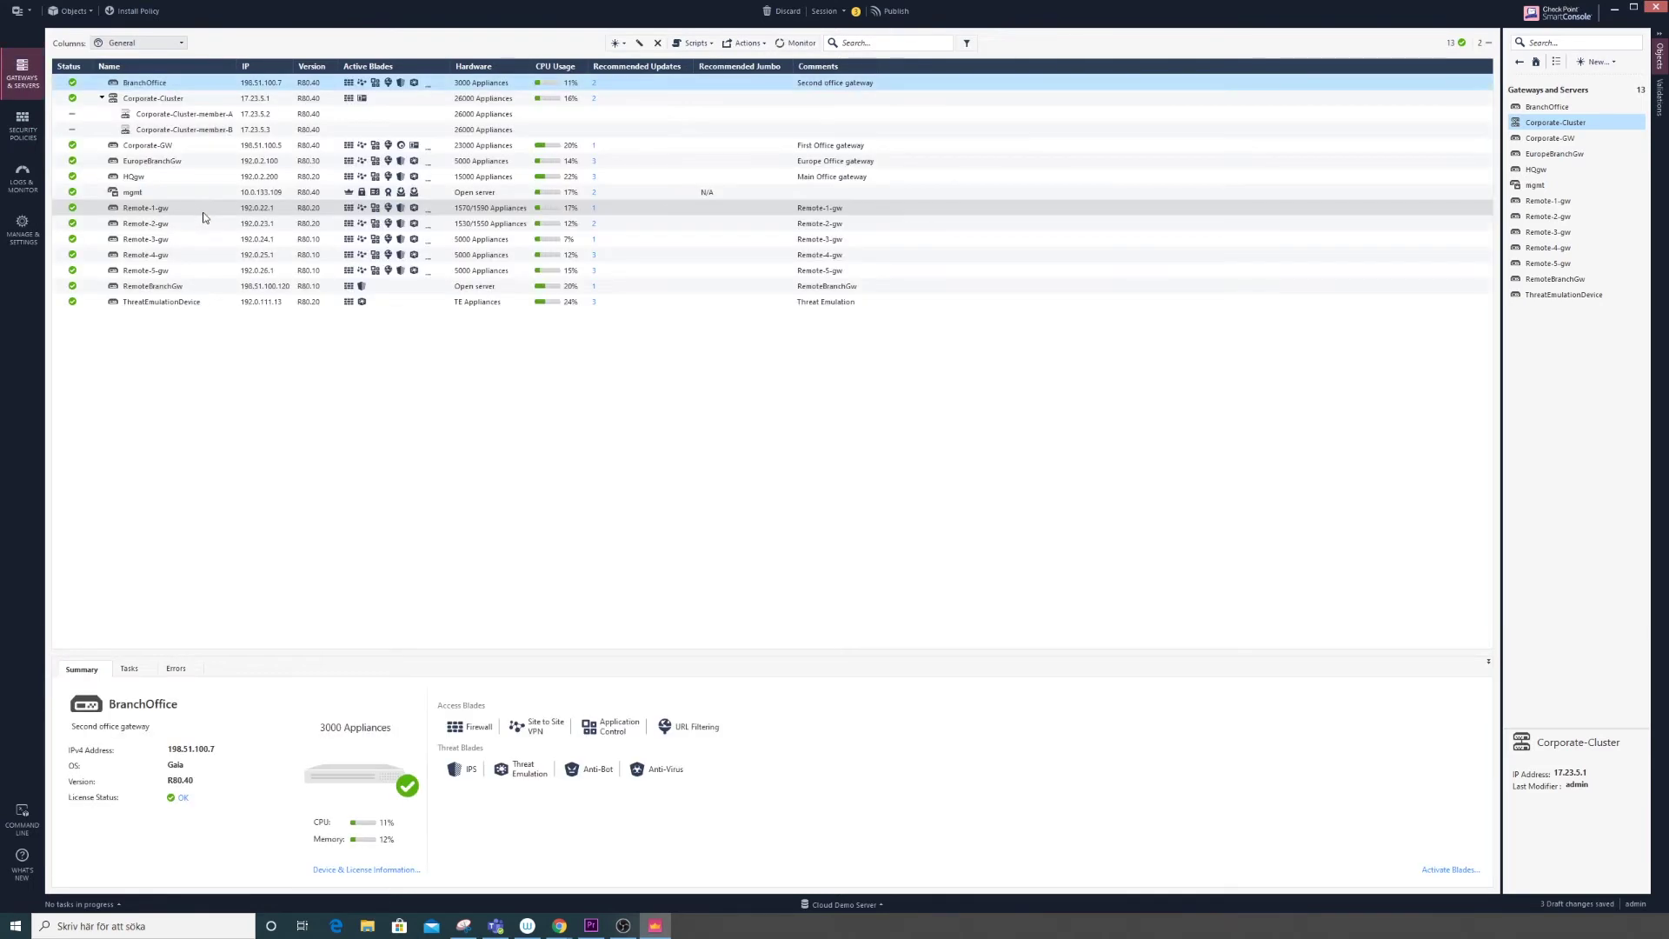
{"action": "left_click_drag", "start_coordinate": [450, 66], "coordinate": [506, 66]}
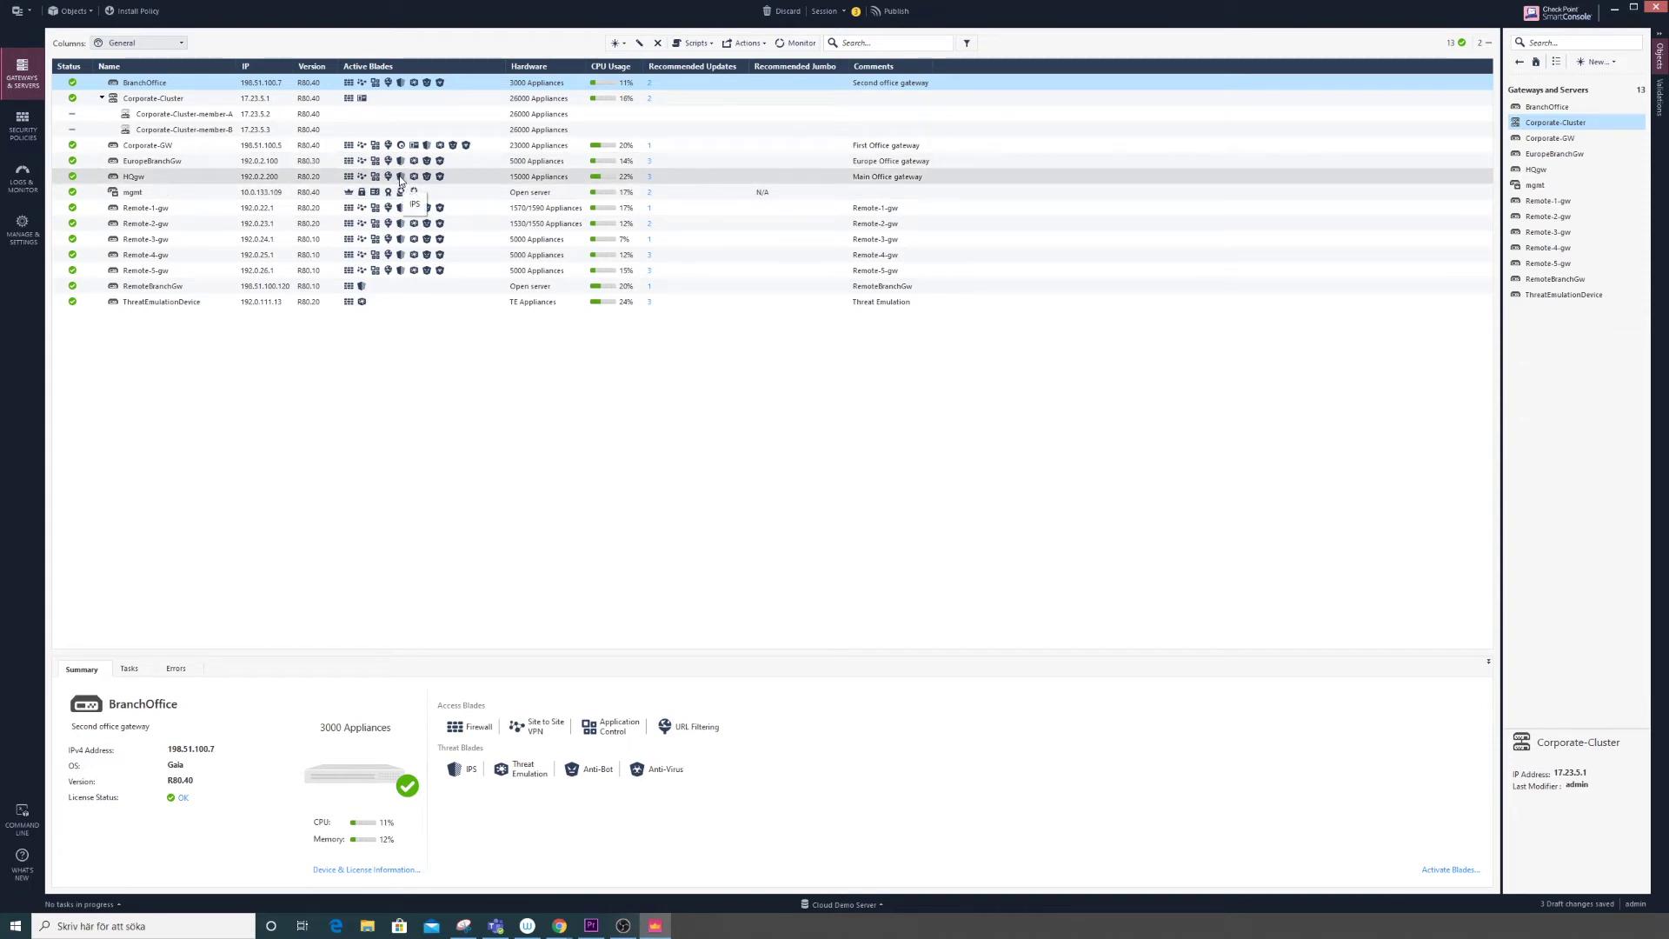
{"action": "left_click", "coordinate": [368, 304]}
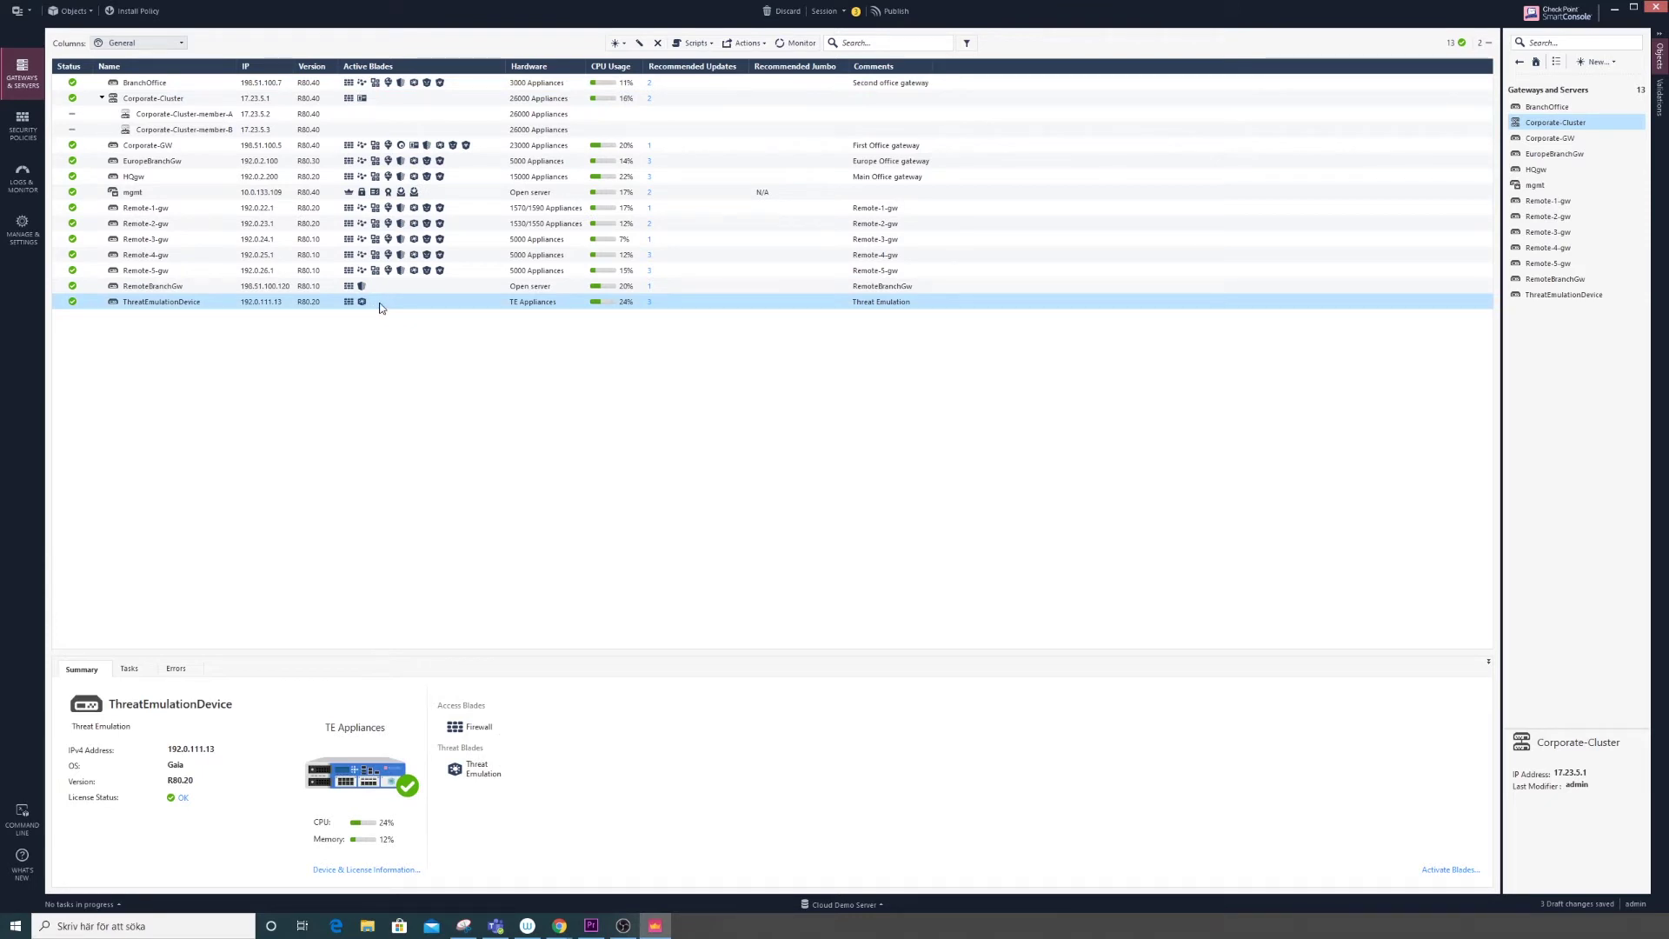
{"action": "left_click", "coordinate": [372, 101]}
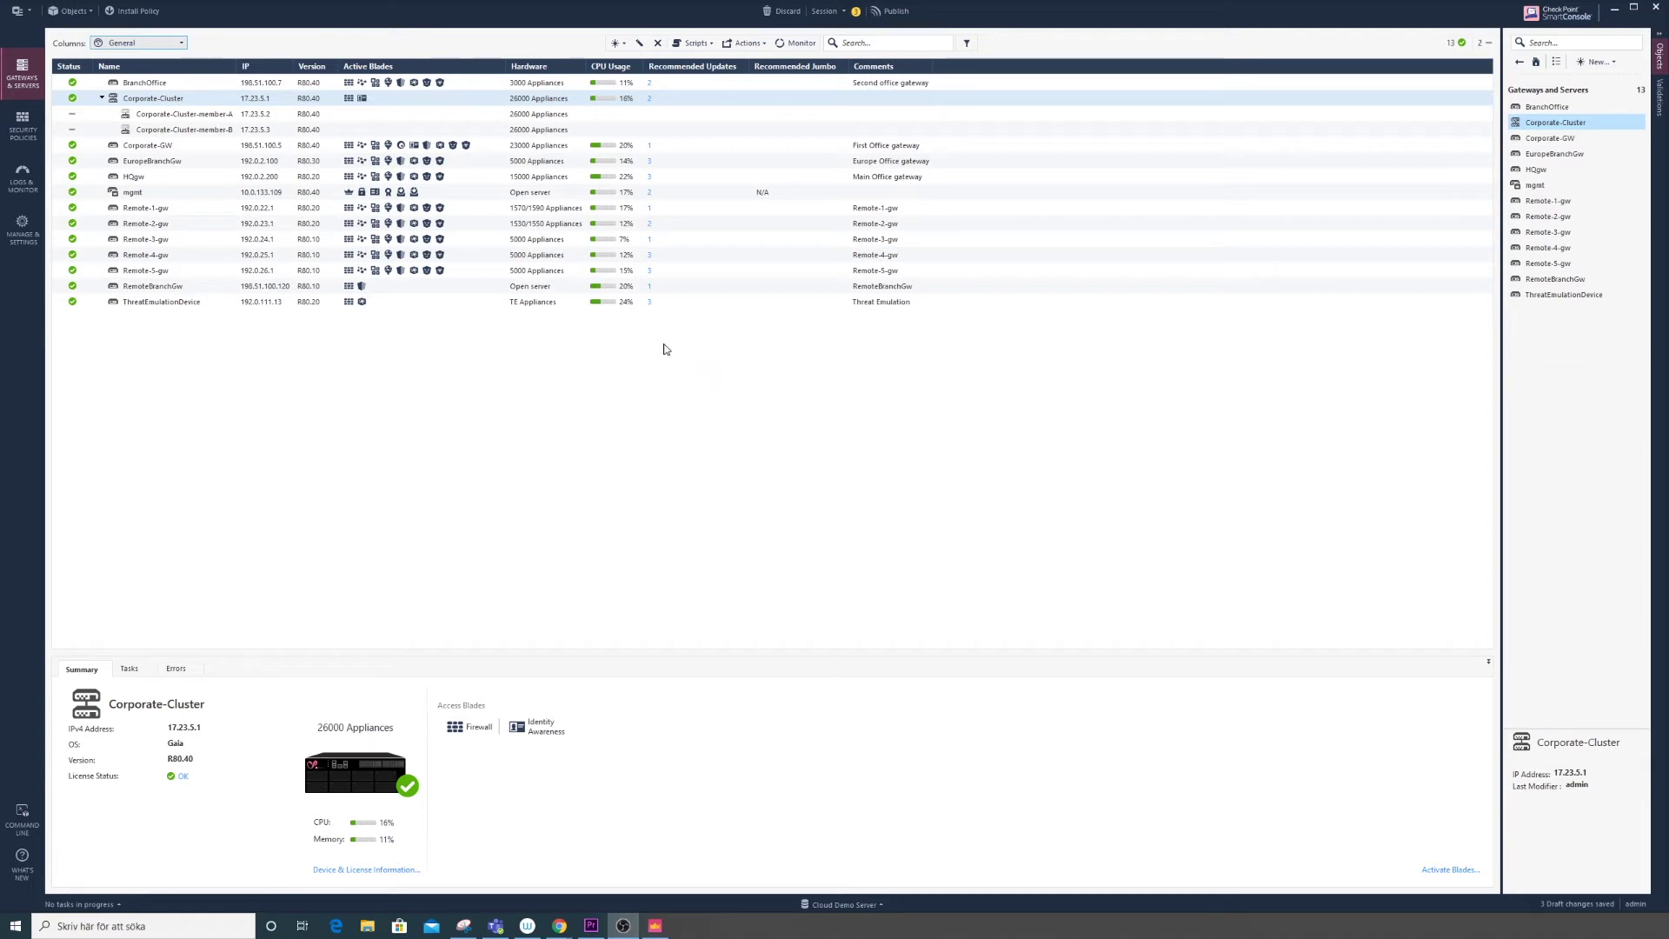
Show the Threat Prevention columns for the gateways and examine the BranchOffice gateway.
{"action": "left_click", "coordinate": [122, 45]}
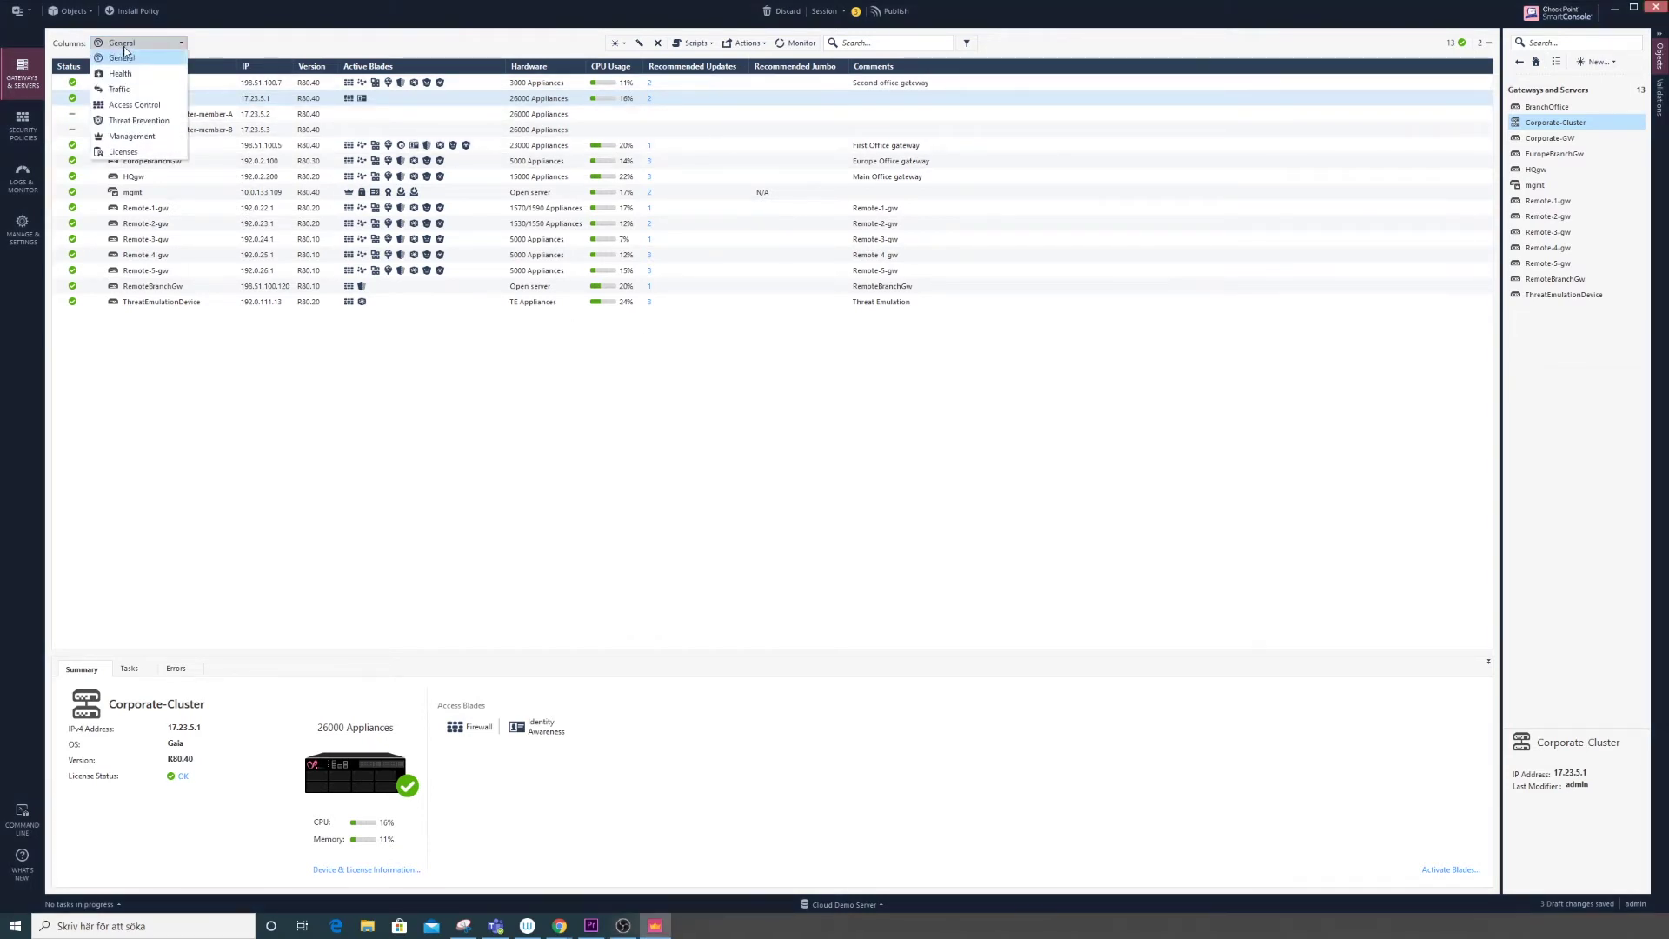
{"action": "left_click", "coordinate": [139, 120]}
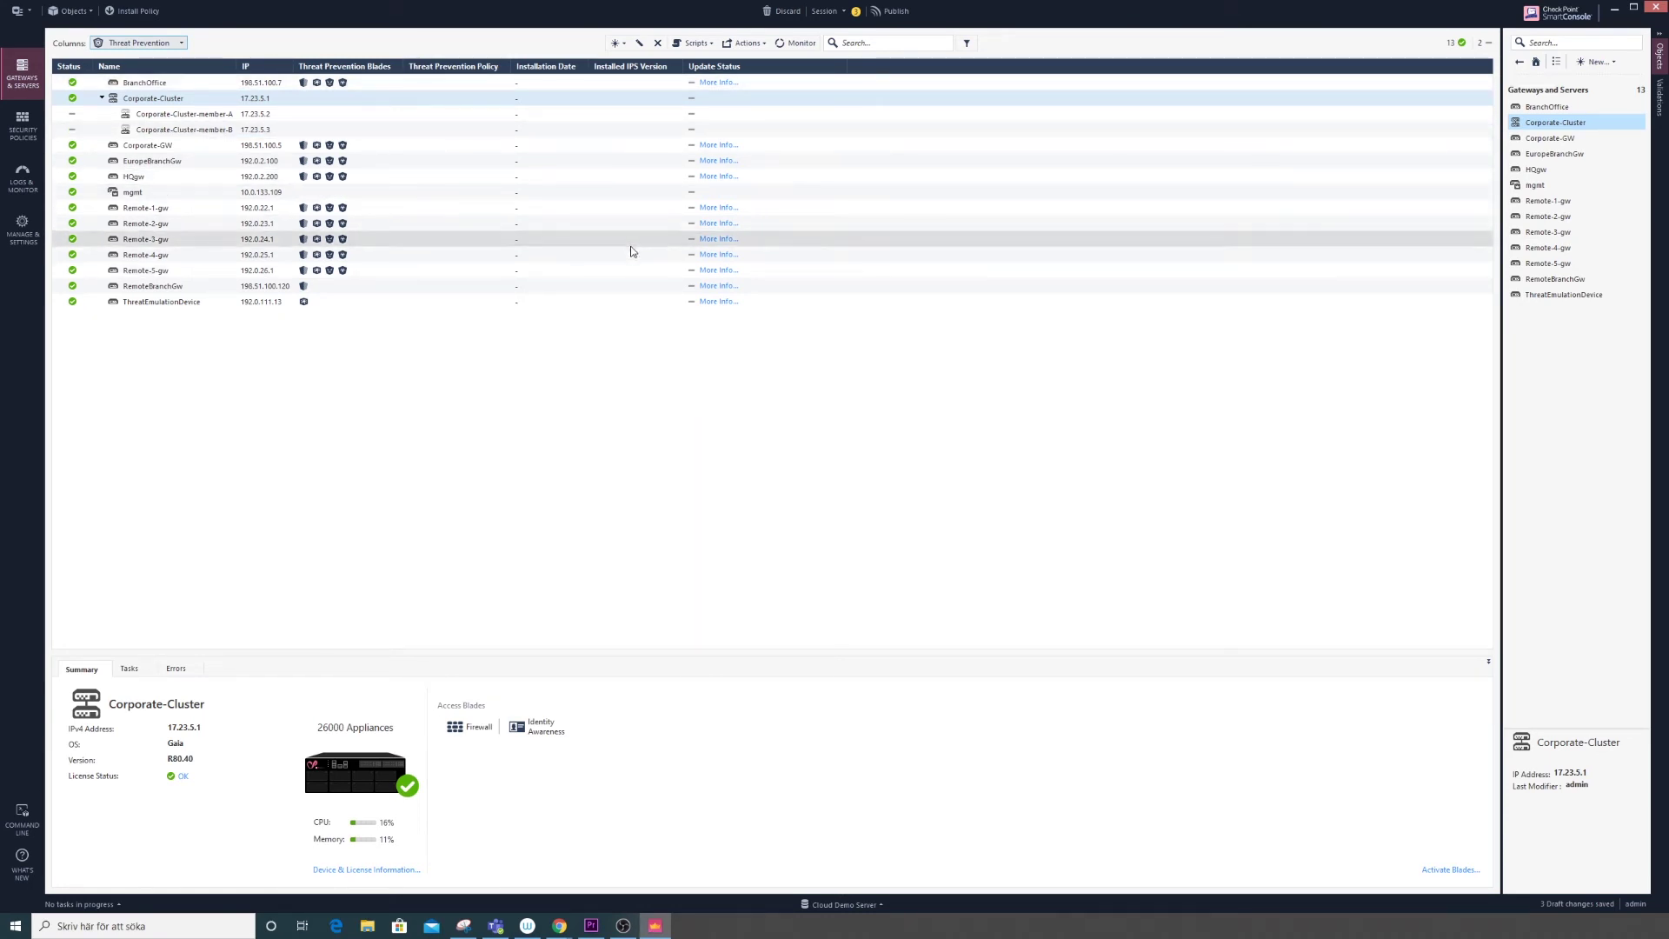
{"action": "left_click", "coordinate": [622, 83]}
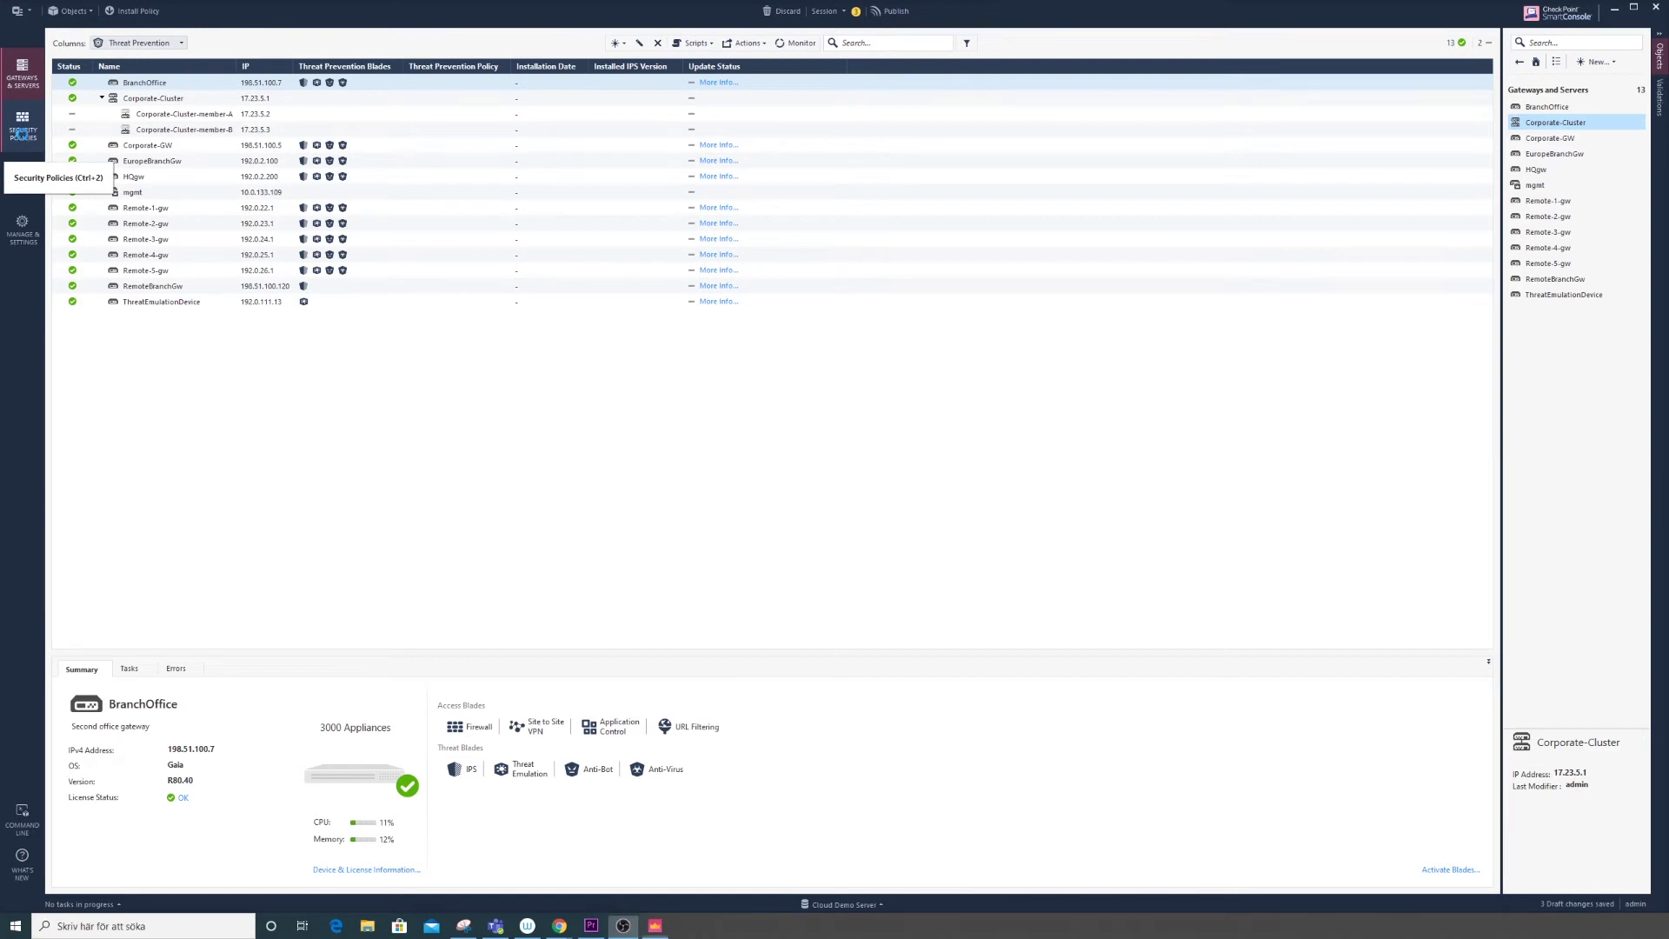
Review the Threat Prevention policy rules in Security Policies and open the IPS Protections list.
{"action": "left_click", "coordinate": [26, 139]}
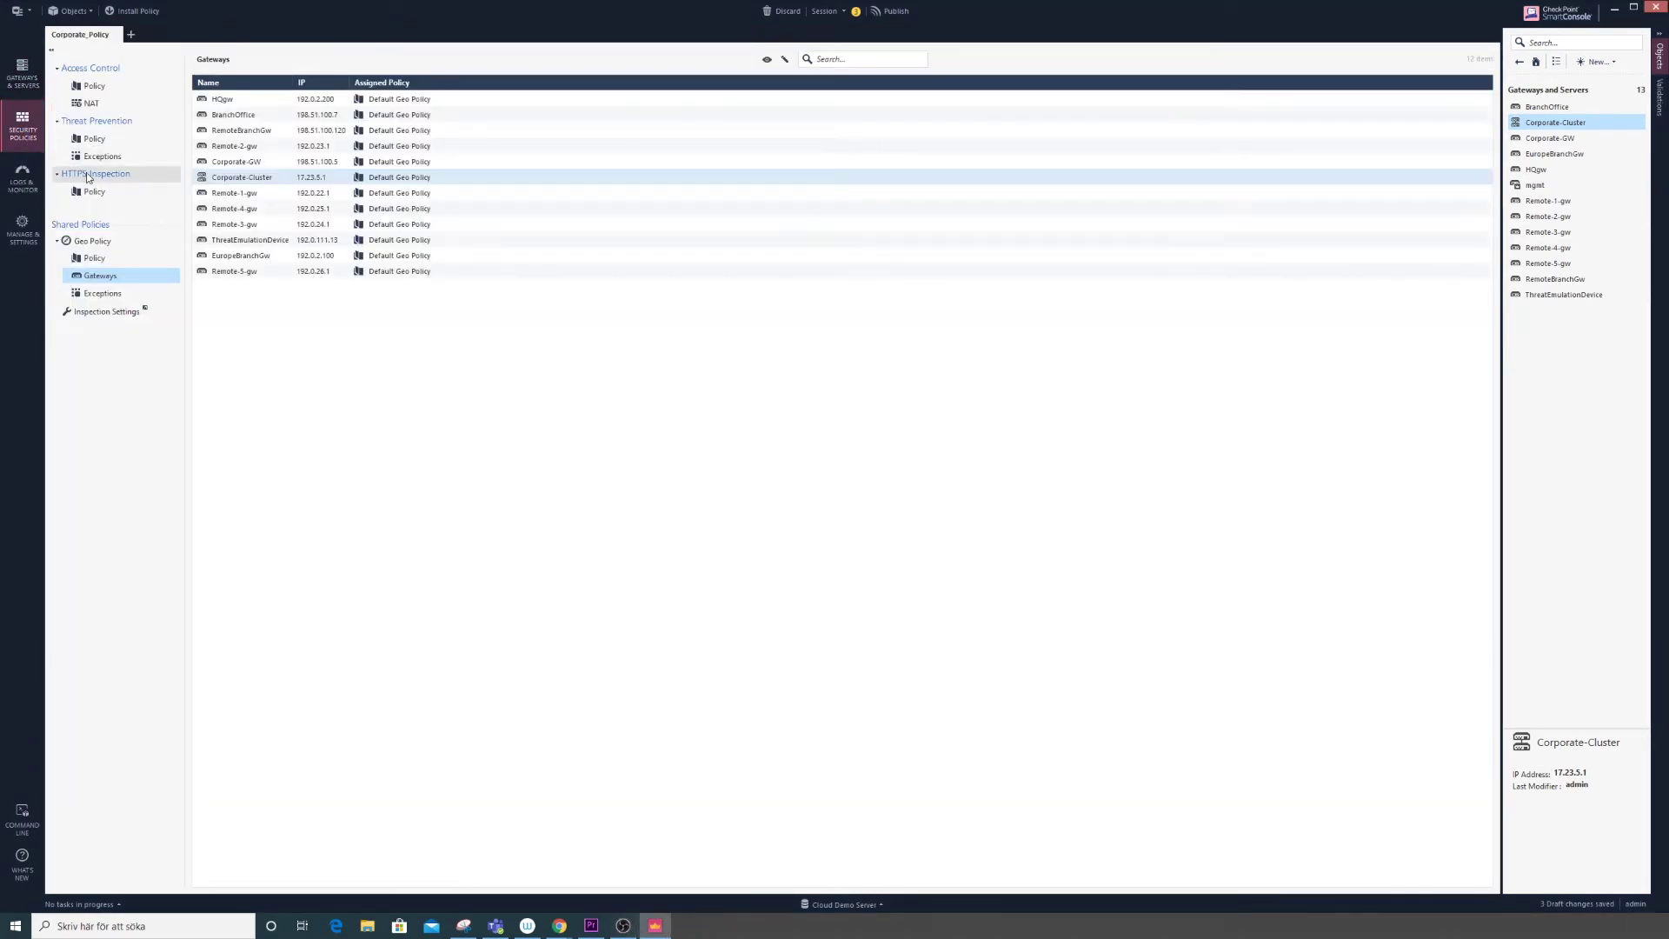
{"action": "left_click", "coordinate": [94, 139]}
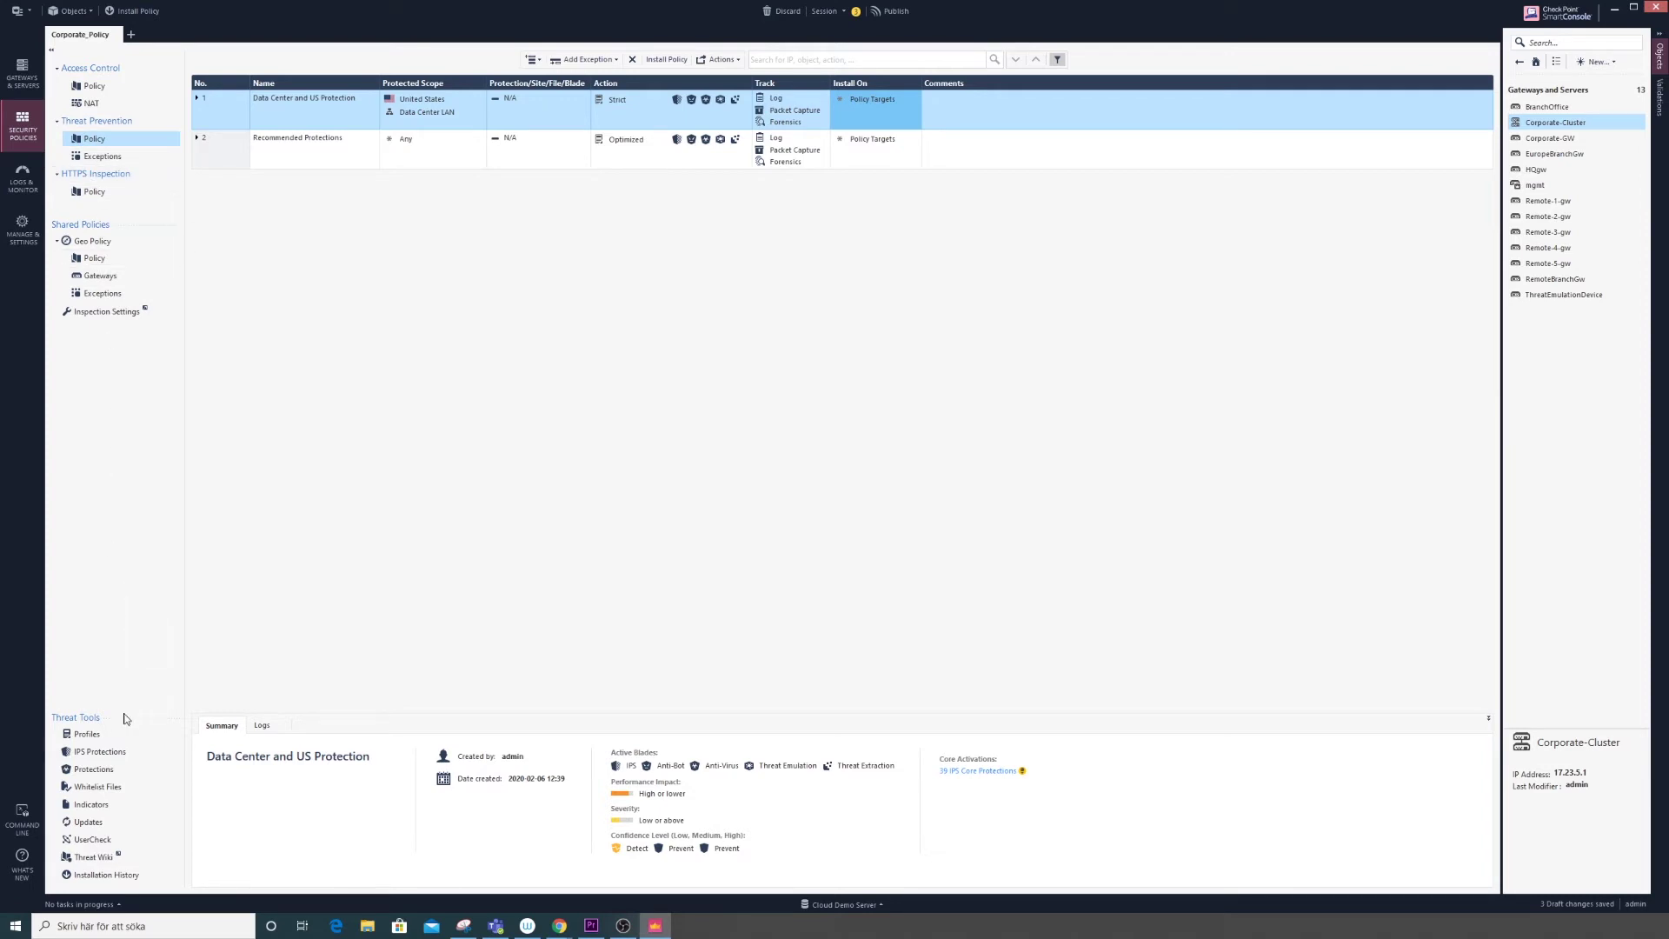
{"action": "left_click", "coordinate": [102, 753]}
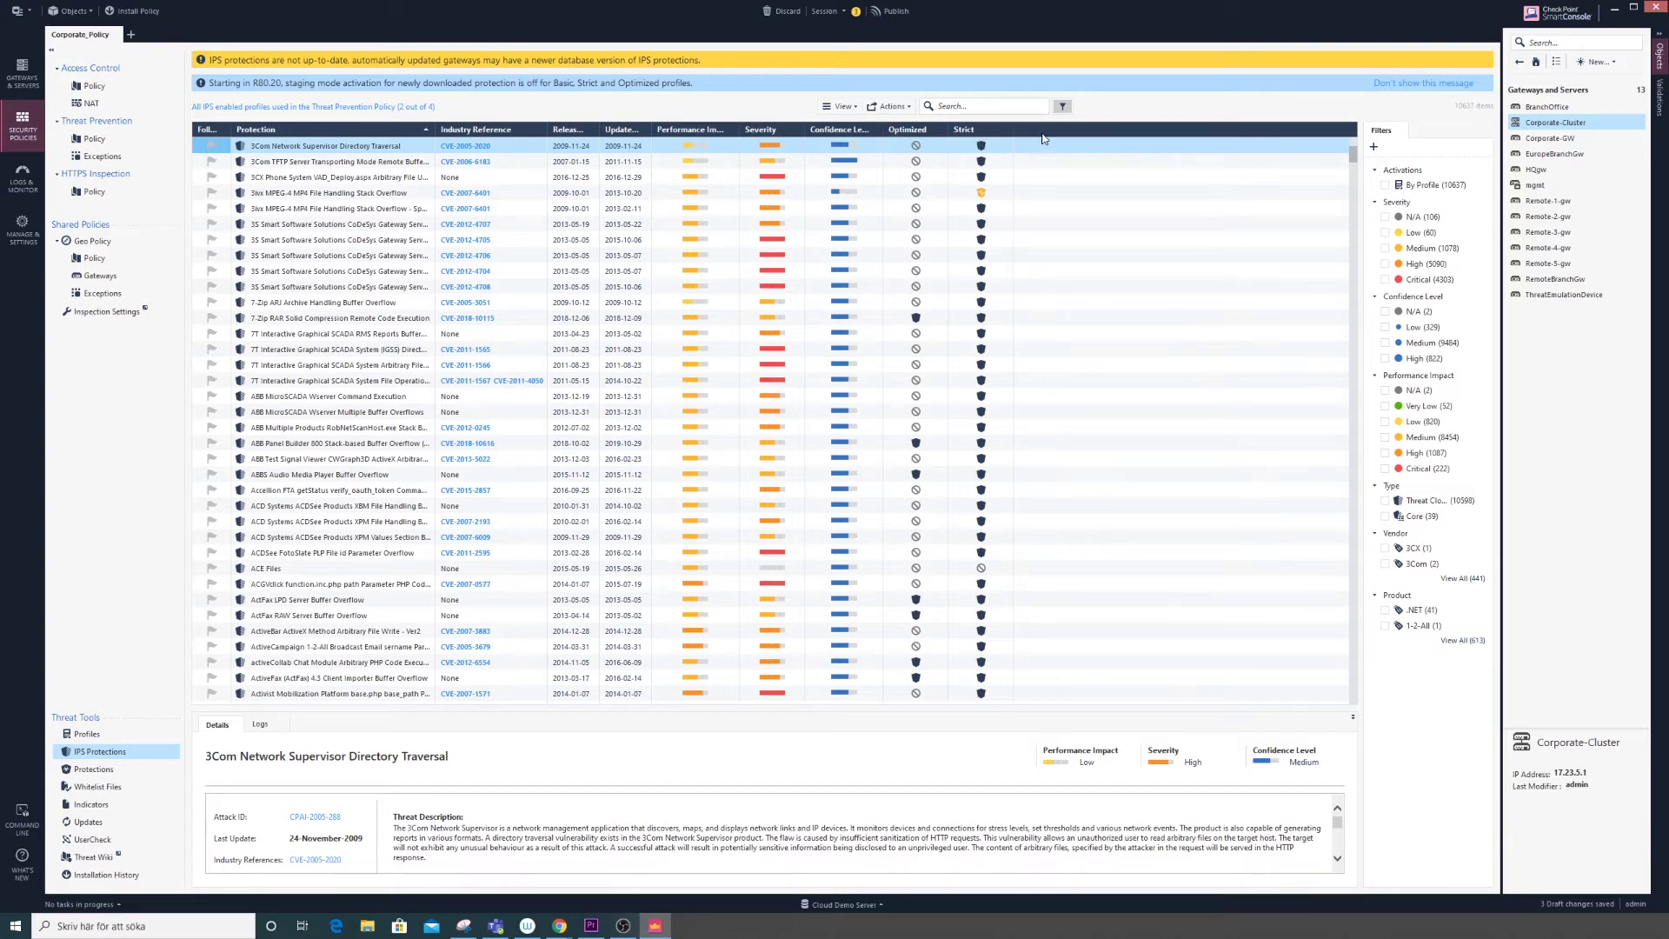
Show the specific IPS enabled profiles corp_default, Basic, Optimized and Strict in the IPS Protections list.
{"action": "left_click", "coordinate": [848, 109]}
{"action": "left_click", "coordinate": [851, 123]}
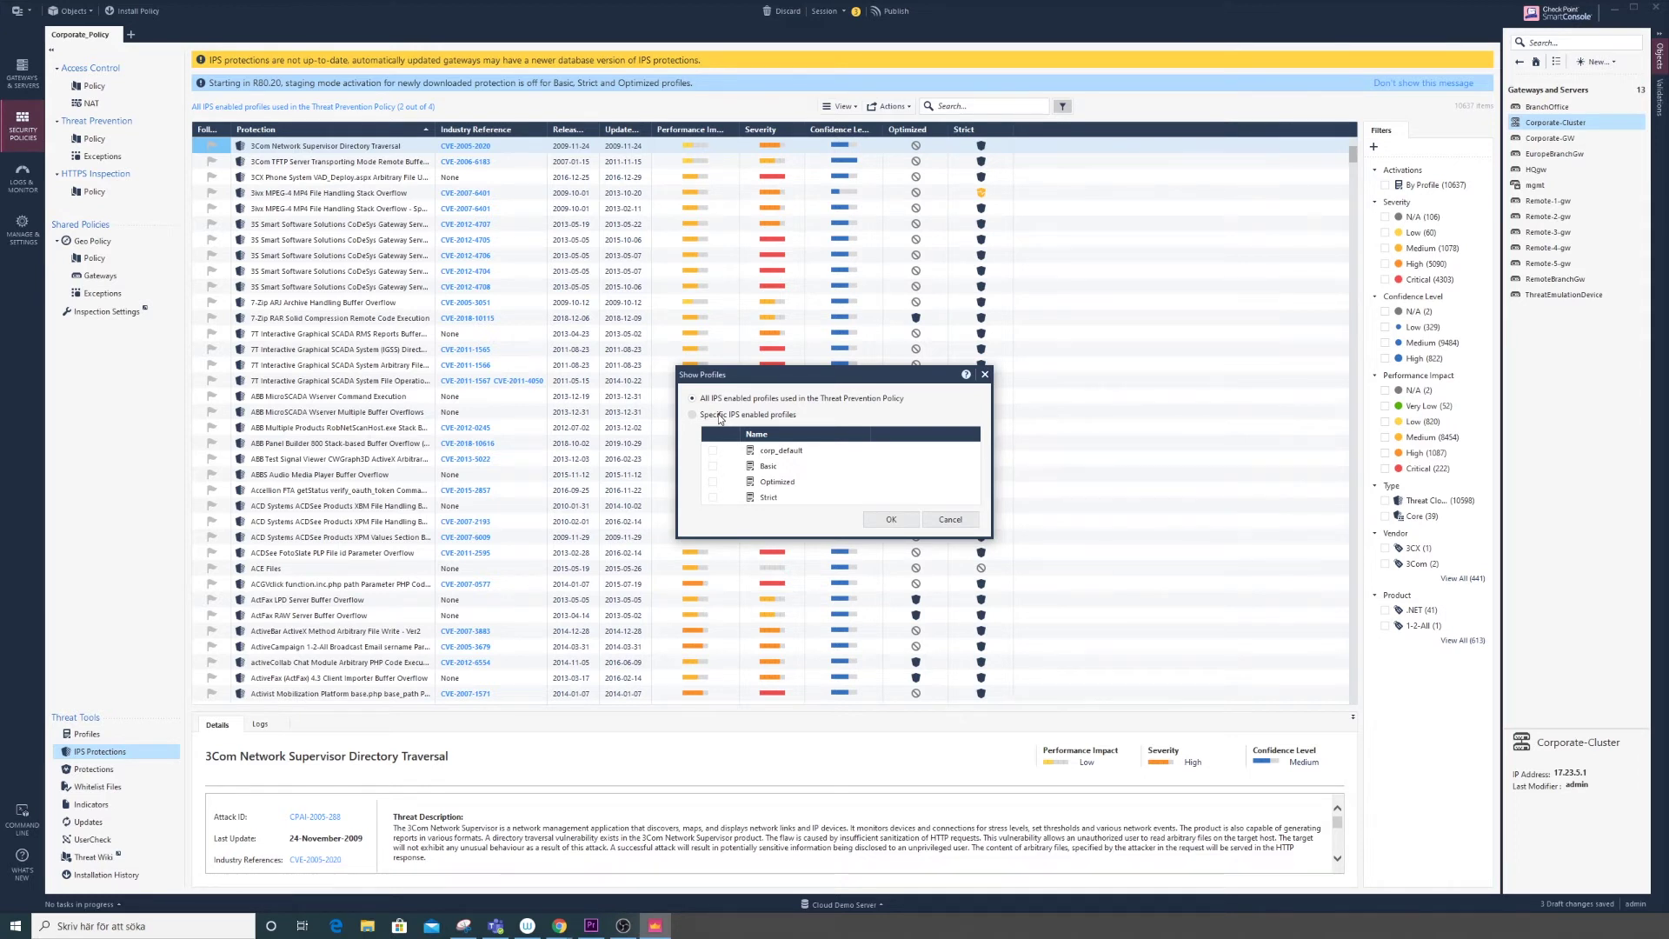
{"action": "left_click", "coordinate": [719, 415]}
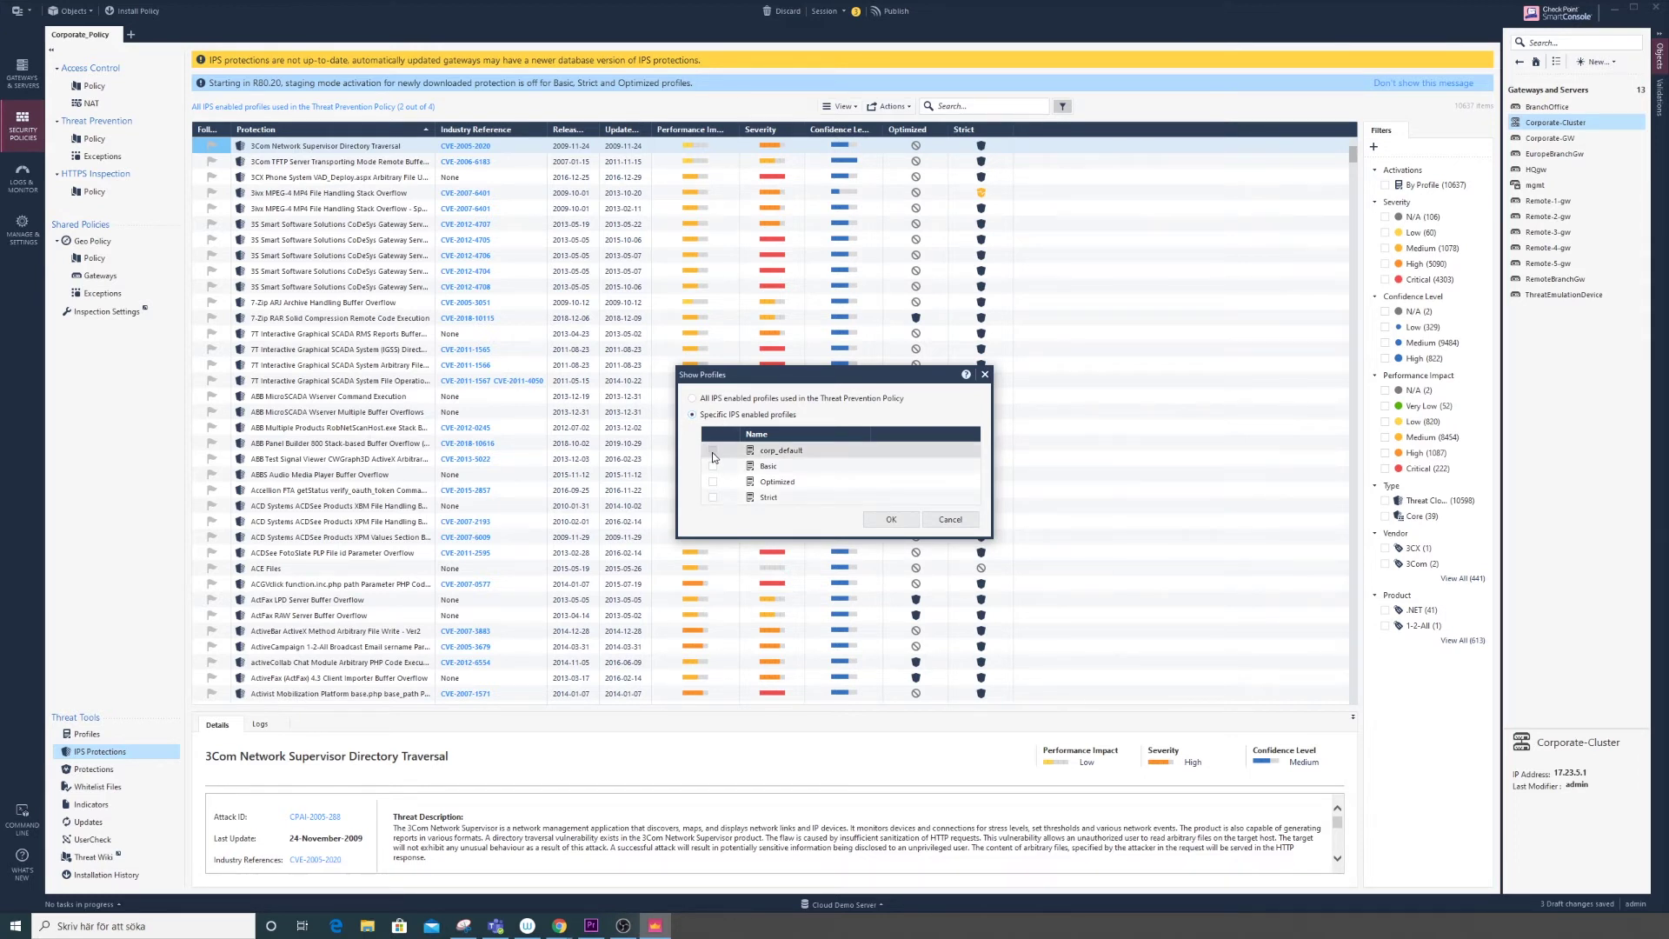
{"action": "left_click", "coordinate": [713, 450]}
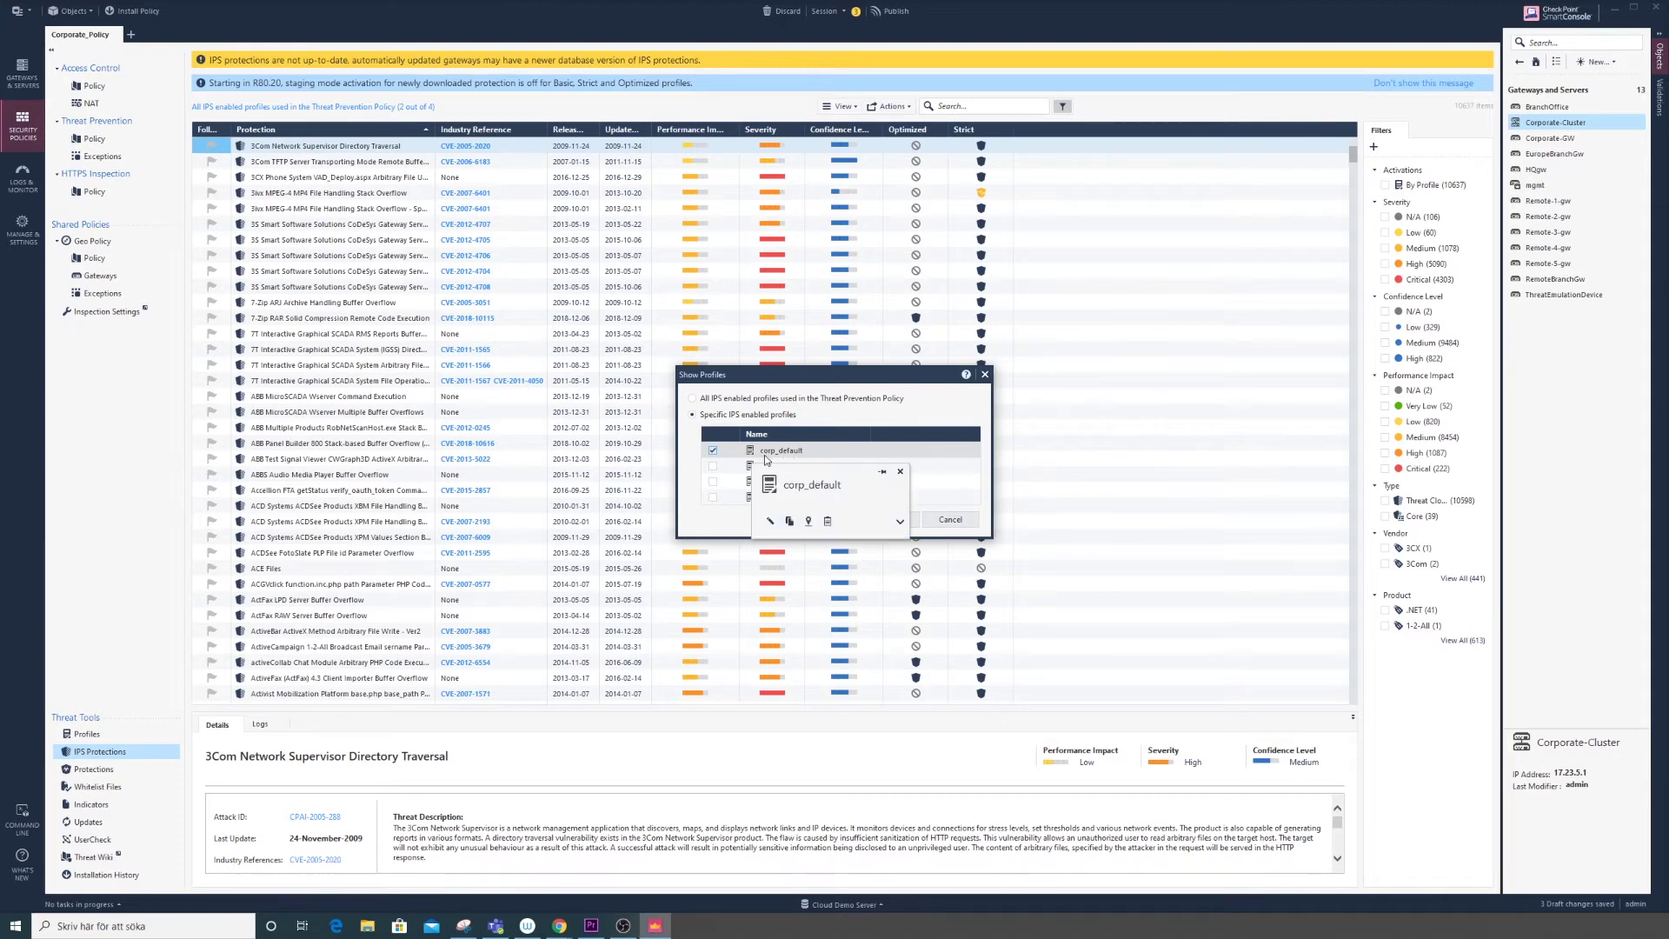
{"action": "left_click", "coordinate": [713, 466]}
{"action": "left_click", "coordinate": [713, 482]}
{"action": "left_click", "coordinate": [713, 498]}
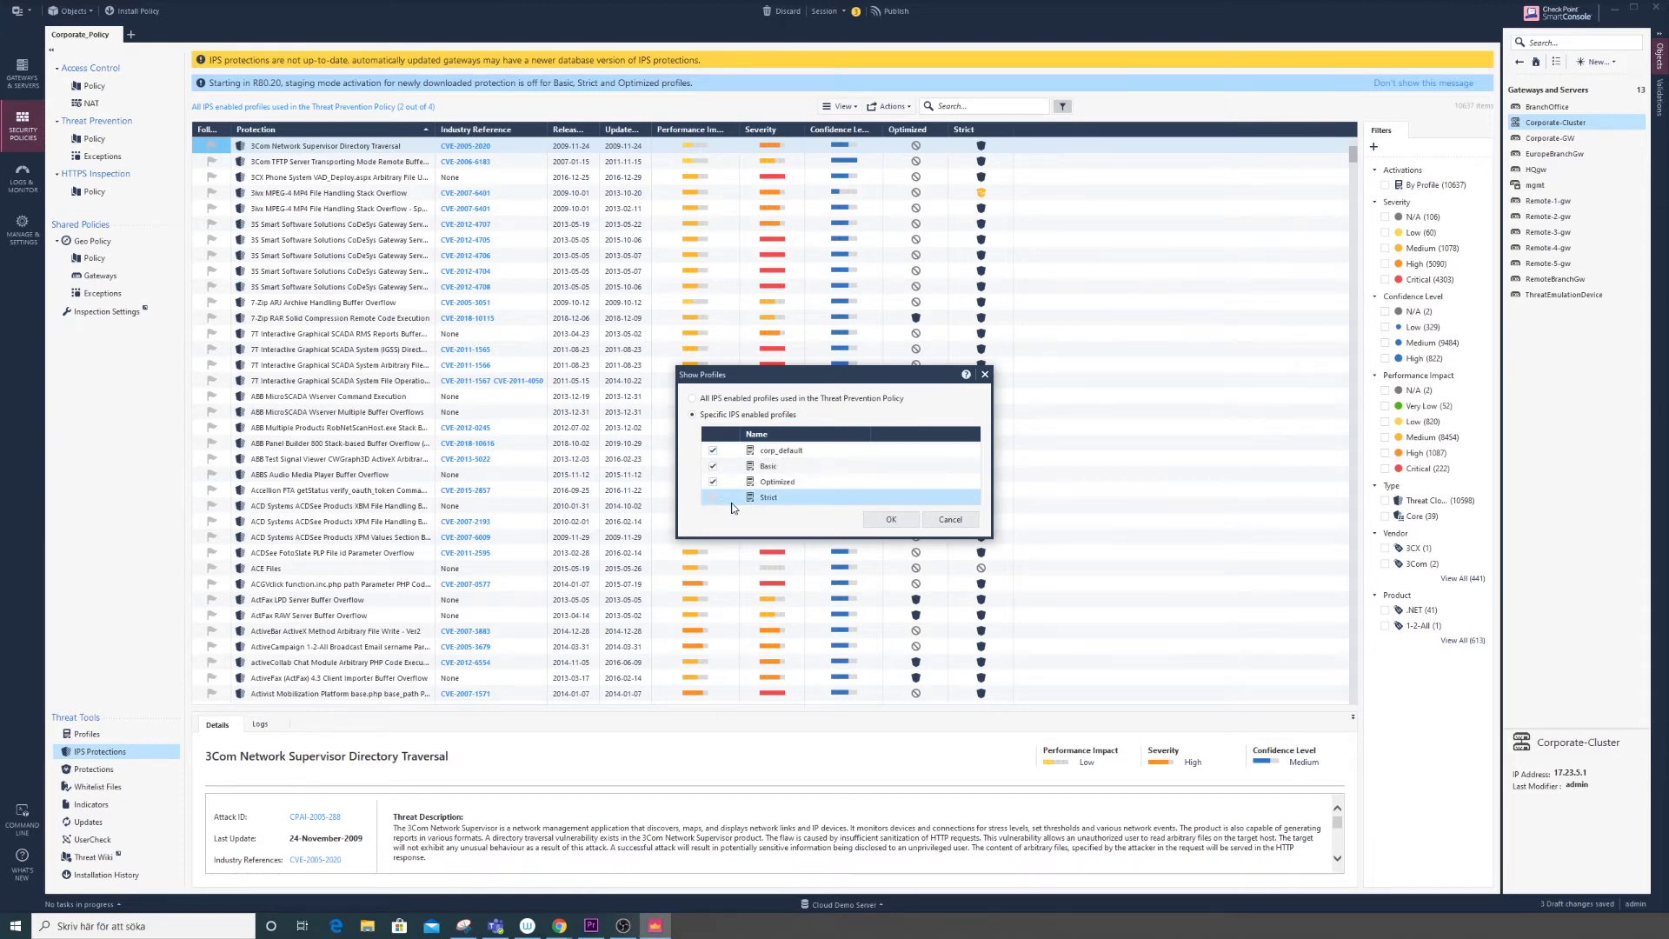
{"action": "left_click", "coordinate": [893, 520]}
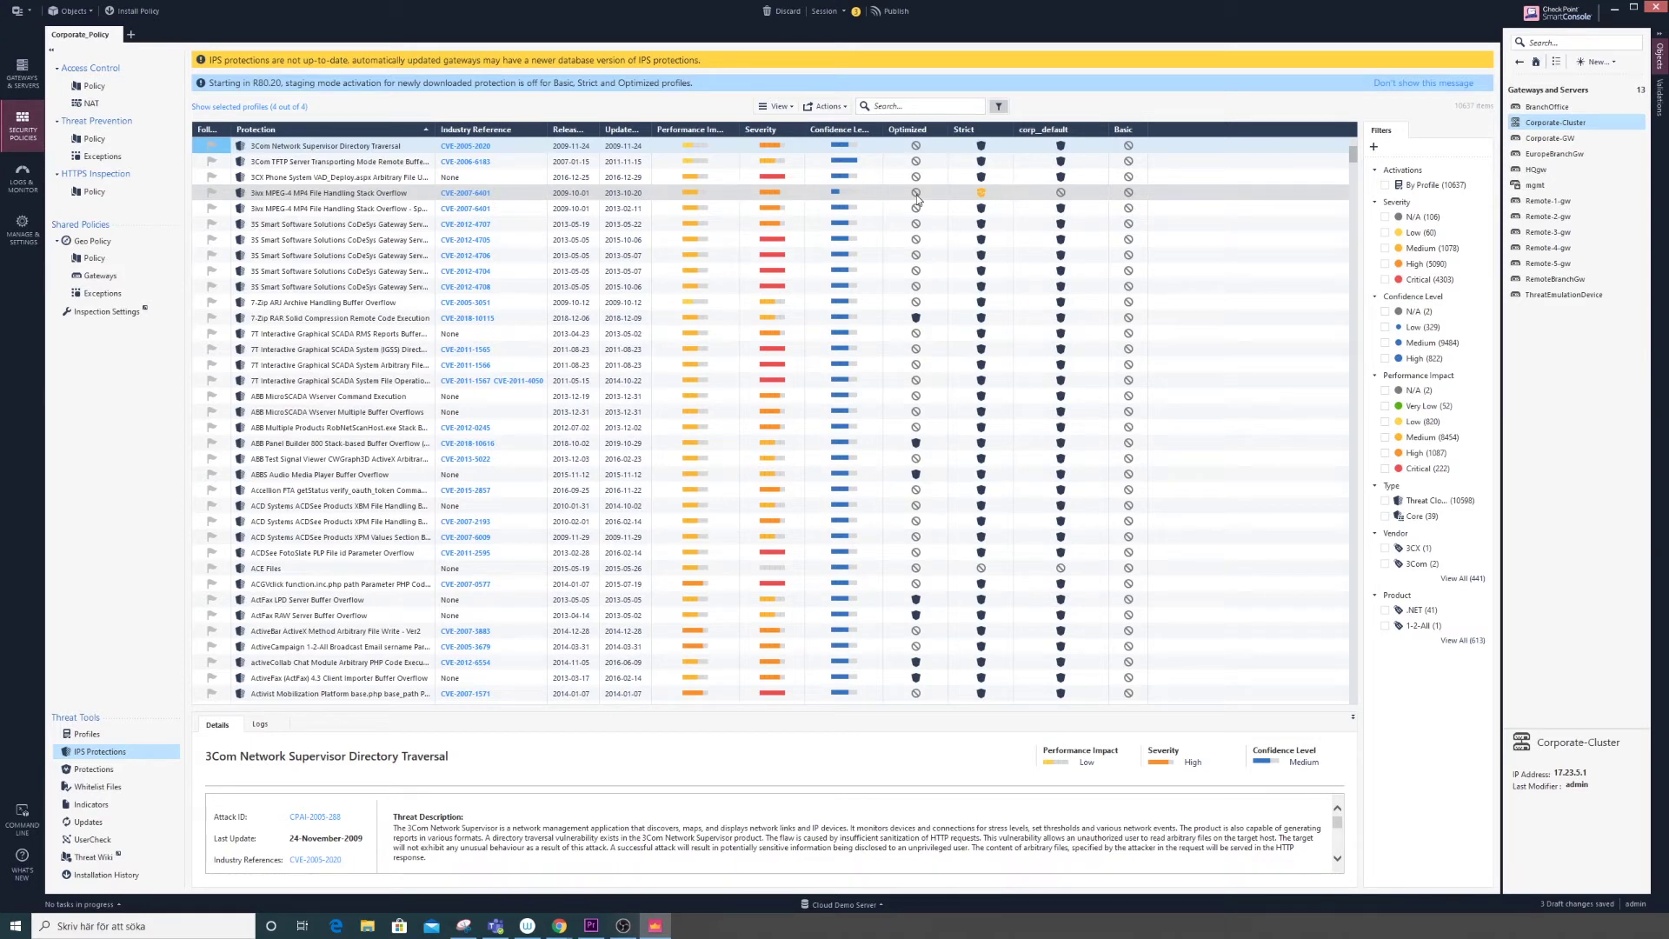
Search the IPS protections for "dns" to compare their activation across the profiles.
{"action": "left_click", "coordinate": [916, 106]}
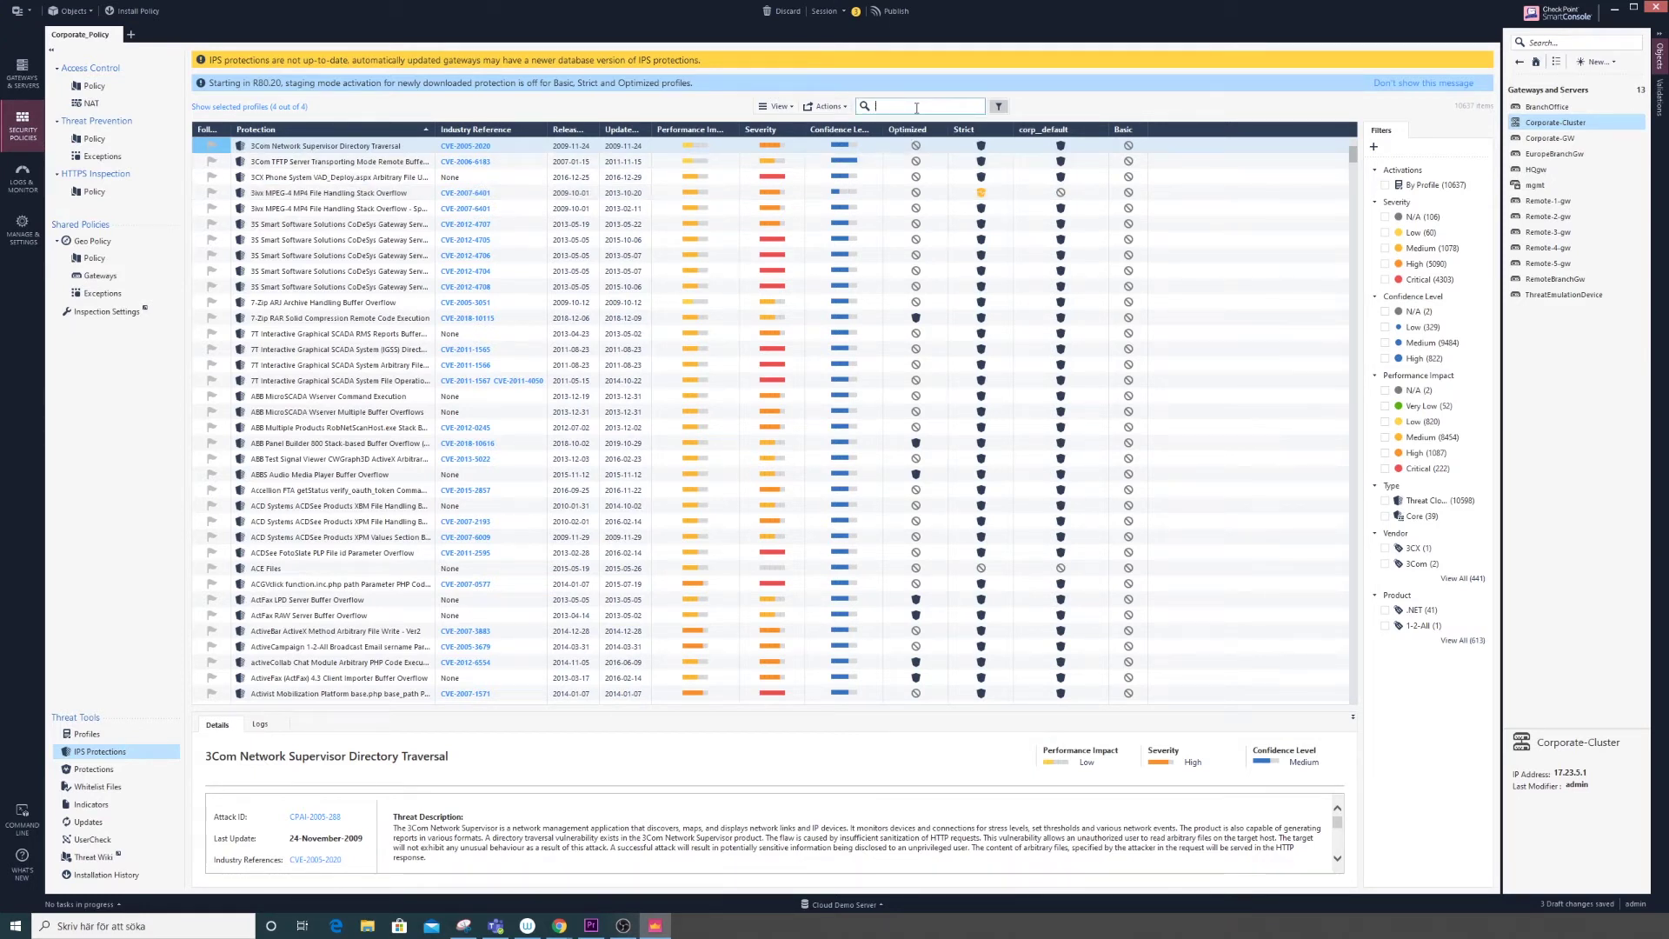
{"action": "type", "text": "dns"}
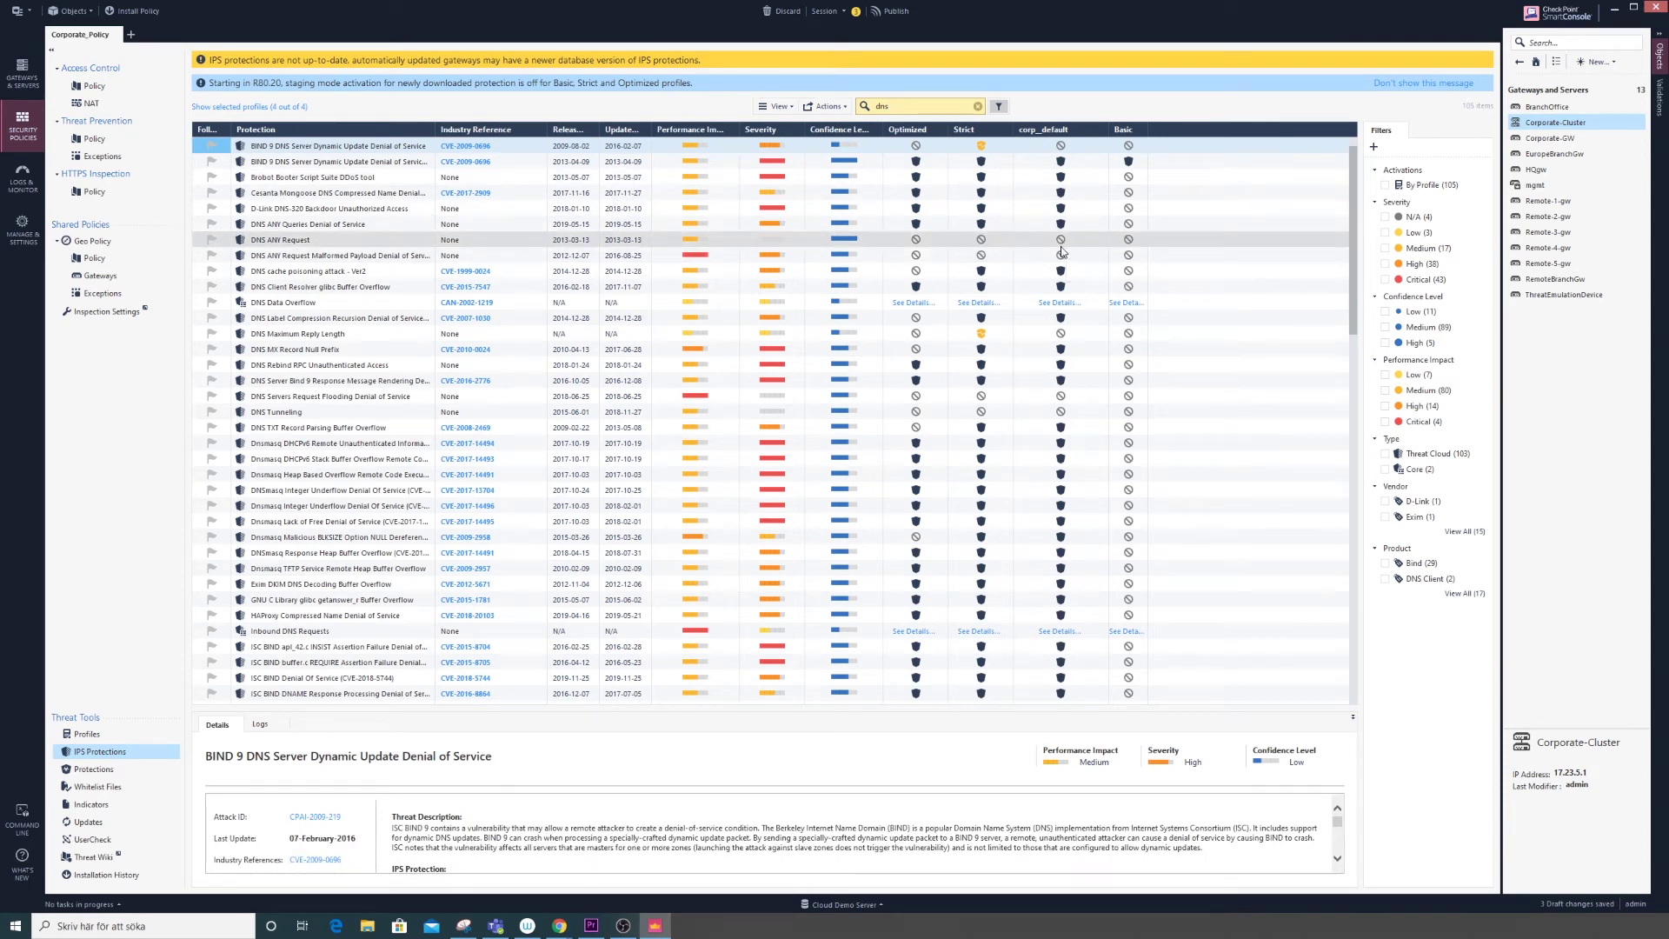
Set the DNS ANY Request protection to Prevent in the corp_default profile.
{"action": "left_click", "coordinate": [1060, 242]}
{"action": "right_click", "coordinate": [1061, 247]}
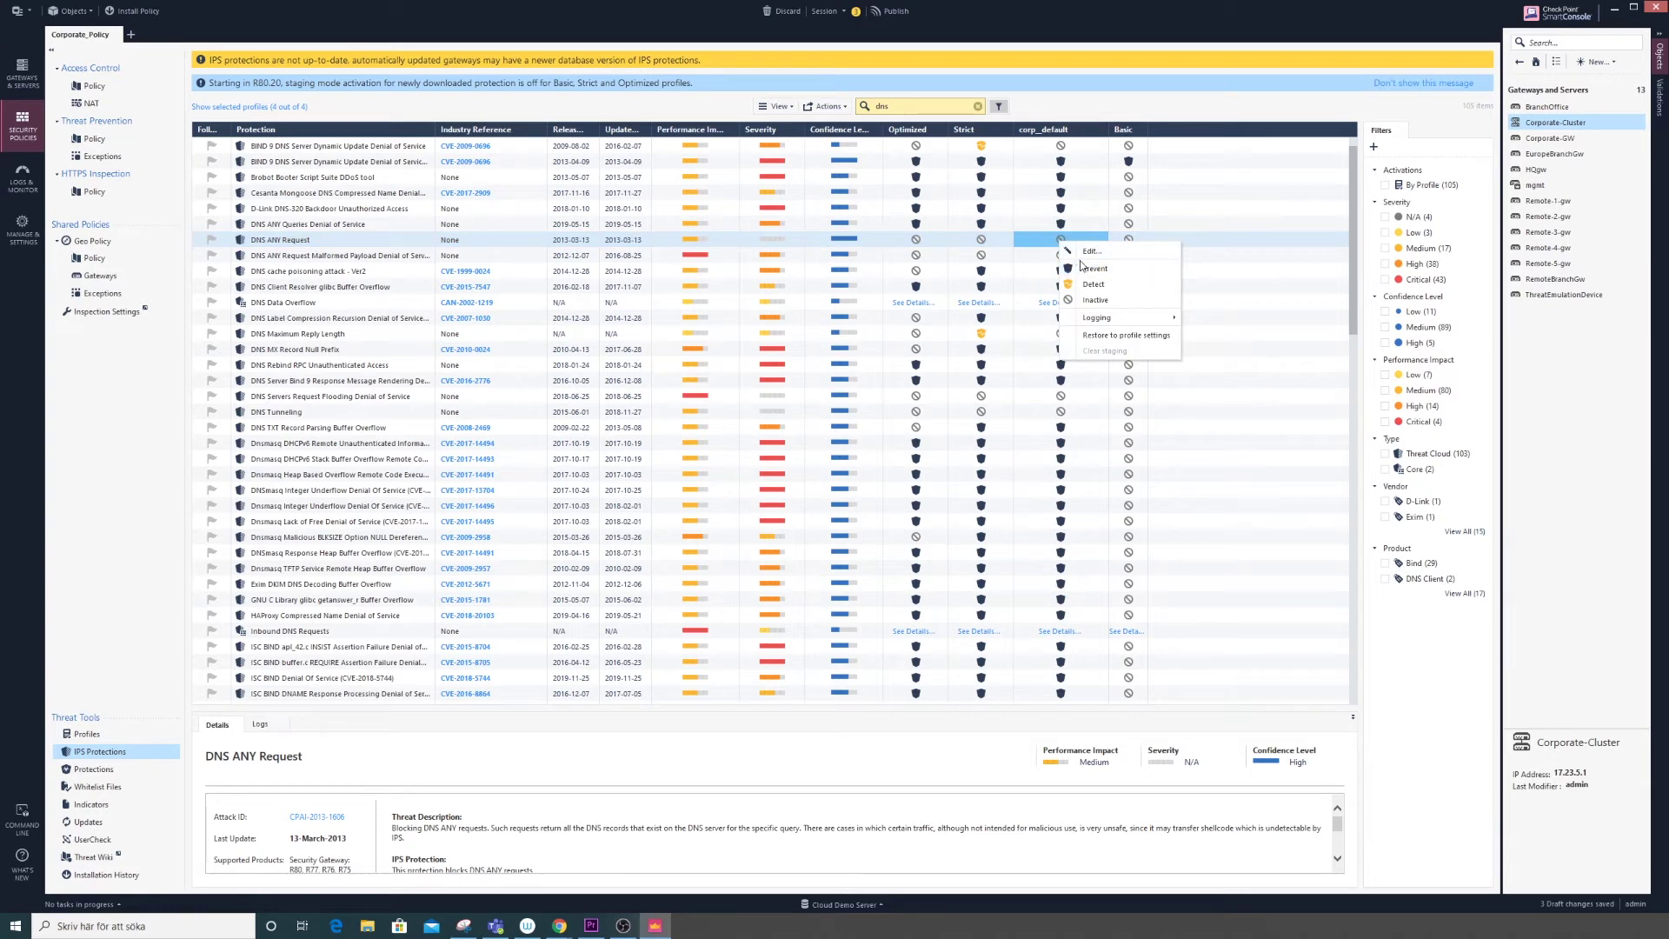
{"action": "left_click", "coordinate": [1090, 269]}
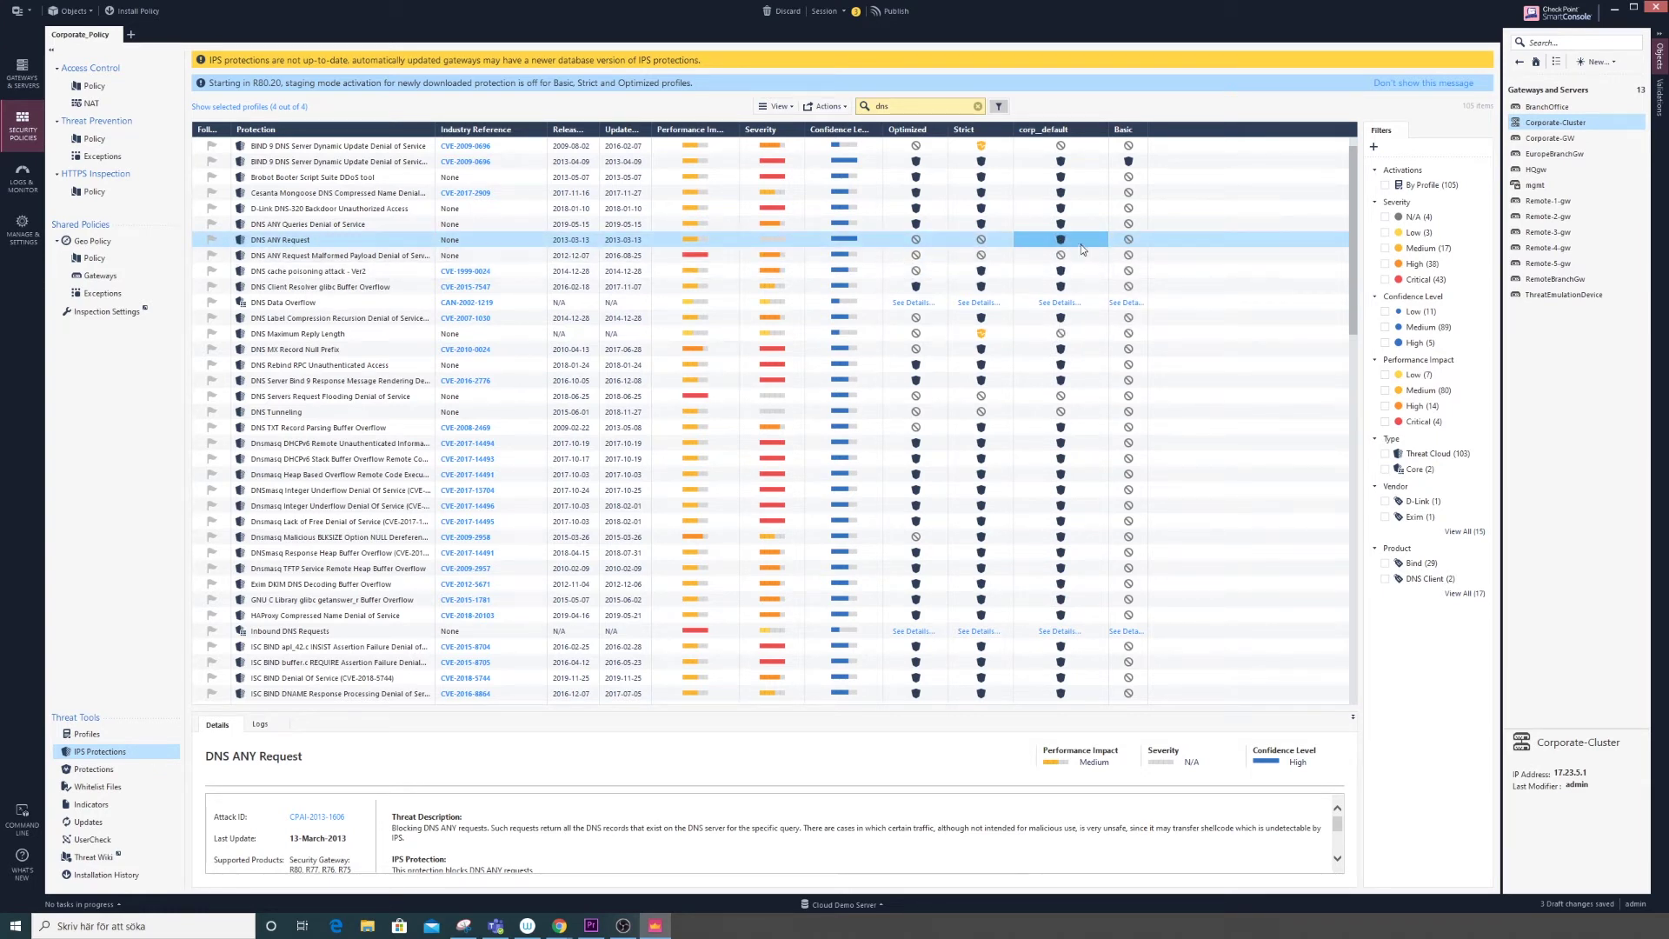
{"action": "left_click", "coordinate": [1071, 242]}
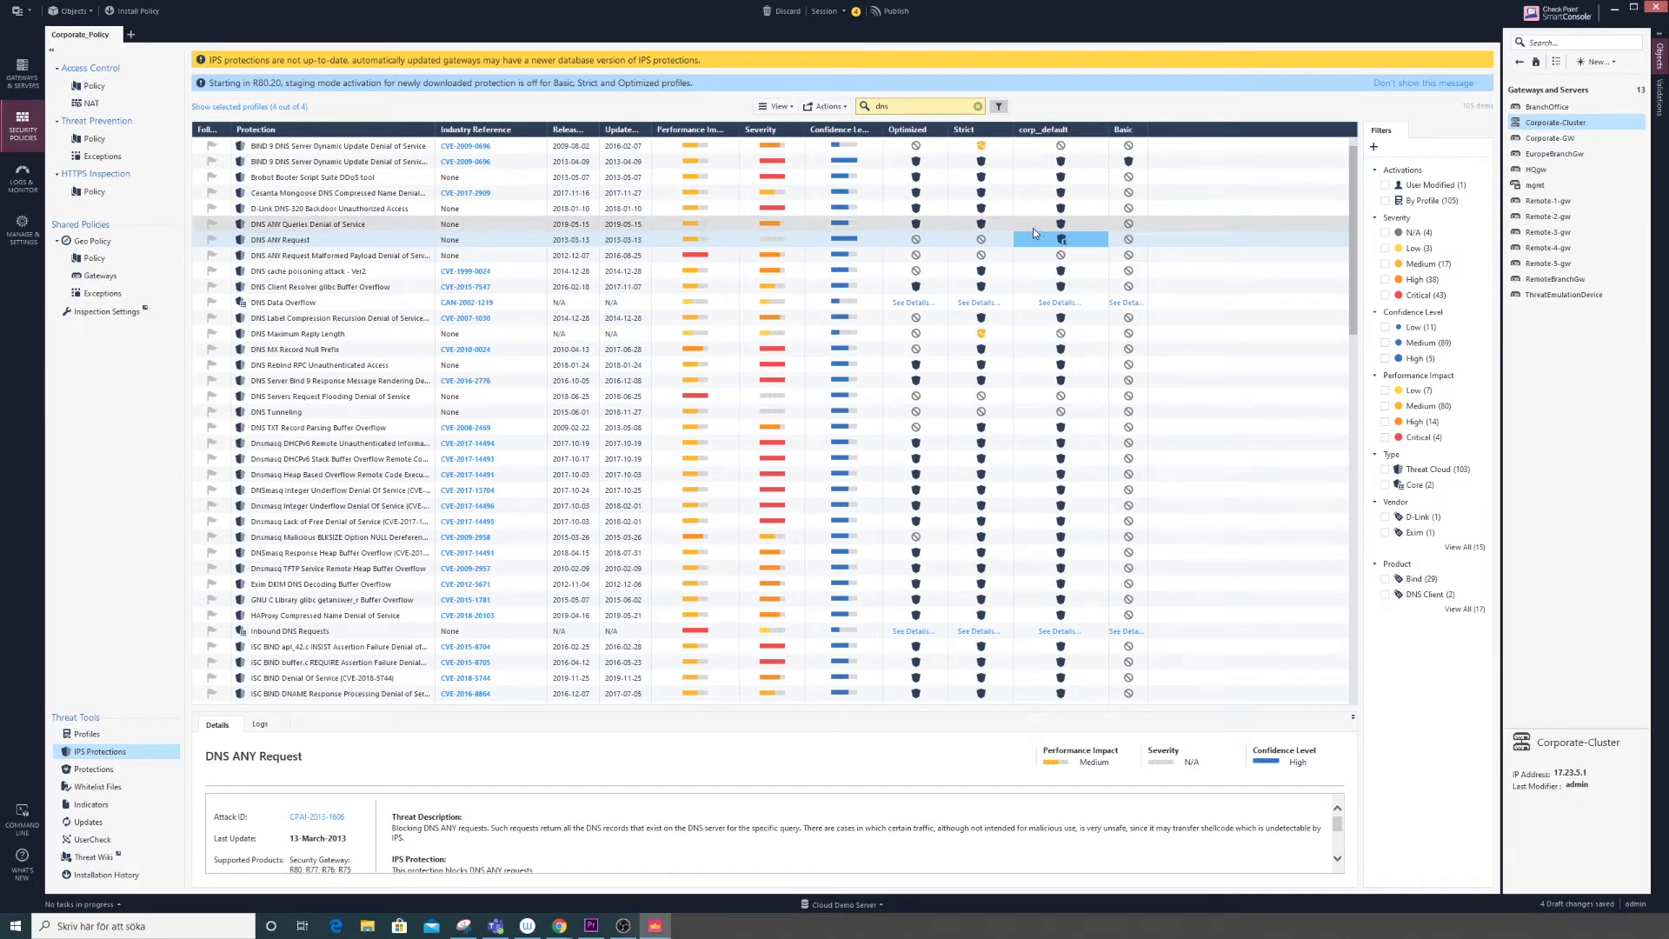
Clear the dns search and filter the IPS protections by Critical severity, High confidence level and Critical performance impact.
{"action": "double_click", "coordinate": [881, 107]}
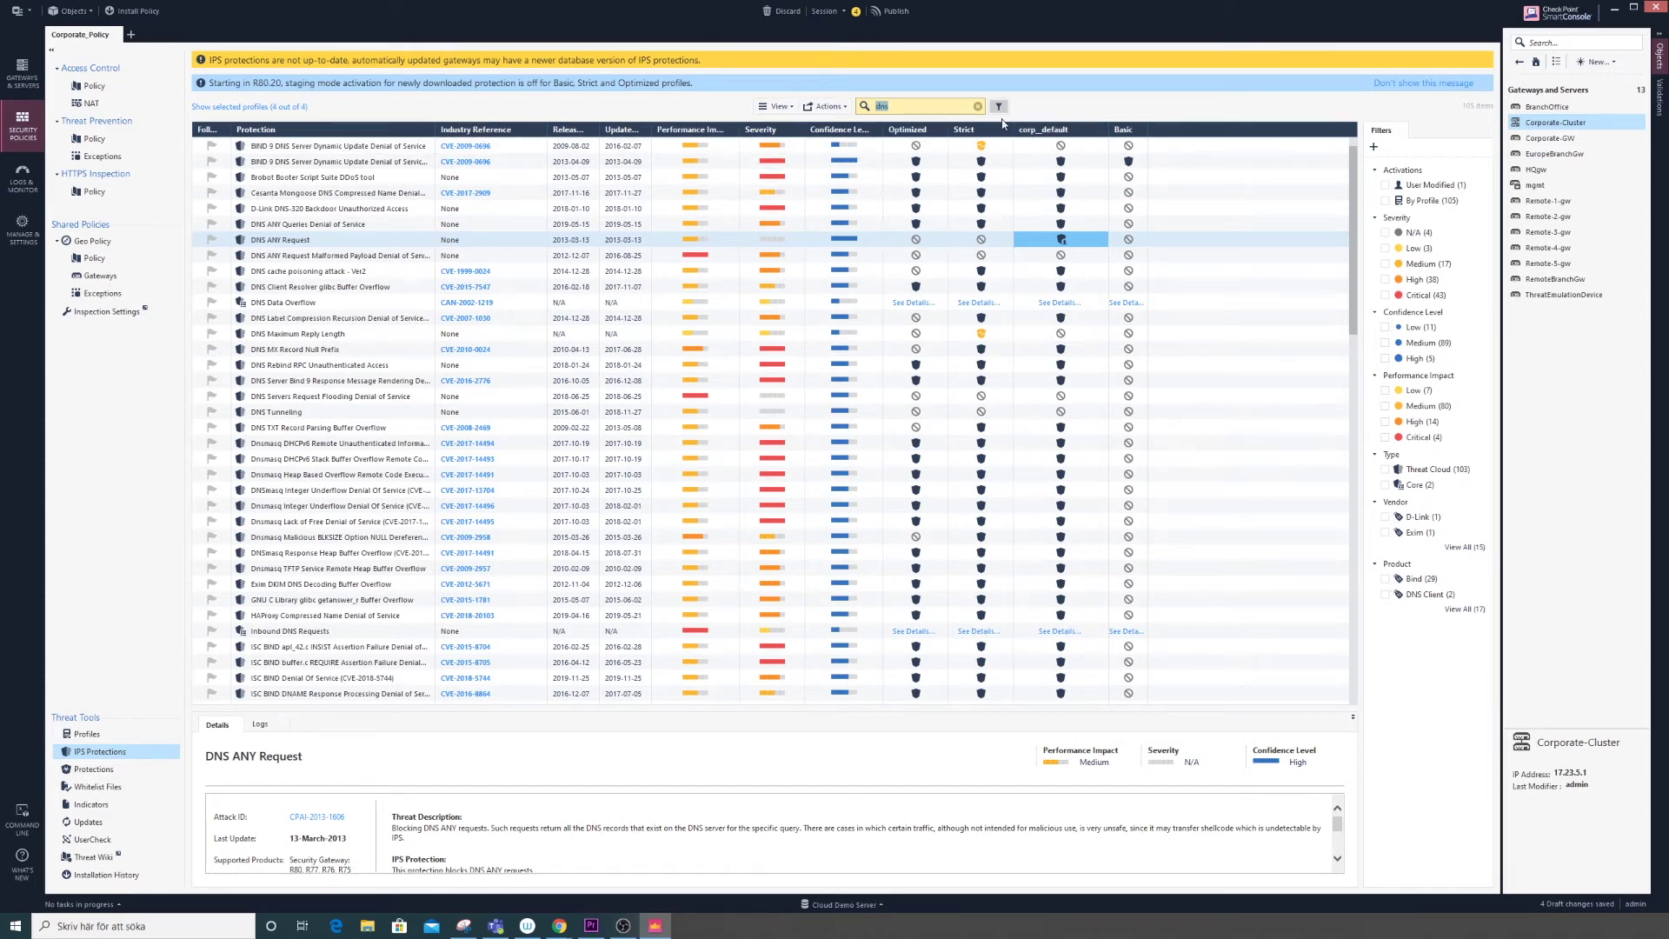
{"action": "left_click", "coordinate": [978, 107]}
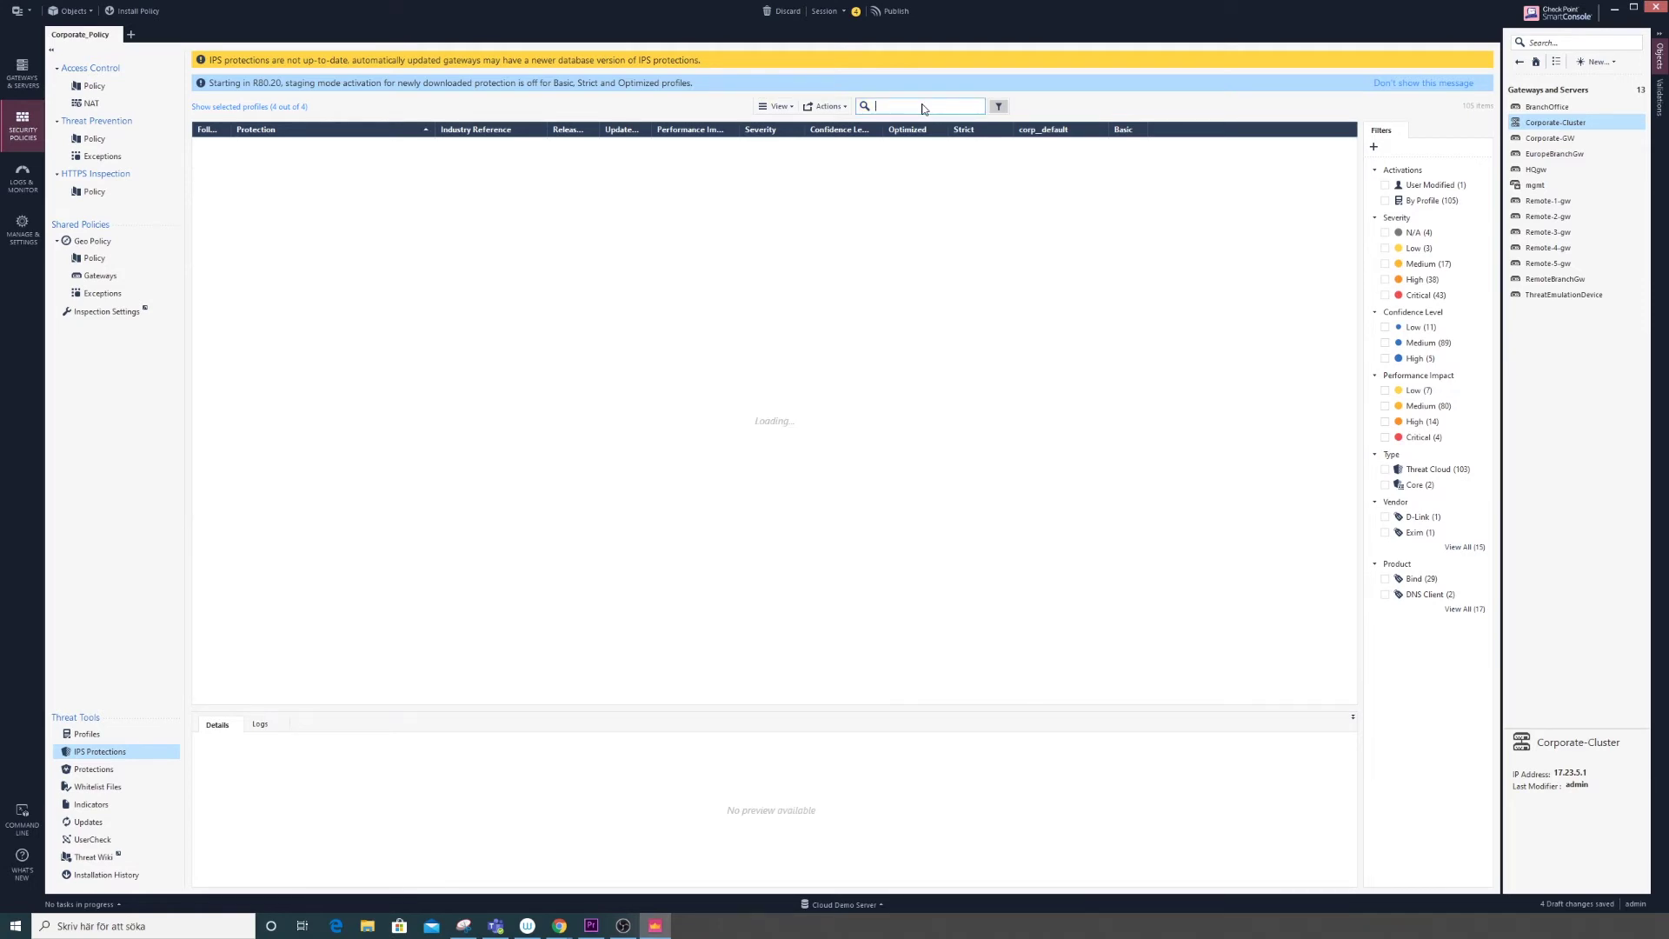
{"action": "left_click", "coordinate": [1386, 297]}
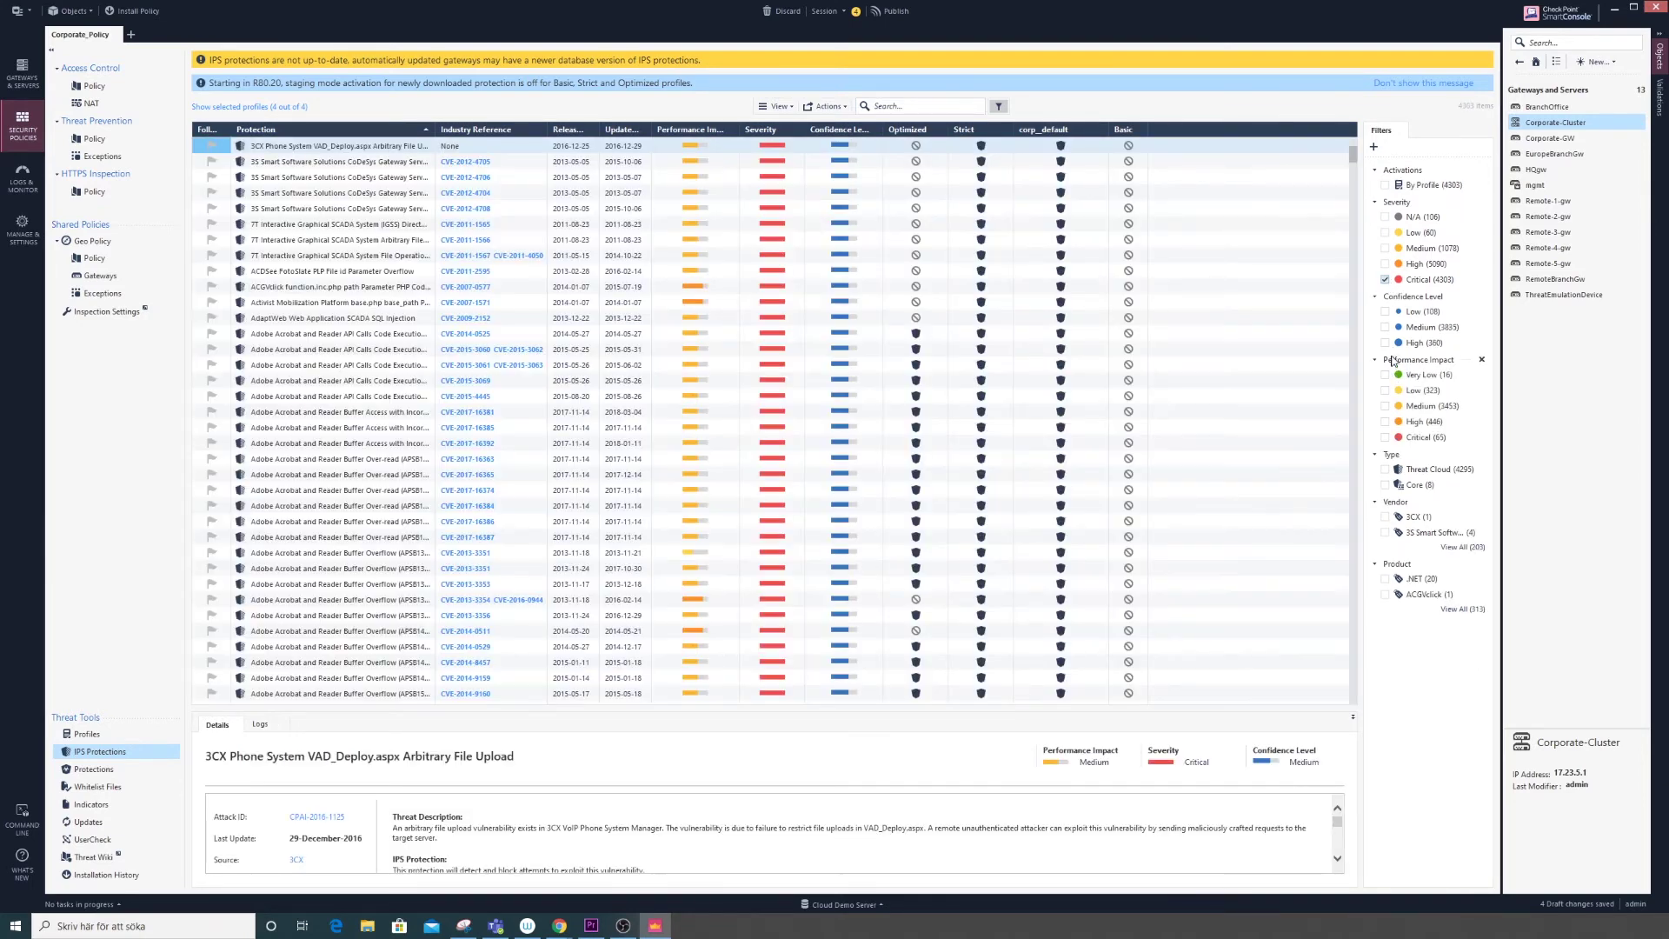
{"action": "left_click", "coordinate": [1386, 344]}
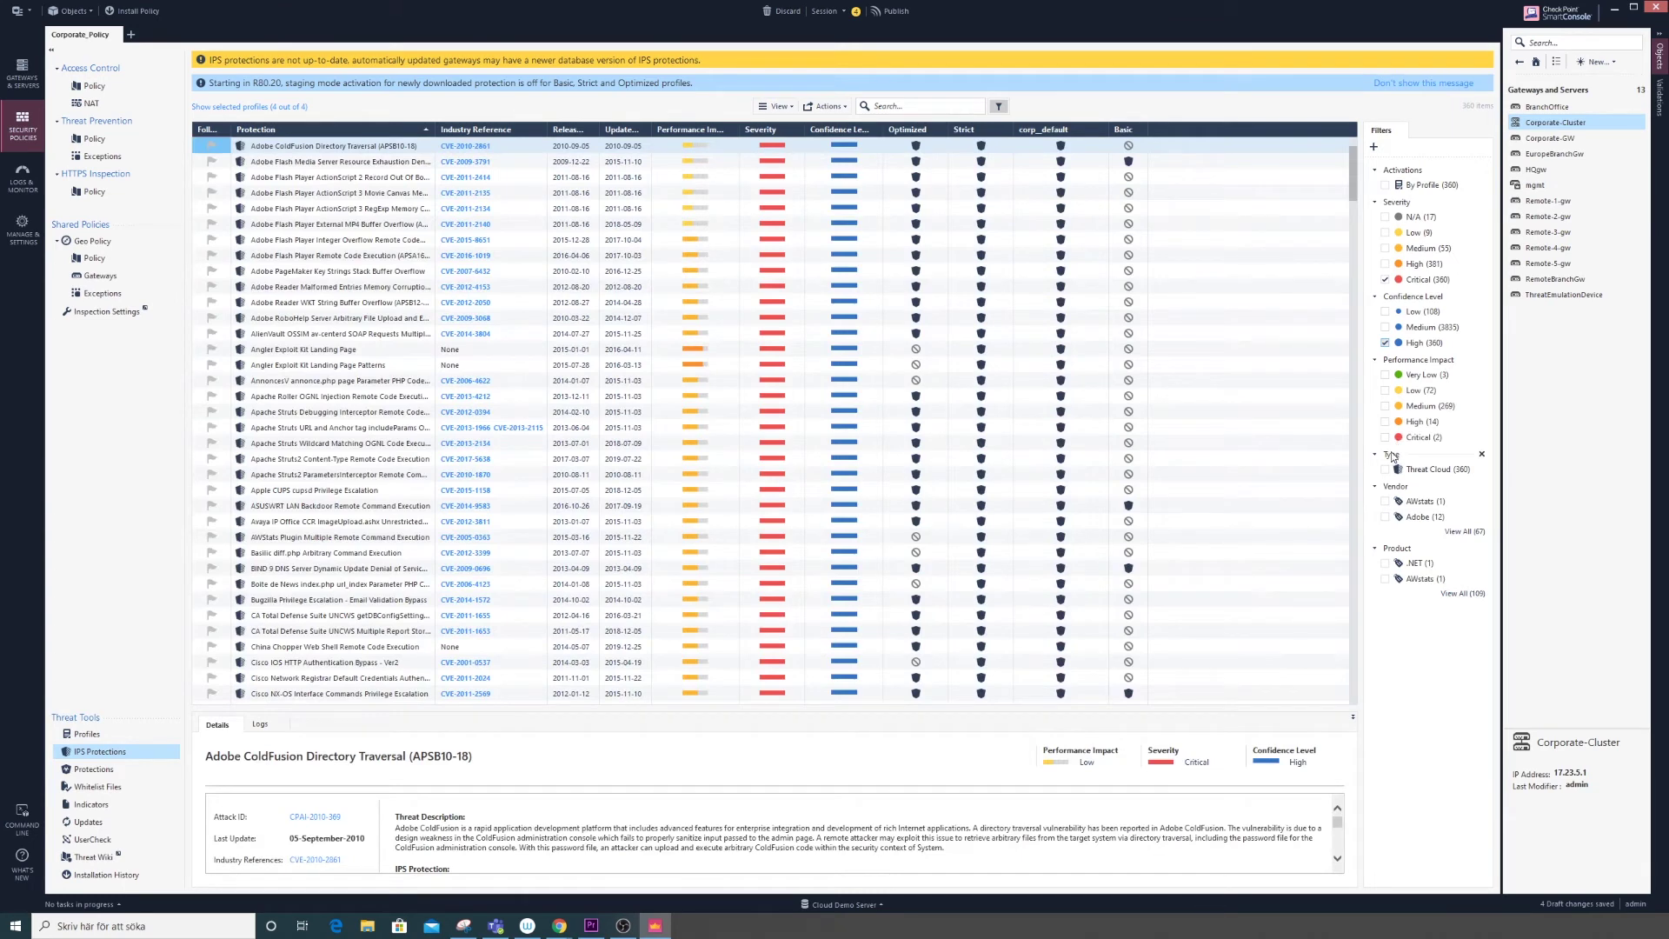
{"action": "left_click", "coordinate": [1386, 438]}
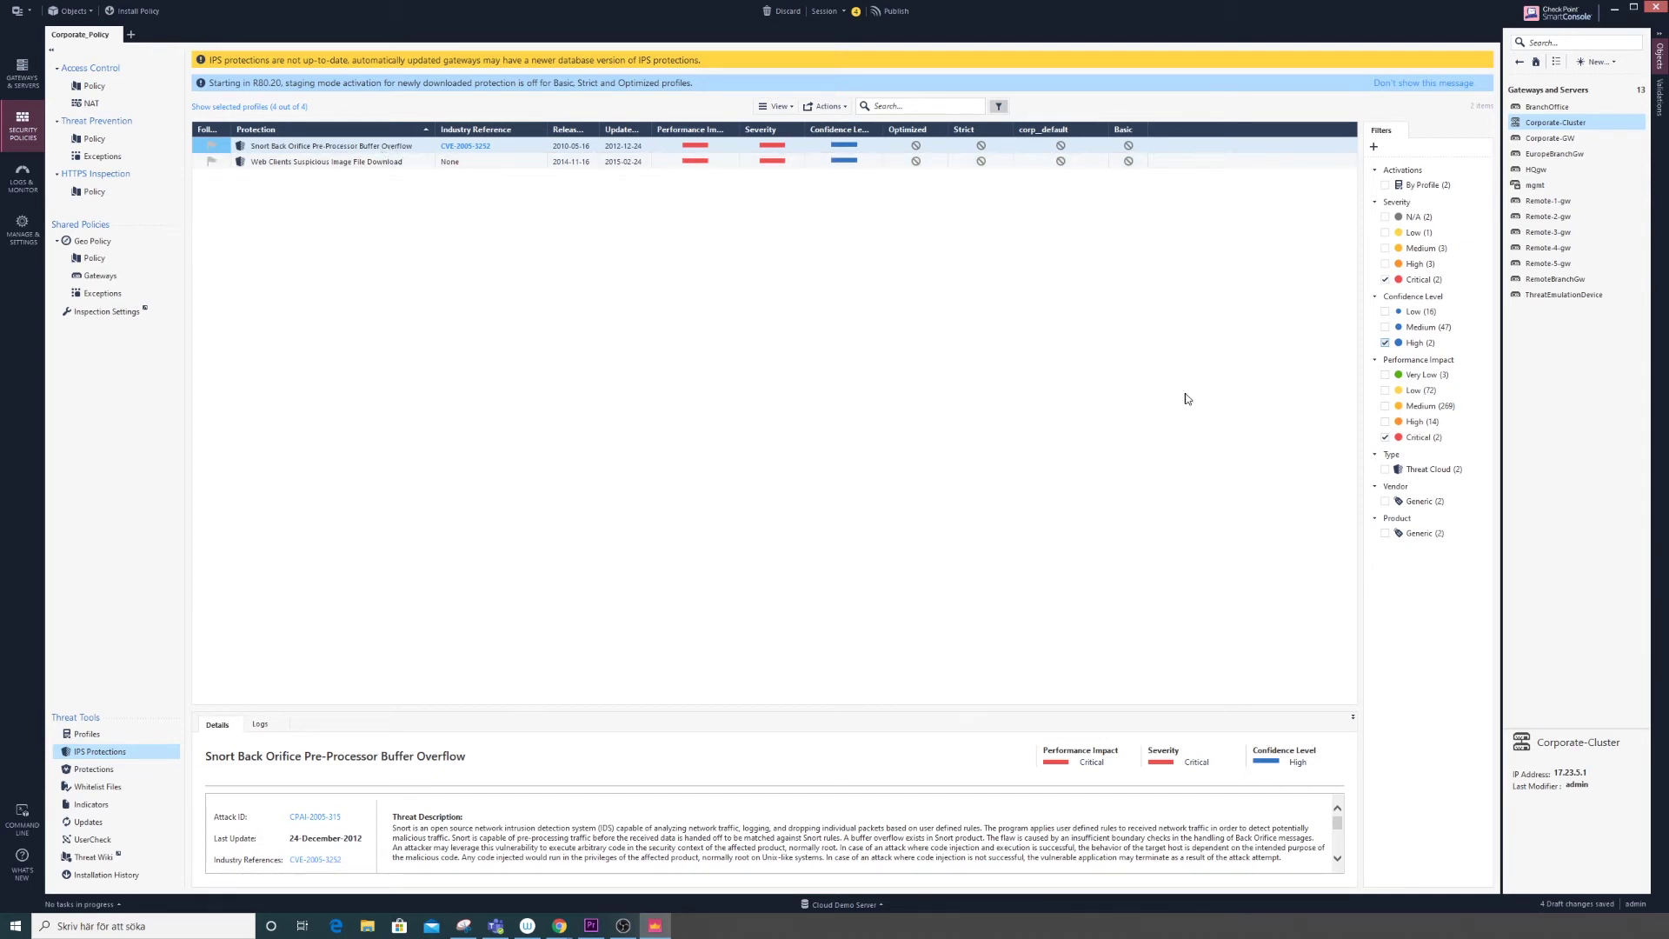
Change the performance impact filter to High to compare profile activation, and clear all severity, confidence and impact filters.
{"action": "left_click", "coordinate": [1388, 438]}
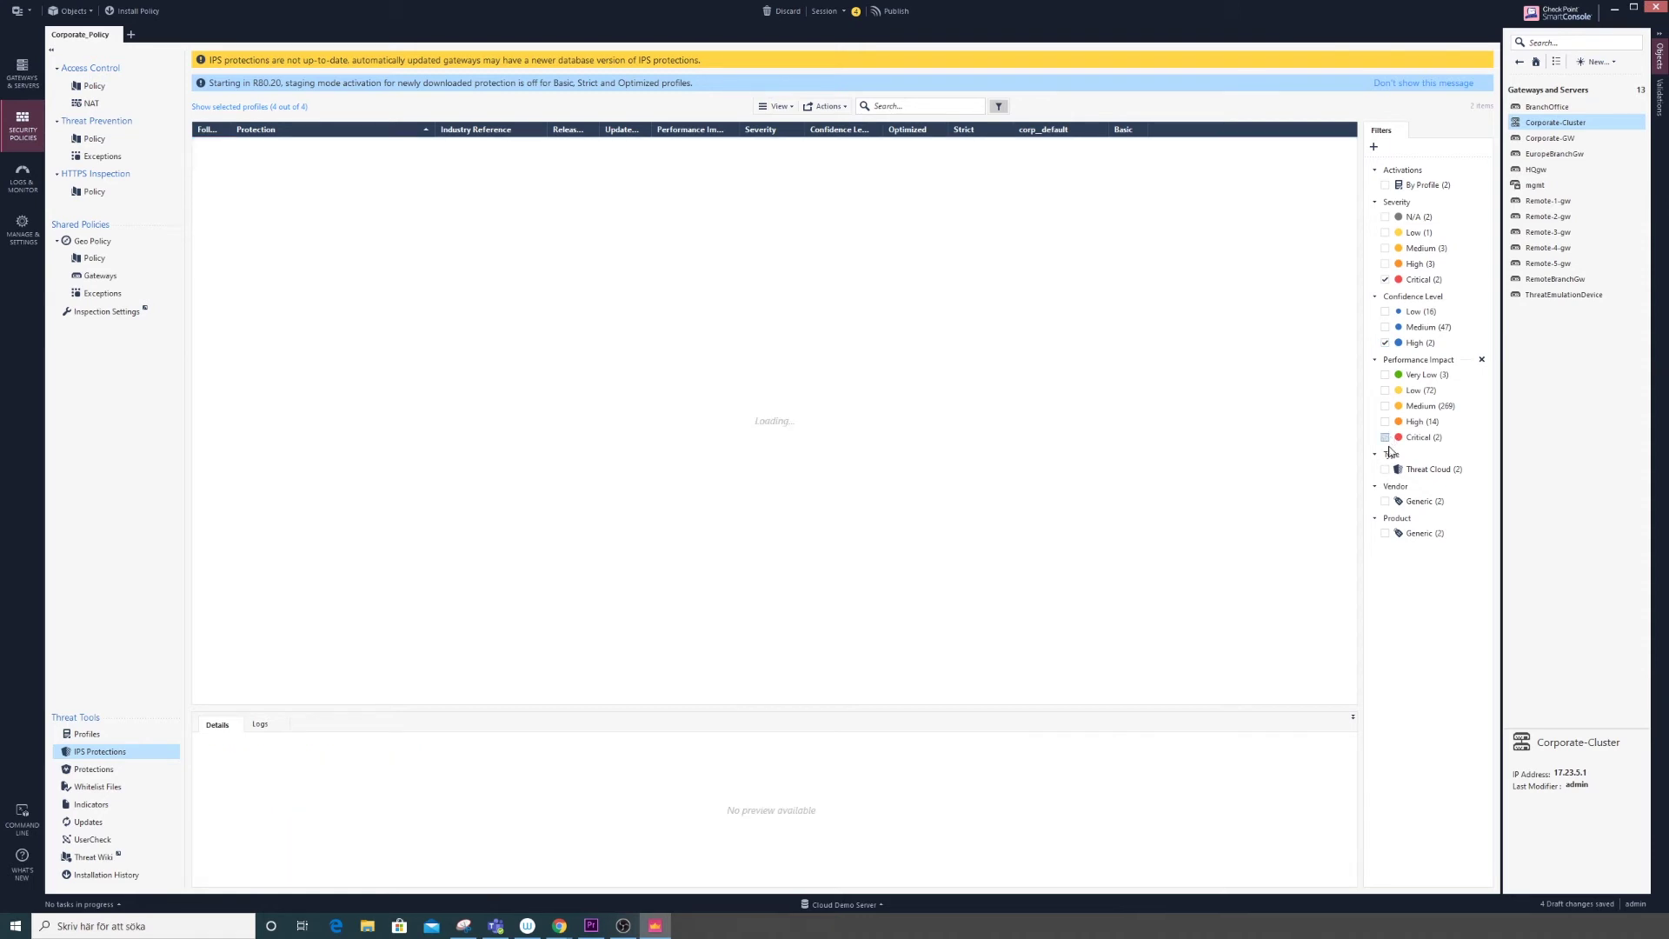
{"action": "left_click", "coordinate": [1385, 422]}
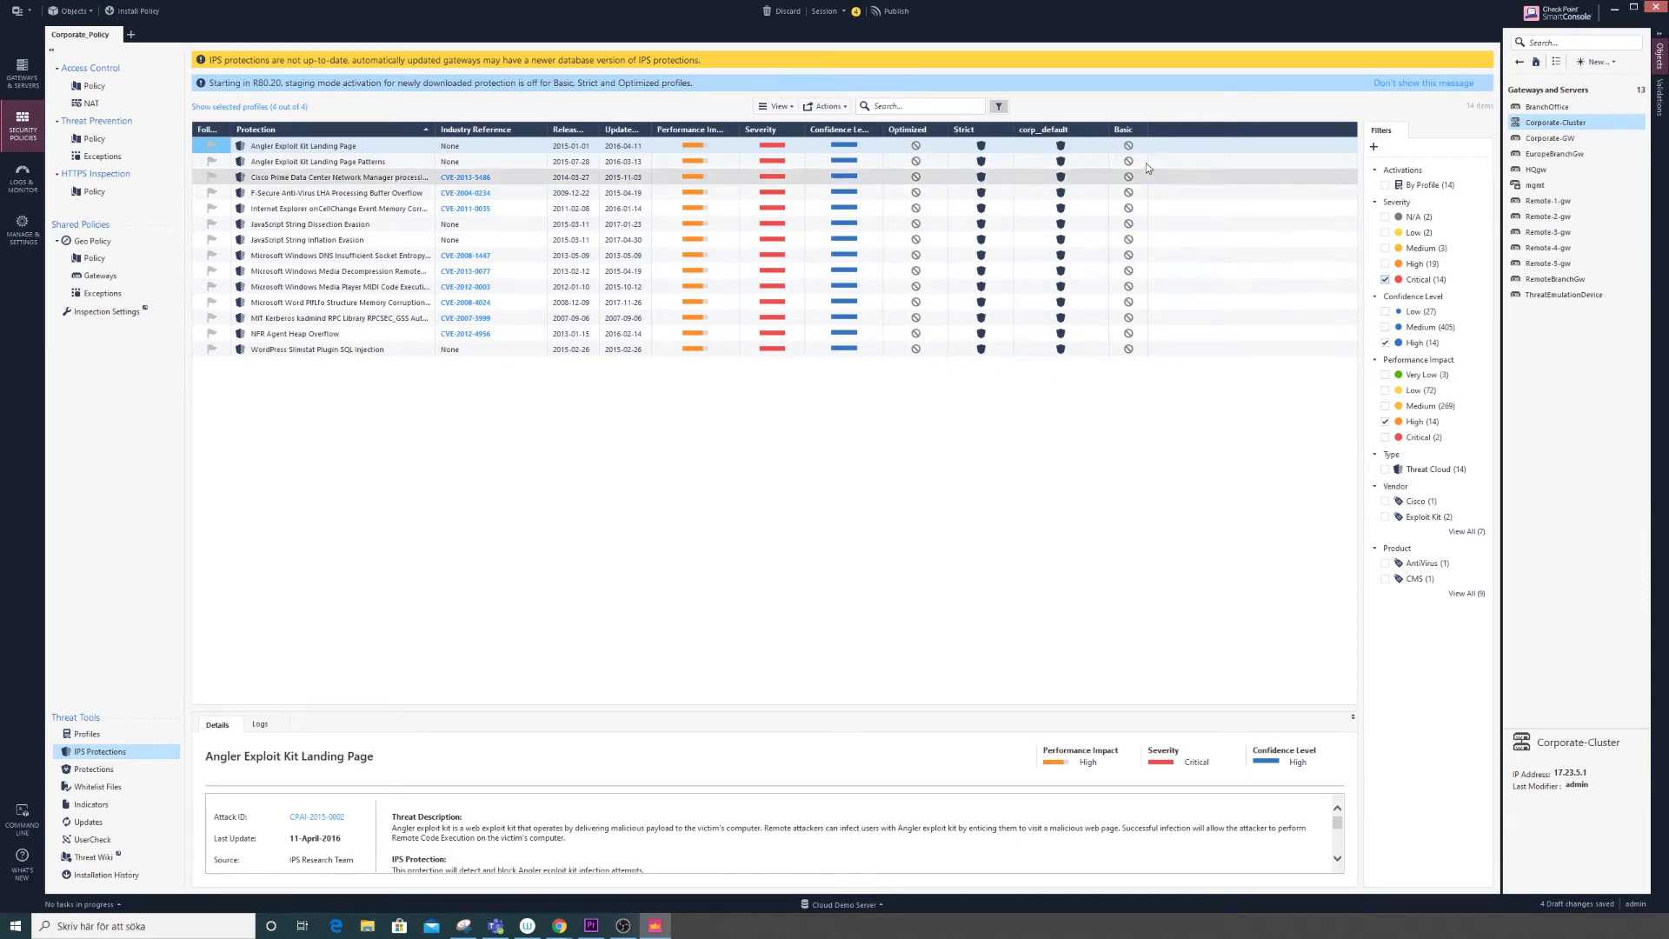
{"action": "left_click", "coordinate": [1386, 421]}
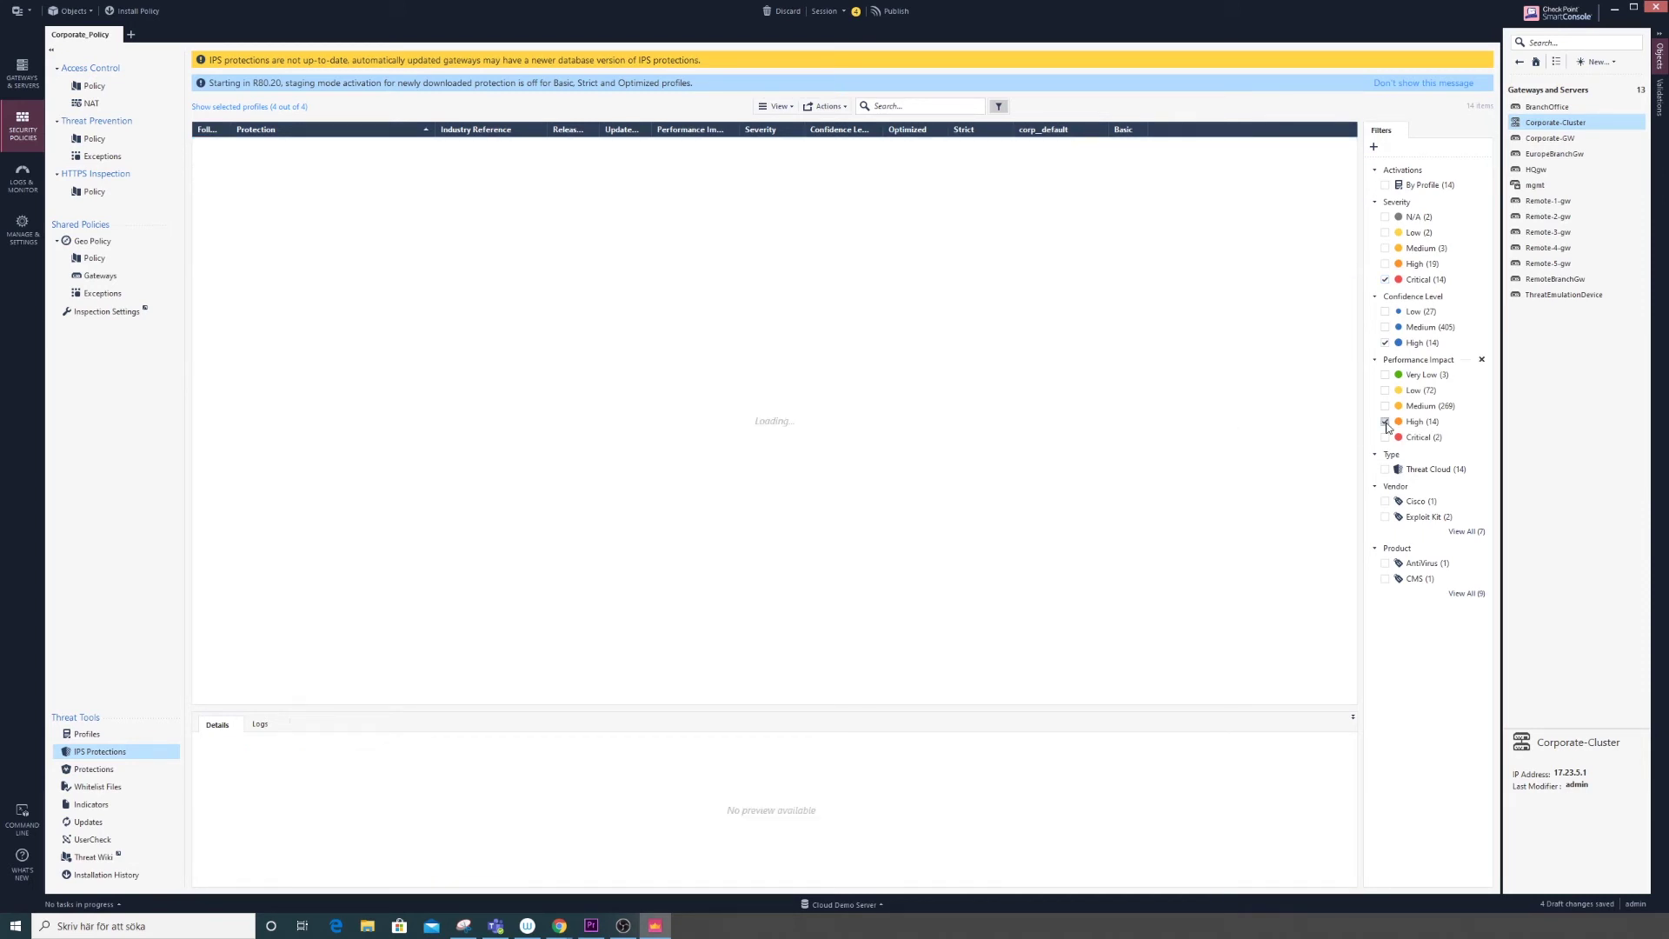
{"action": "left_click", "coordinate": [1385, 343]}
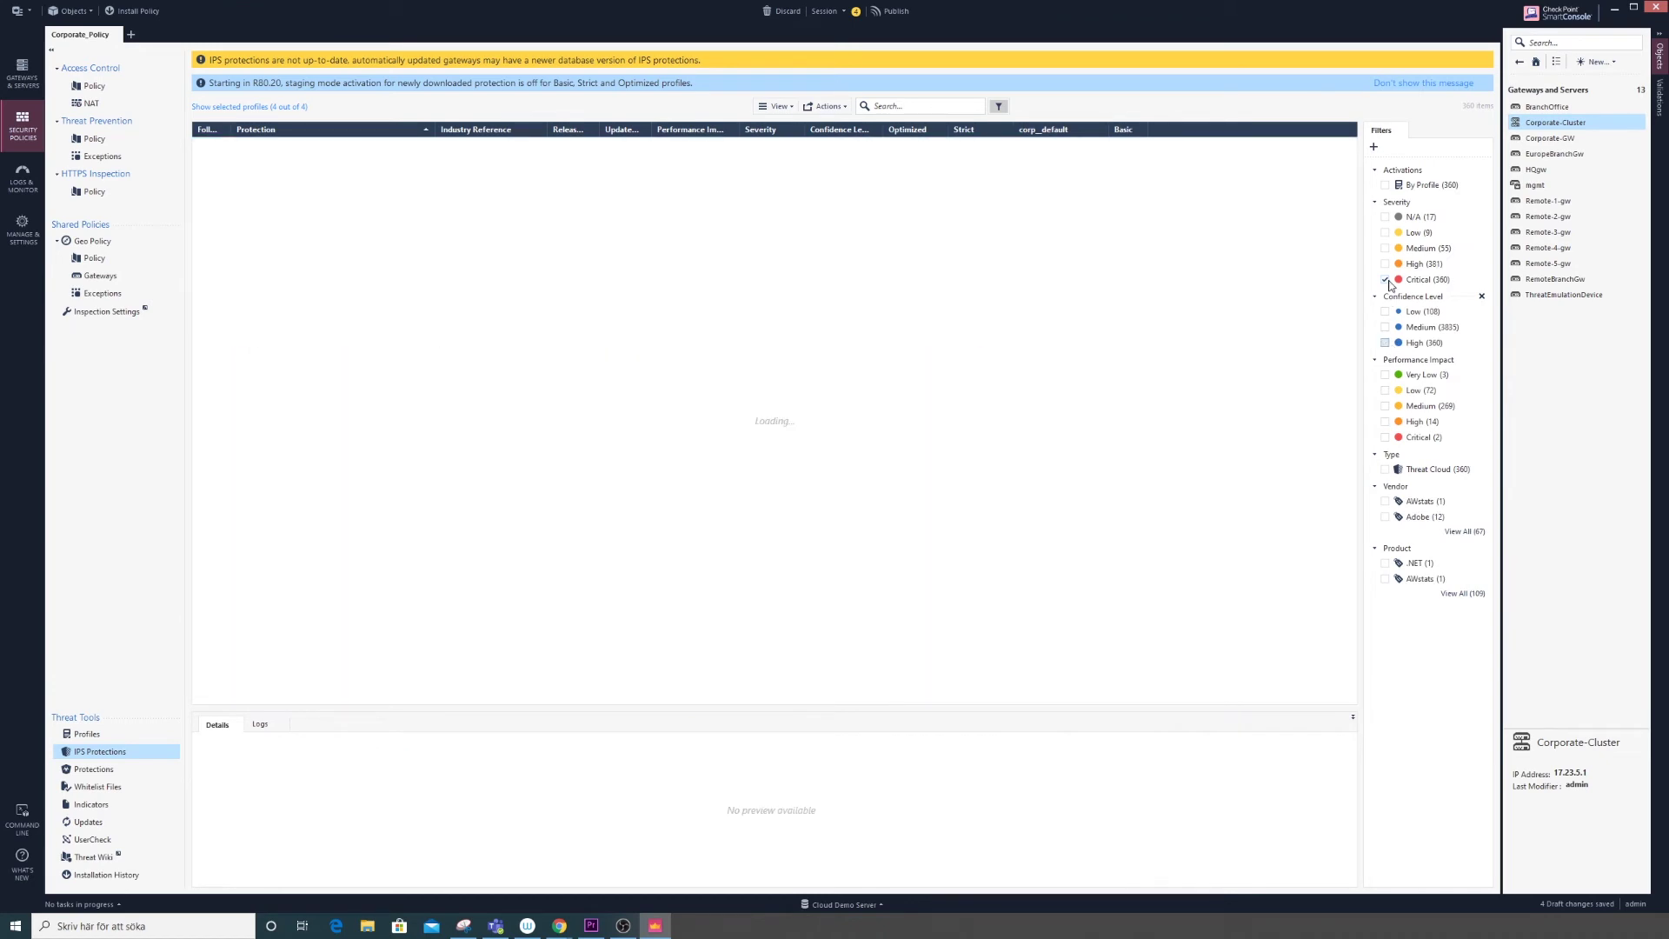
{"action": "left_click", "coordinate": [1387, 281]}
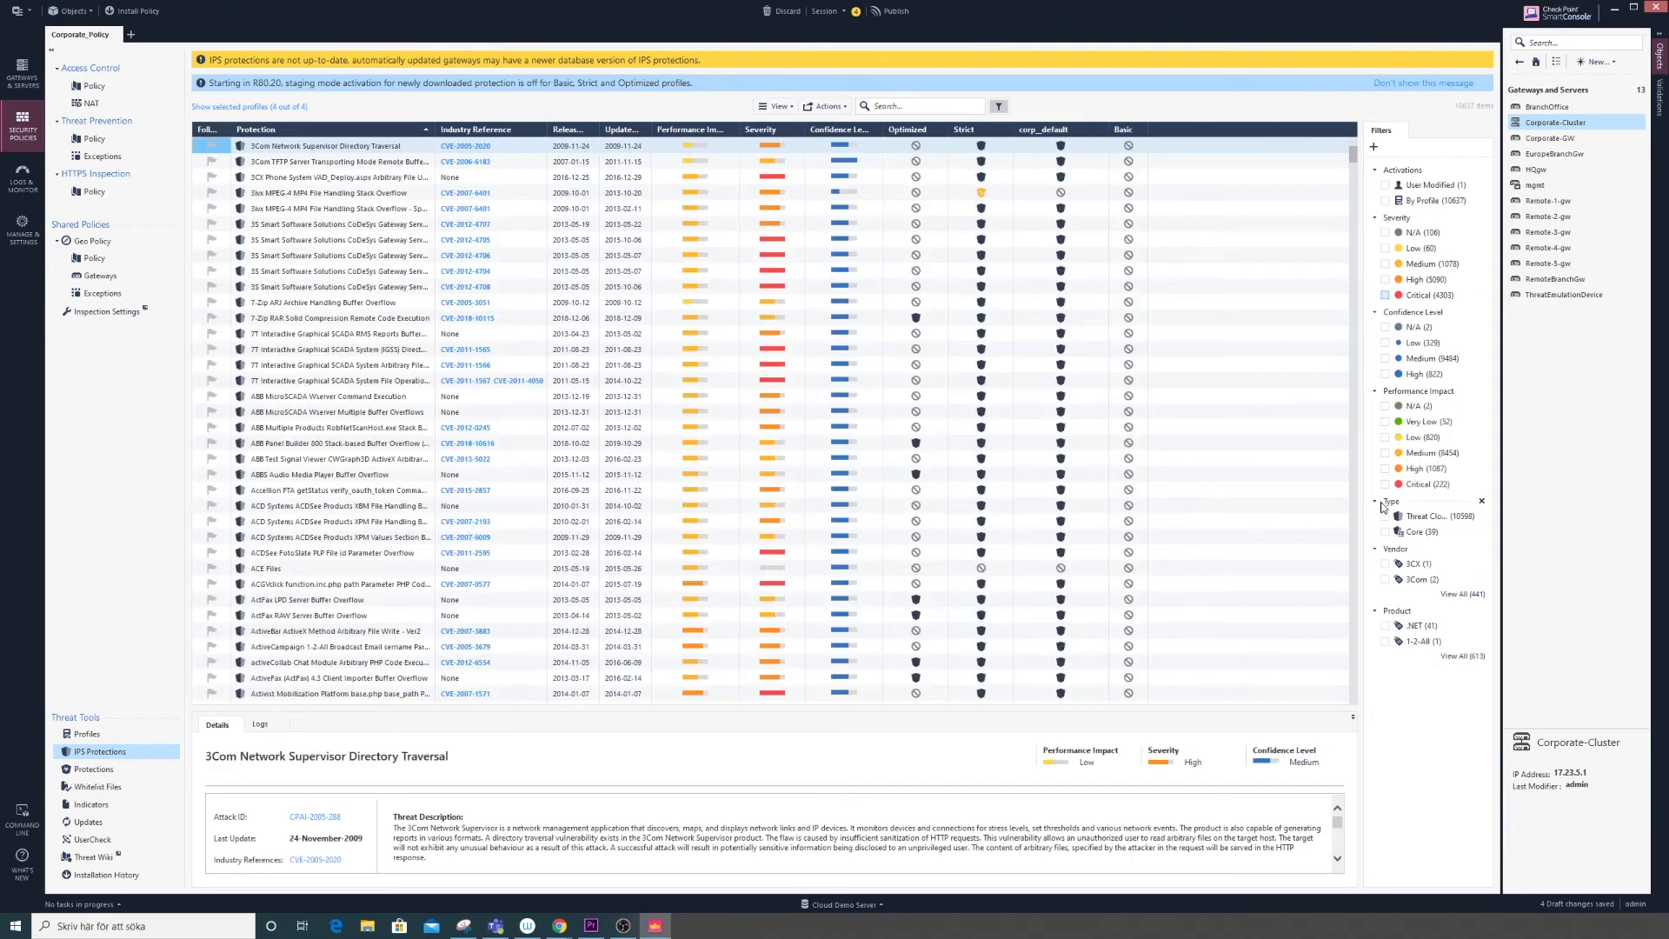
Filter the IPS protections by the vendor Cisco and examine the Cisco ASA Disable Password Remote Code Execution protection.
{"action": "left_click", "coordinate": [1465, 600]}
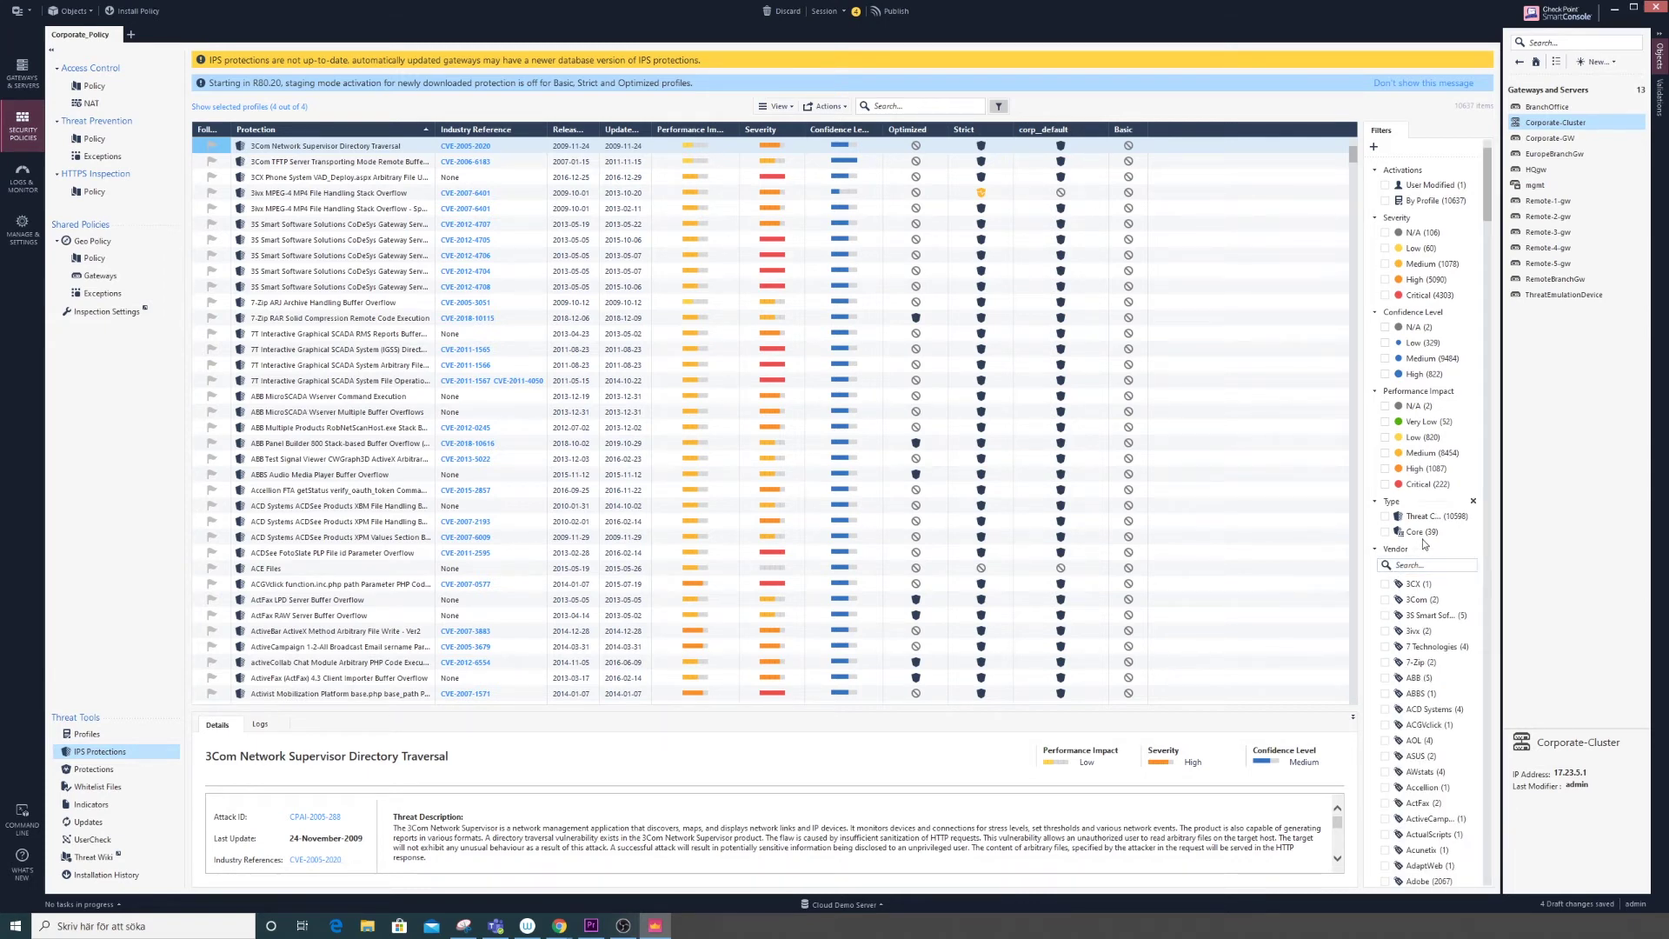
{"action": "left_click", "coordinate": [1419, 565]}
{"action": "type", "text": "cisco"}
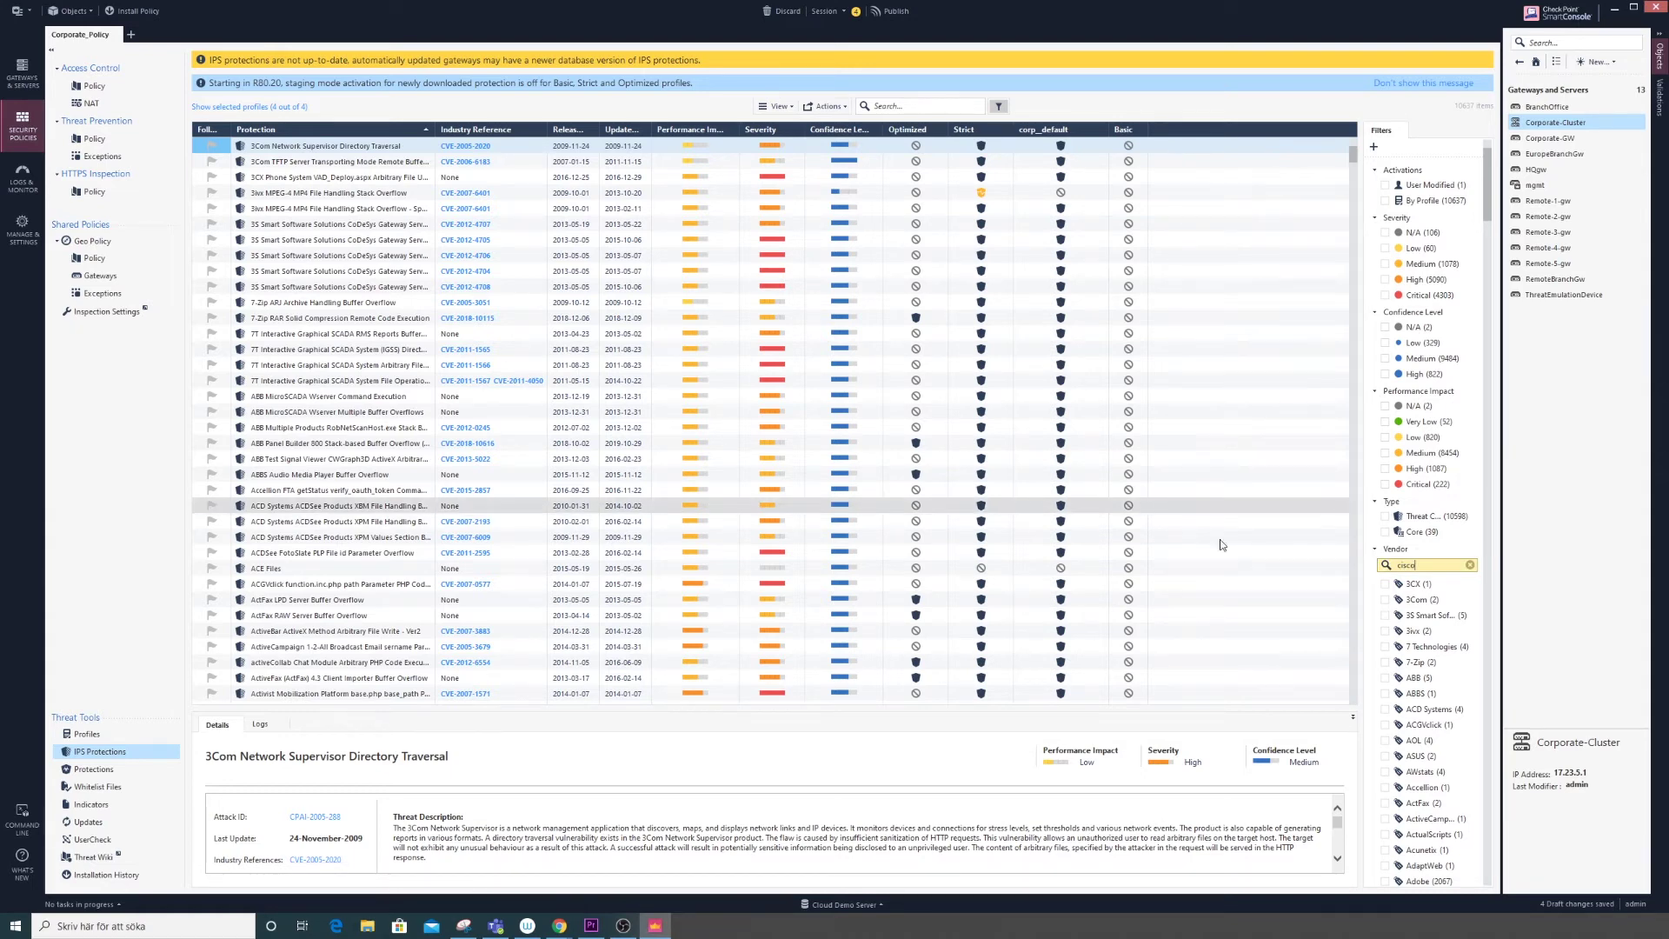
{"action": "left_click", "coordinate": [1387, 585]}
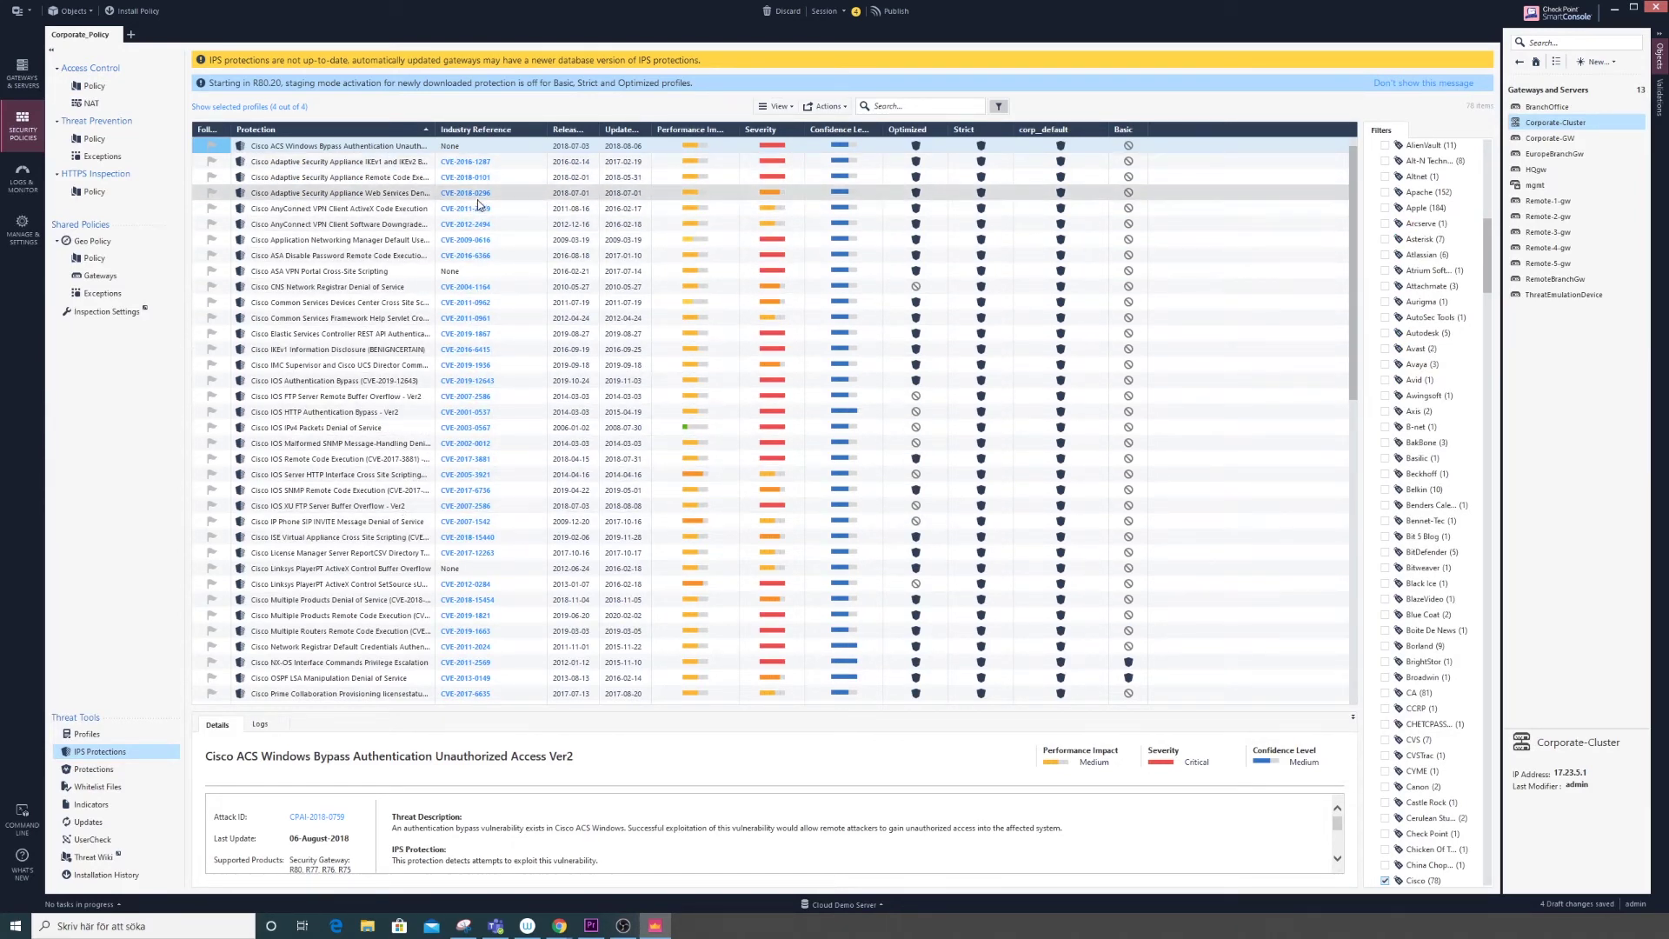
{"action": "left_click", "coordinate": [489, 254]}
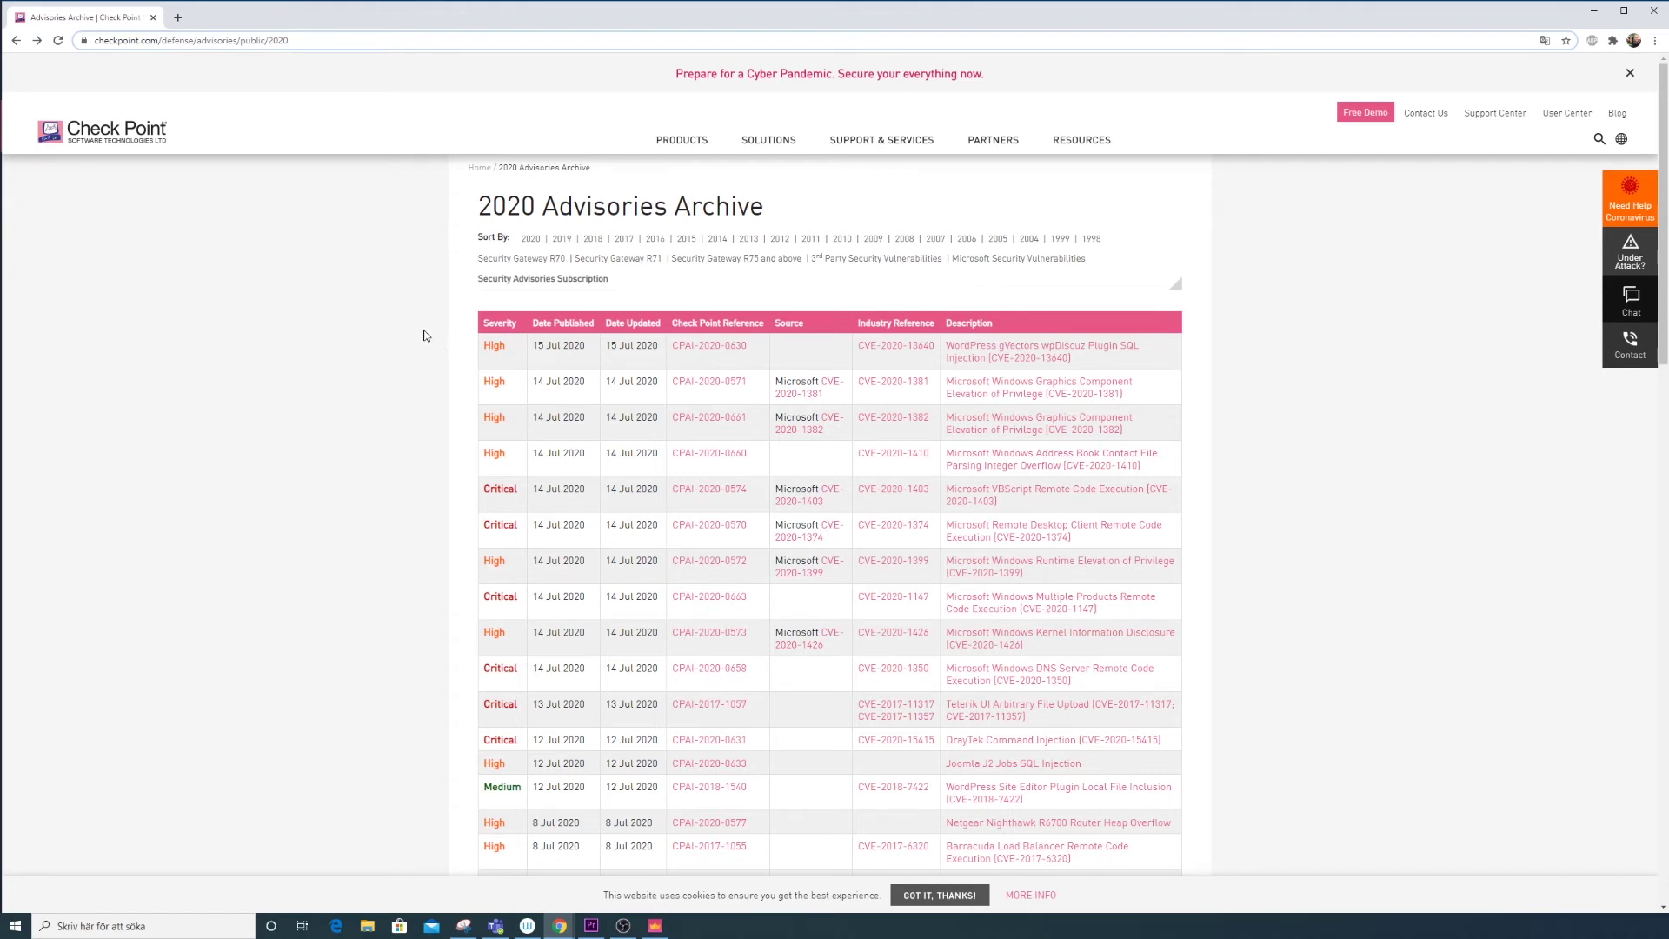
In the browser's 2020 Advisories Archive, open the Microsoft Windows DNS Server advisory and follow CVE-2020-1350 to its Microsoft reference.
{"action": "left_click", "coordinate": [526, 242]}
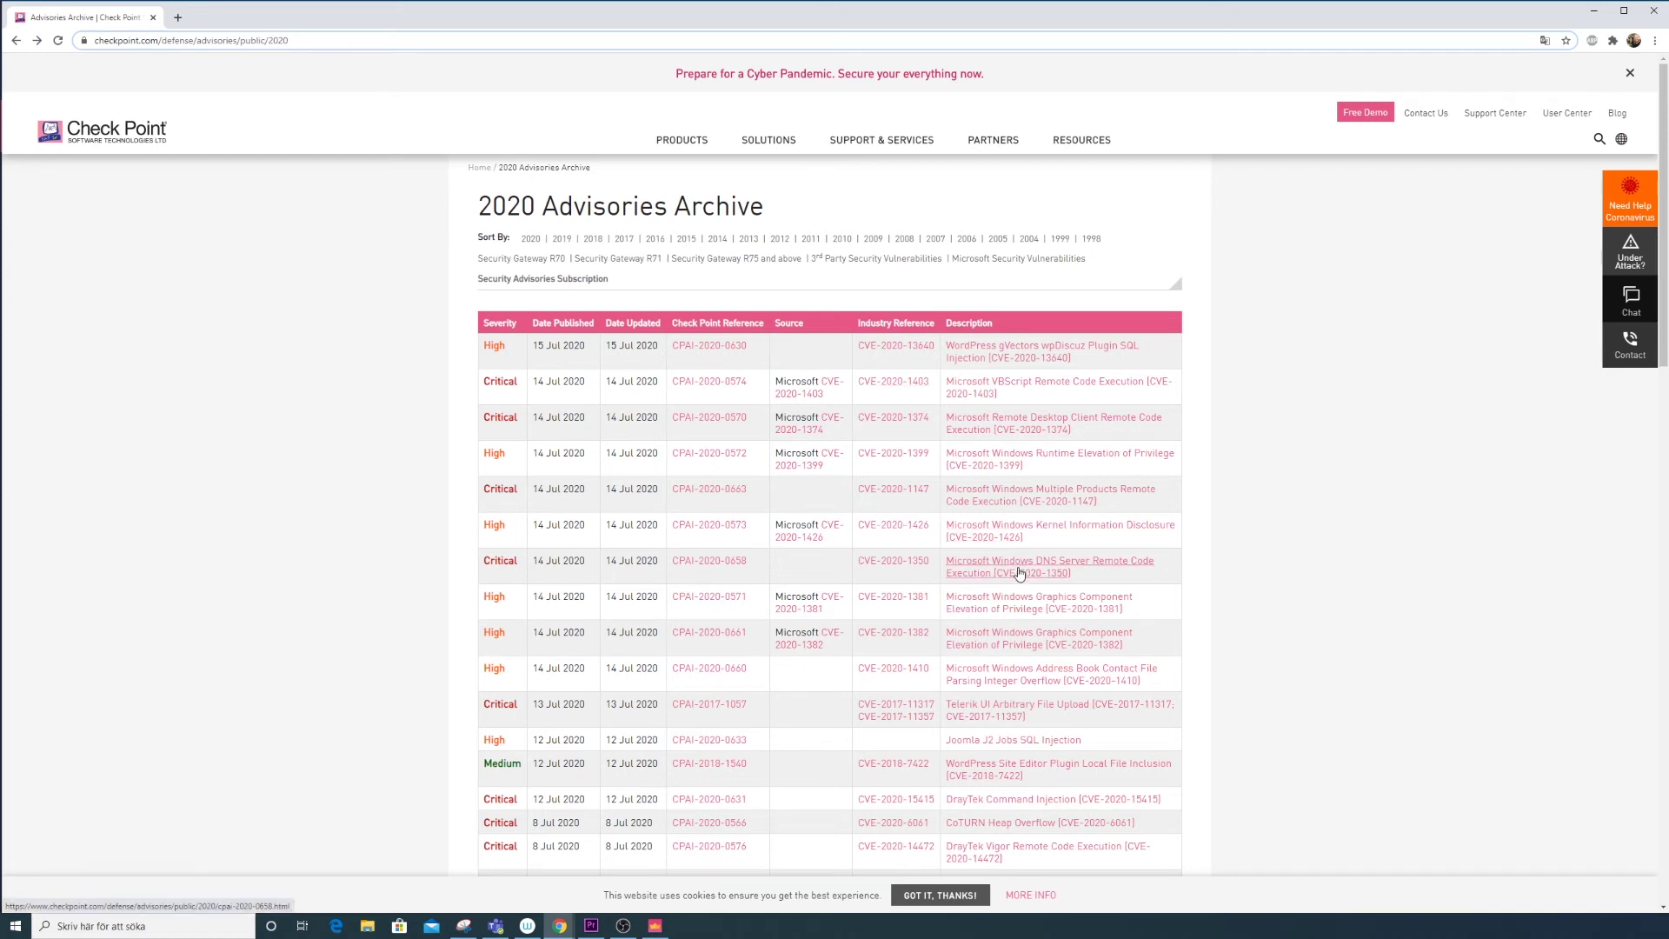
{"action": "left_click", "coordinate": [953, 572]}
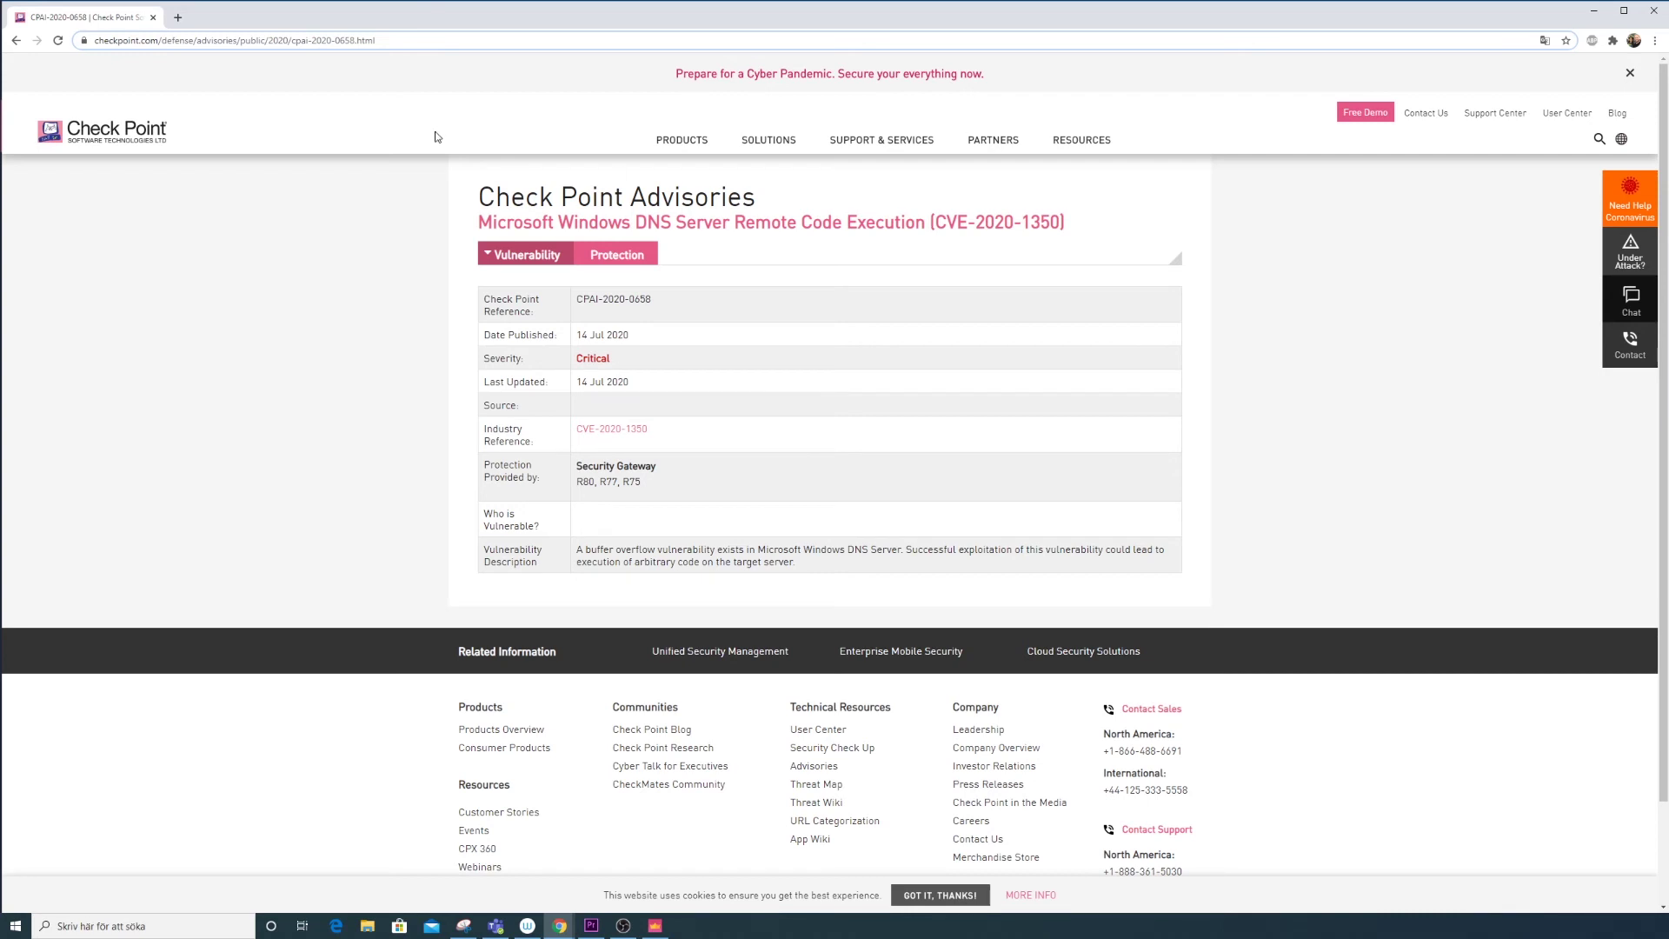
{"action": "left_click", "coordinate": [623, 430]}
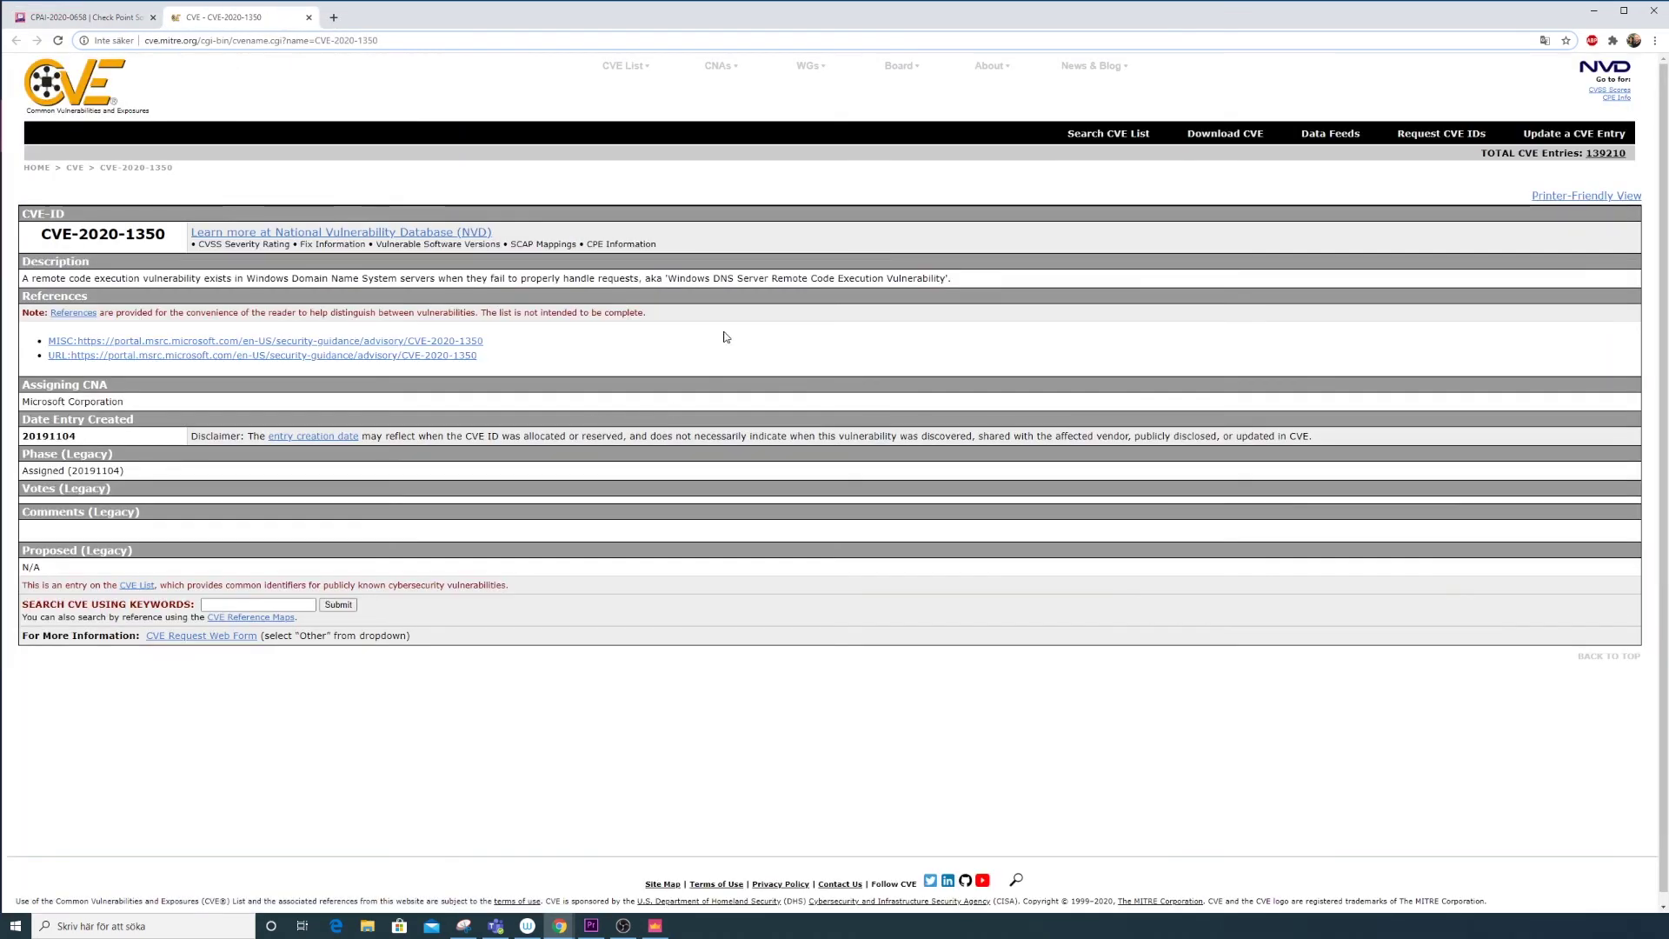
{"action": "left_click", "coordinate": [287, 341]}
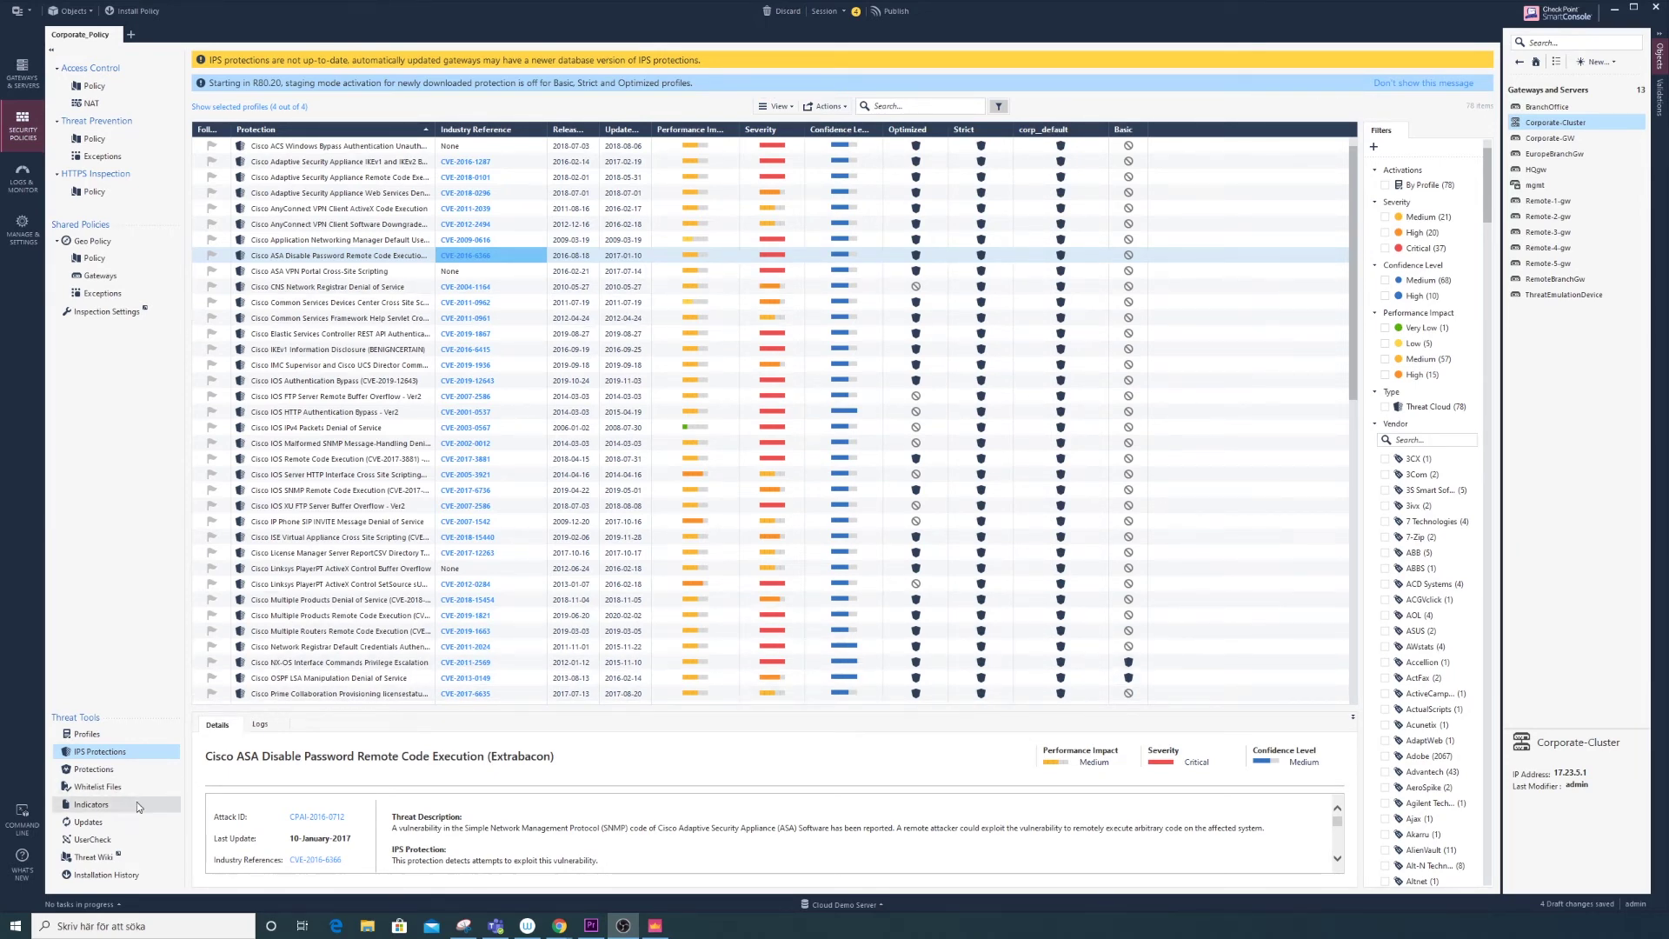
Open the Threat Prevention updates in SmartConsole and publish the session under the suggested session name.
{"action": "left_click", "coordinate": [90, 822]}
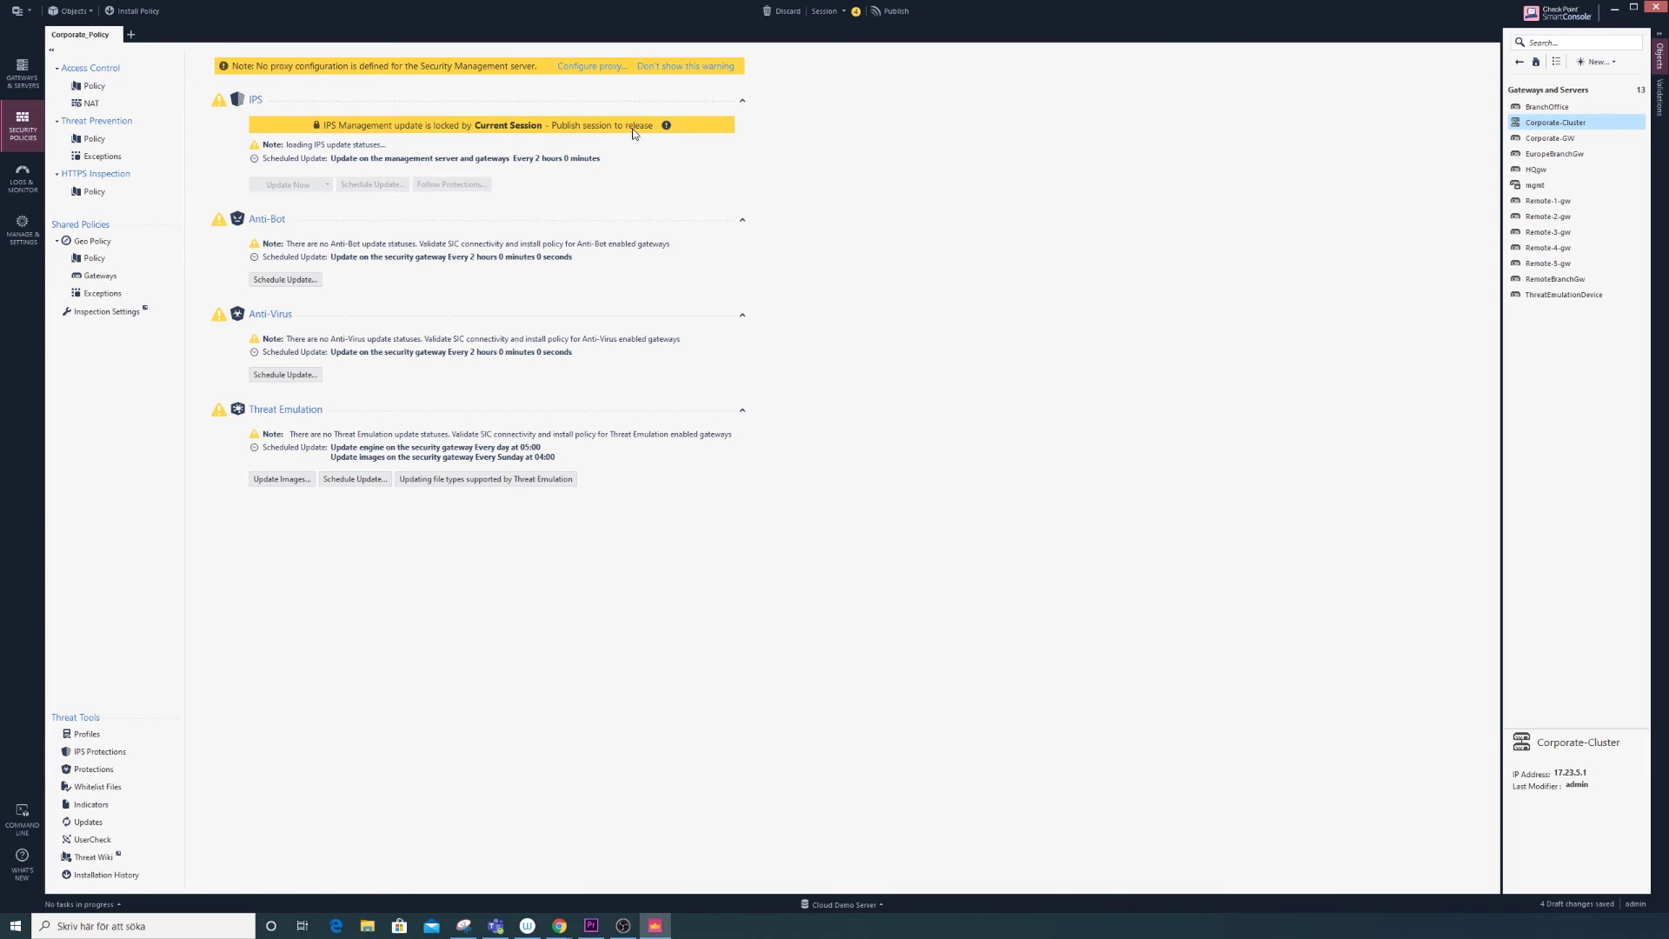
{"action": "left_click", "coordinate": [896, 12]}
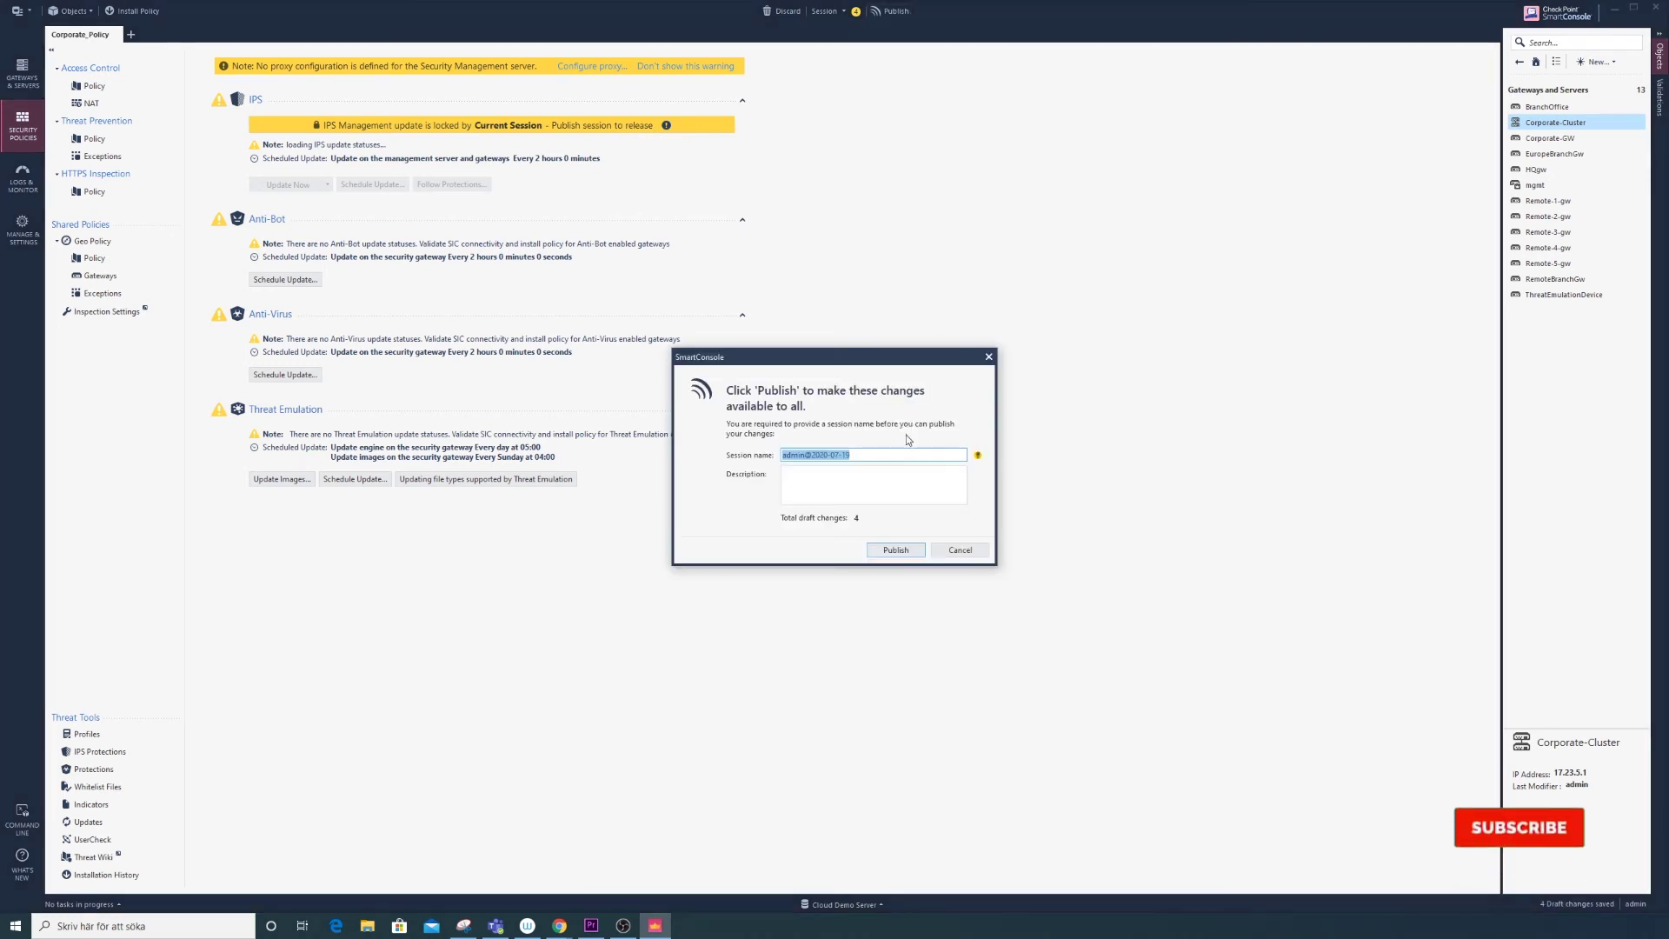
{"action": "left_click", "coordinate": [899, 549]}
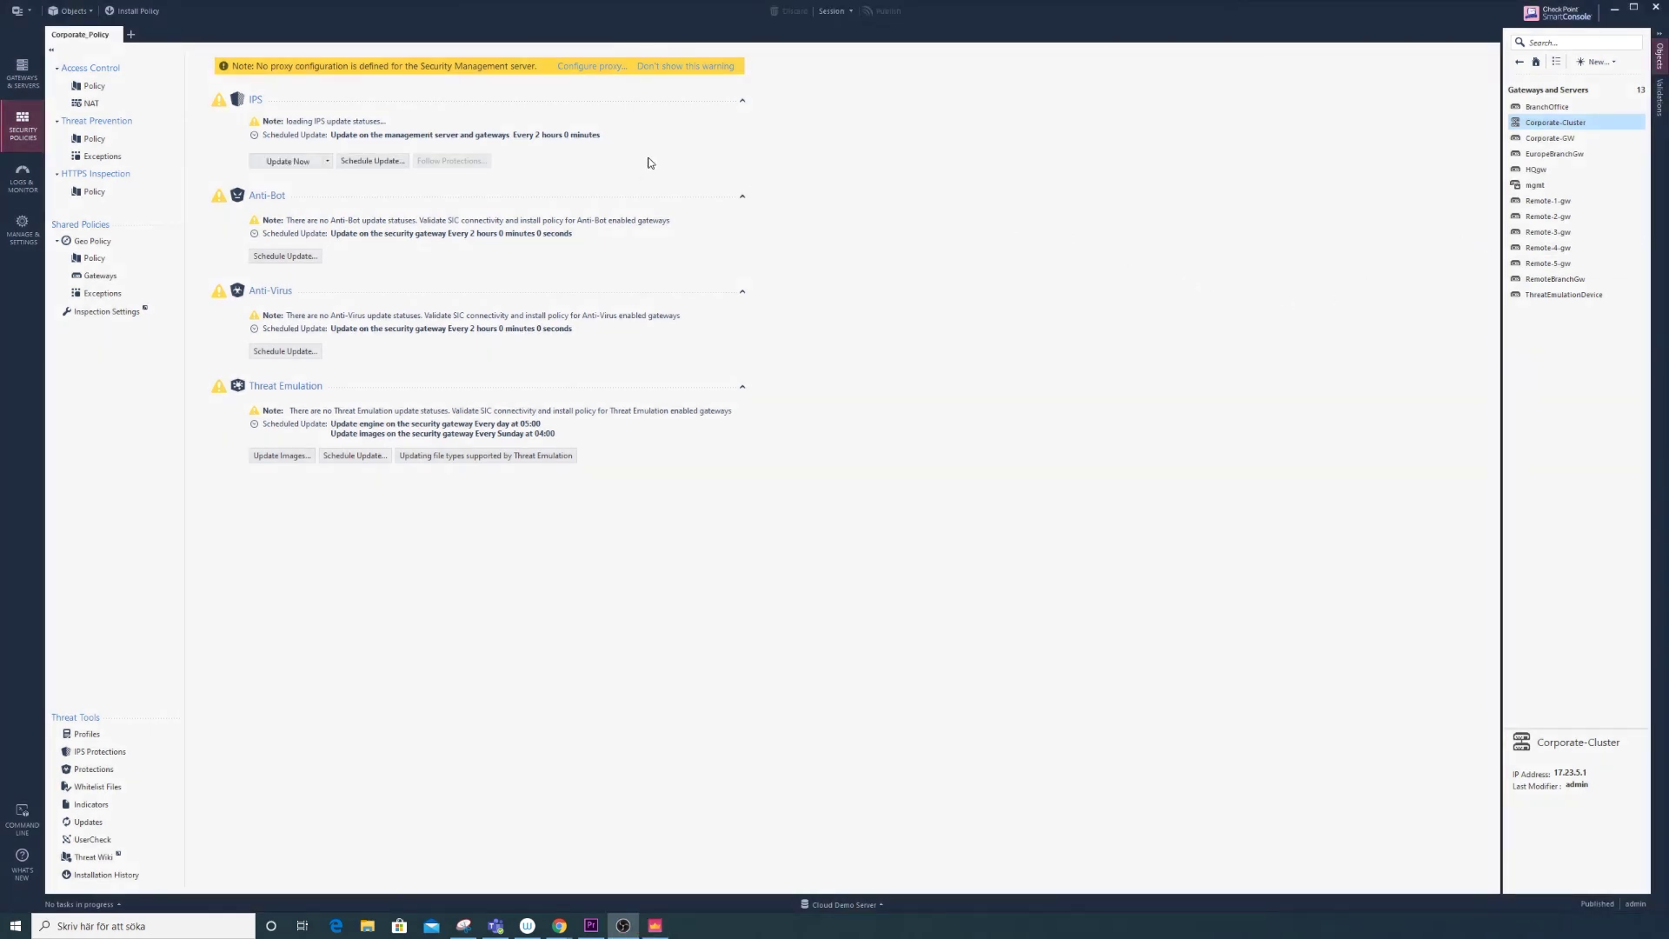
Check the IPS update options and try to open the IPS scheduled update settings.
{"action": "left_click", "coordinate": [326, 161]}
{"action": "left_click", "coordinate": [401, 113]}
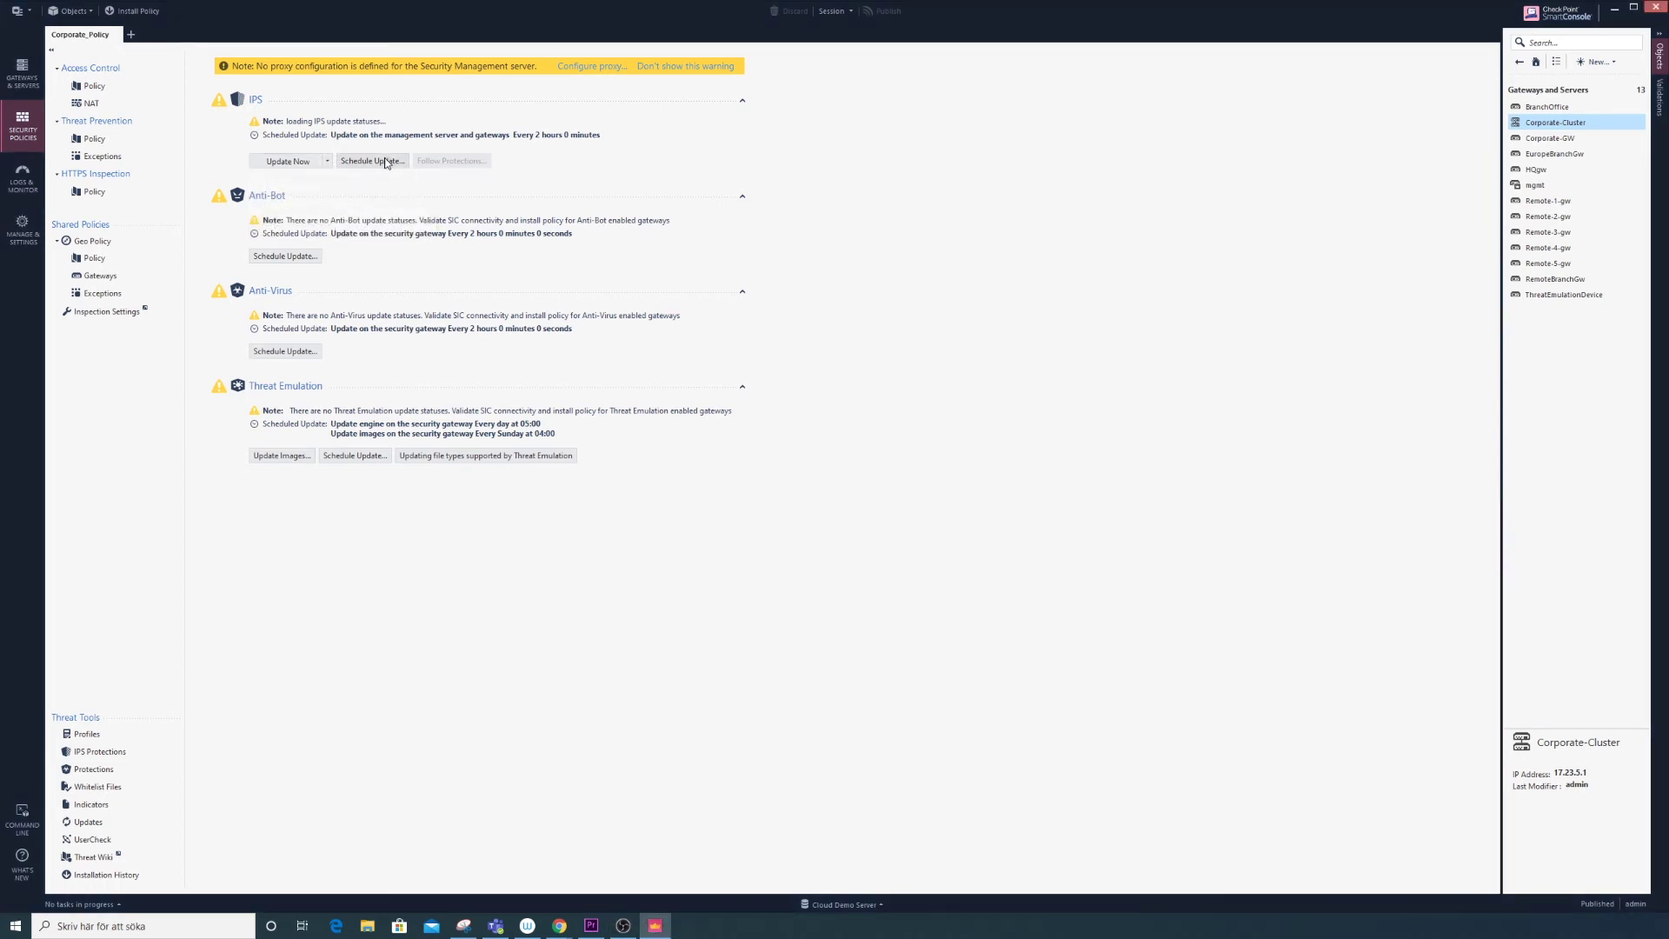
{"action": "left_click", "coordinate": [383, 161]}
{"action": "left_click_drag", "start_coordinate": [1165, 412], "coordinate": [867, 353]}
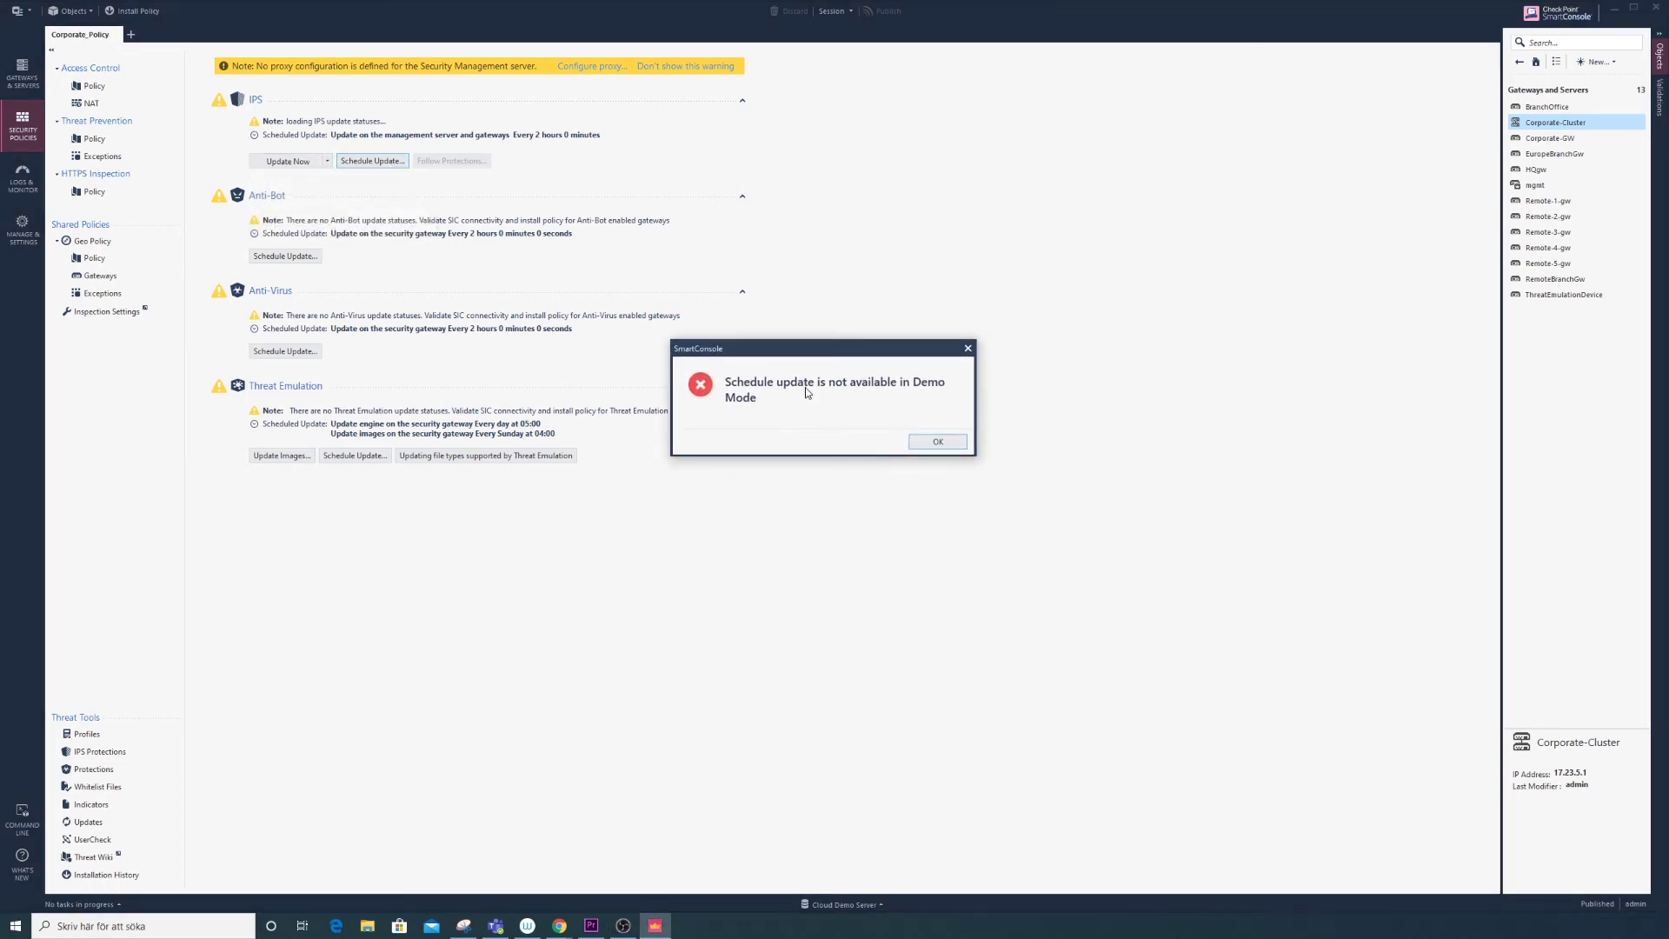
{"action": "left_click", "coordinate": [933, 443]}
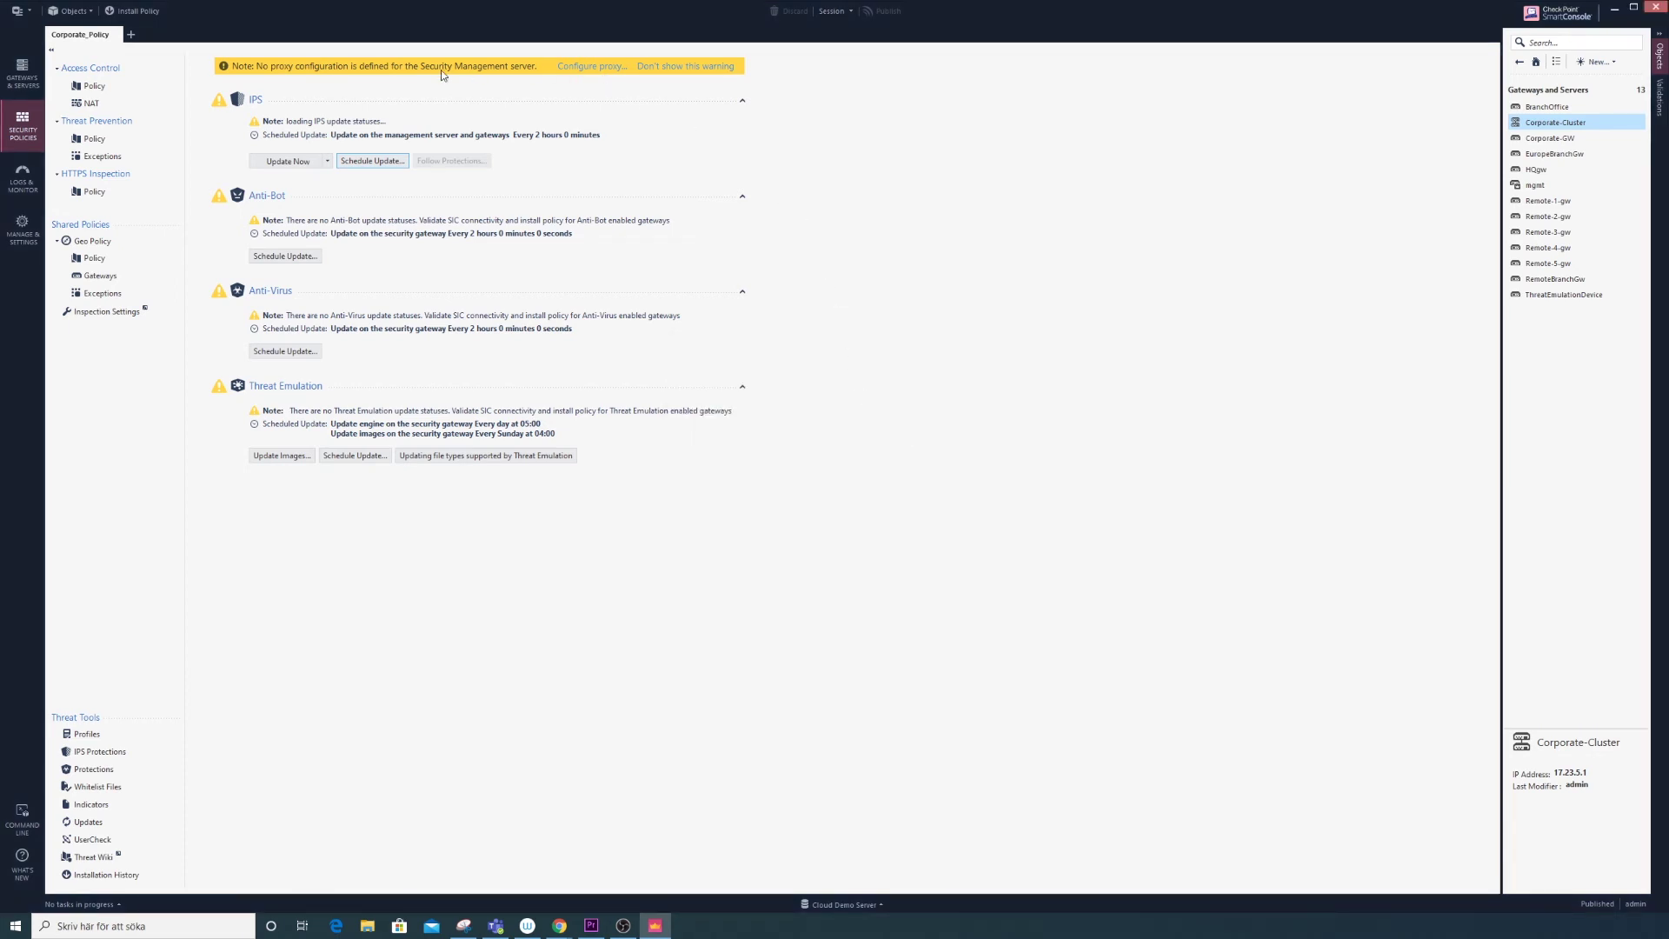
Show the Threat Prevention columns for the gateways and examine the IPS update status details of fw2784-vs-DC-Internet.
{"action": "left_click", "coordinate": [29, 70]}
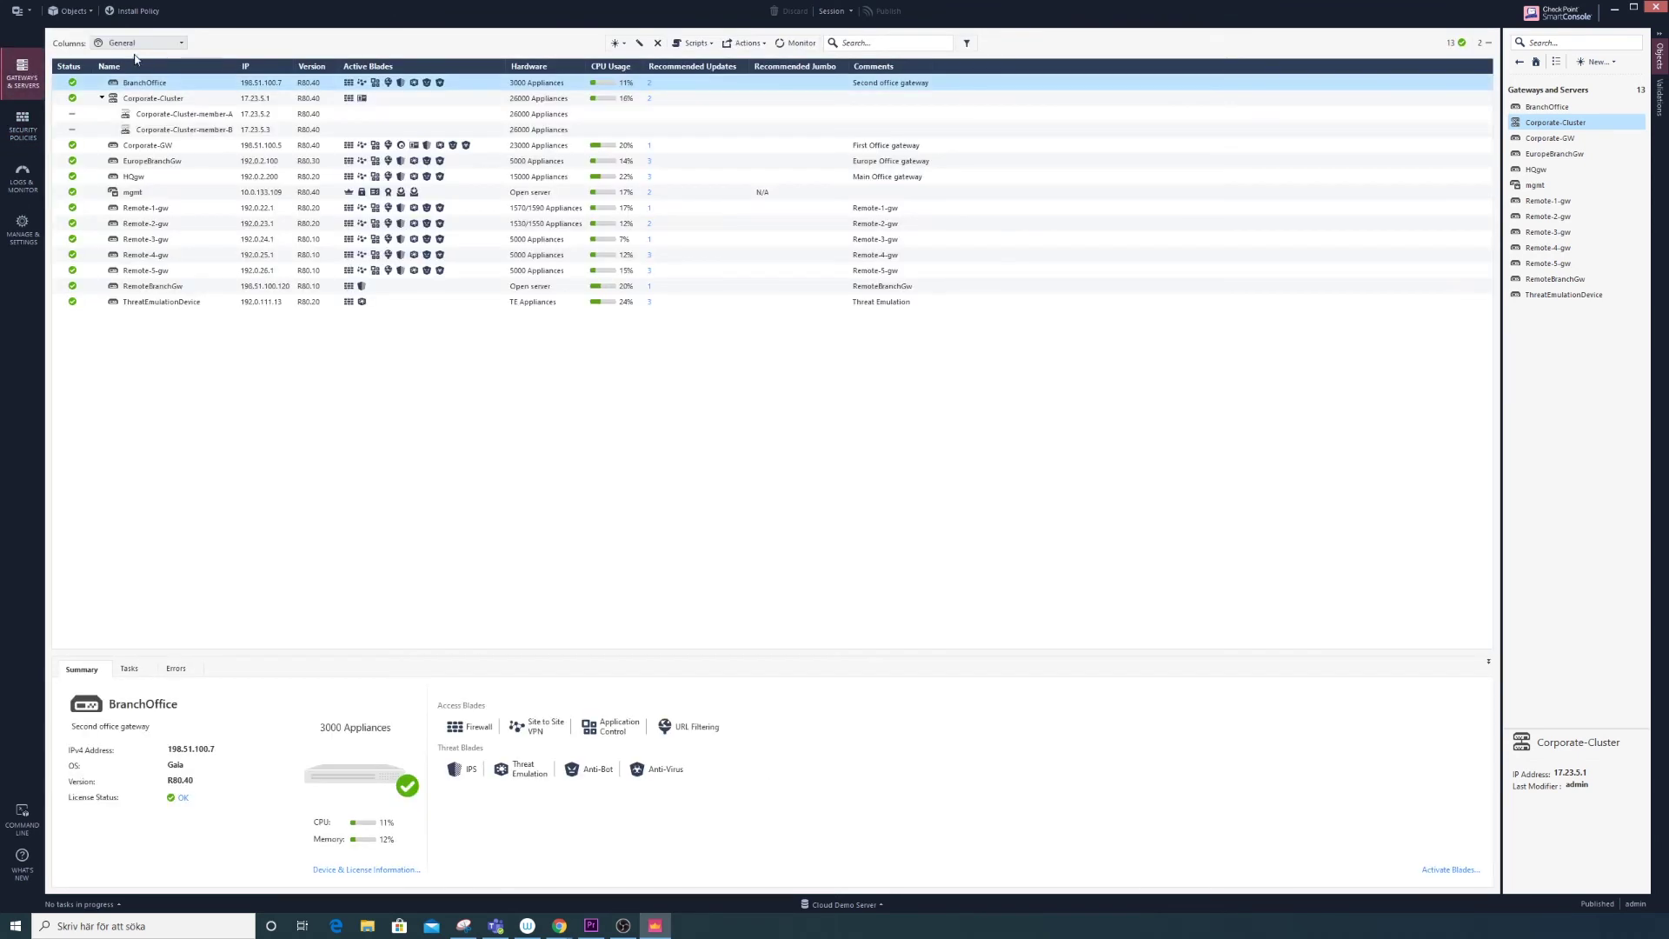
{"action": "left_click", "coordinate": [144, 43]}
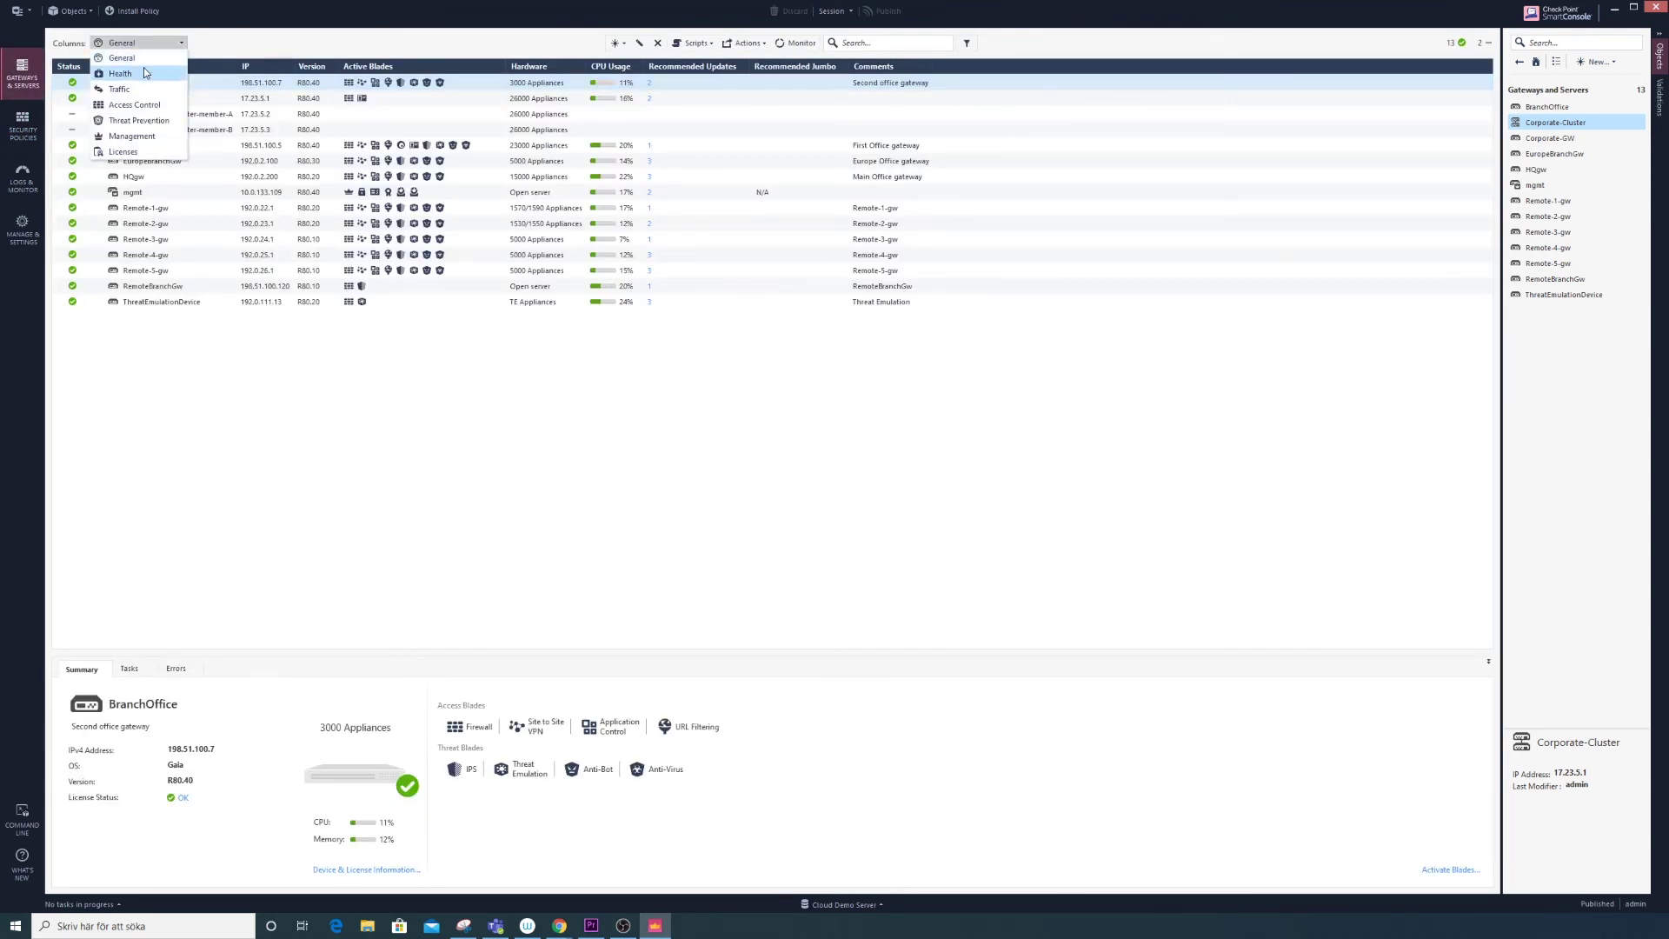
{"action": "left_click", "coordinate": [144, 120]}
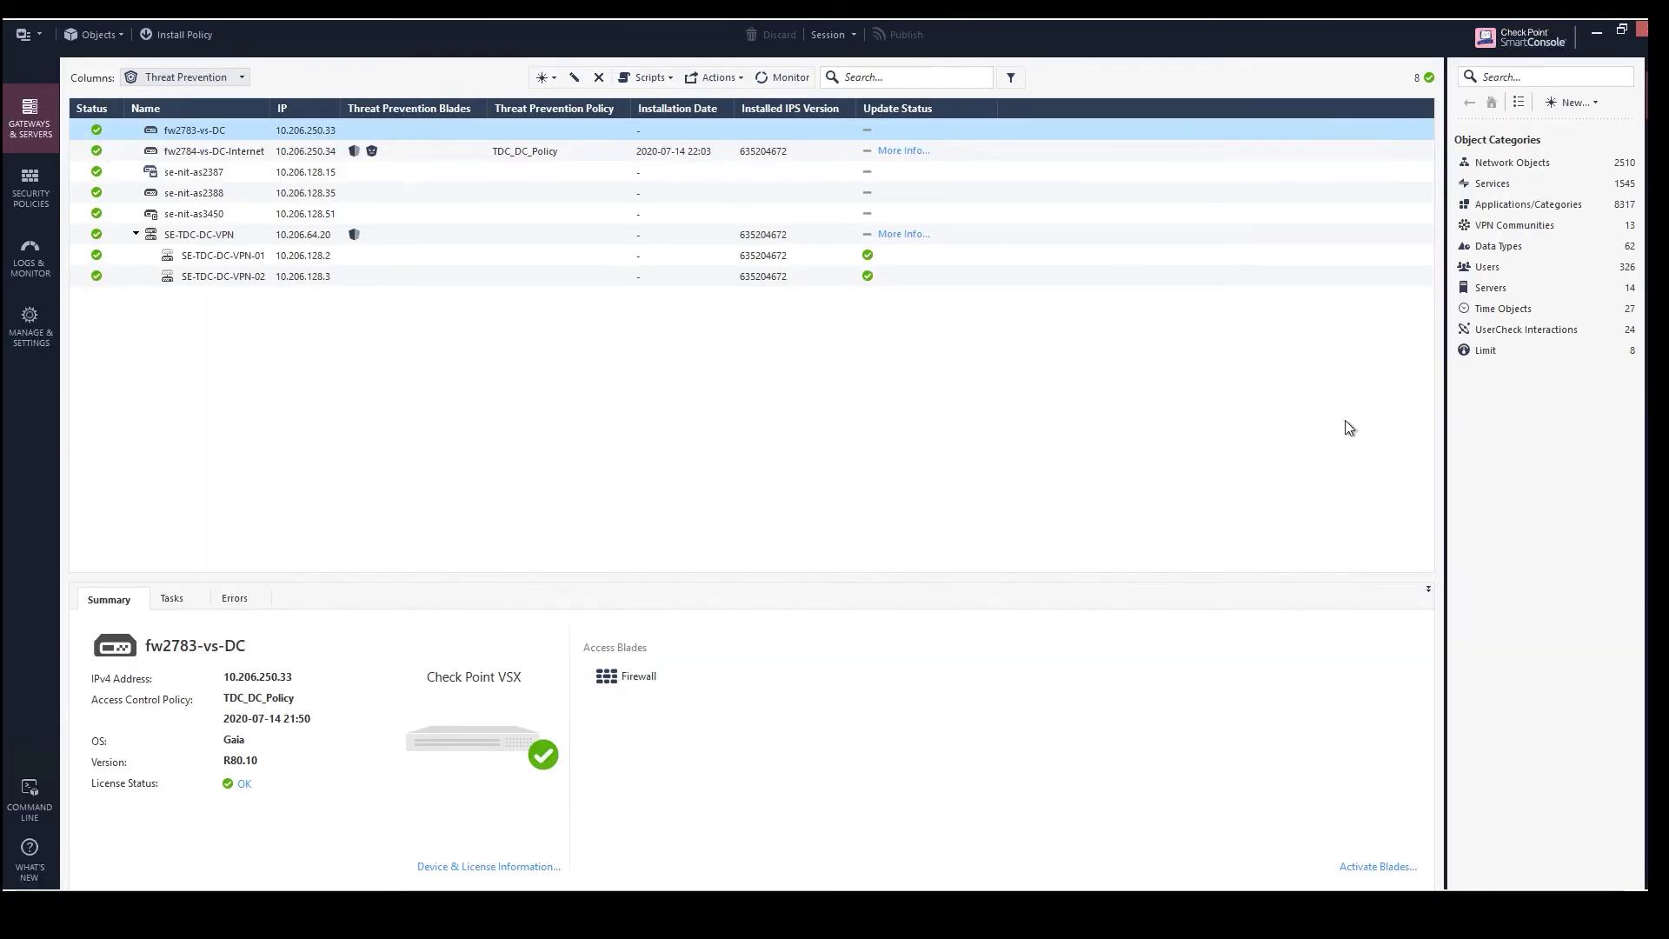
{"action": "left_click", "coordinate": [667, 152]}
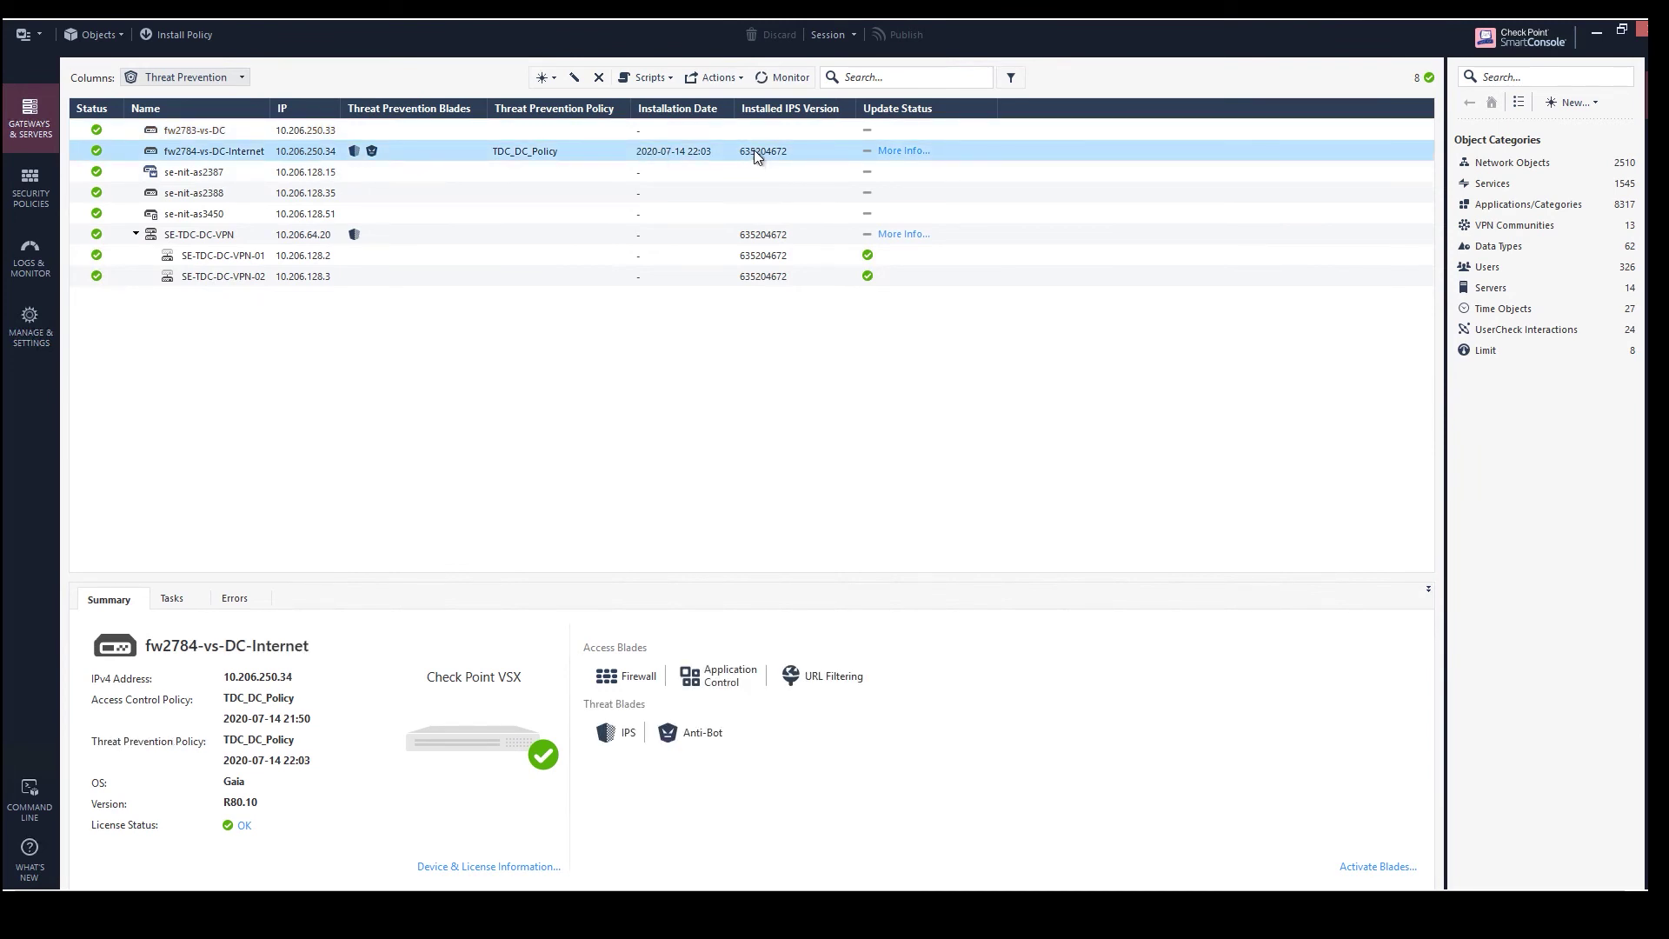
{"action": "left_click", "coordinate": [883, 153]}
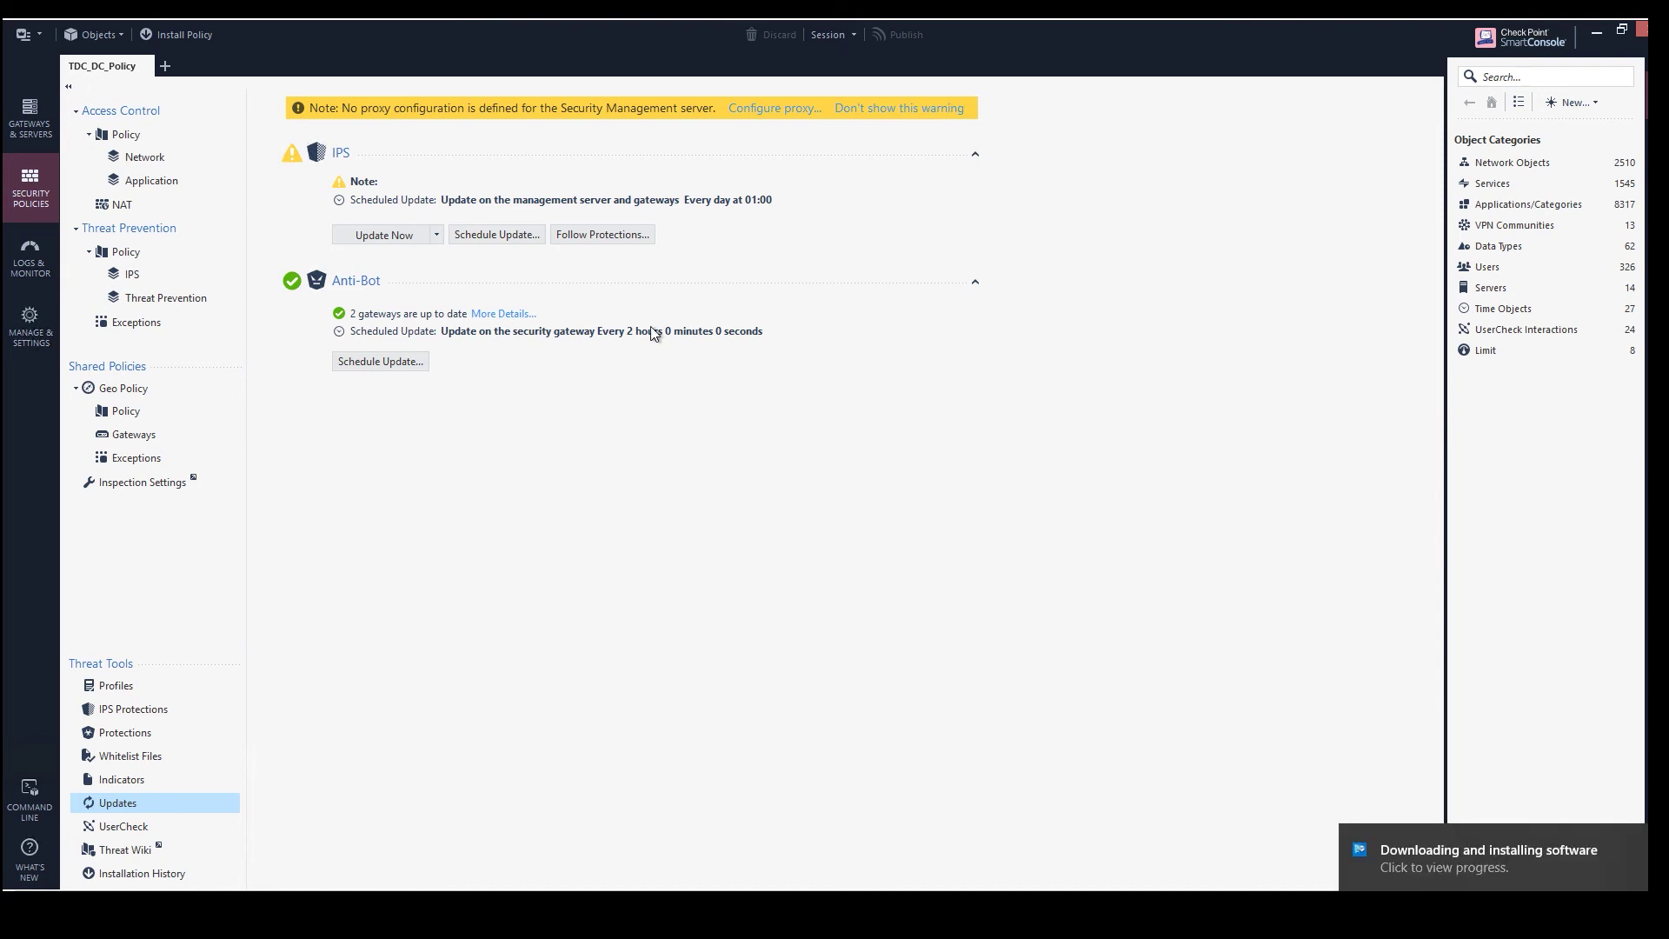
Enable policy installation after successful IPS updates and try limiting the installation targets to fw2784-vs-DC-Internet.
{"action": "left_click", "coordinate": [507, 236]}
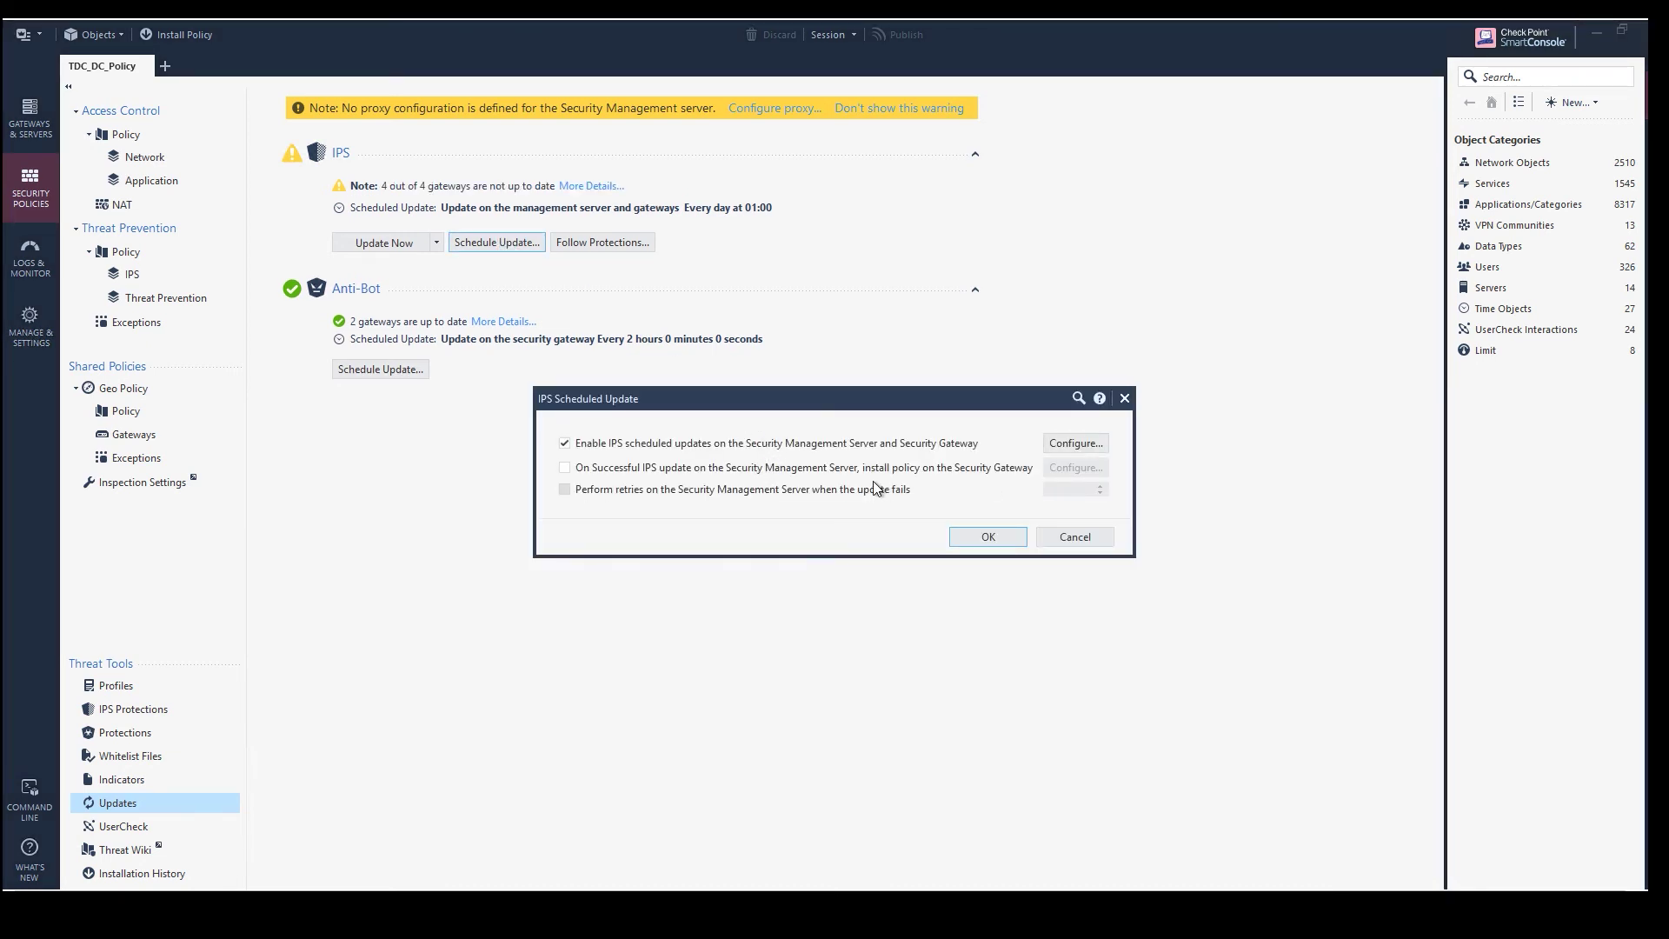
{"action": "left_click", "coordinate": [787, 468]}
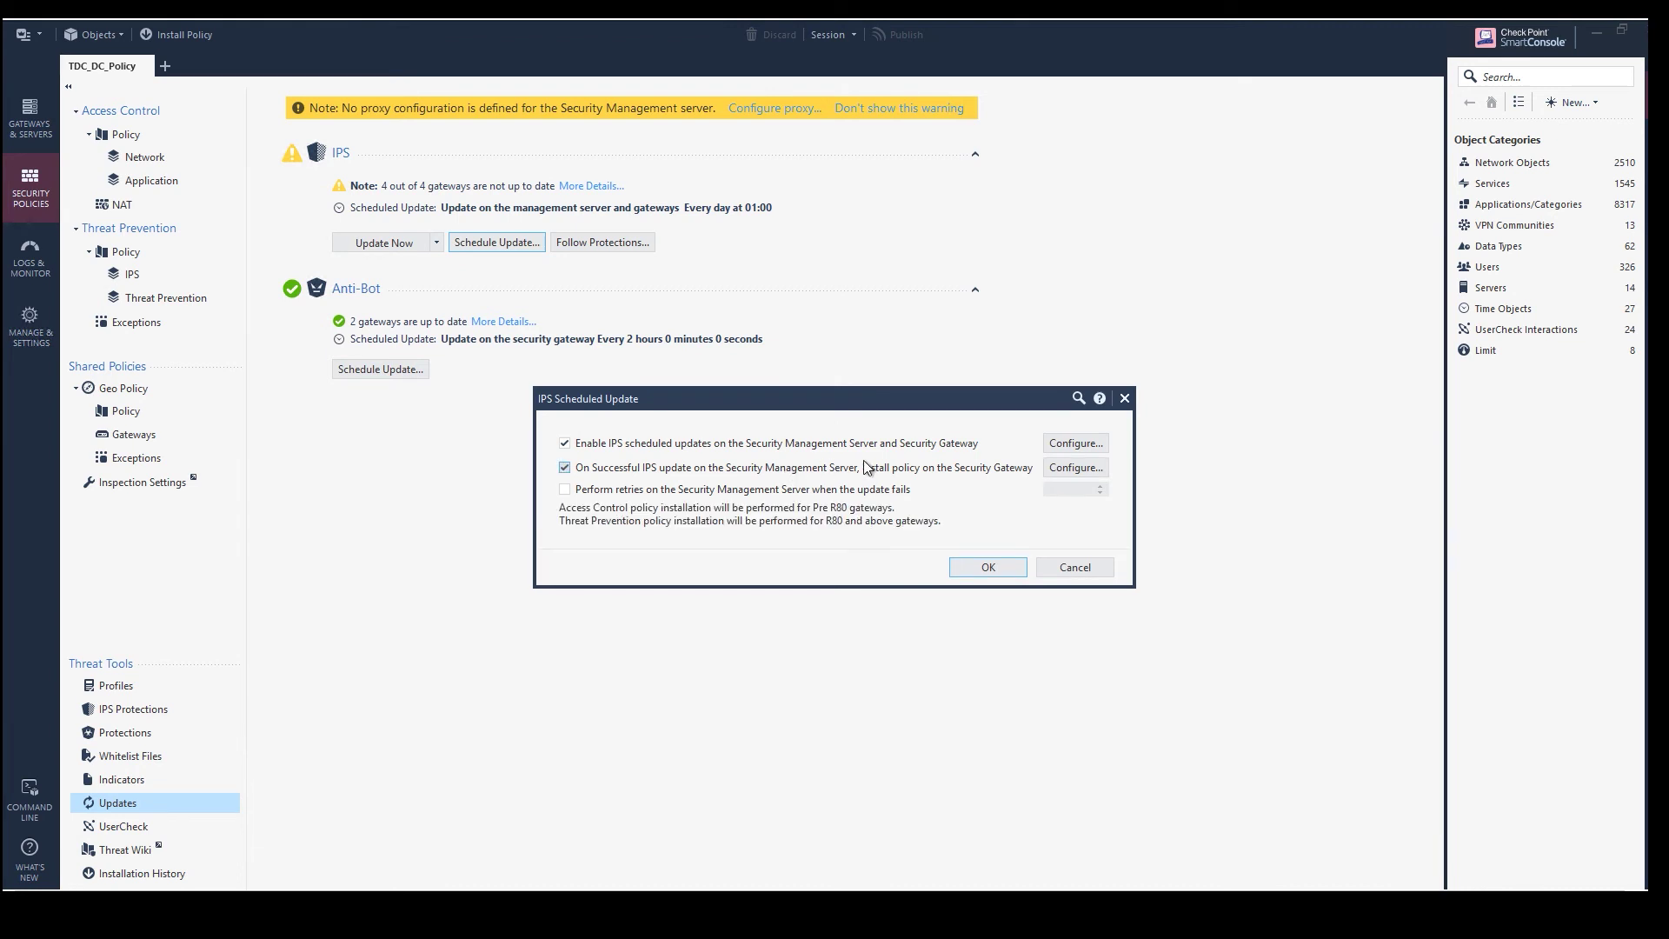
{"action": "left_click", "coordinate": [1072, 468]}
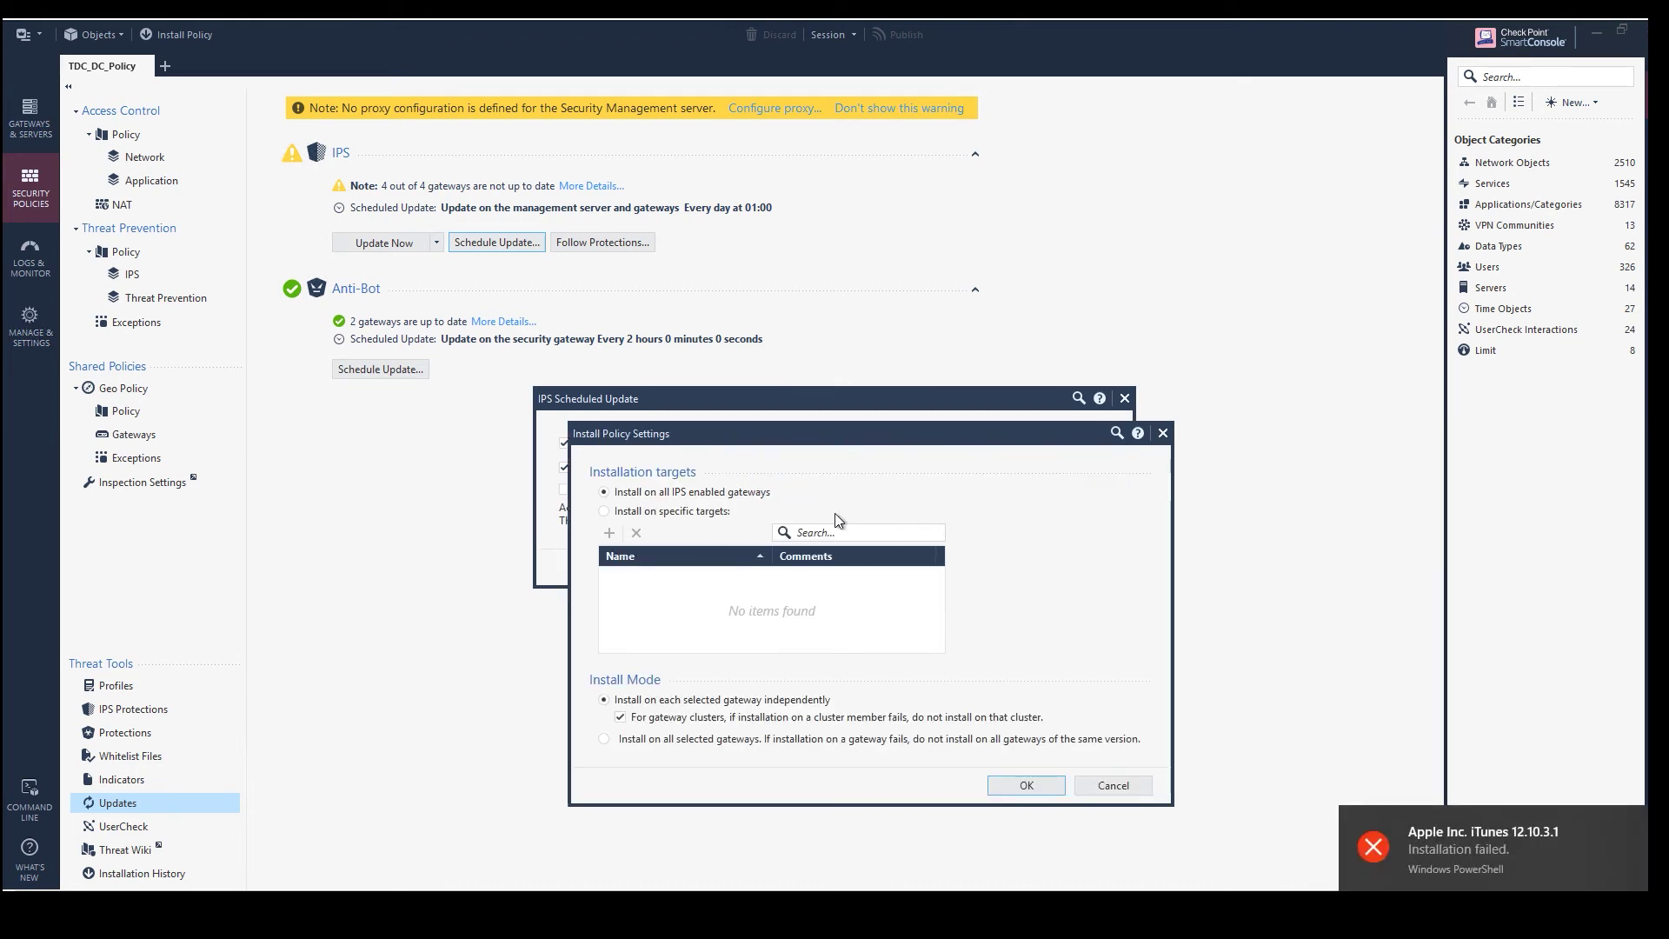
{"action": "left_click", "coordinate": [719, 513]}
{"action": "left_click", "coordinate": [609, 533]}
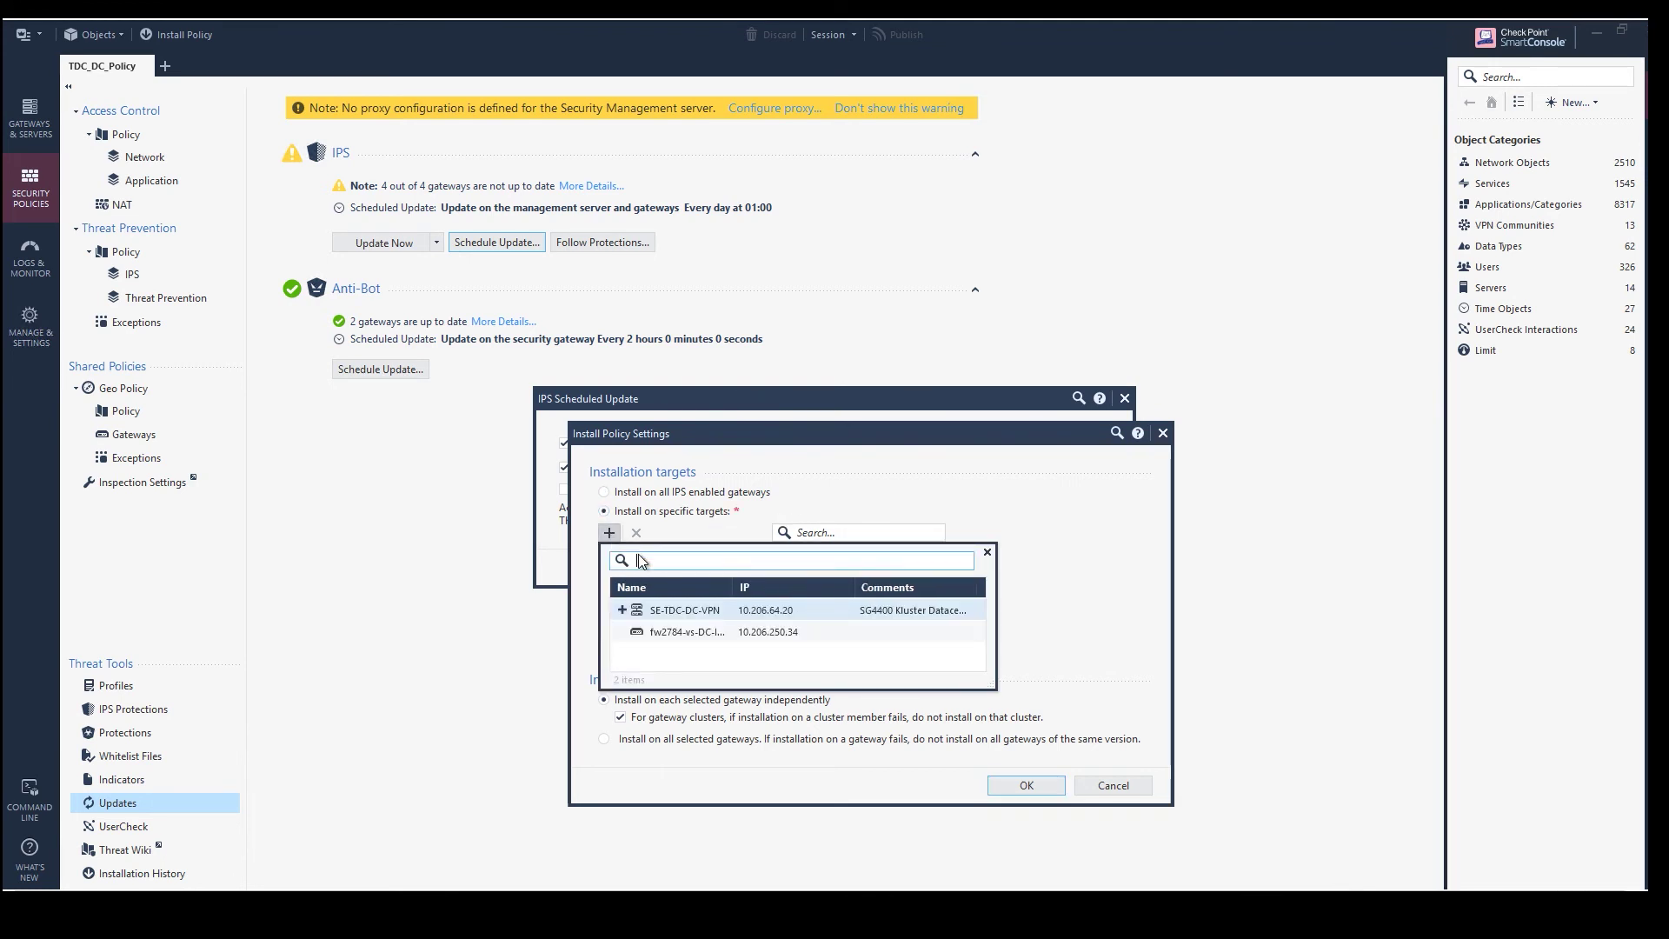
{"action": "left_click", "coordinate": [653, 634]}
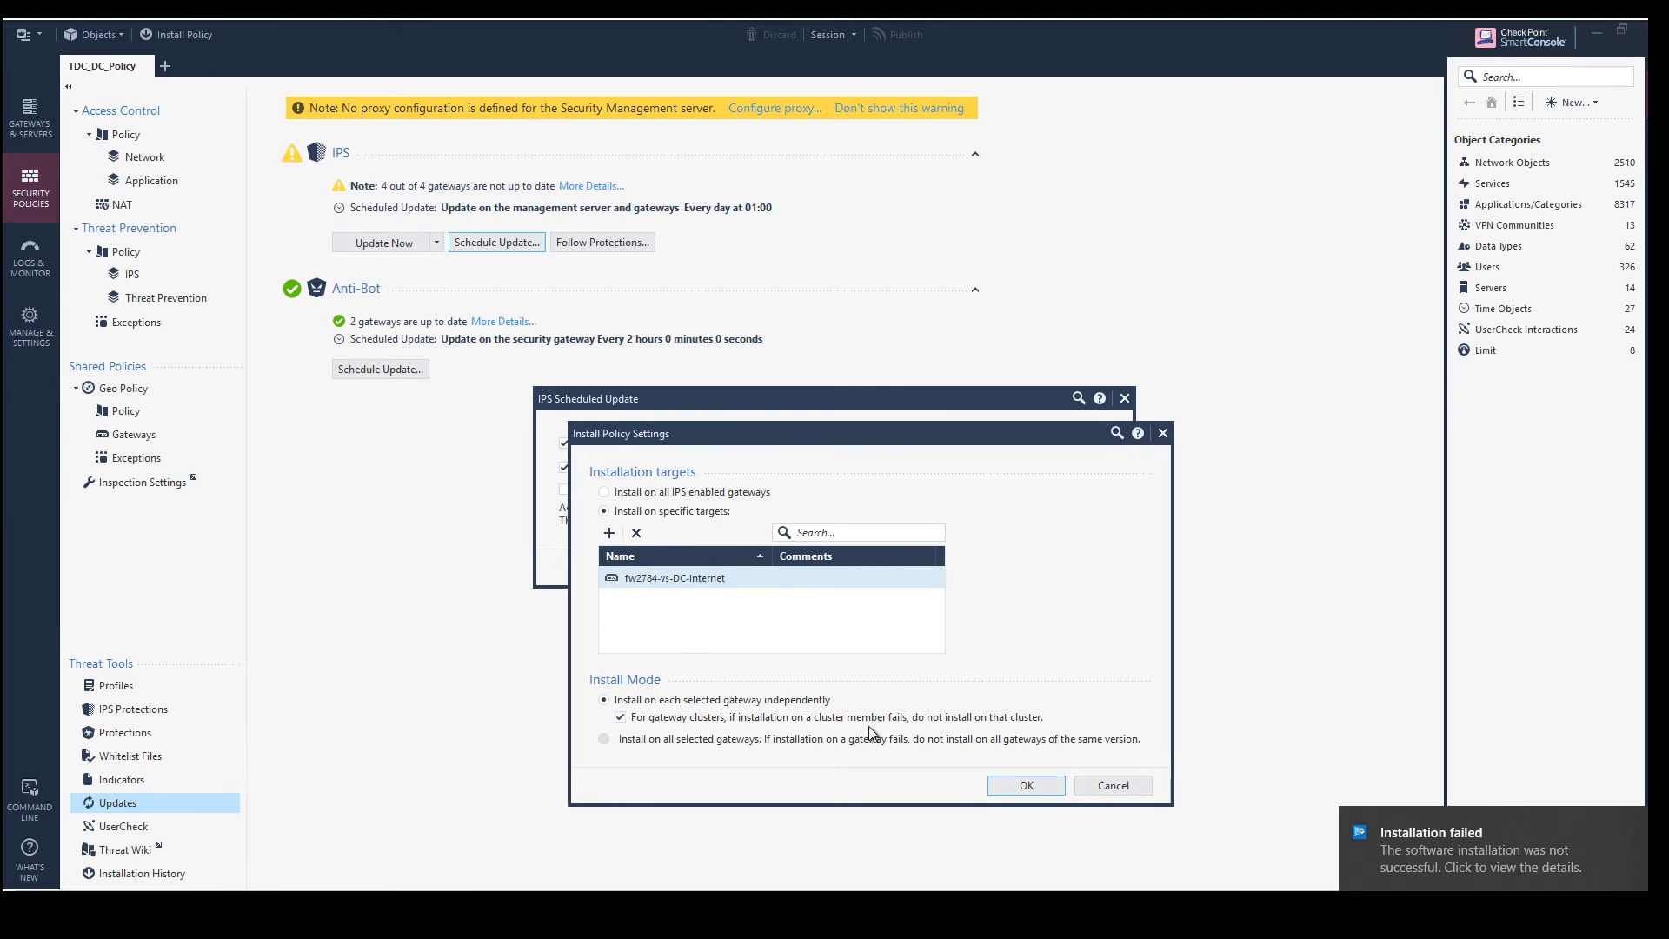
{"action": "left_click", "coordinate": [1113, 786]}
{"action": "left_click", "coordinate": [947, 523]}
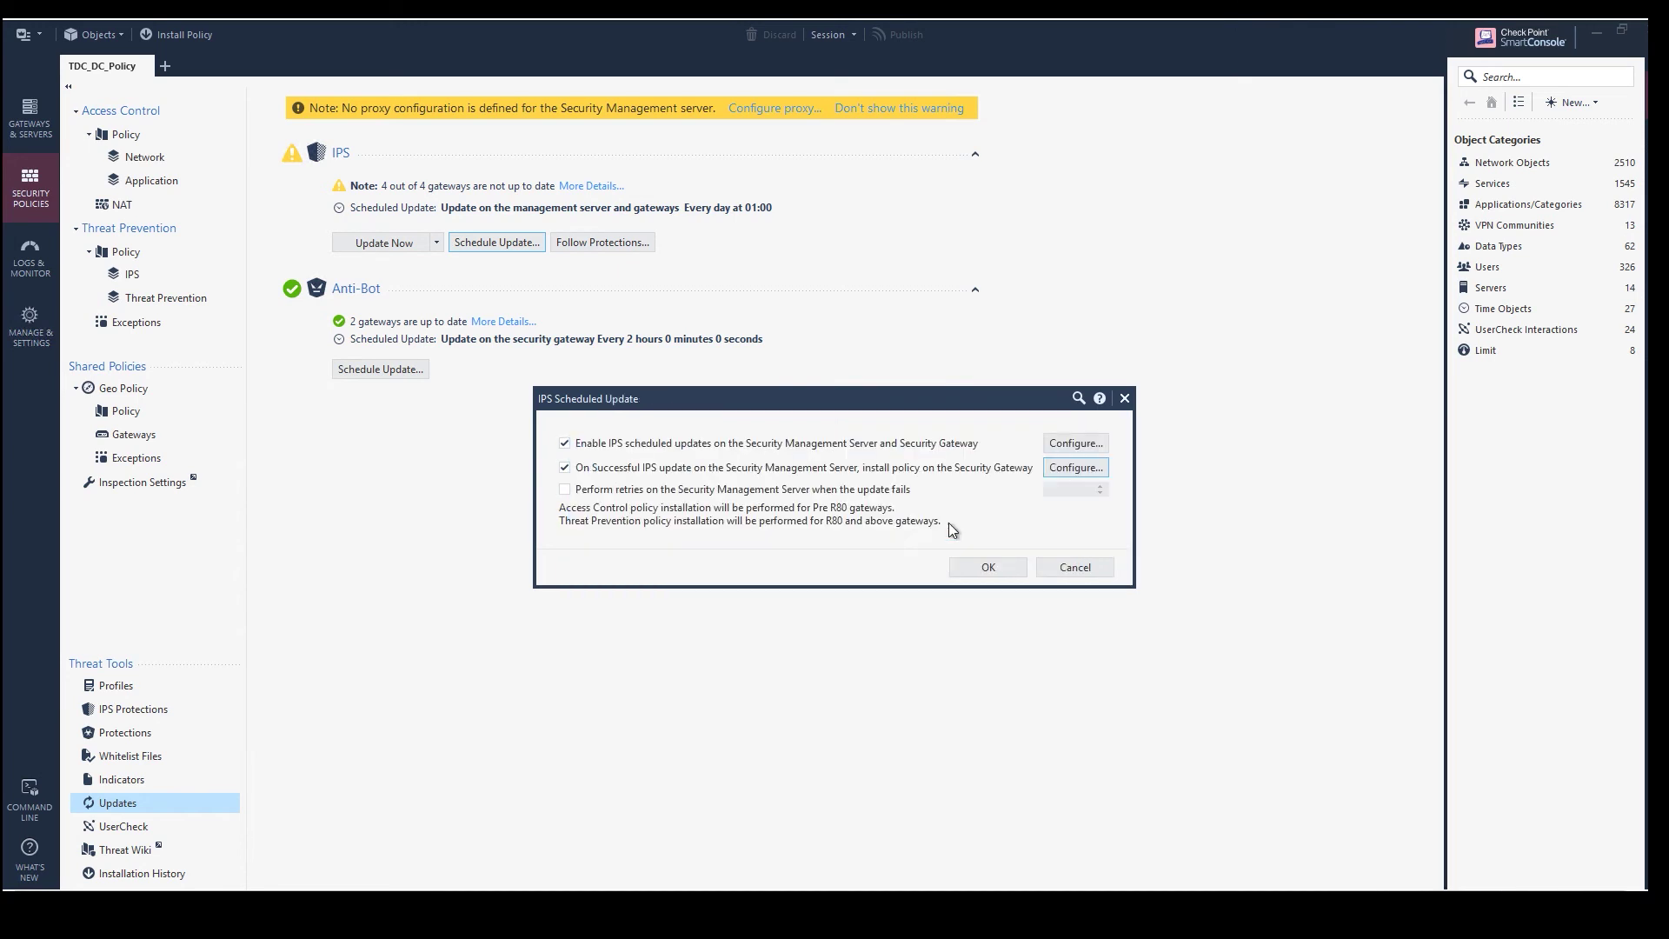
Review the time settings of the IPS scheduled update and discard all changes to the update schedule.
{"action": "left_click", "coordinate": [1061, 440]}
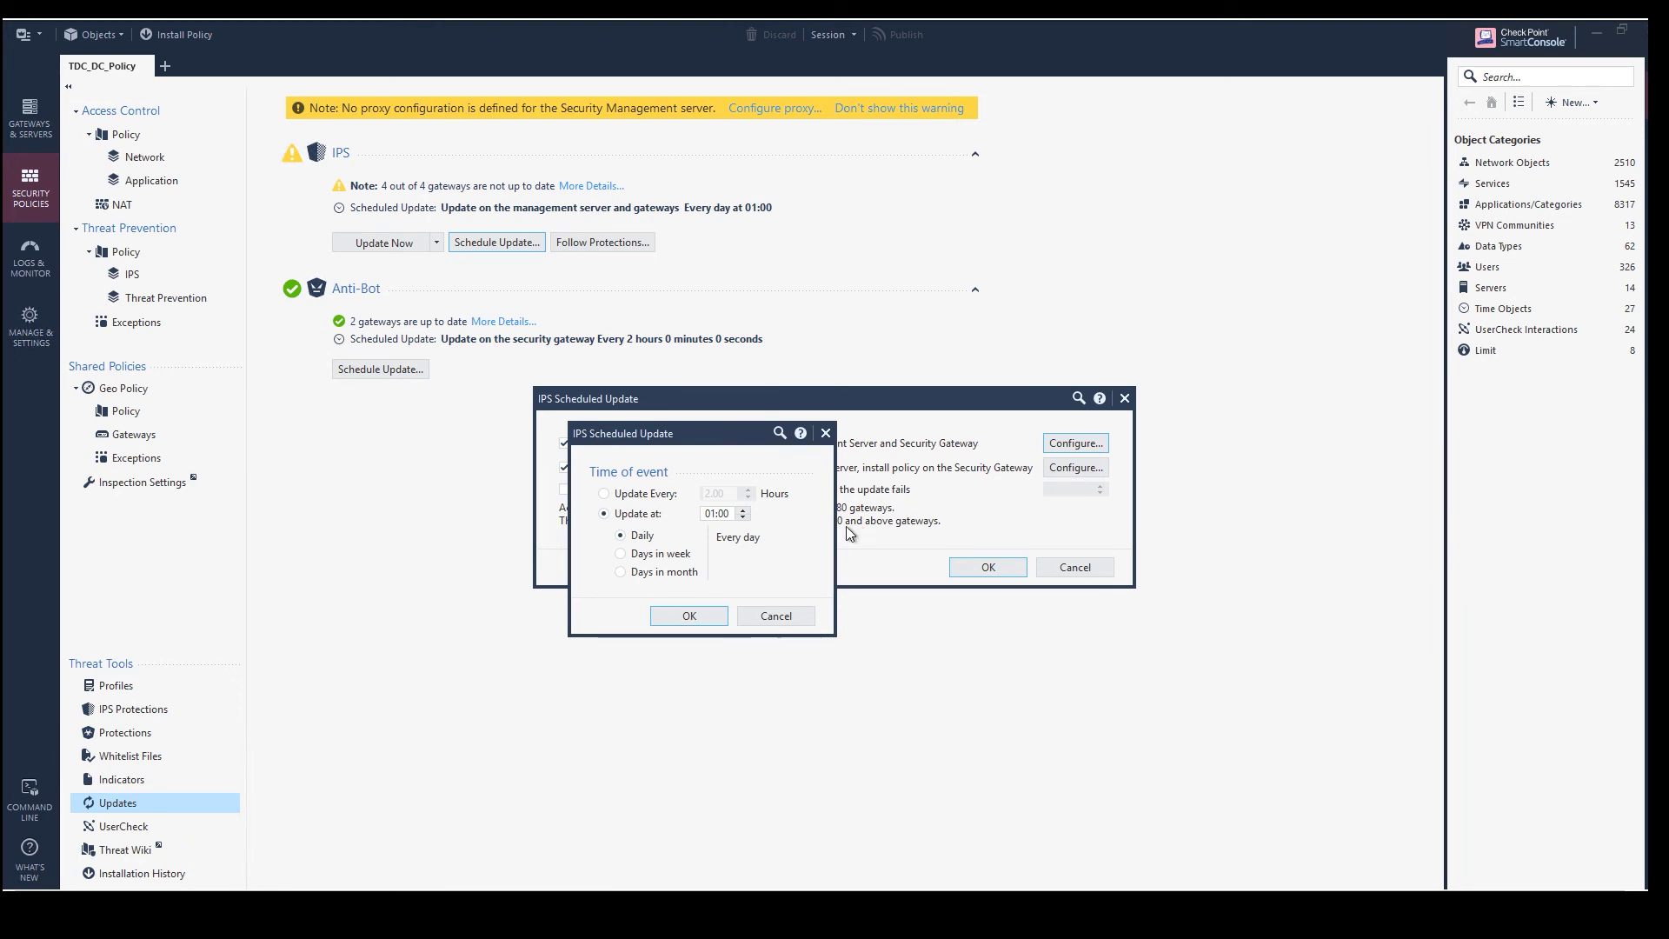
{"action": "left_click", "coordinate": [789, 609]}
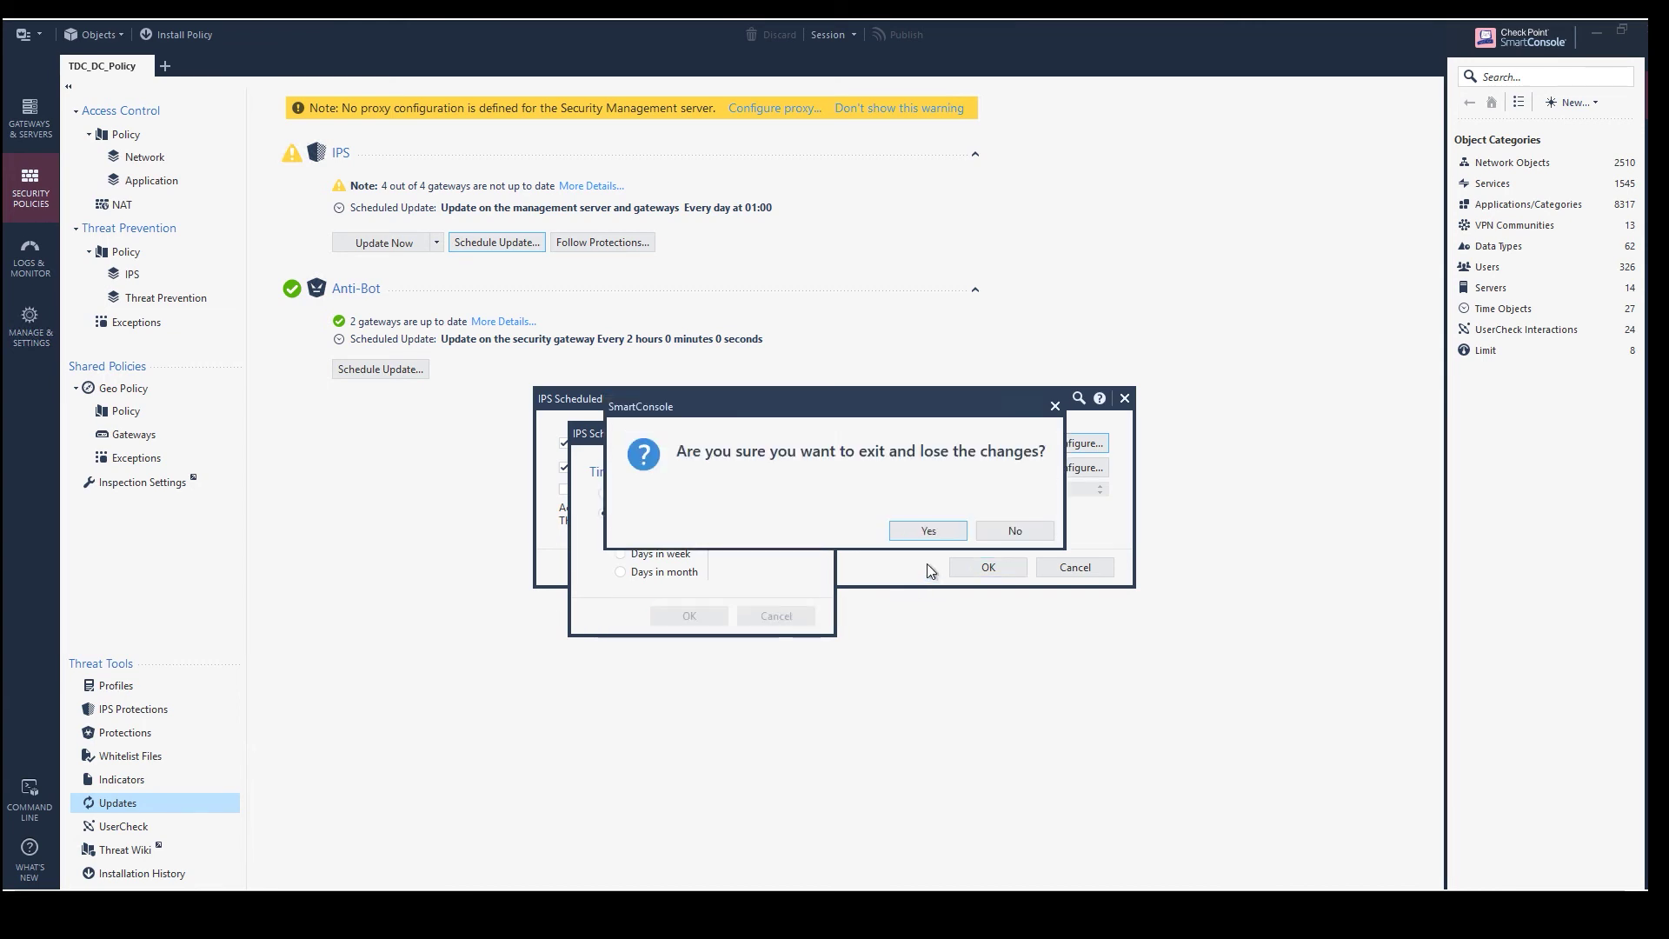
{"action": "left_click", "coordinate": [932, 531]}
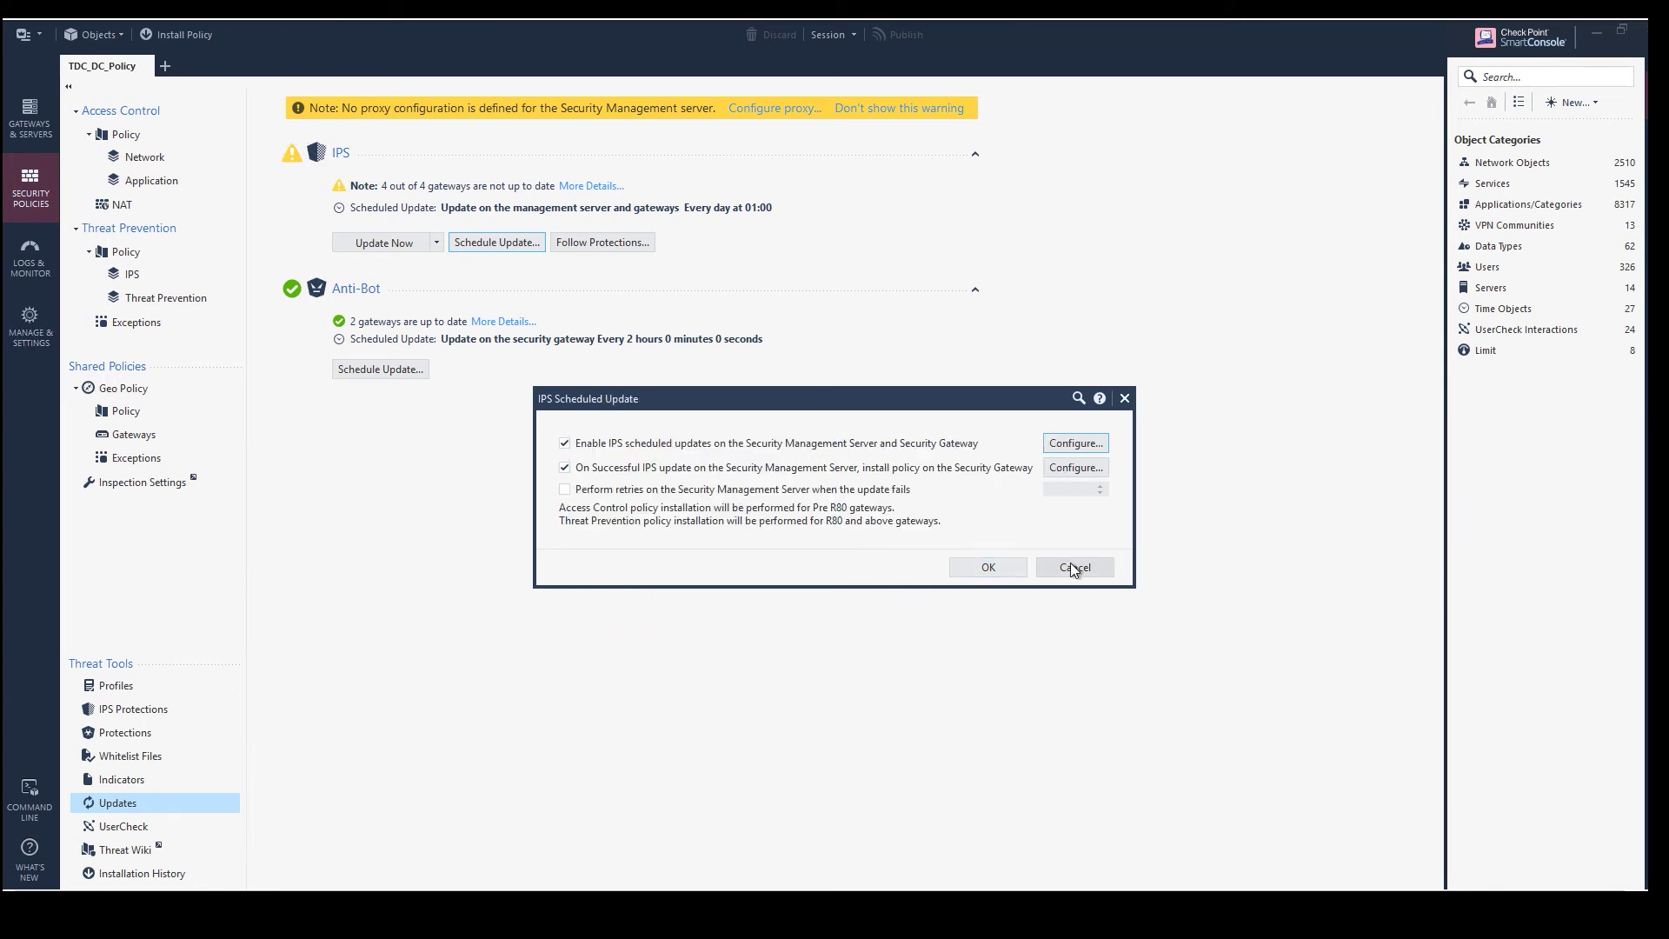
{"action": "left_click", "coordinate": [1072, 564]}
{"action": "left_click", "coordinate": [935, 530]}
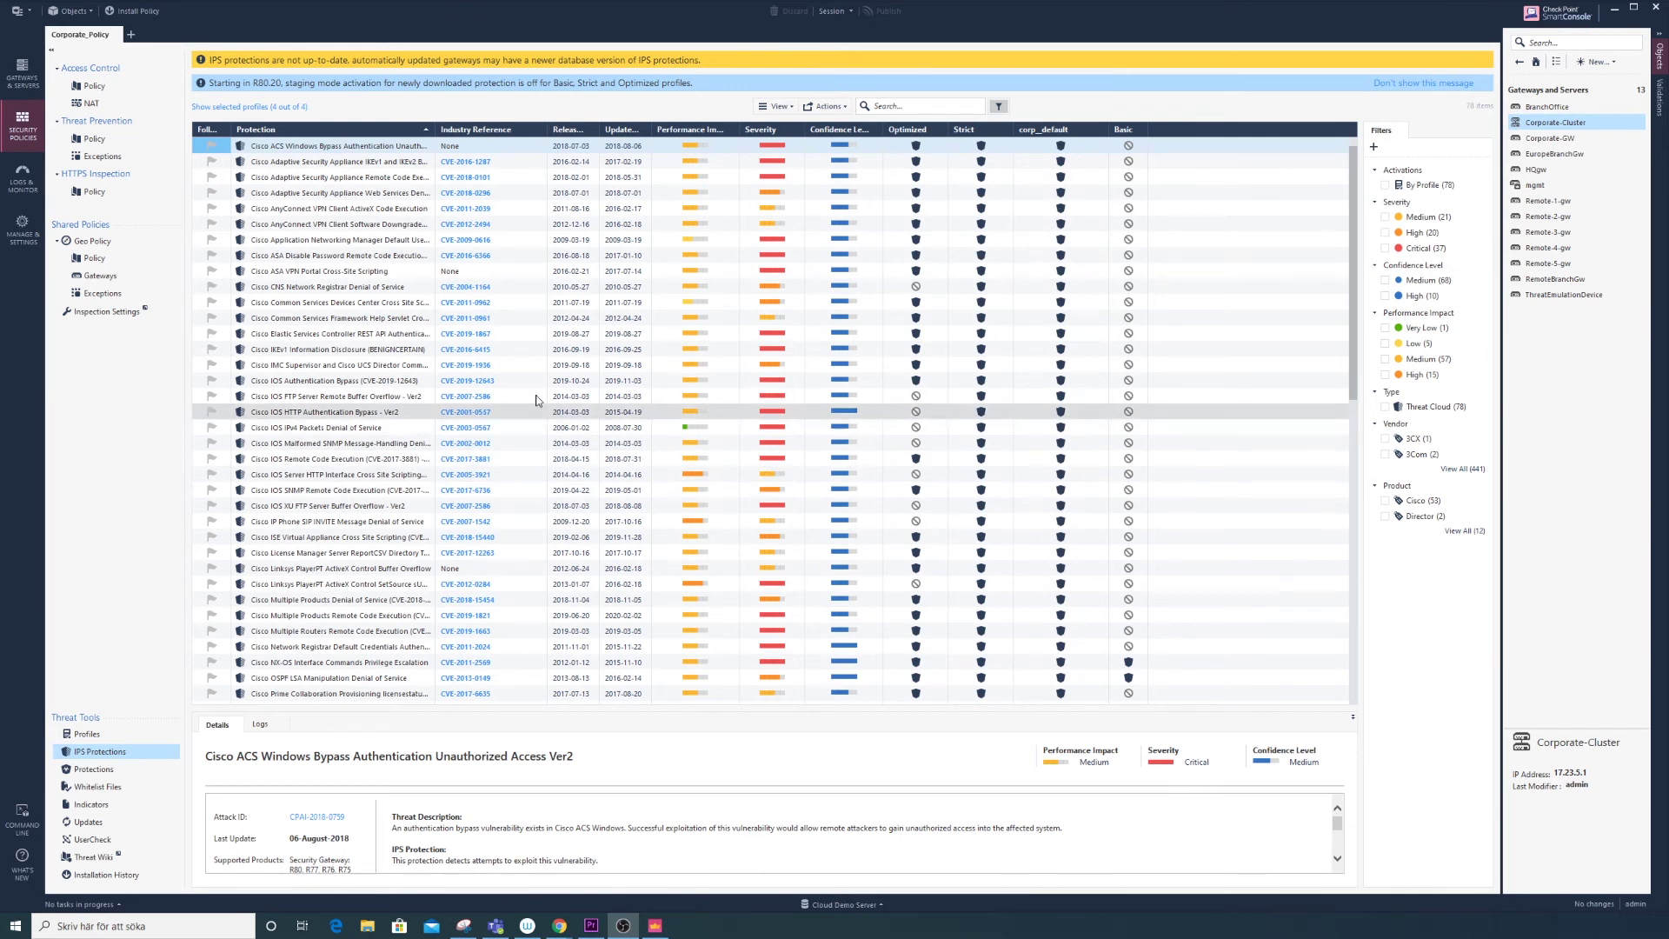
Add a global Threat Prevention exception for the Alienvault Unified Security Management and OSSIM gauge.php SQL Injection protection, found by searching IPS protections for sql.
{"action": "left_click", "coordinate": [94, 157]}
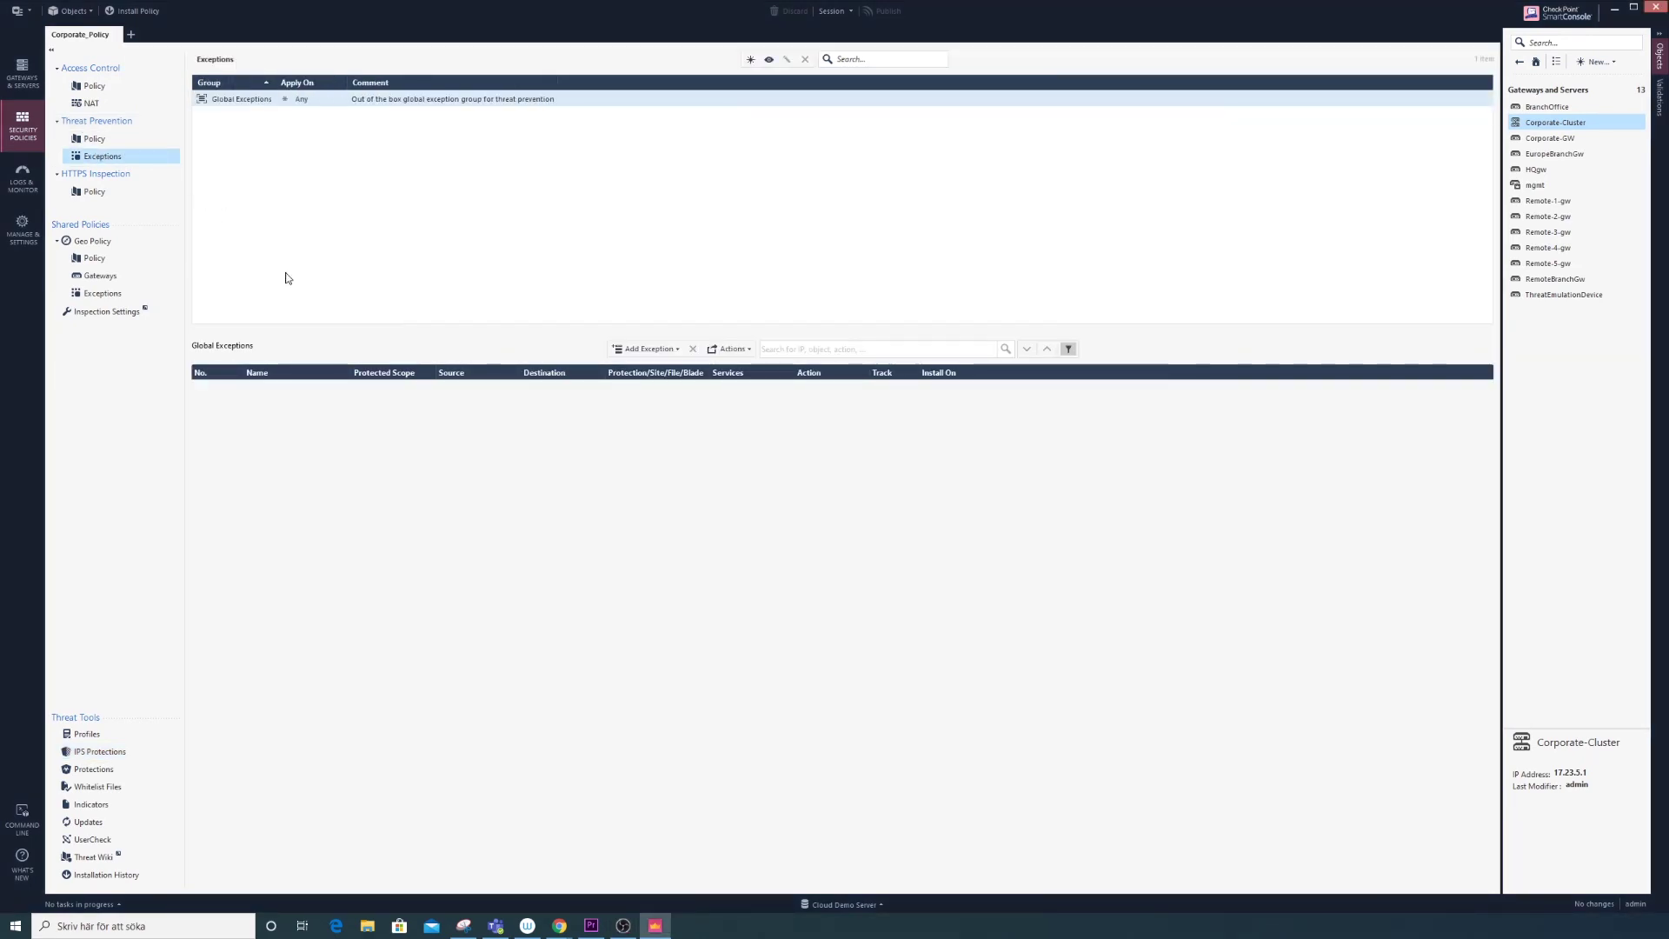
{"action": "left_click", "coordinate": [646, 350]}
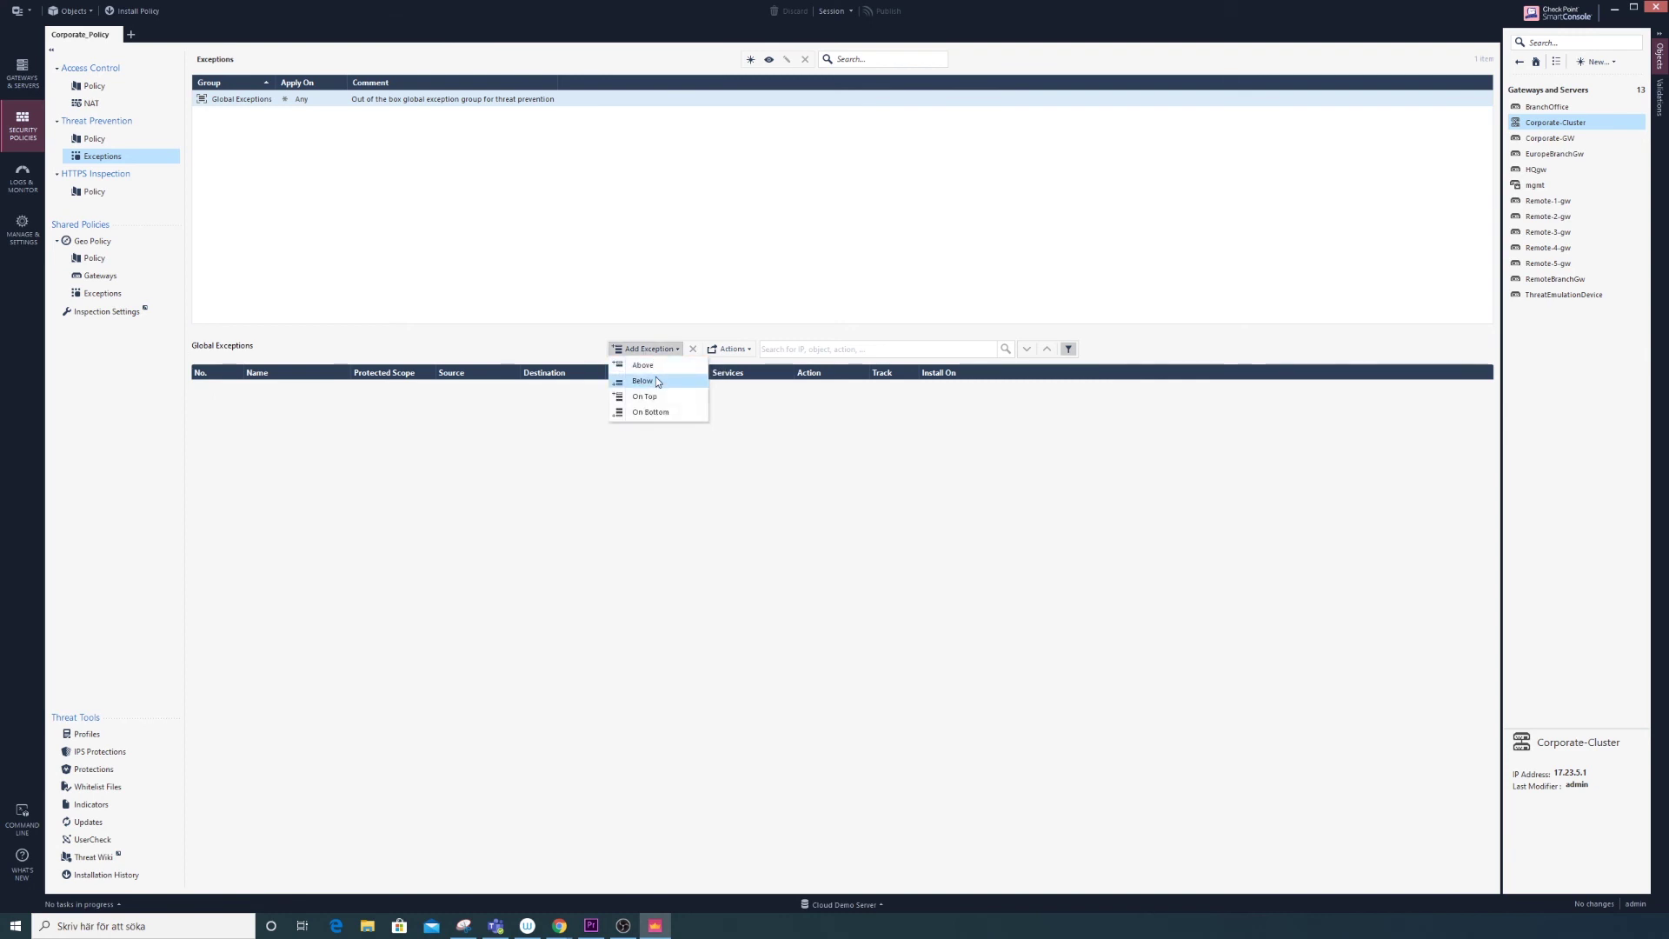
{"action": "left_click", "coordinate": [645, 381]}
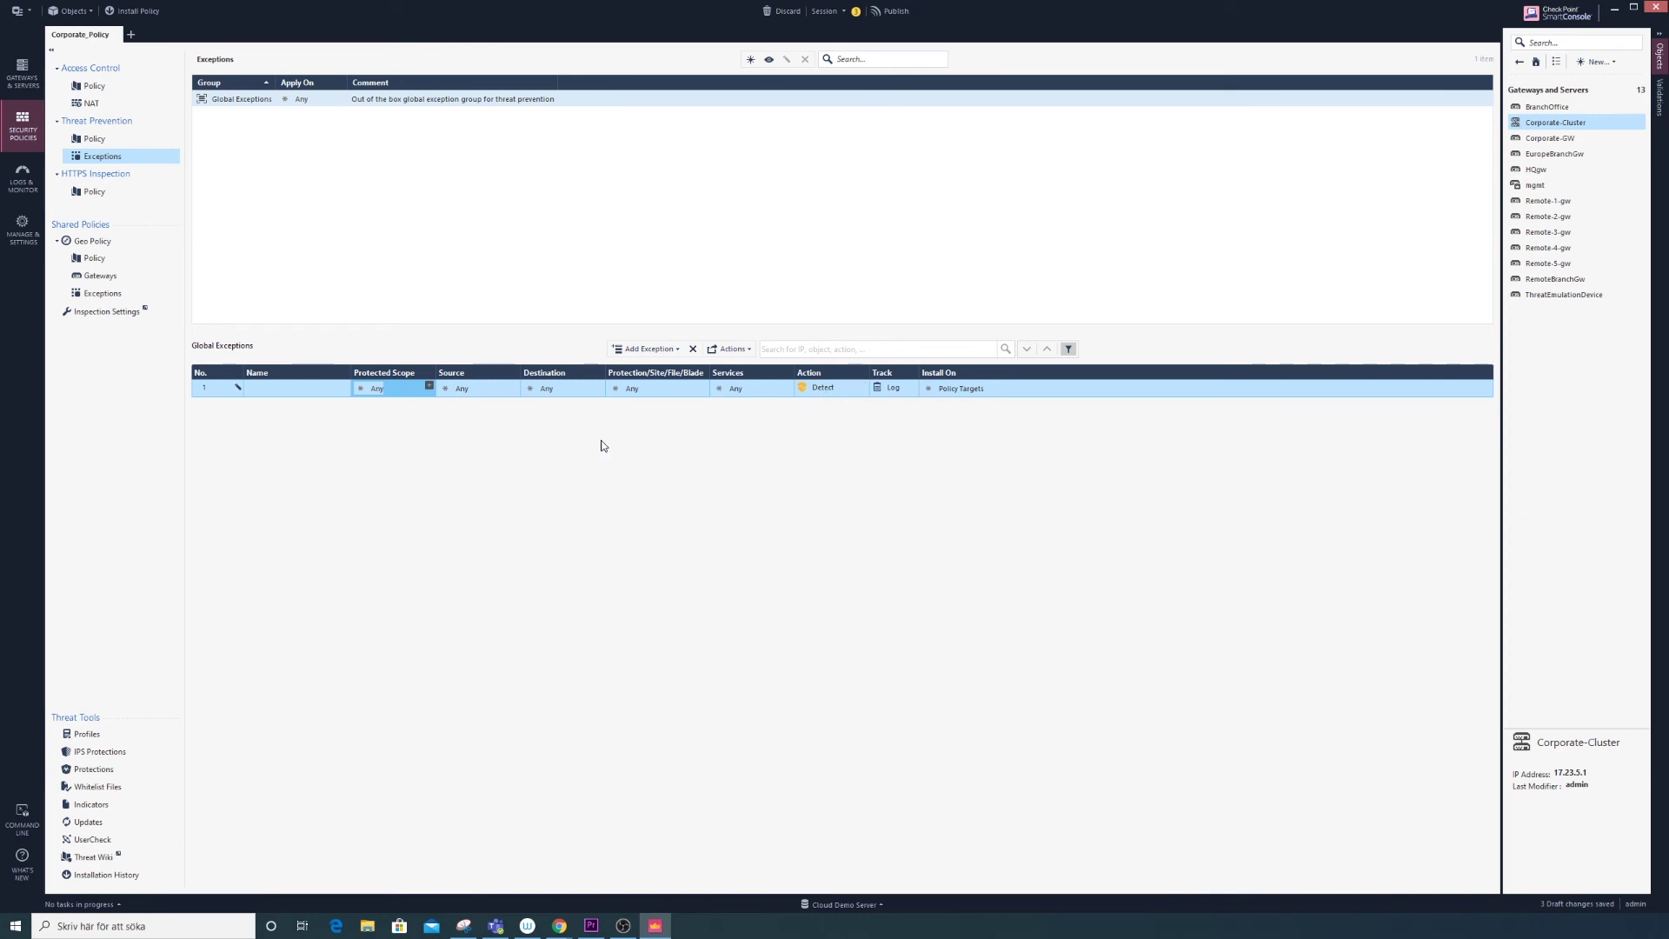
{"action": "left_click", "coordinate": [702, 387]}
{"action": "left_click", "coordinate": [719, 548]}
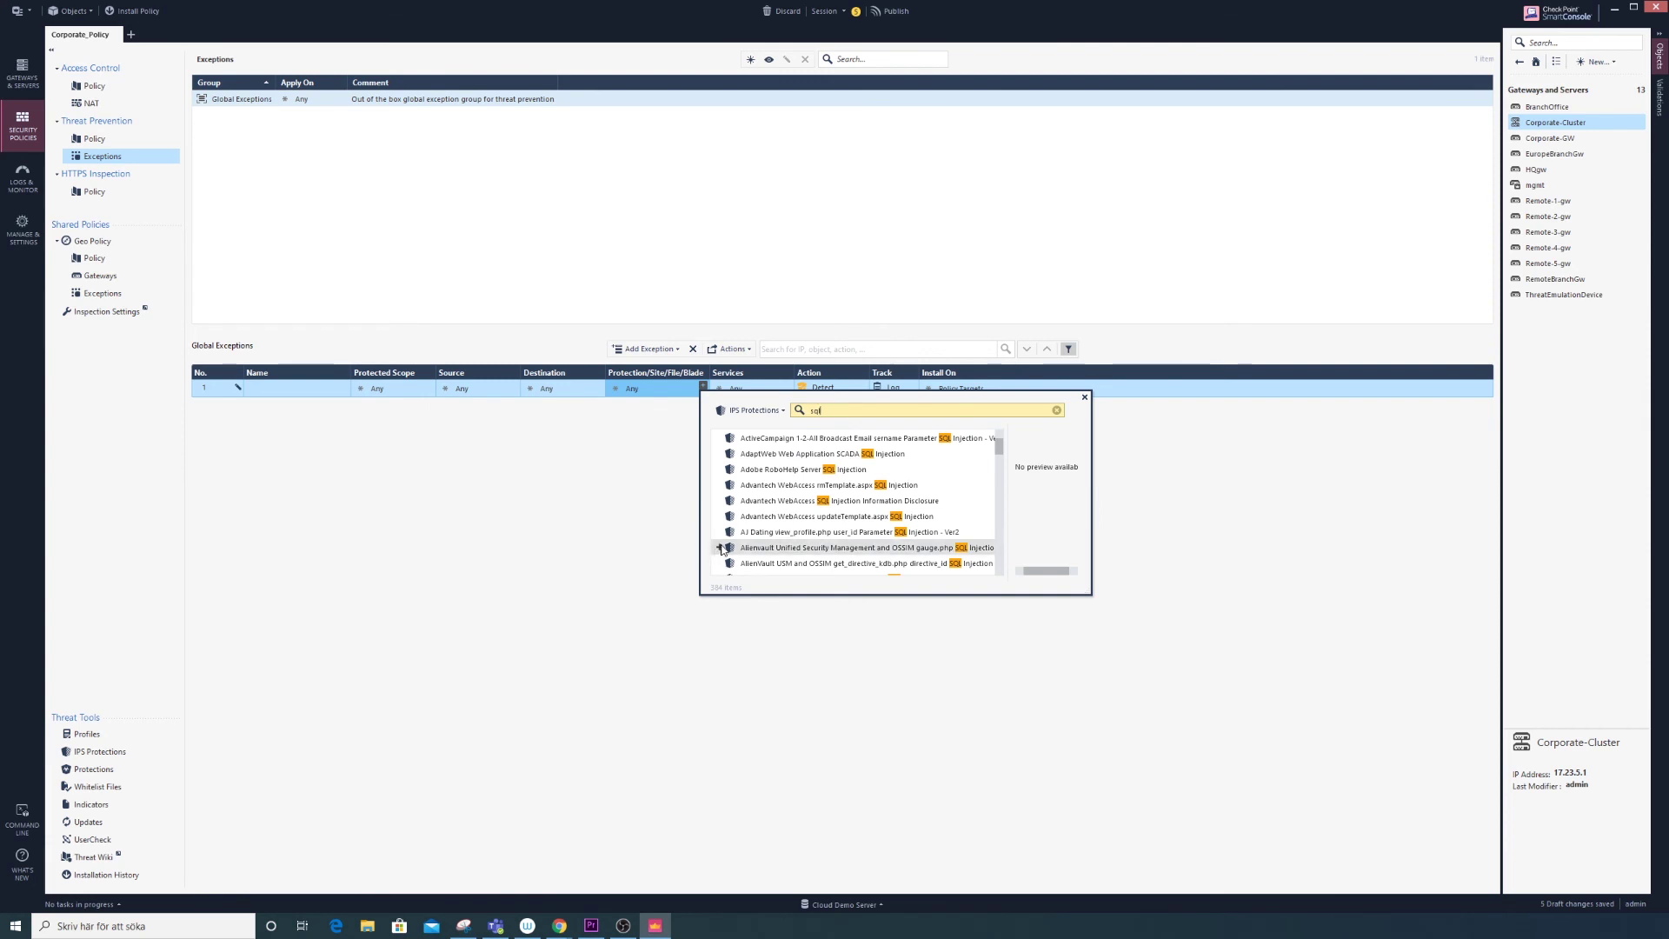
{"action": "left_click", "coordinate": [663, 488]}
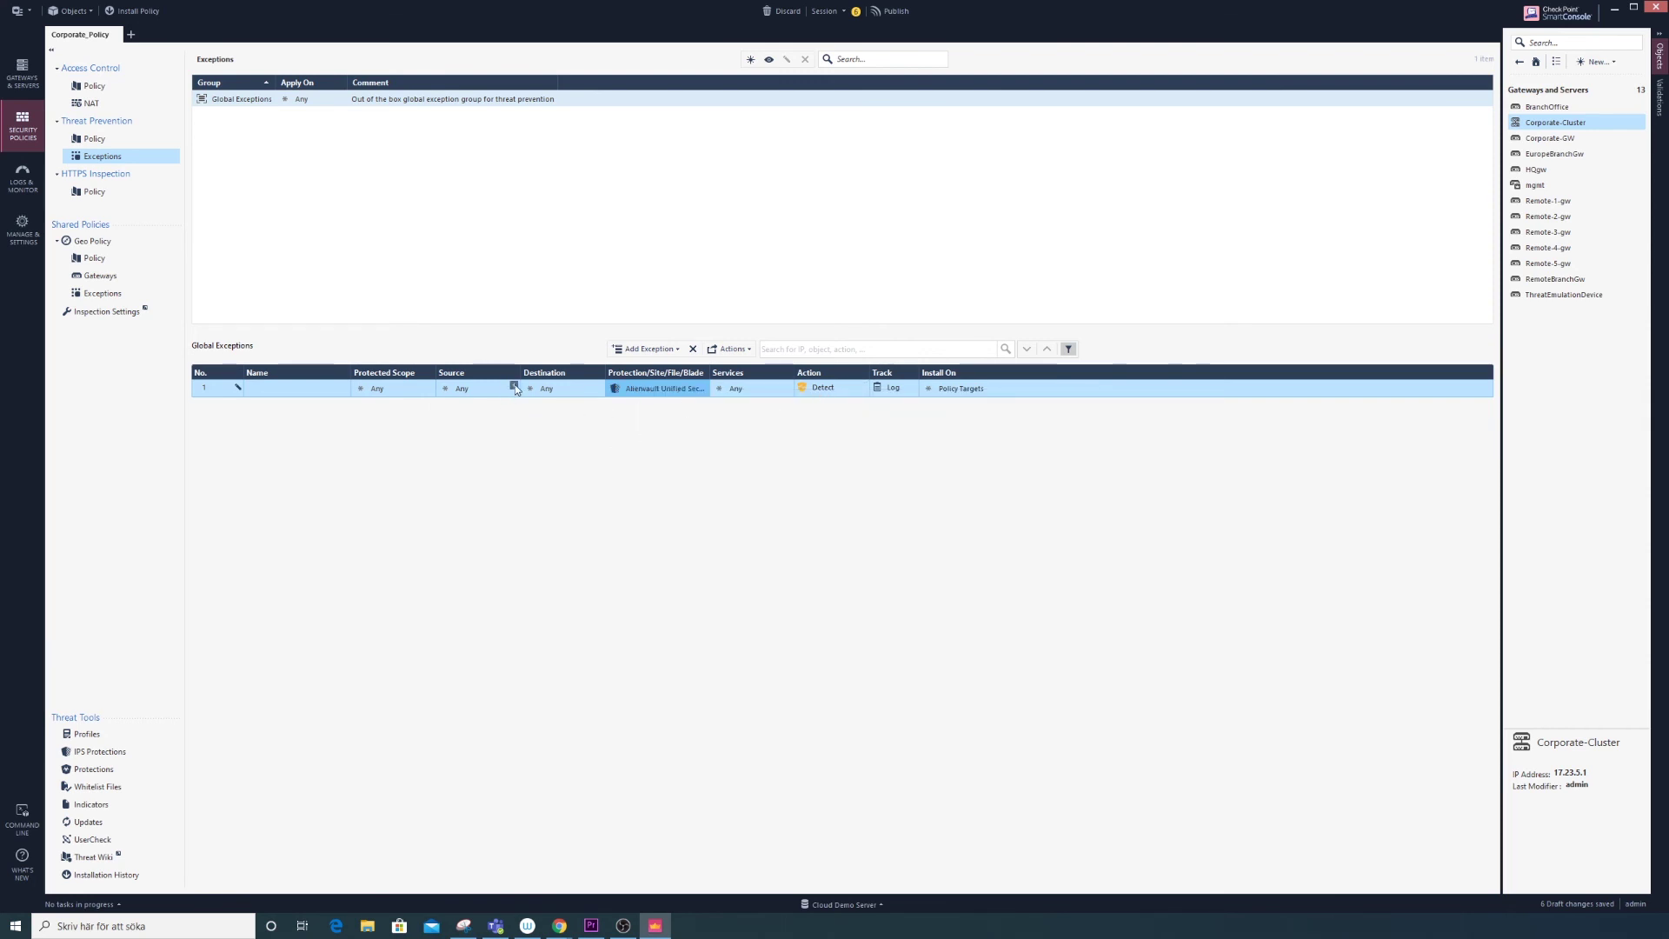
Set the source of the new global exception to Data Center LAN.
{"action": "left_click", "coordinate": [515, 386]}
{"action": "left_click", "coordinate": [514, 385]}
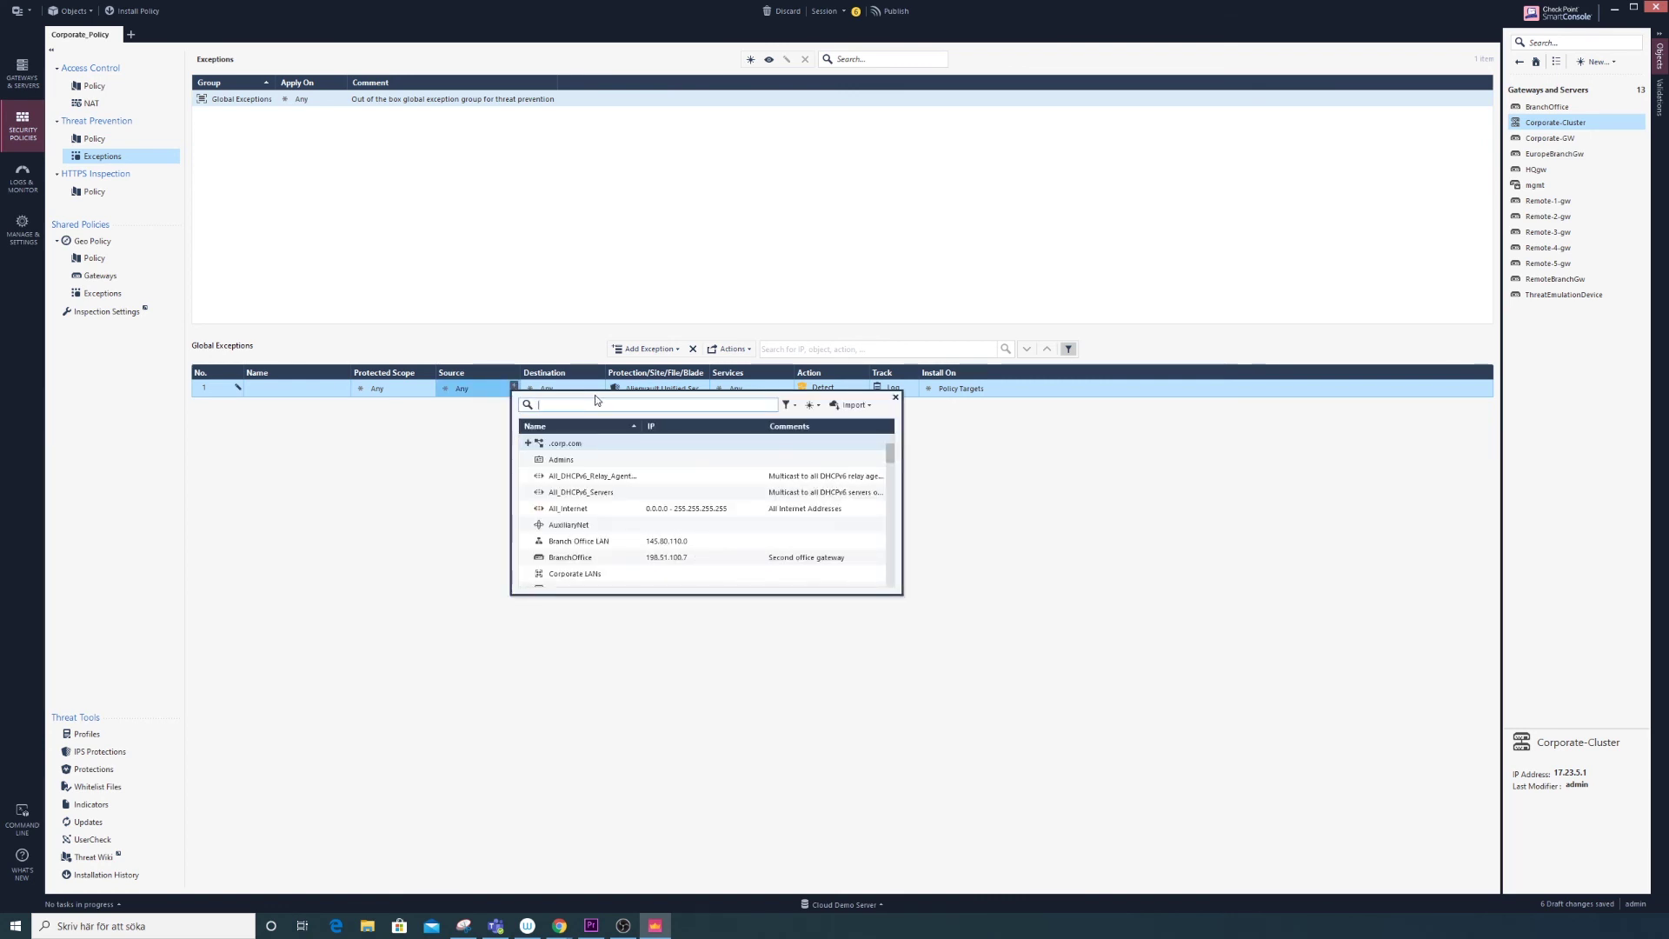
{"action": "type", "text": "data"}
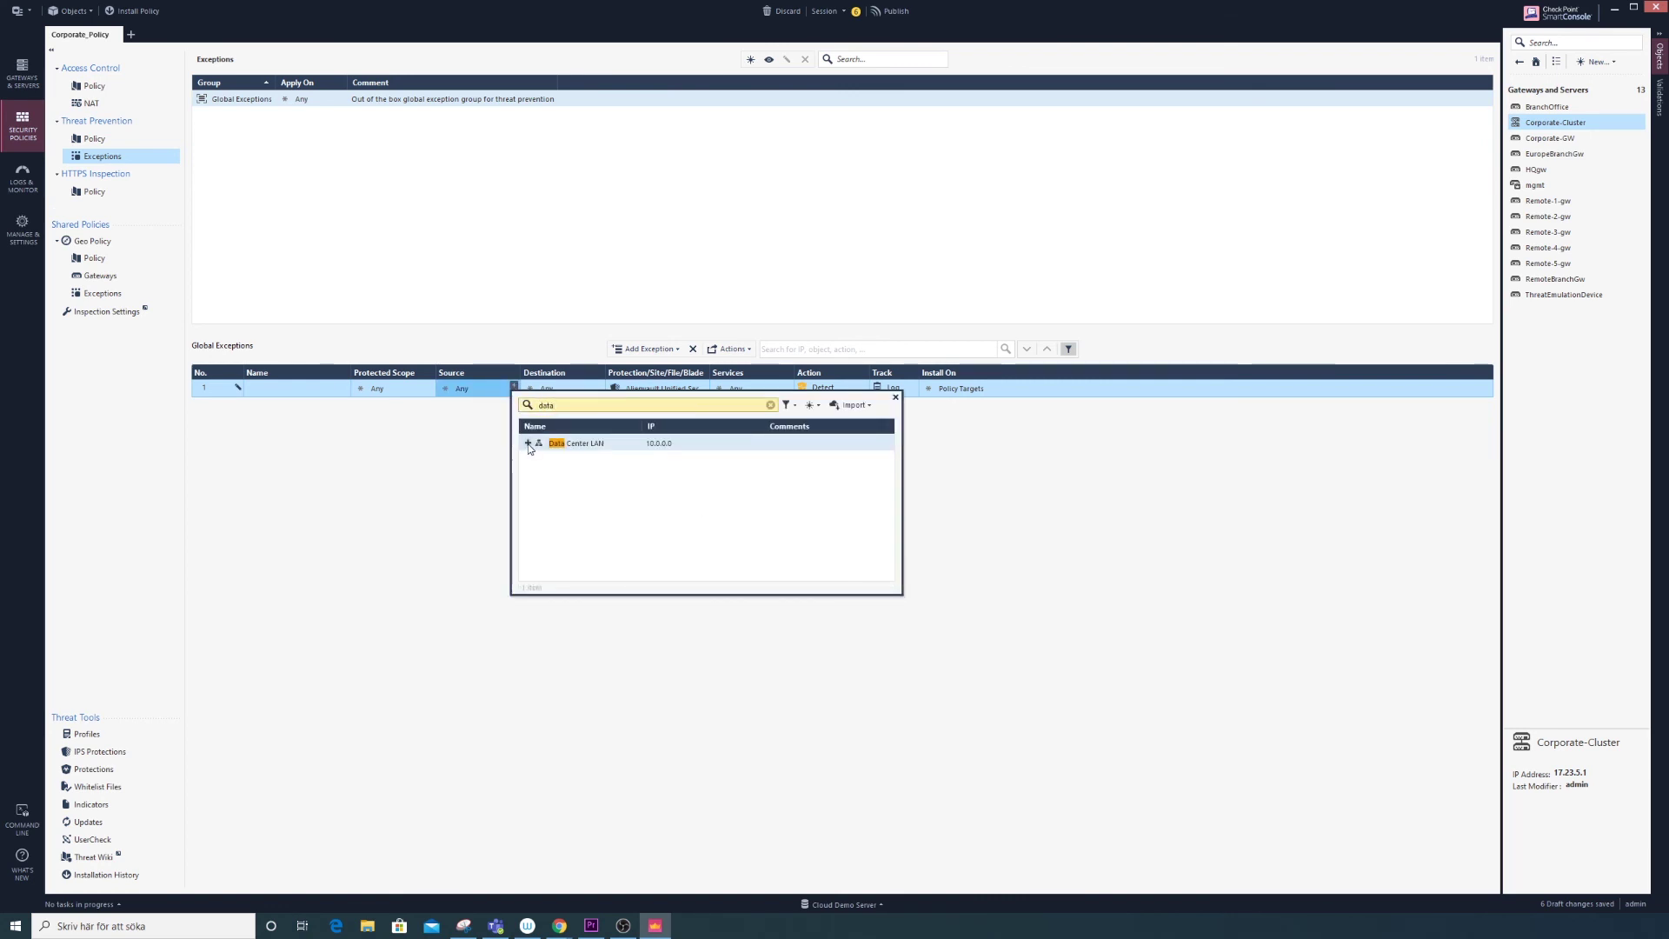
{"action": "left_click", "coordinate": [569, 444]}
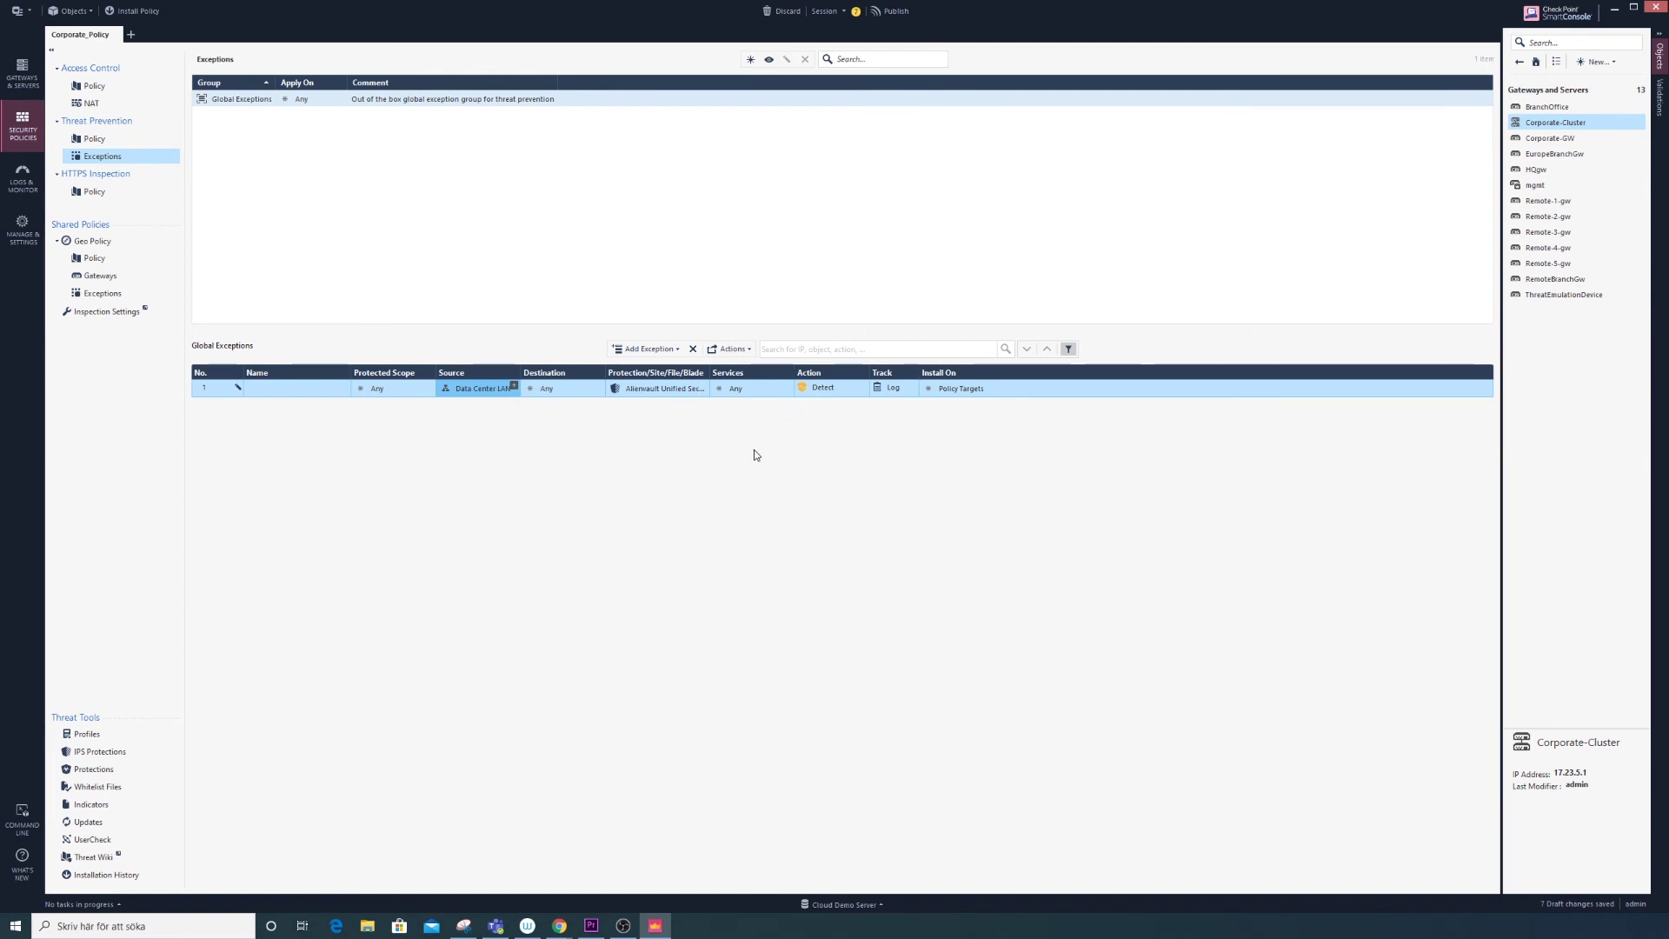
Open the logs for the last 7 days and filter them with the query blade:IPS.
{"action": "left_click", "coordinate": [30, 181]}
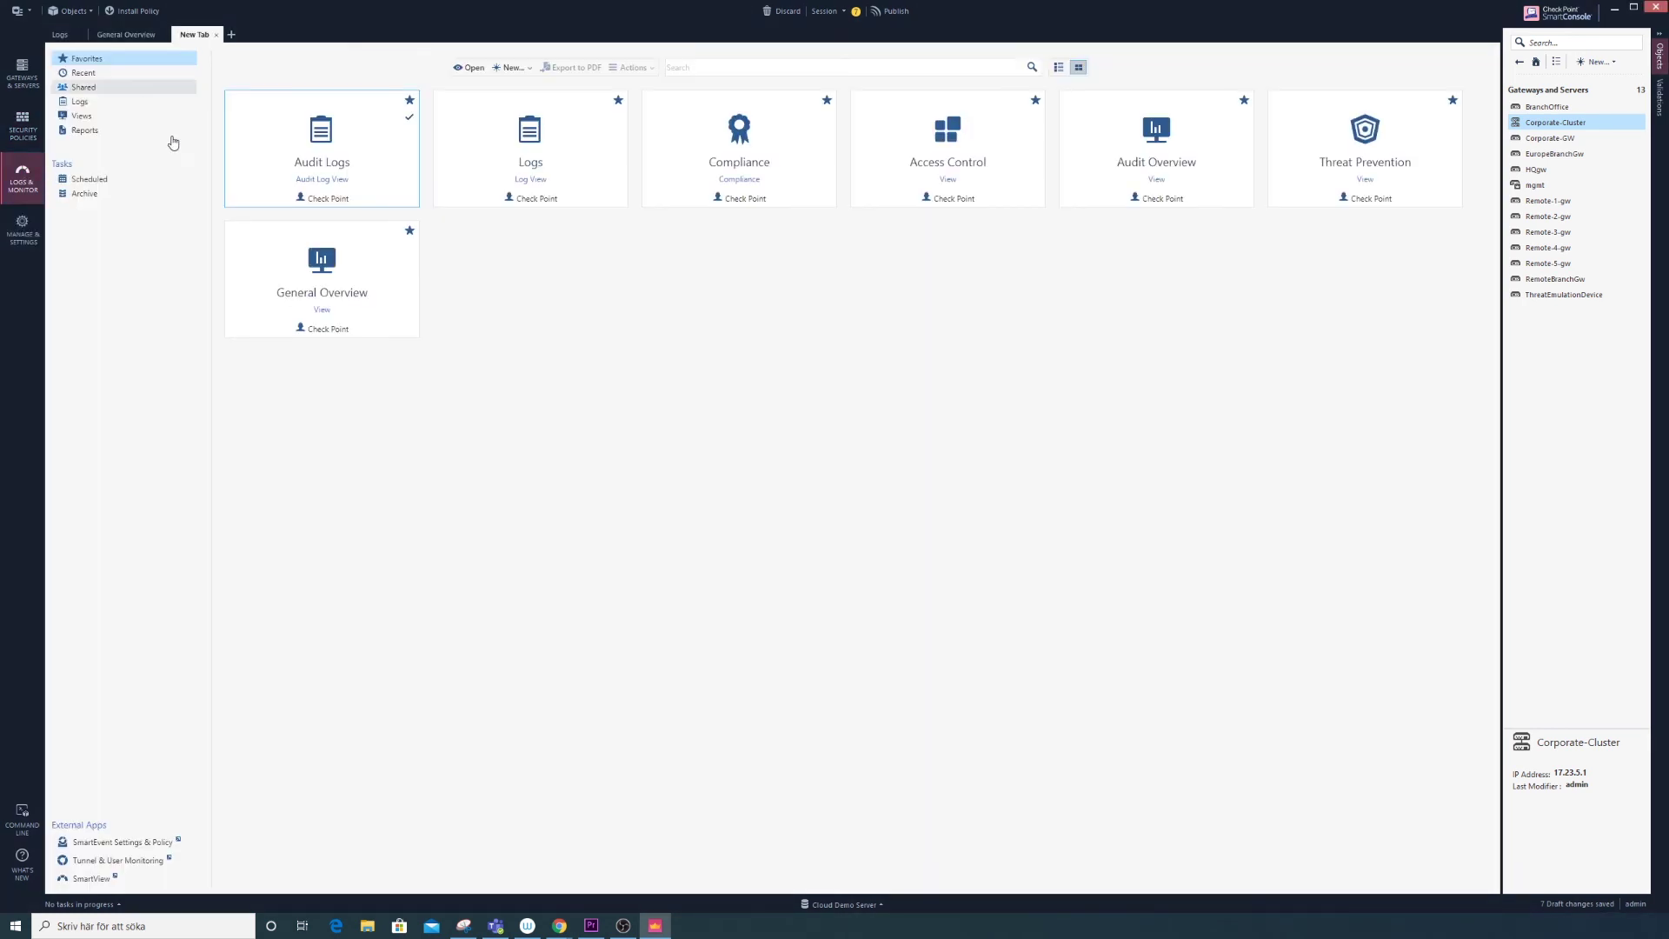
{"action": "left_click", "coordinate": [59, 34]}
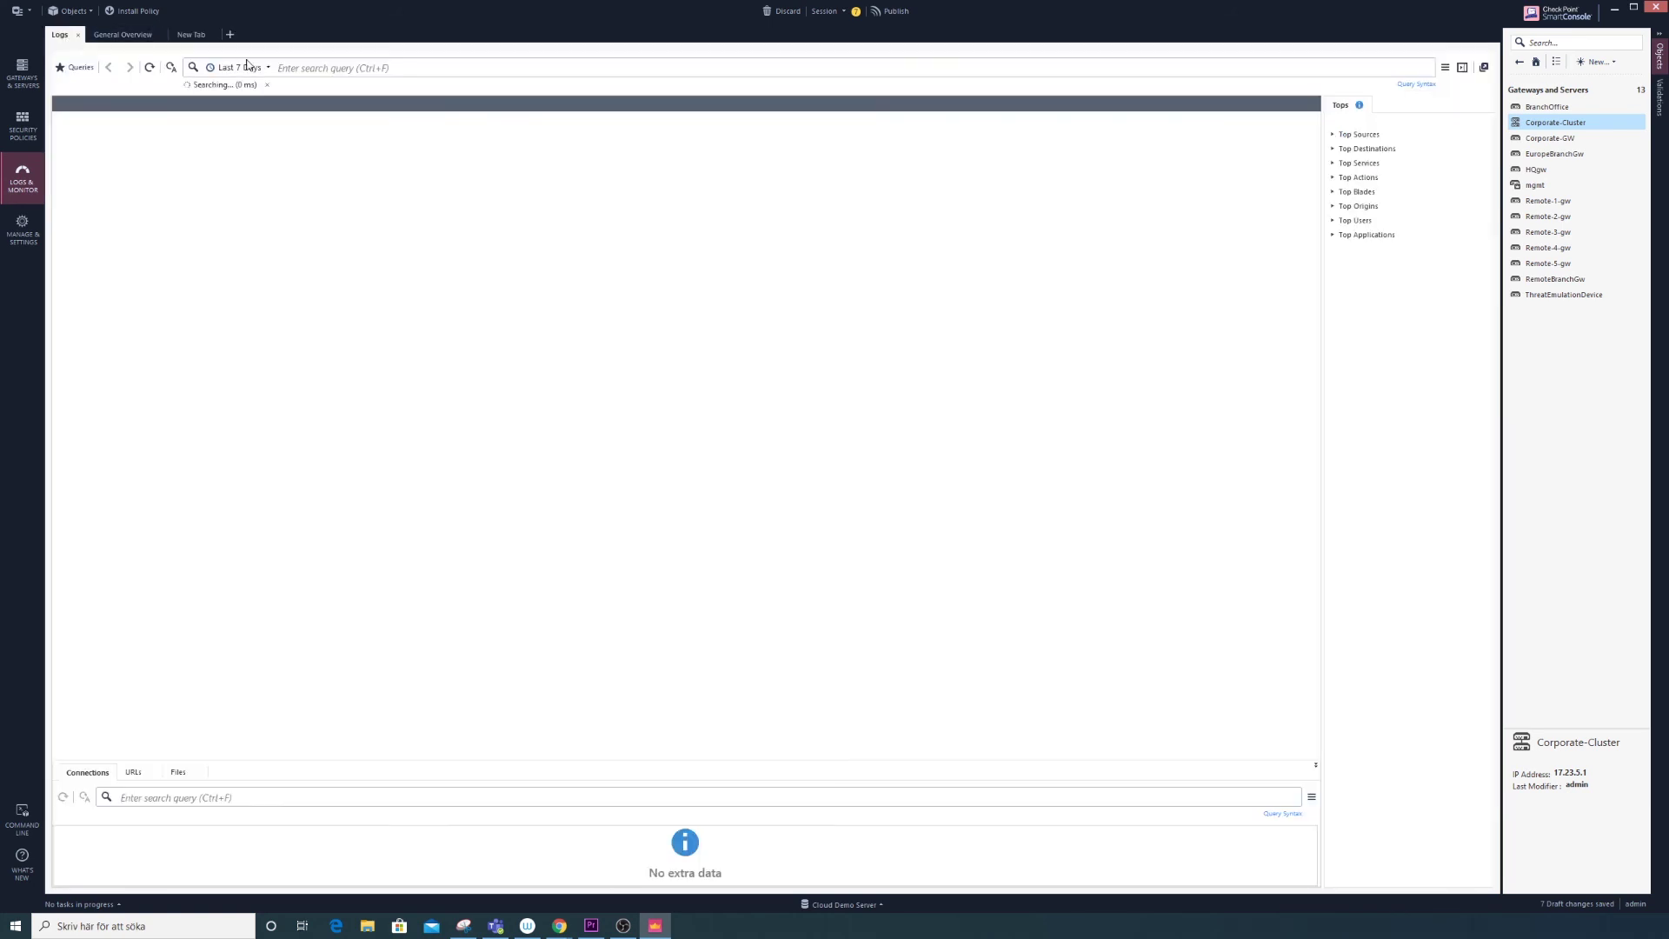
{"action": "left_click", "coordinate": [383, 69]}
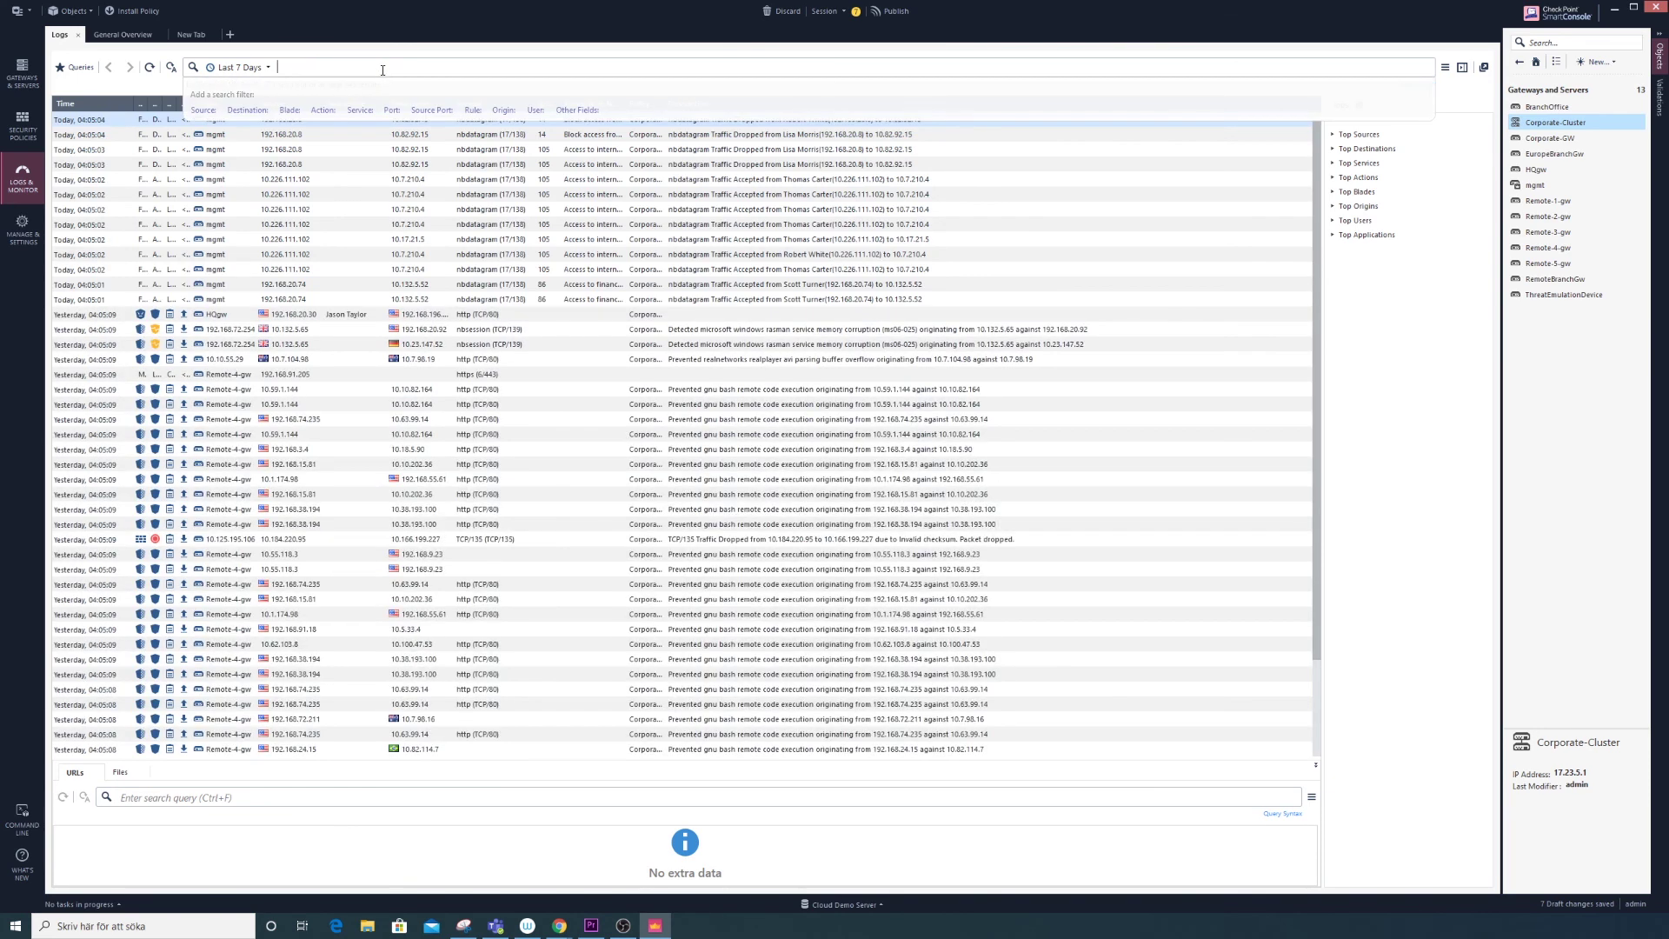
{"action": "type", "text": "blade"}
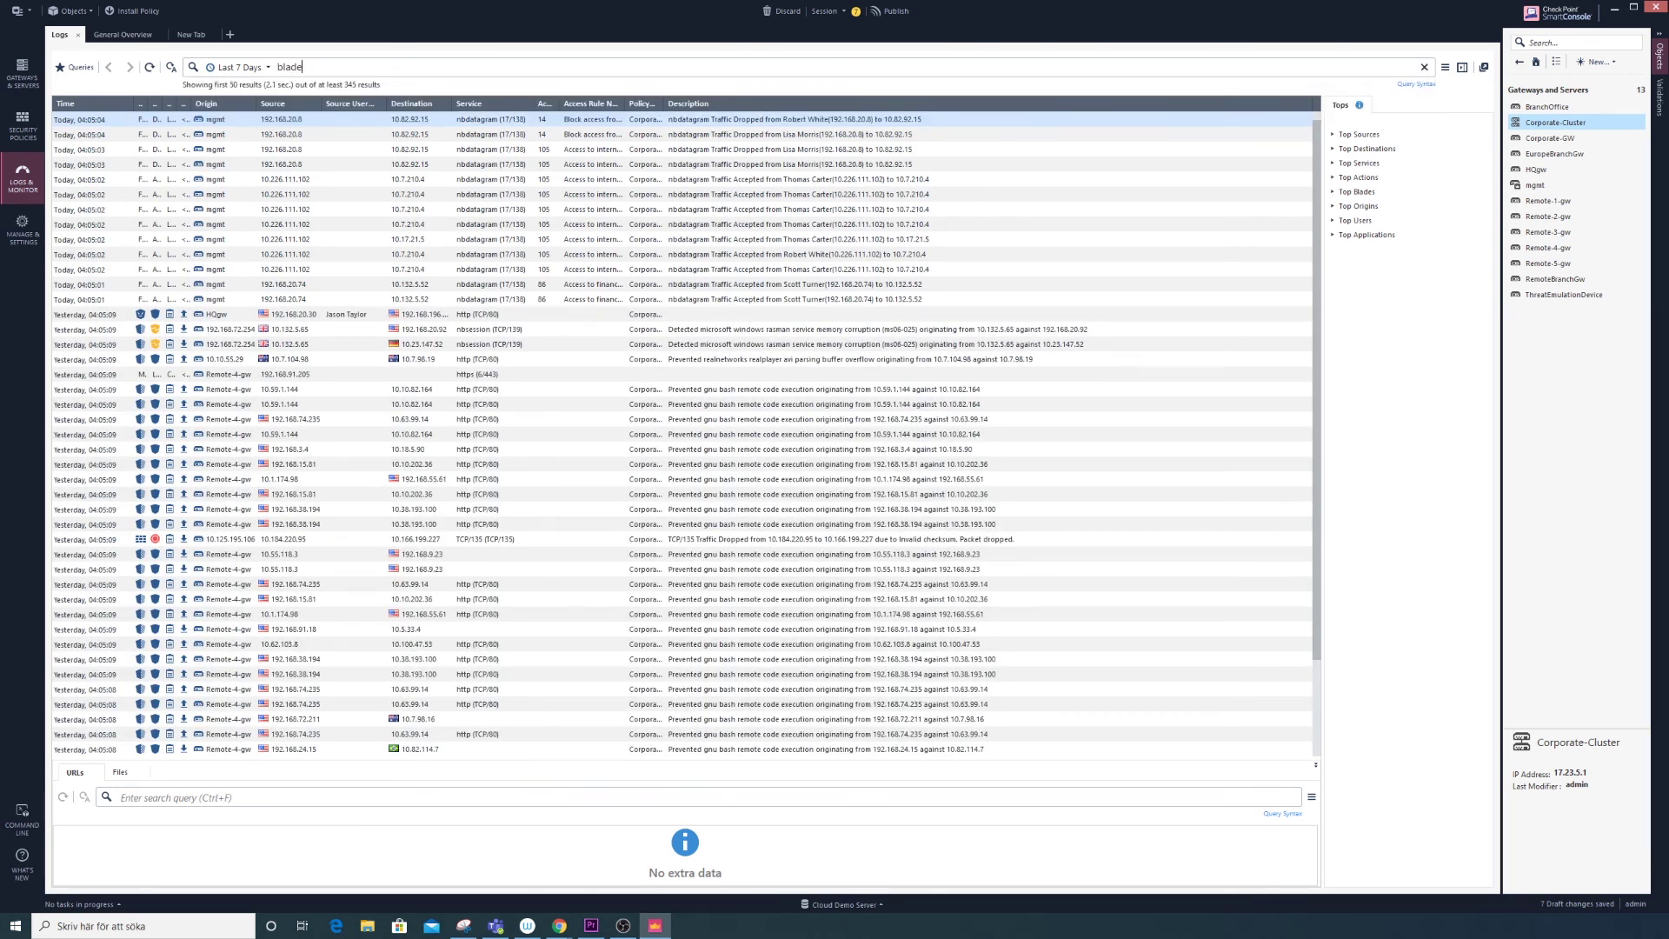
{"action": "type", "text": ":ips"}
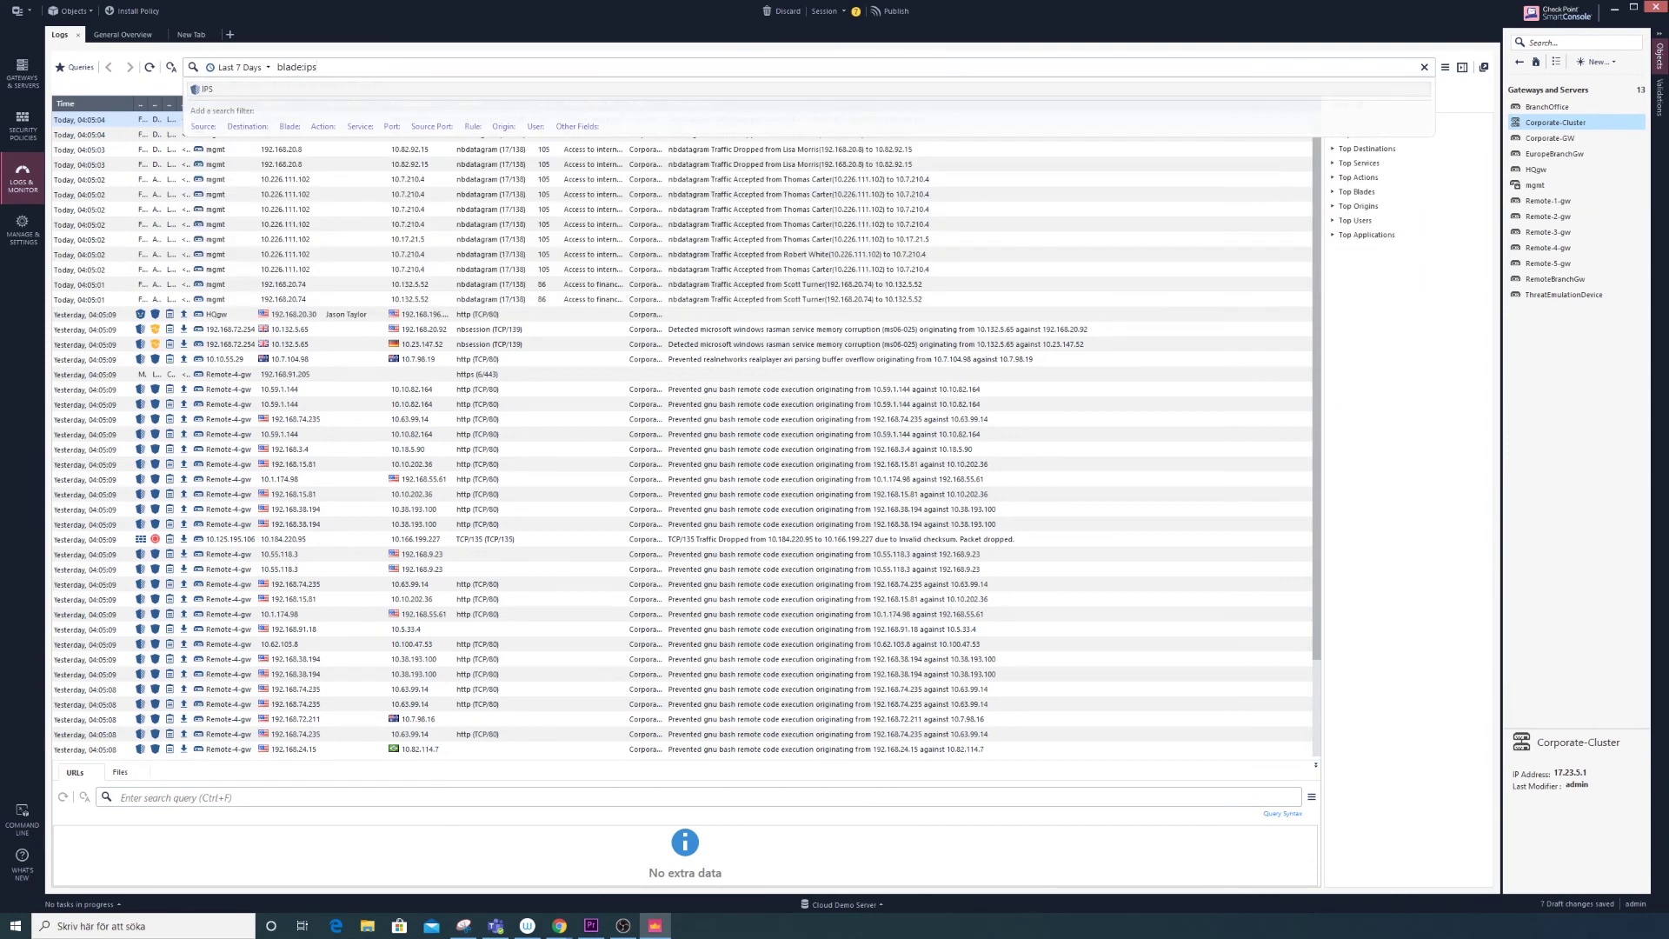
{"action": "key", "text": "Return"}
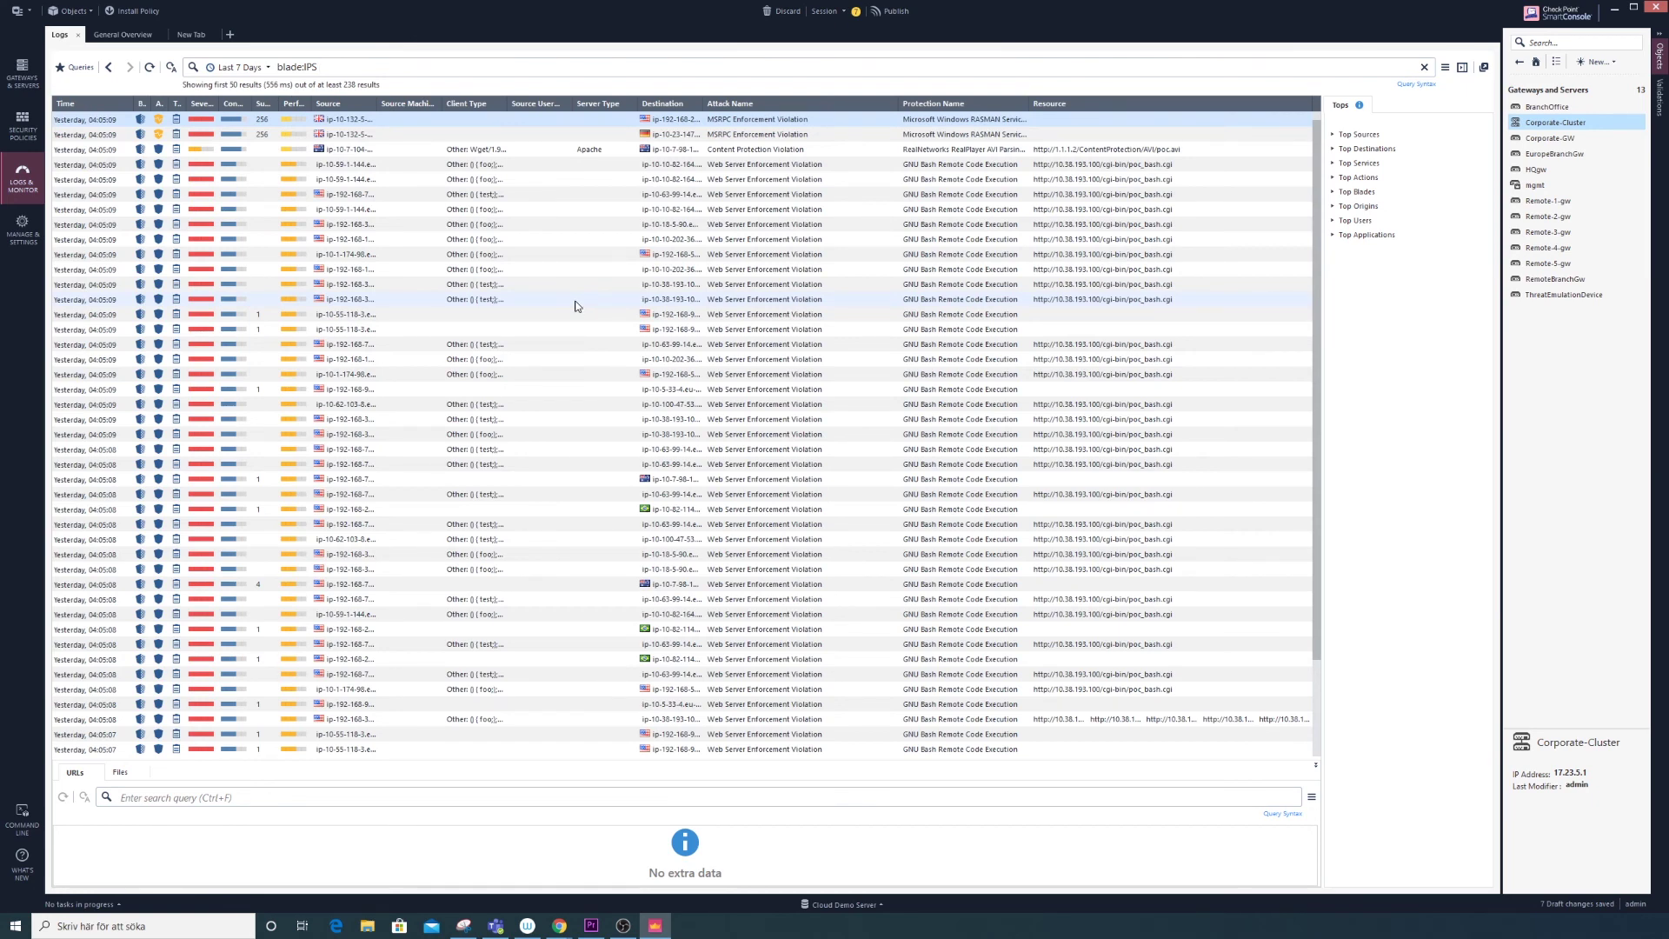
Open the details of a GNU Bash Remote Code Execution log entry and enlarge the window to show all its fields.
{"action": "left_click", "coordinate": [369, 199]}
{"action": "double_click", "coordinate": [369, 198]}
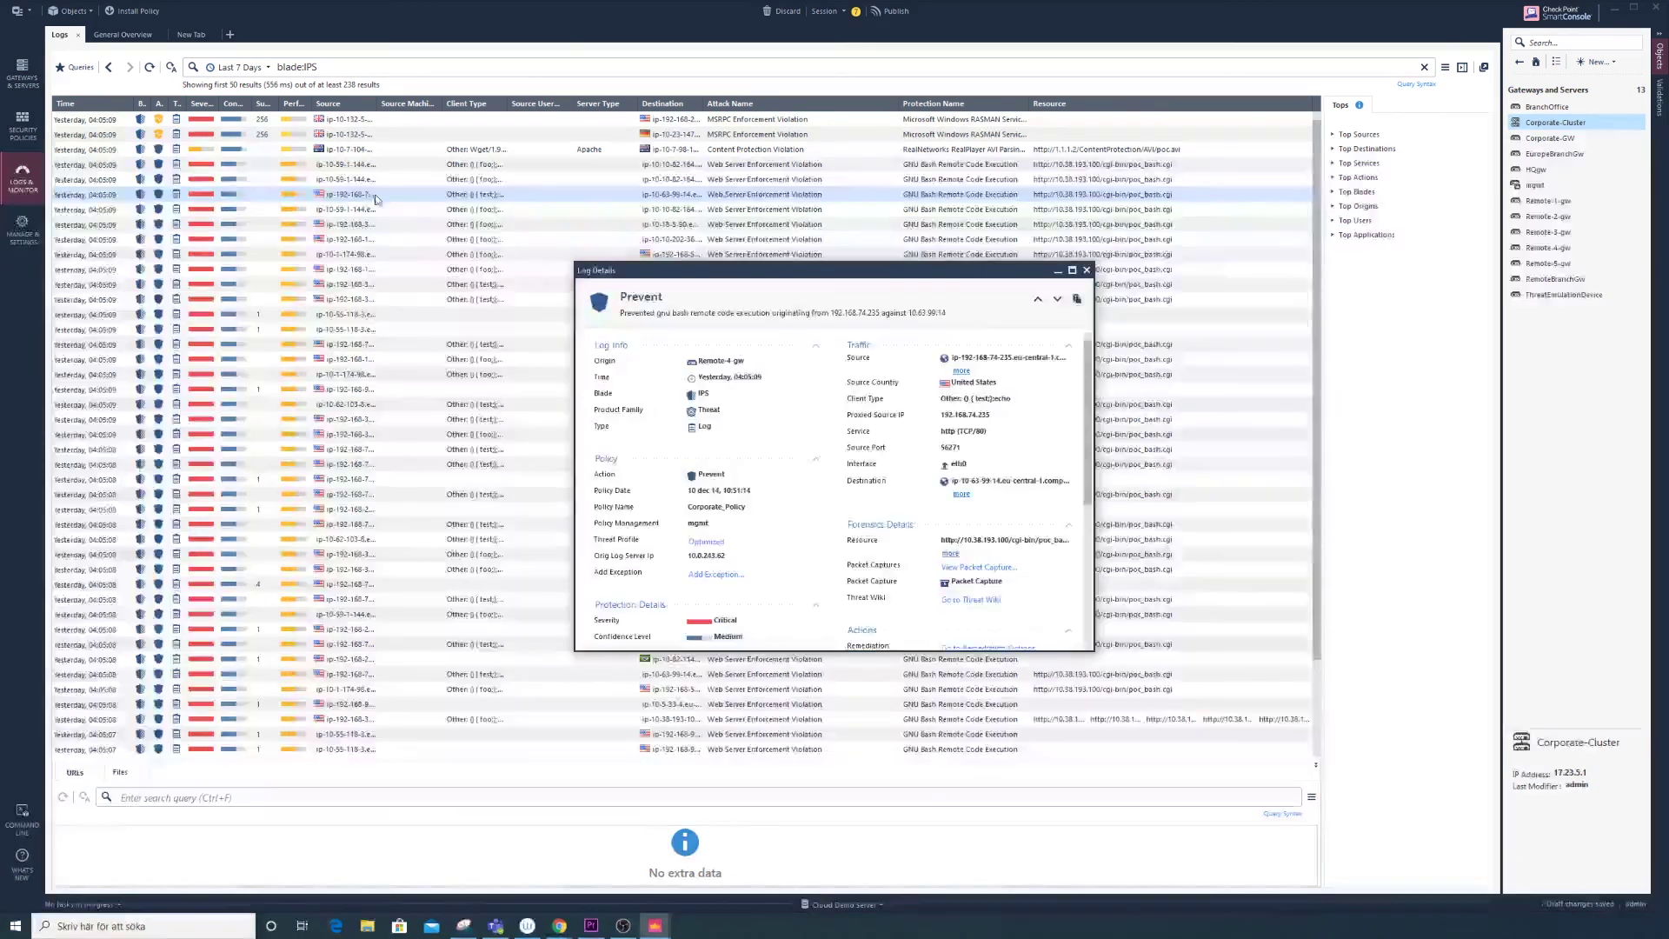
{"action": "left_click_drag", "start_coordinate": [688, 270], "coordinate": [477, 166]}
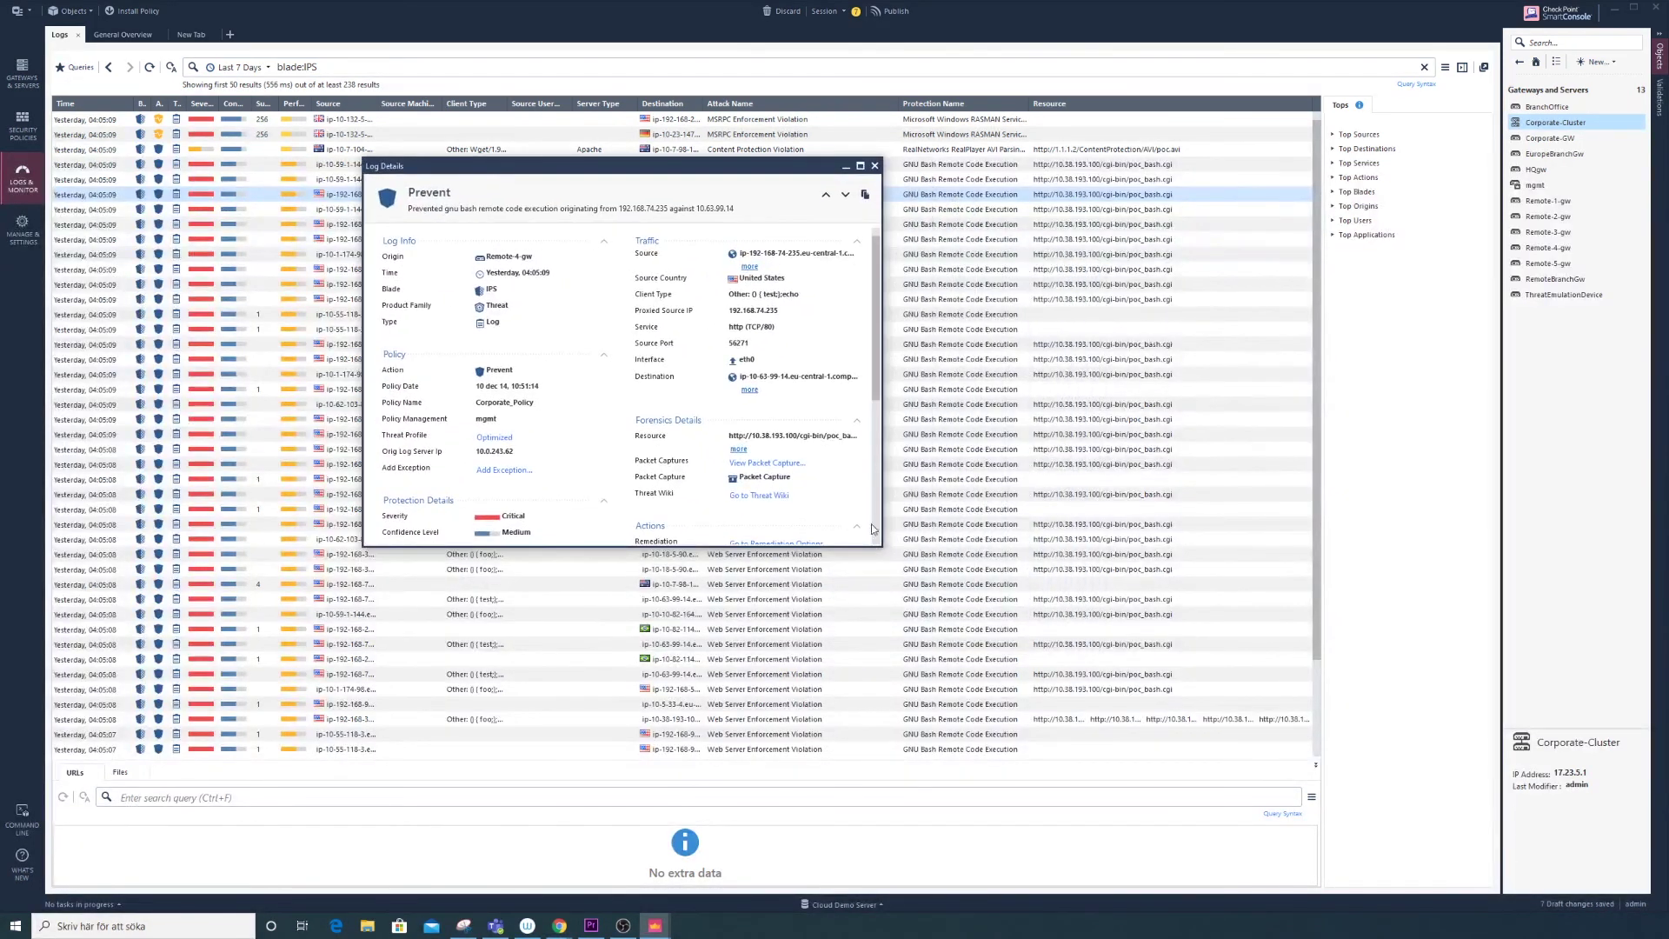
{"action": "left_click_drag", "start_coordinate": [886, 546], "coordinate": [1183, 780]}
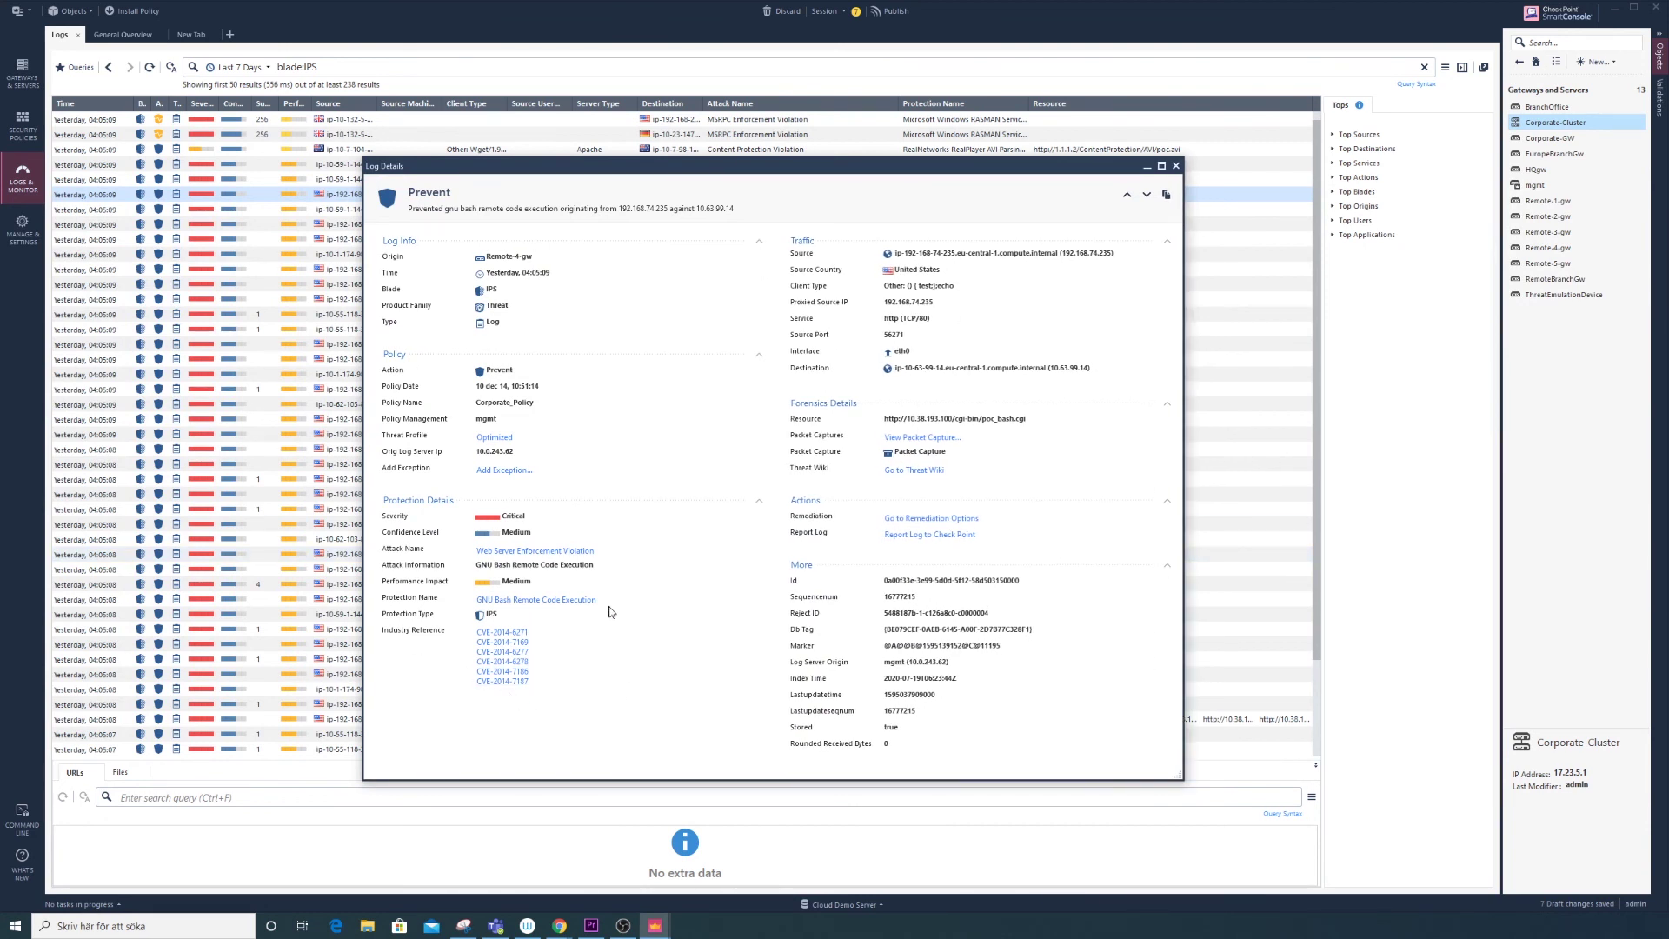
Create an exception from the log entry with the suggested scope, http service and Remote-4-gw target, applied to the global exception group.
{"action": "left_click_drag", "start_coordinate": [382, 468], "coordinate": [431, 468]}
{"action": "left_click", "coordinate": [521, 473]}
{"action": "left_click", "coordinate": [506, 472]}
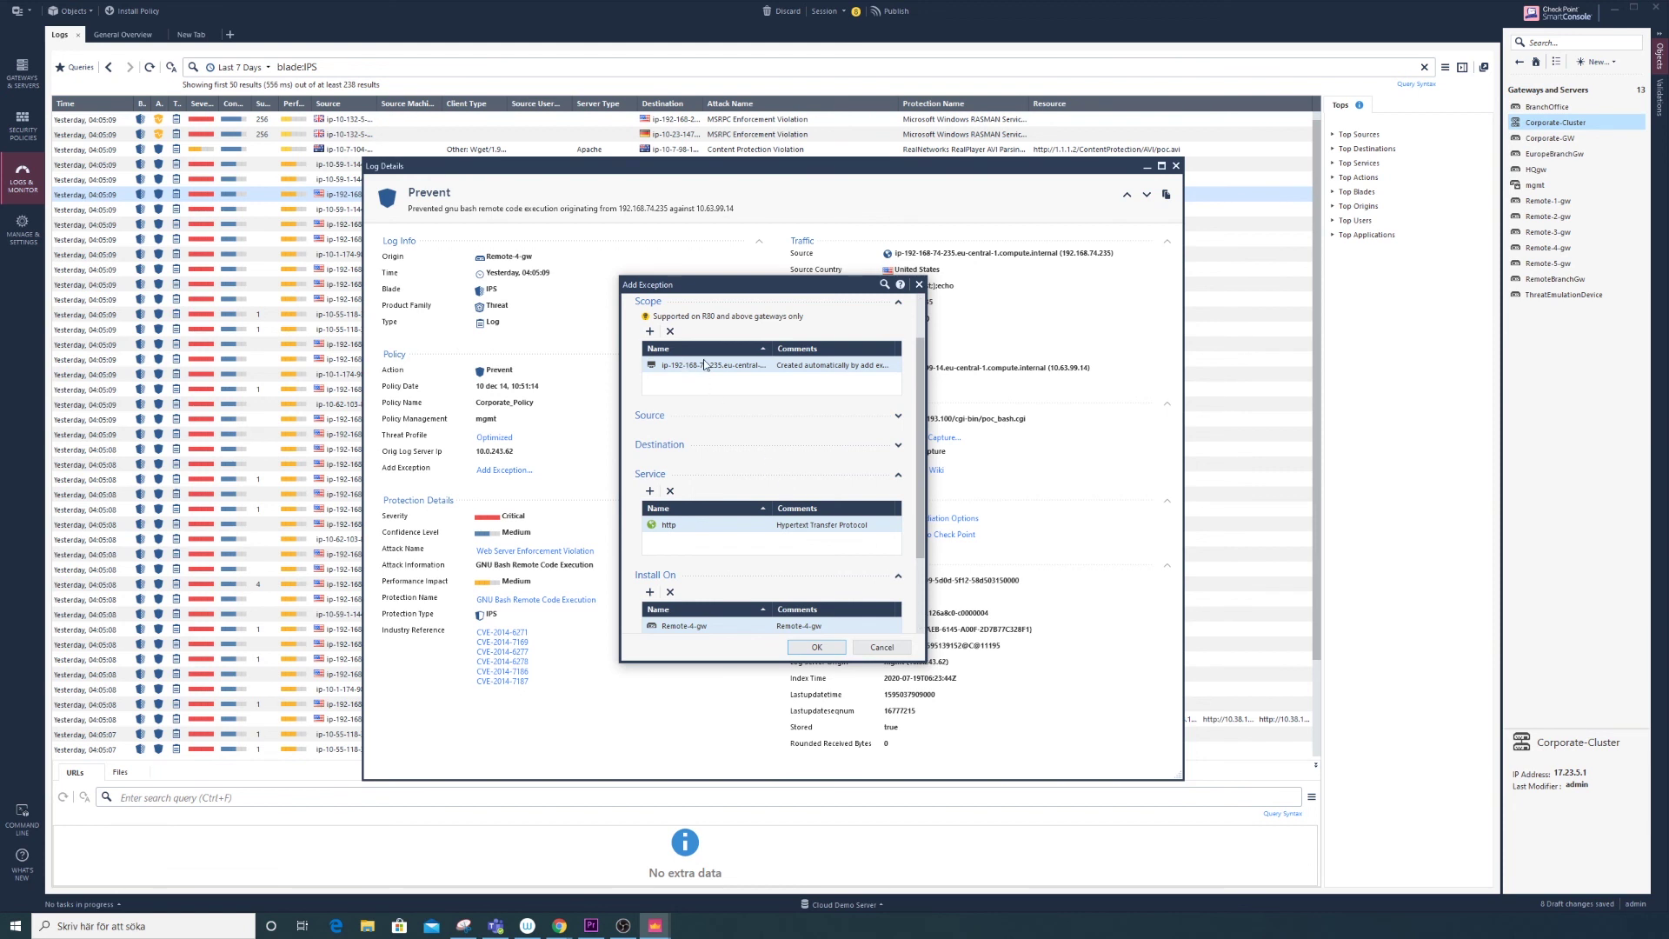
{"action": "left_click_drag", "start_coordinate": [920, 366], "coordinate": [930, 453]}
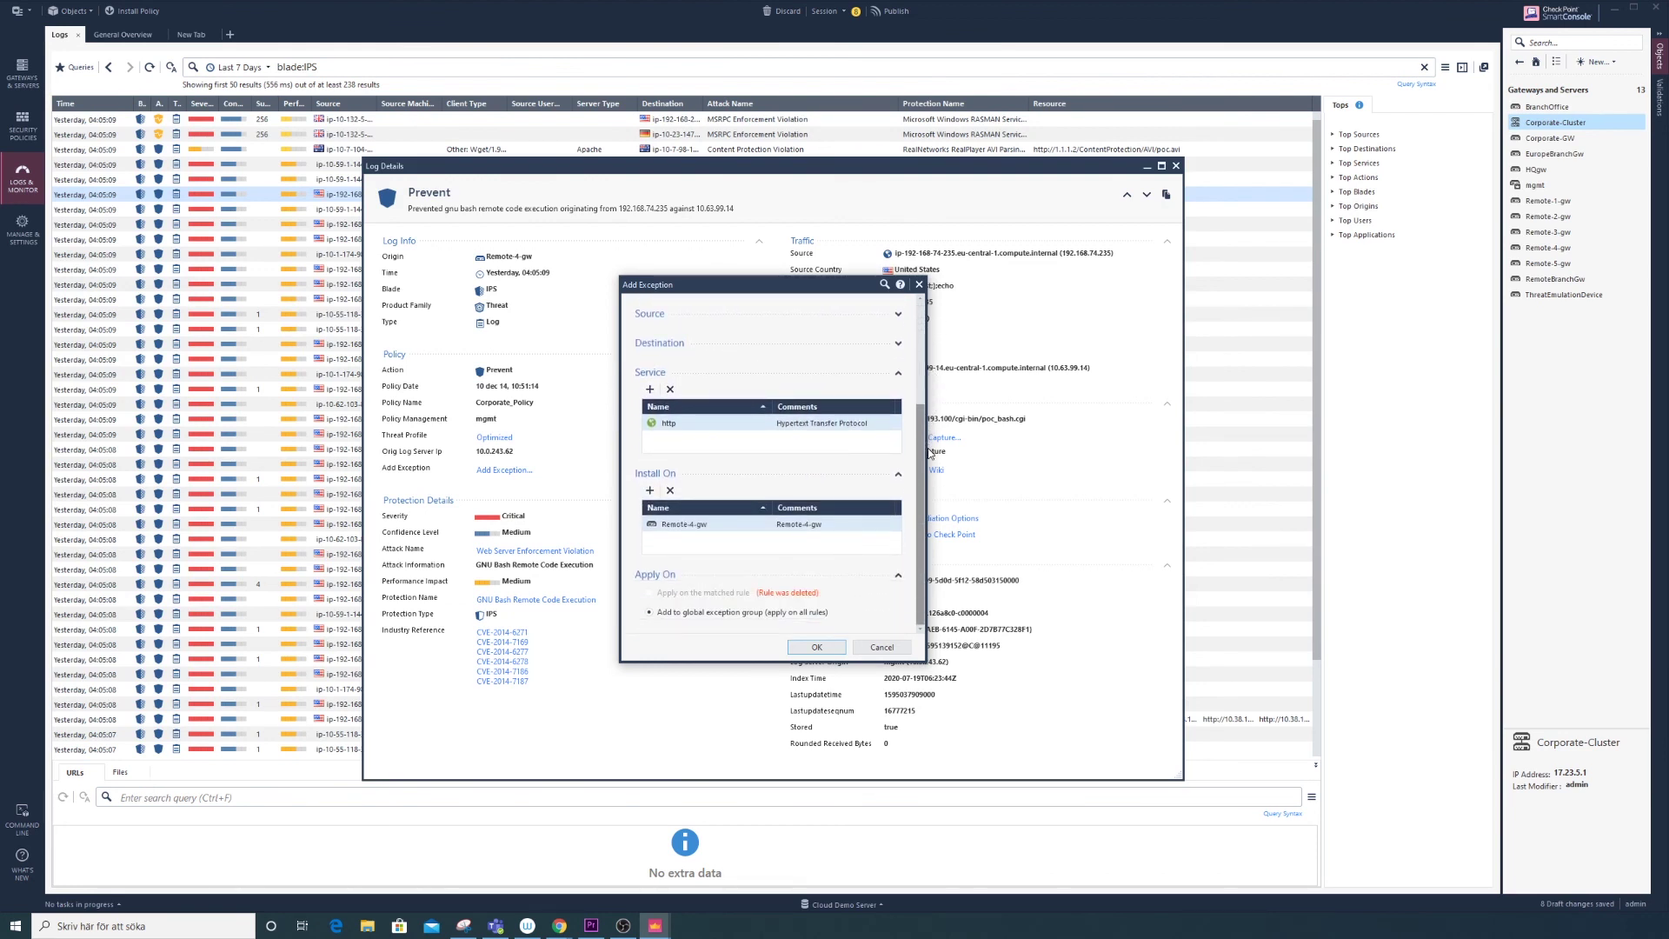
{"action": "left_click", "coordinate": [819, 647]}
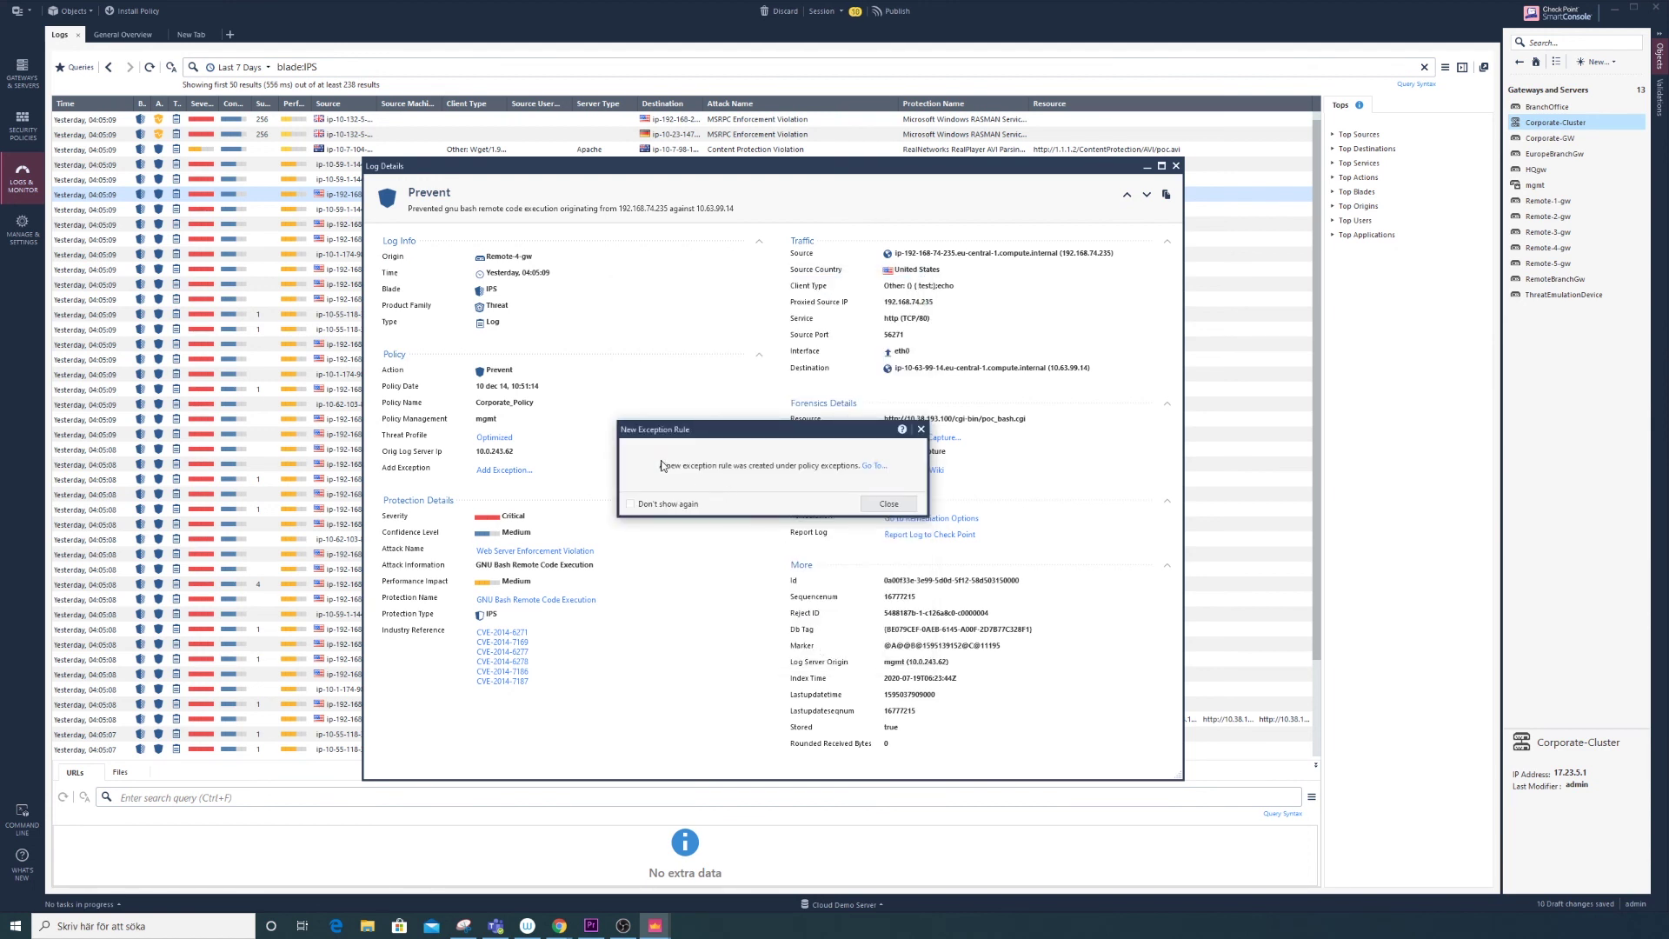
Go to the newly created exception rule, close the log details and examine the rule in Global Exceptions.
{"action": "left_click", "coordinate": [876, 469]}
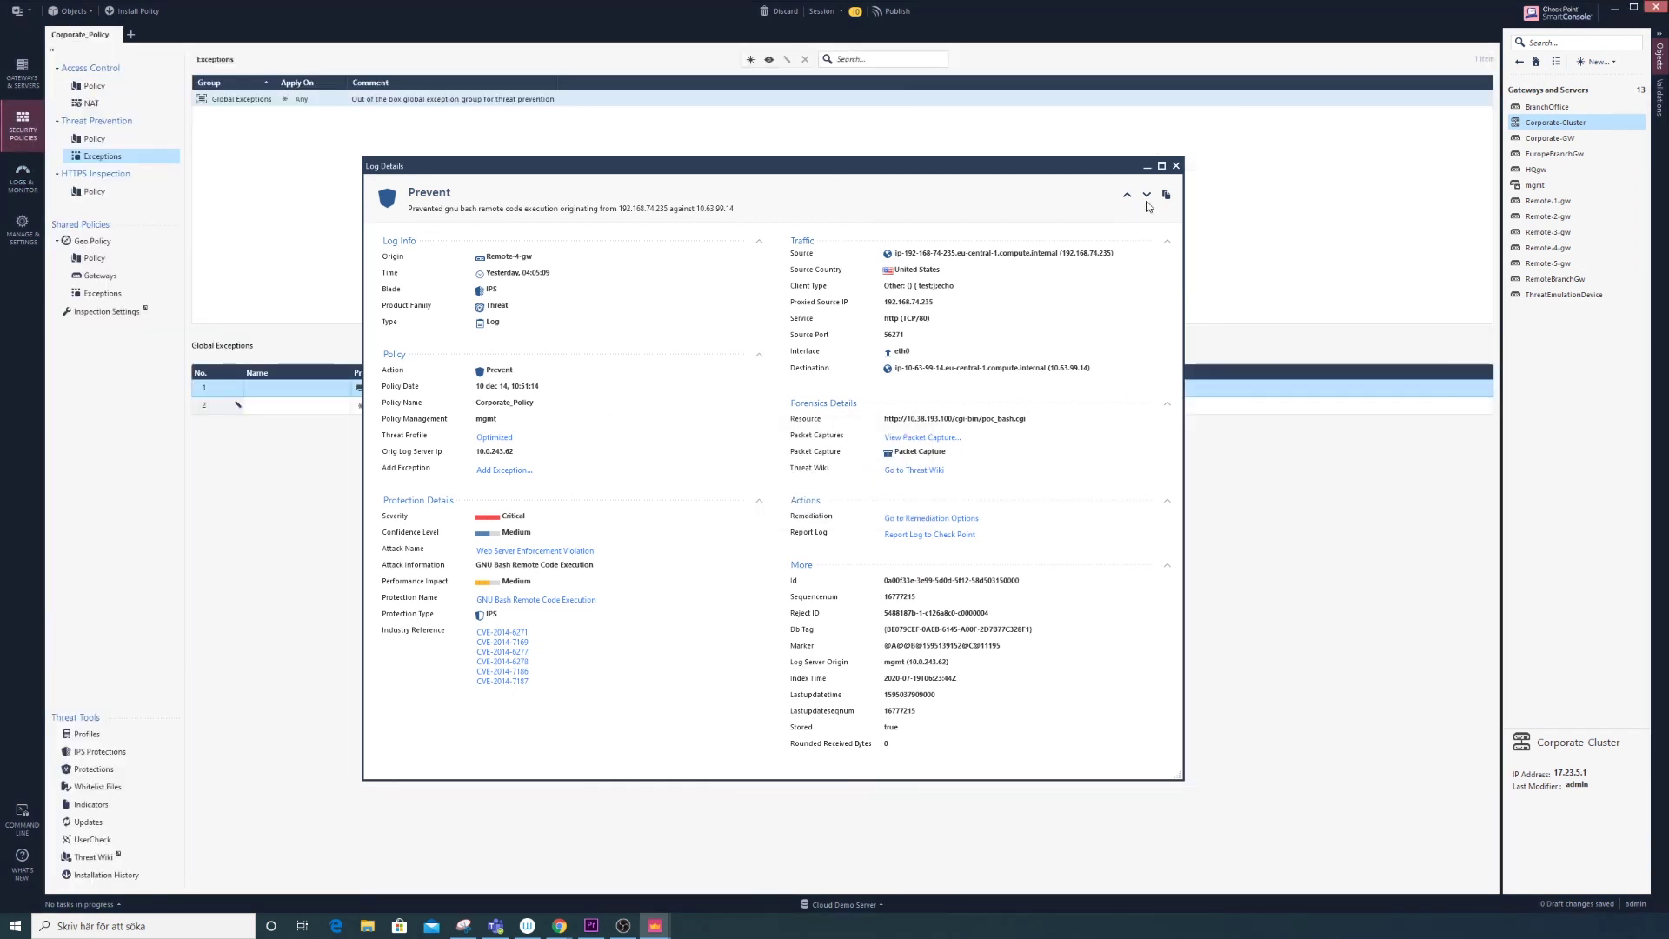
{"action": "left_click", "coordinate": [1175, 165]}
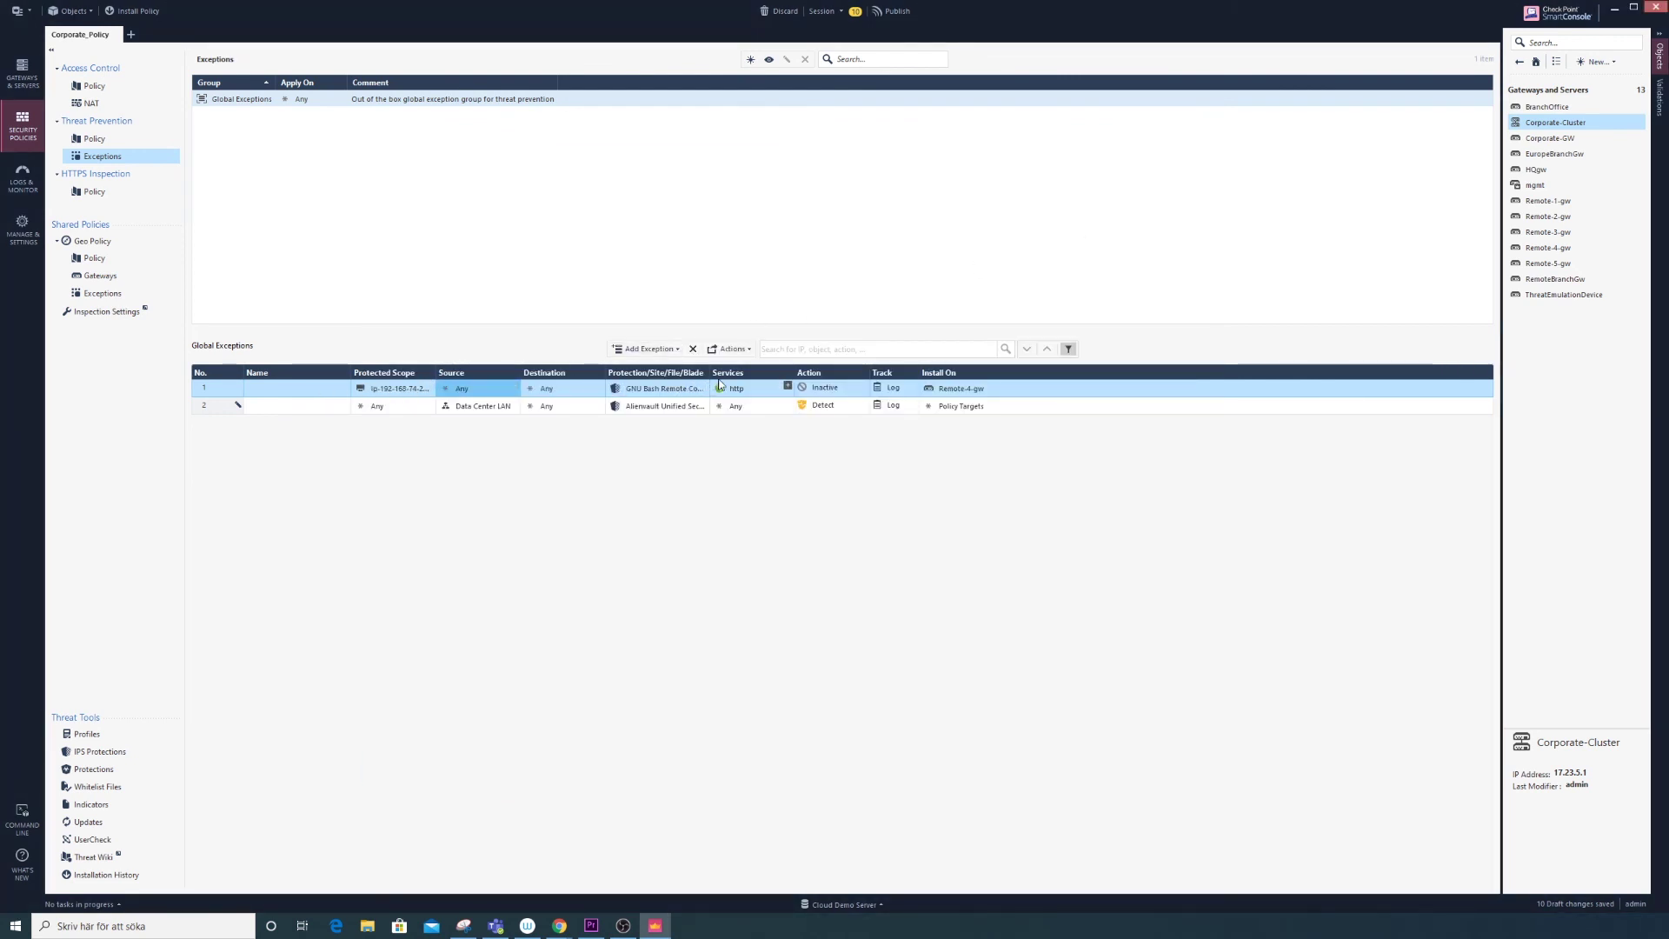
{"action": "left_click_drag", "start_coordinate": [435, 372], "coordinate": [478, 372]}
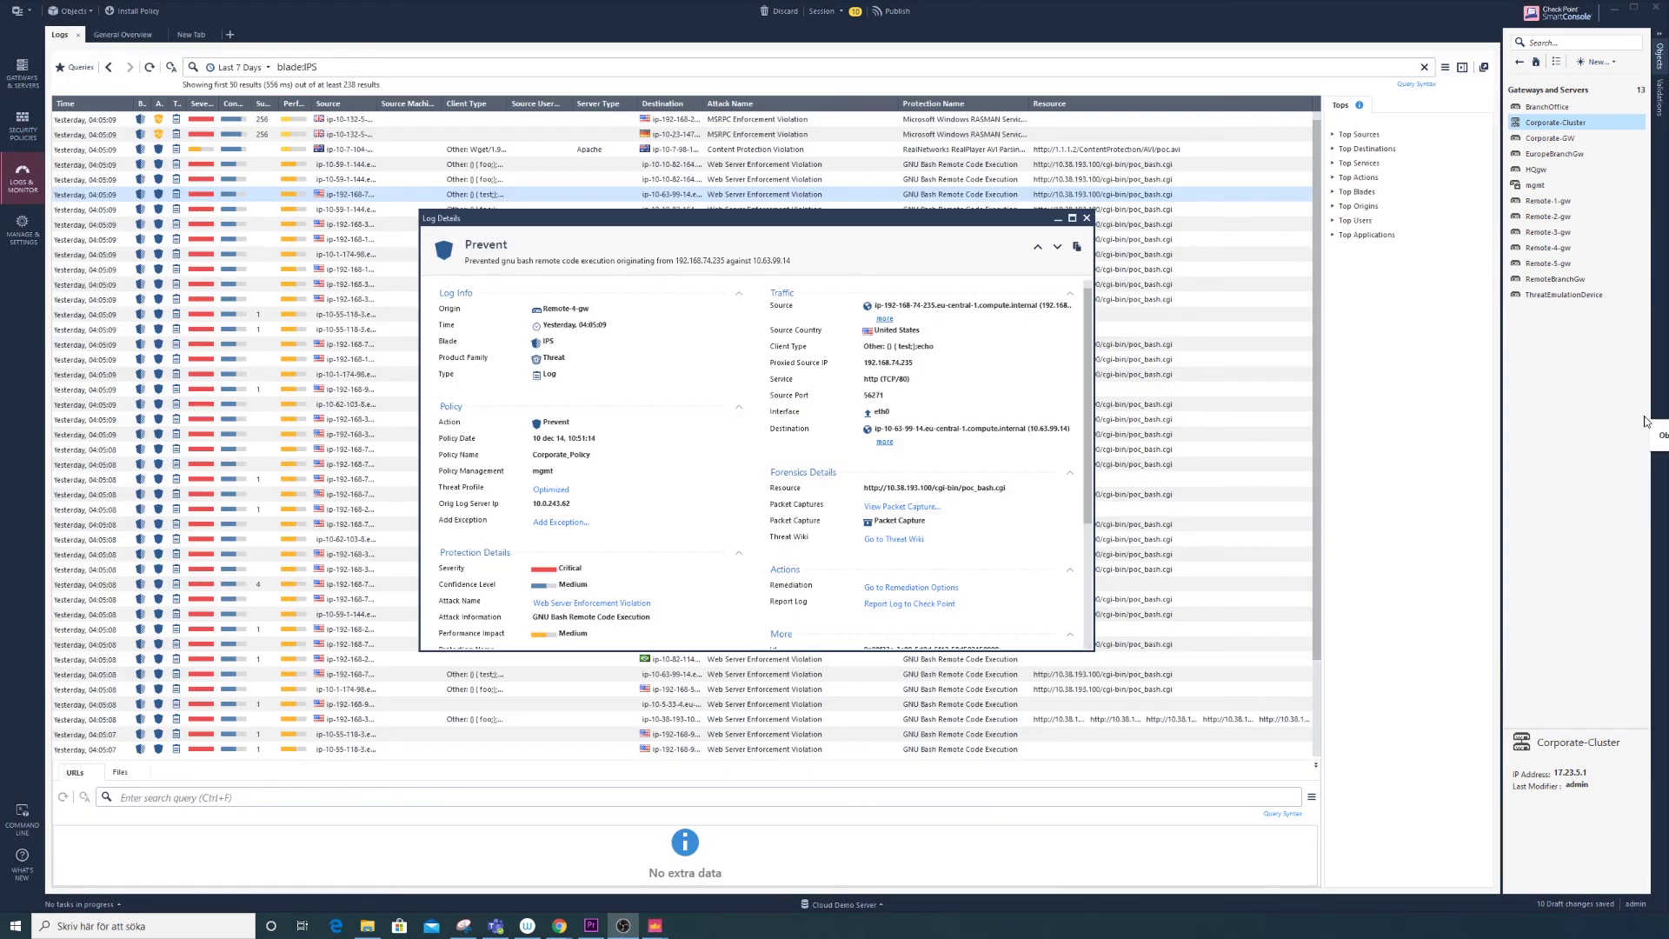
View the Threat Wiki page for the GNU Bash Remote Code Execution log, then return to SmartConsole and examine the remaining log details.
{"action": "left_click_drag", "start_coordinate": [1093, 650], "coordinate": [1245, 786]}
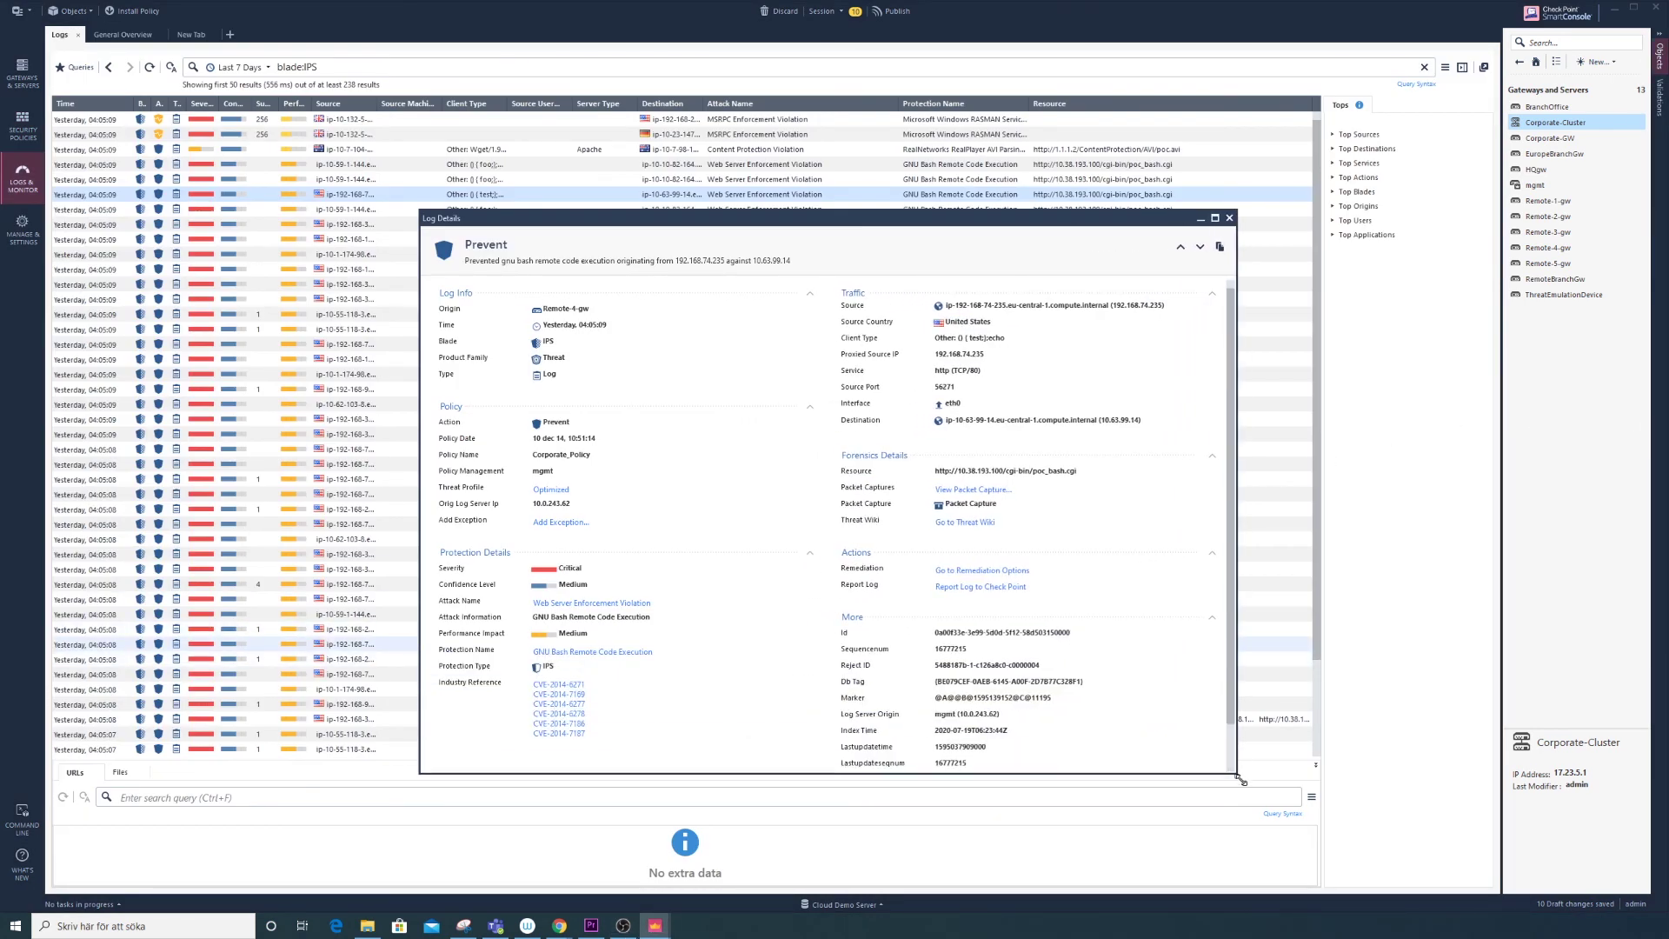
{"action": "left_click", "coordinate": [979, 524]}
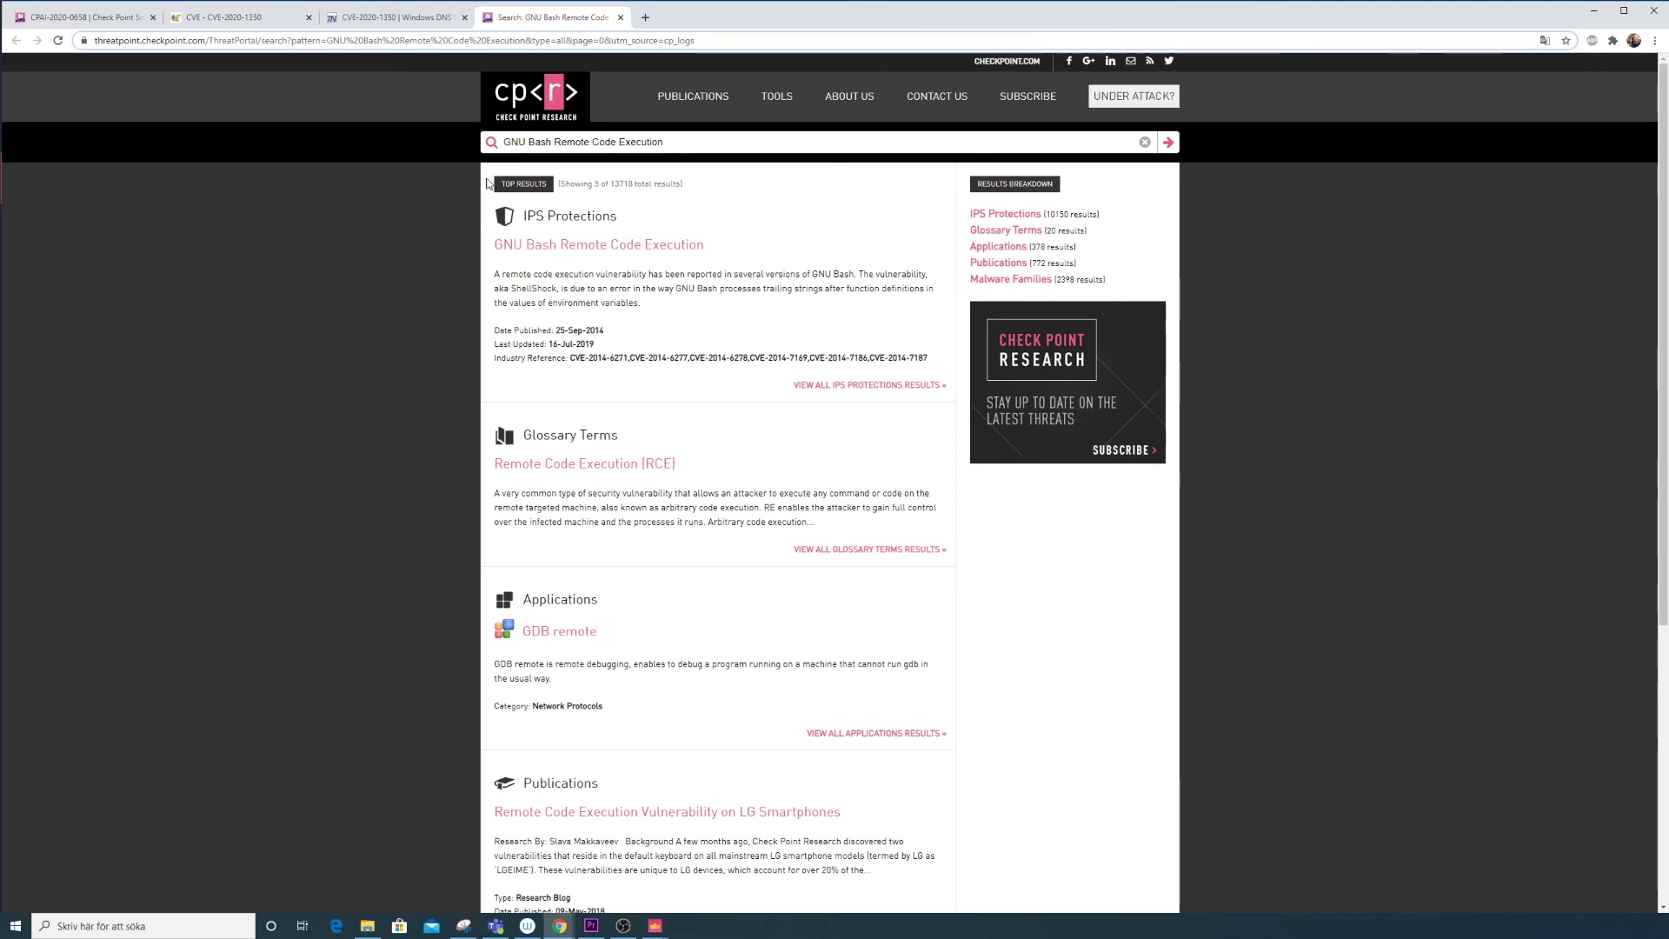
{"action": "key", "text": "alt+Tab"}
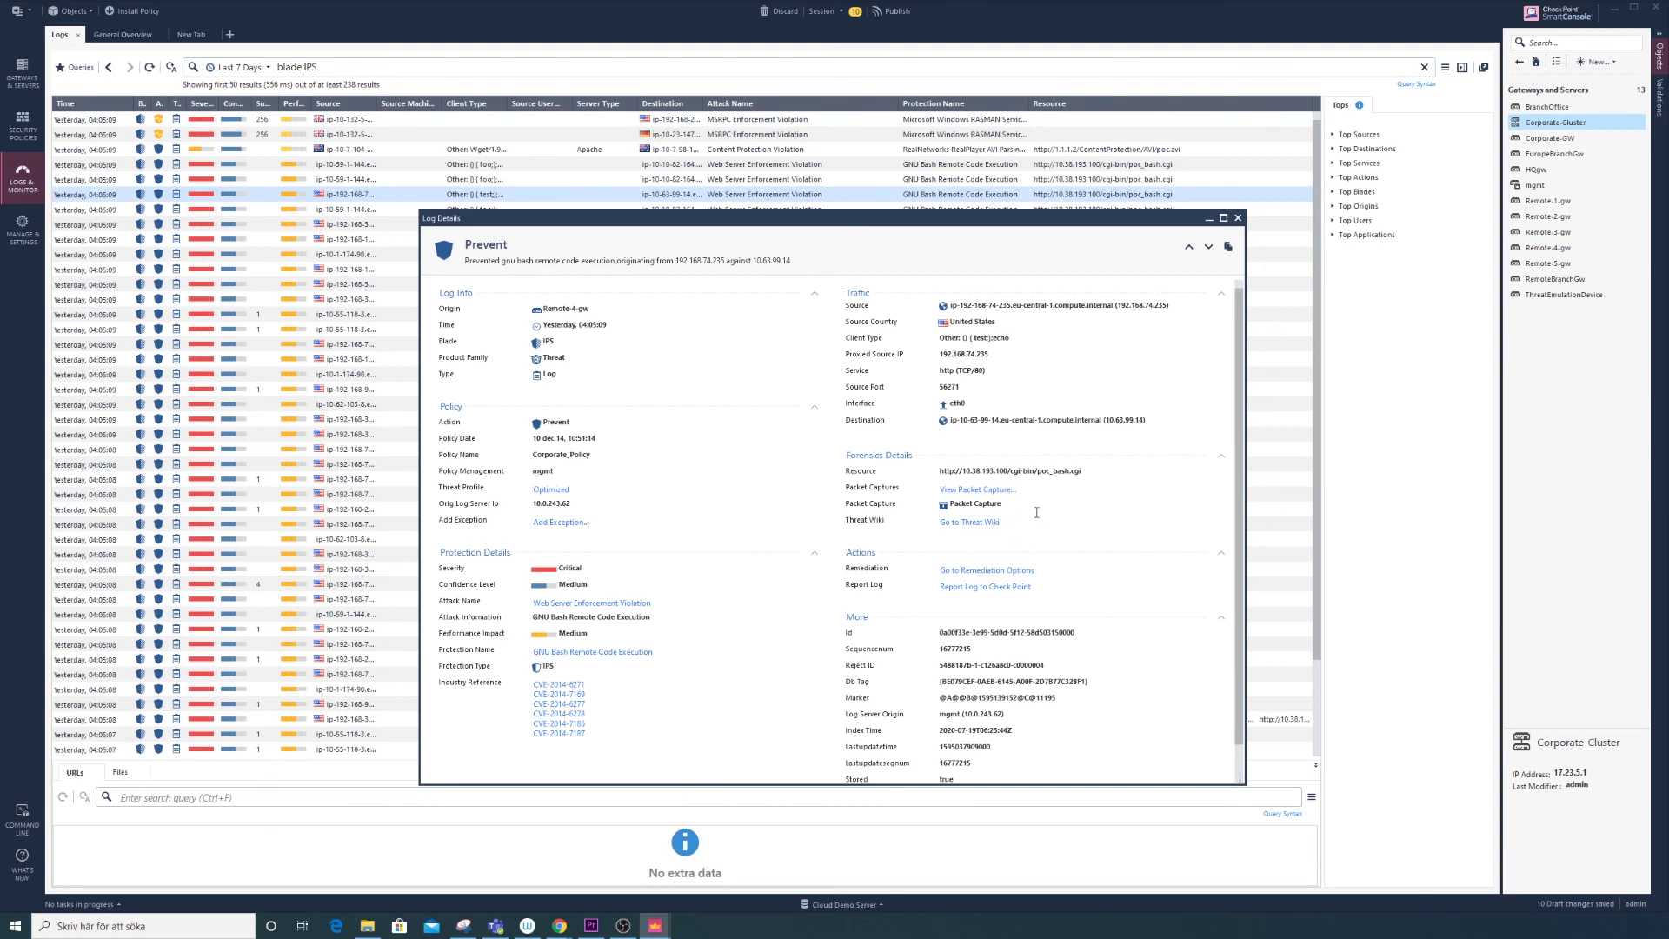
{"action": "scroll", "coordinate": [1036, 512], "scroll_direction": "down", "scroll_amount": 1}
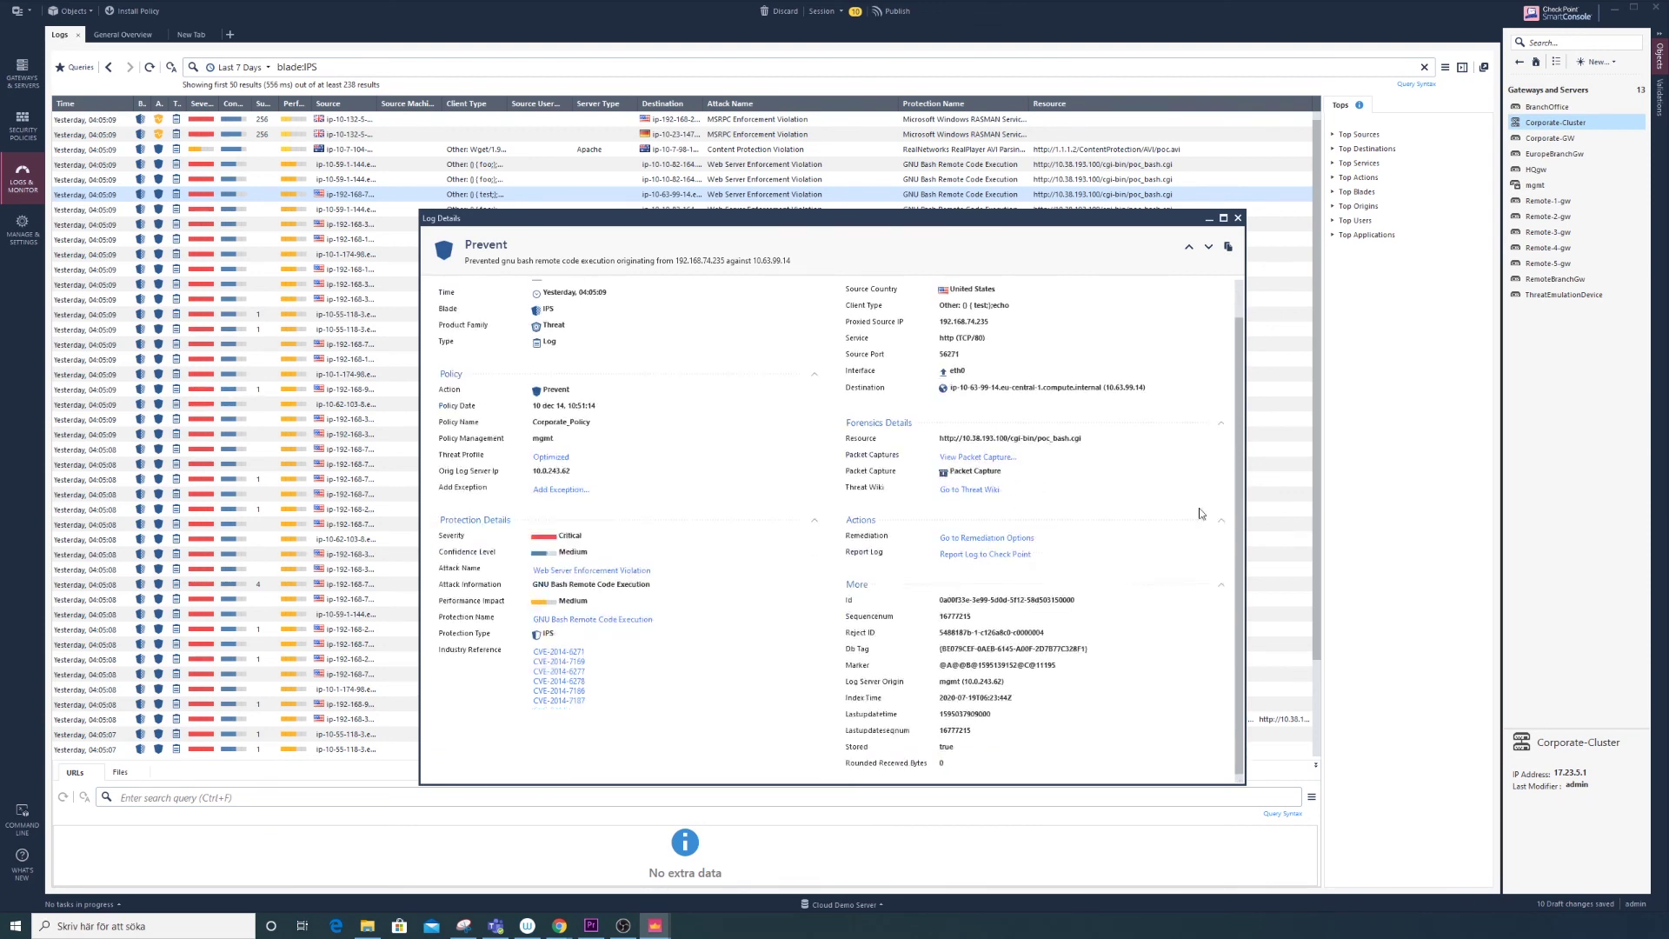